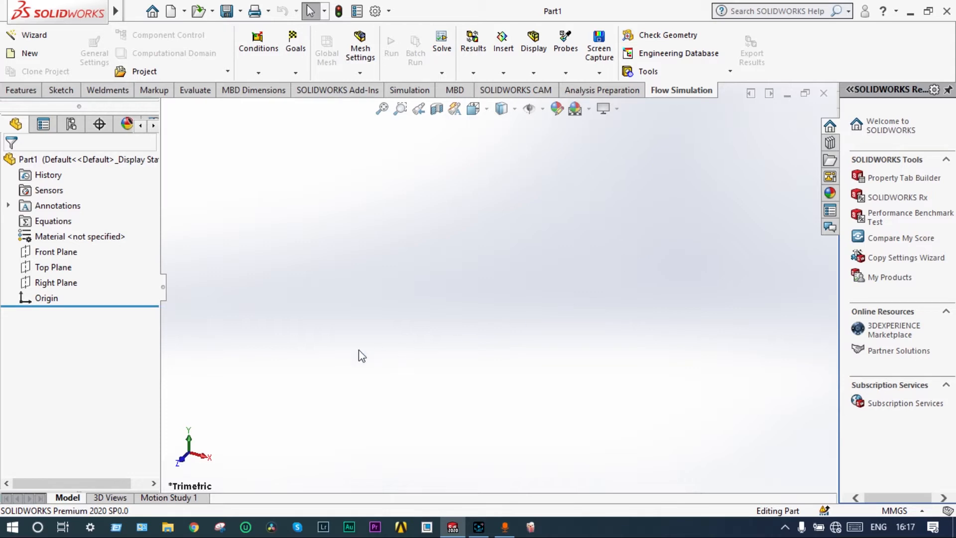
- Start a 3D sketch with the Top Plane selected and viewed face-on
{"action": "left_click", "coordinate": [67, 272]}
{"action": "left_click", "coordinate": [141, 249]}
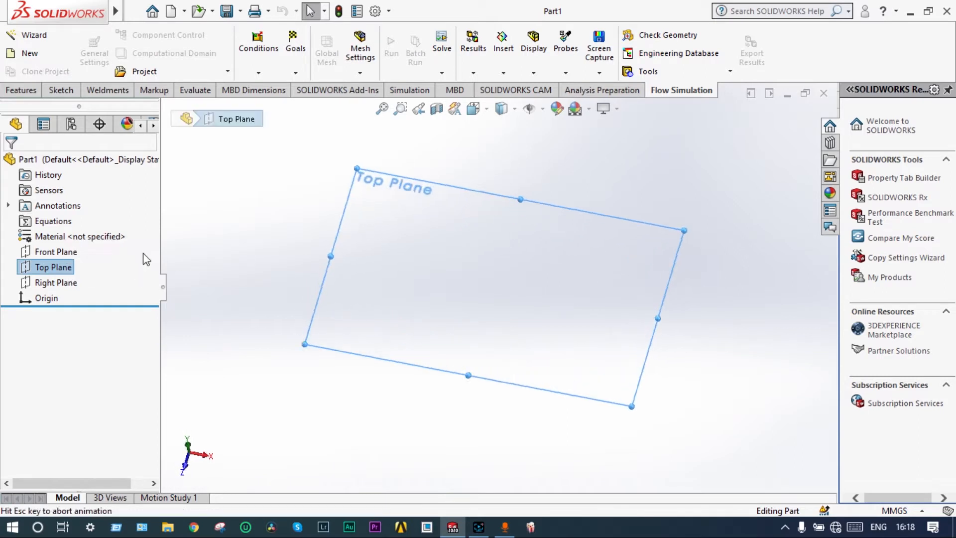
{"action": "left_click", "coordinate": [69, 92]}
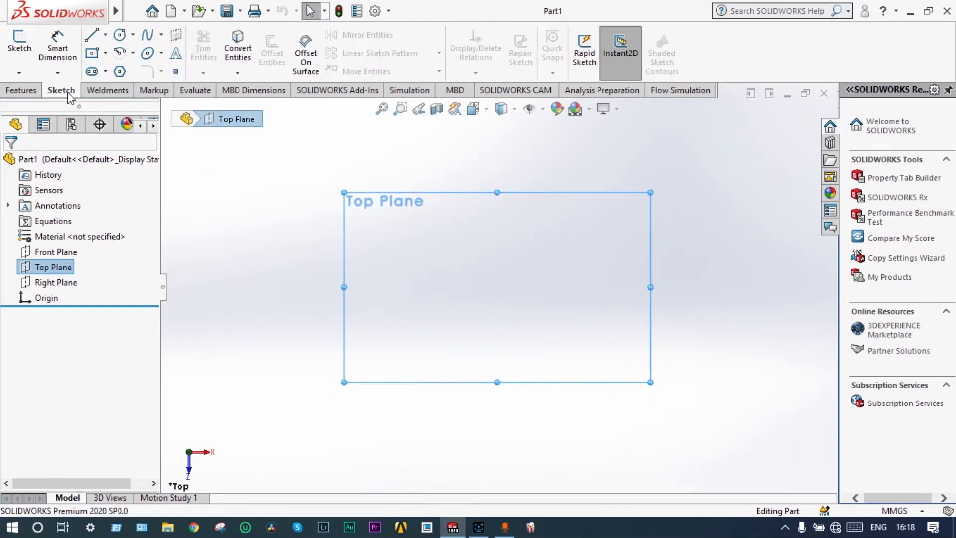
{"action": "left_click", "coordinate": [21, 74]}
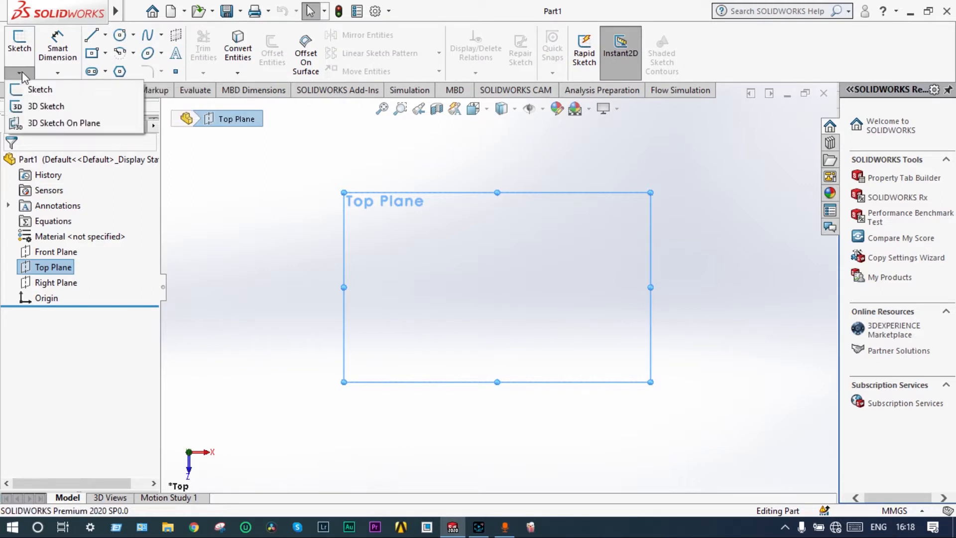
{"action": "left_click", "coordinate": [35, 108]}
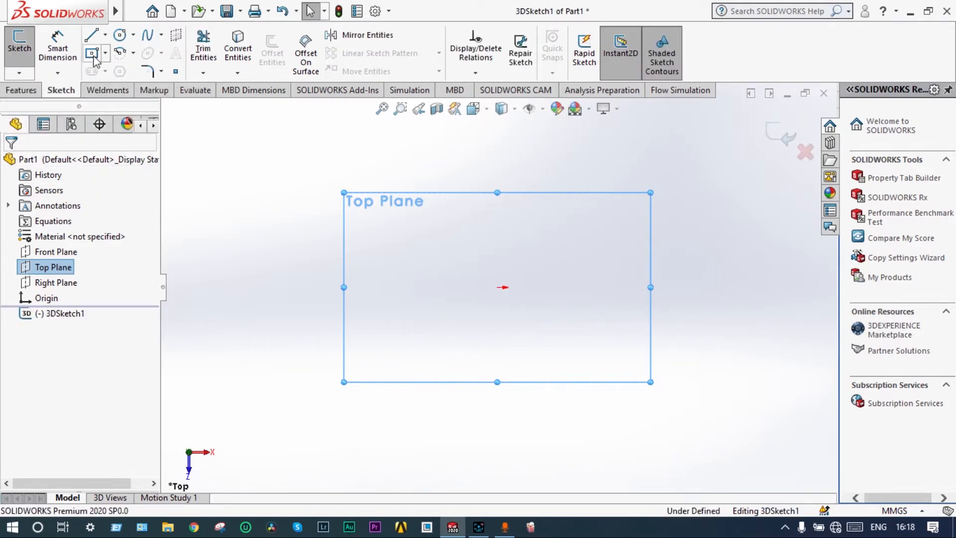
- Sketch four connected lines: about 58 mm along Z, 159 mm along X, 106 mm along Z and 98 mm down along Y
{"action": "left_click", "coordinate": [92, 41]}
{"action": "middle_click_drag", "start_coordinate": [274, 239], "coordinate": [292, 161]}
{"action": "middle_click_drag", "start_coordinate": [295, 284], "coordinate": [260, 220]}
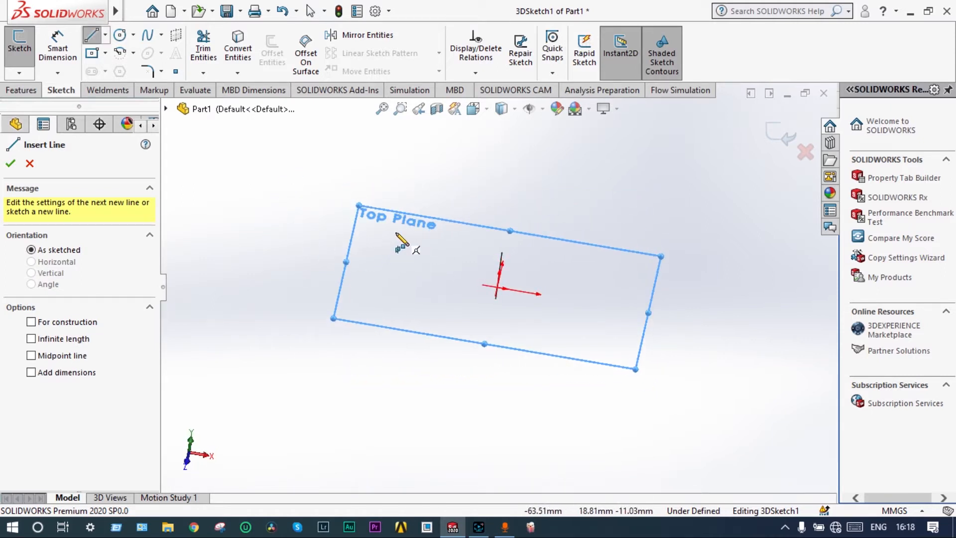
{"action": "left_click", "coordinate": [397, 232]}
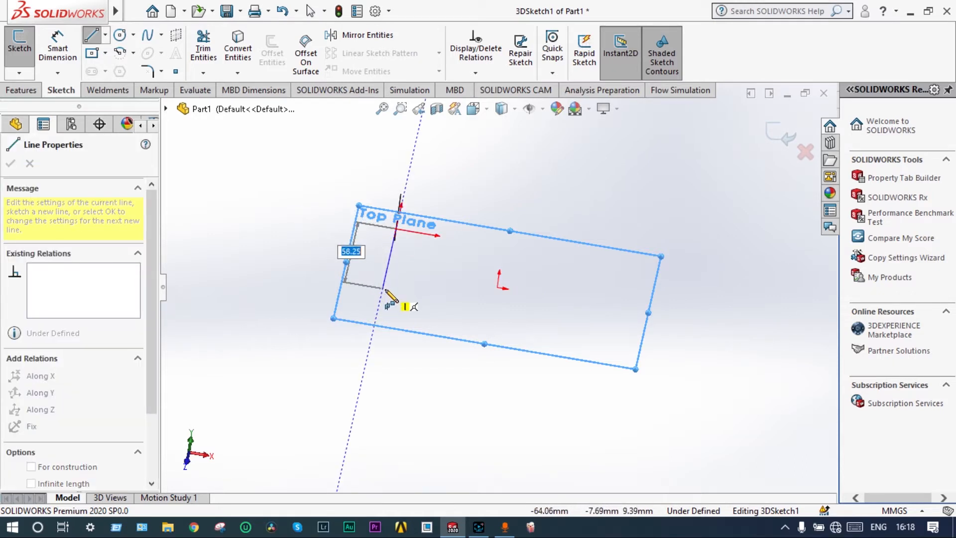
{"action": "left_click", "coordinate": [384, 289]}
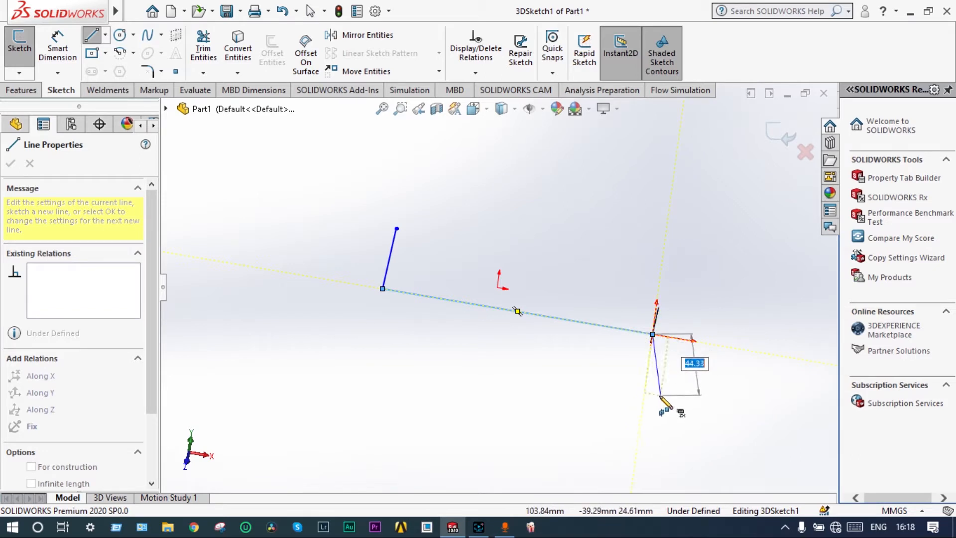
{"action": "left_click", "coordinate": [651, 337]}
{"action": "scroll", "coordinate": [632, 467], "scroll_direction": "up", "scroll_amount": 2}
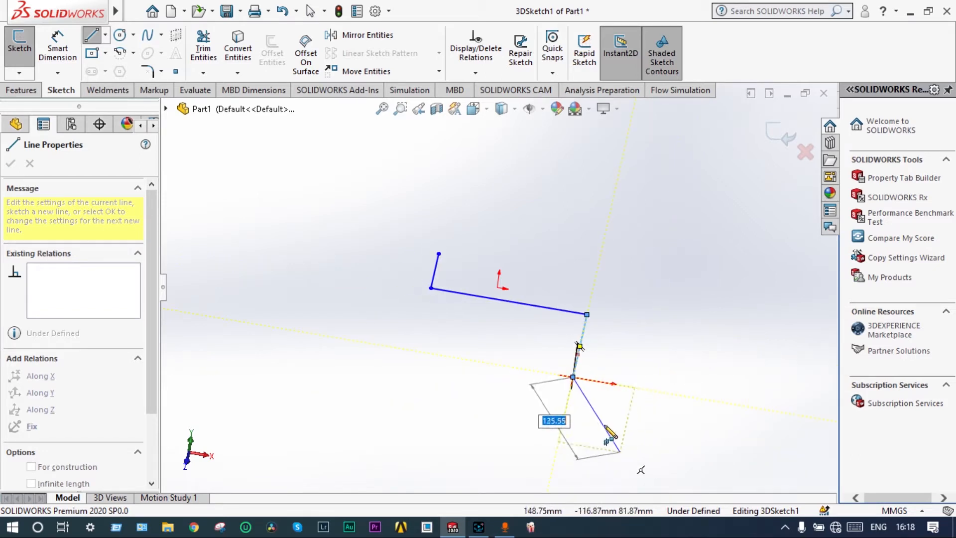
{"action": "left_click", "coordinate": [566, 440]}
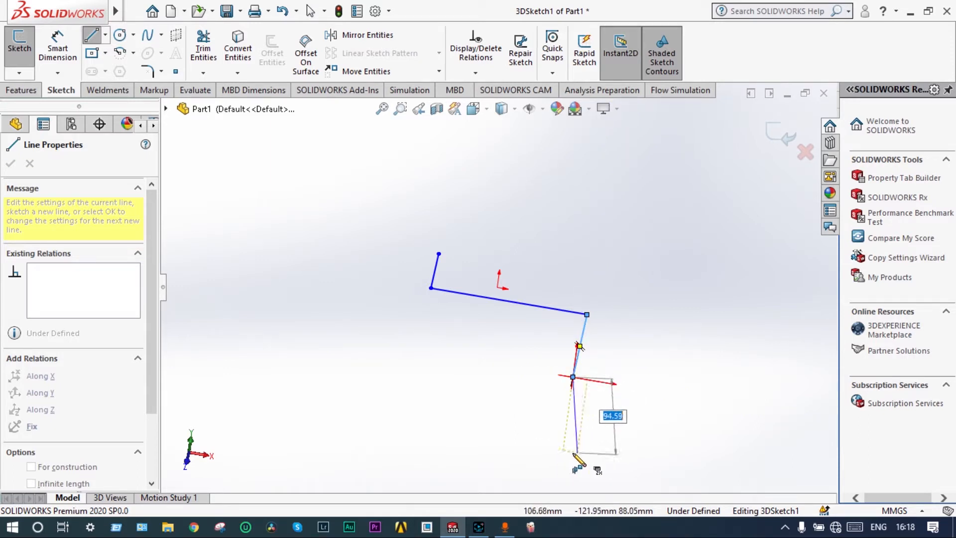
{"action": "left_click", "coordinate": [563, 453]}
{"action": "key", "text": "Escape"}
{"action": "key", "text": "Escape"}
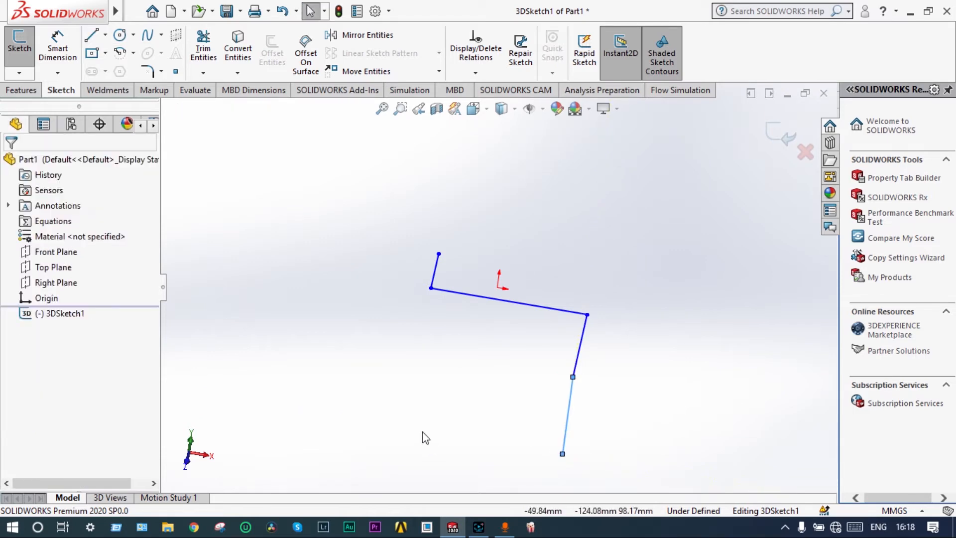
- Dimension the first short line of the path to 100 mm
{"action": "mouse_move", "coordinate": [327, 284]}
{"action": "middle_mouse_down"}
{"action": "mouse_move", "coordinate": [346, 293]}
{"action": "mouse_move", "coordinate": [352, 315]}
{"action": "mouse_move", "coordinate": [346, 303]}
{"action": "mouse_move", "coordinate": [358, 309]}
{"action": "mouse_move", "coordinate": [312, 322]}
{"action": "middle_mouse_up"}
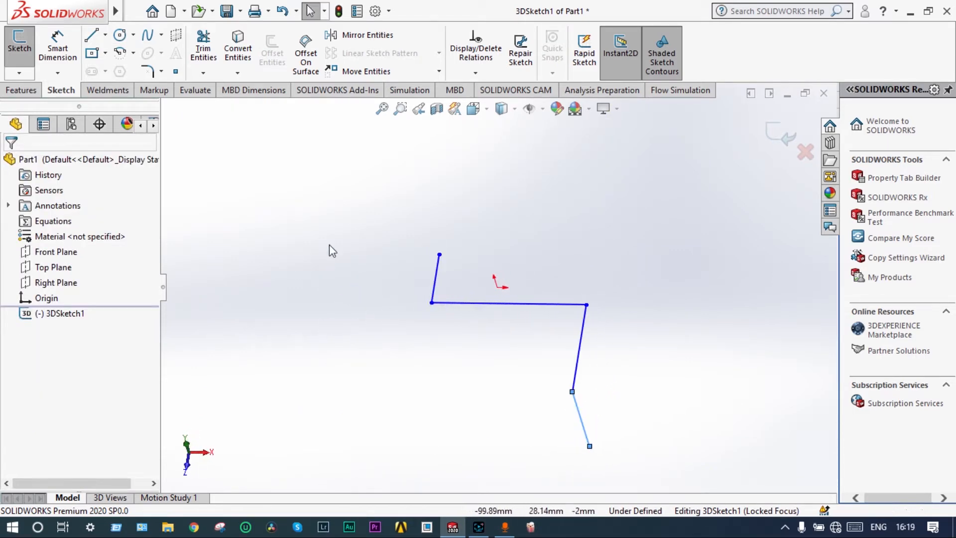
{"action": "left_click", "coordinate": [58, 47]}
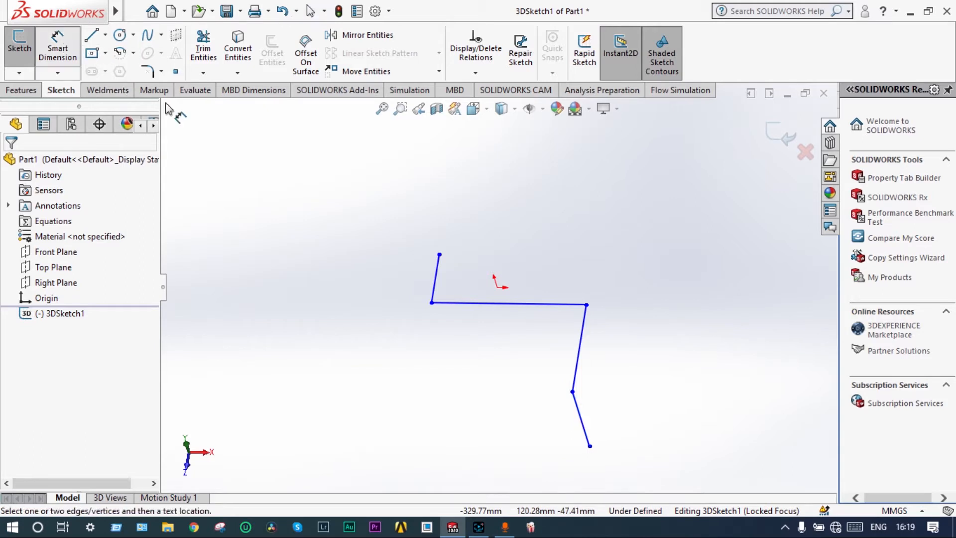
{"action": "left_click", "coordinate": [438, 277]}
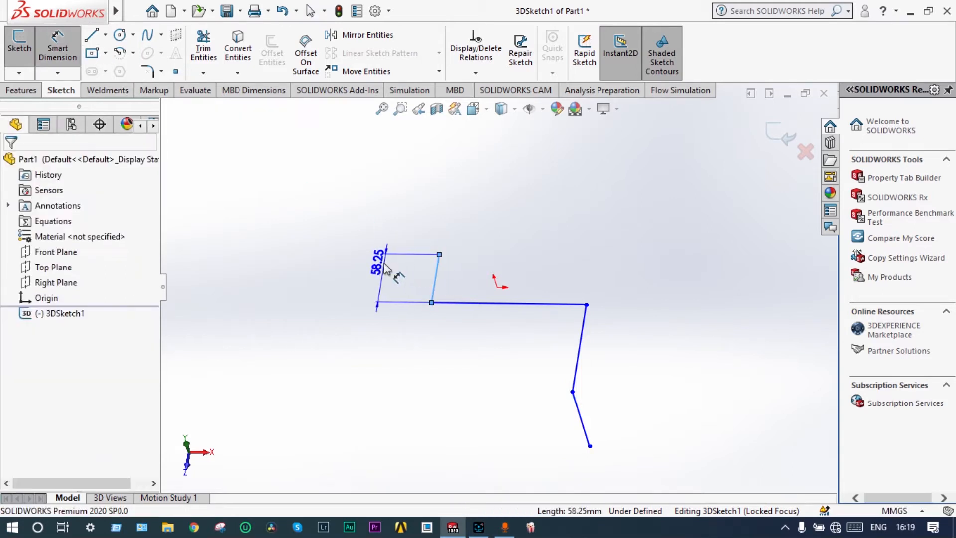
{"action": "left_click", "coordinate": [384, 268]}
{"action": "type", "text": "100"}
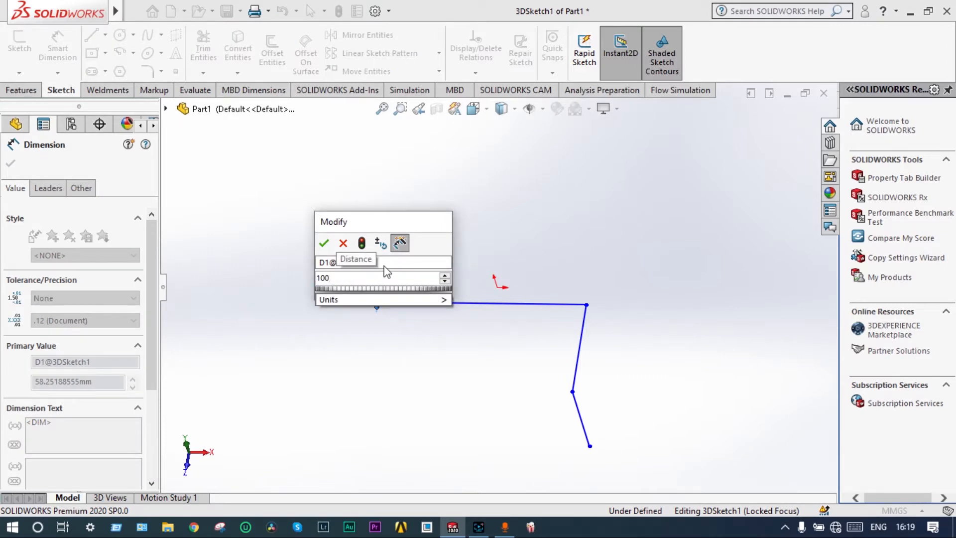
{"action": "key", "text": "Return"}
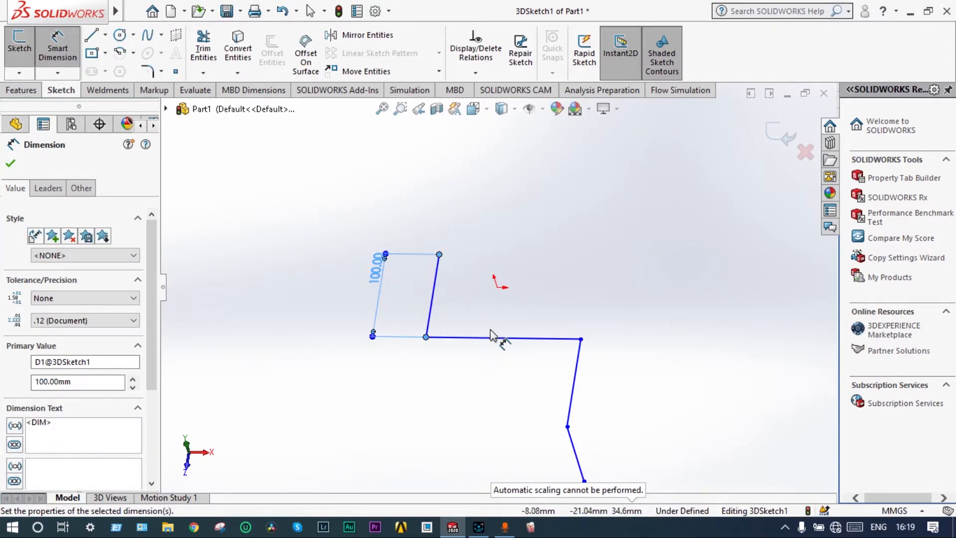
- Dimension the long line along X to 600 mm
{"action": "left_click", "coordinate": [527, 339]}
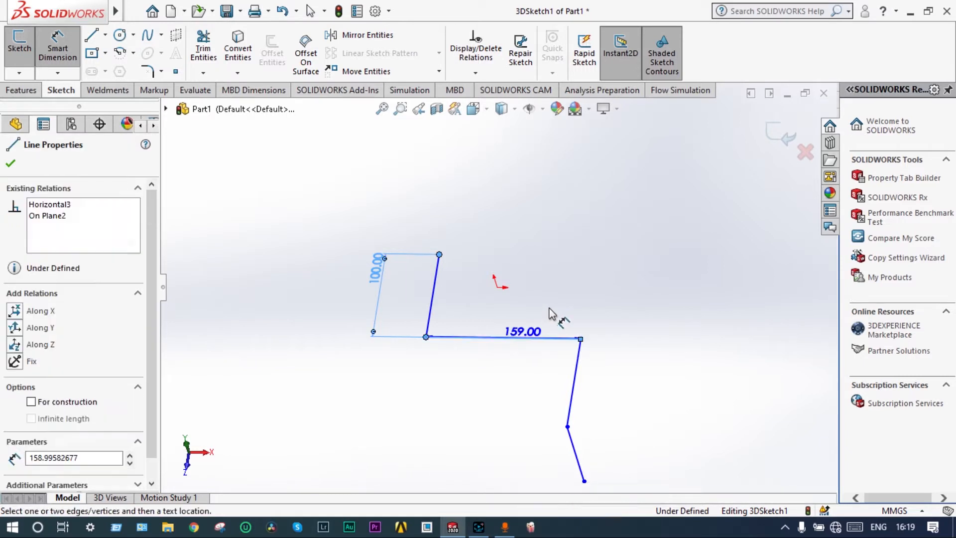
{"action": "left_click", "coordinate": [551, 309]}
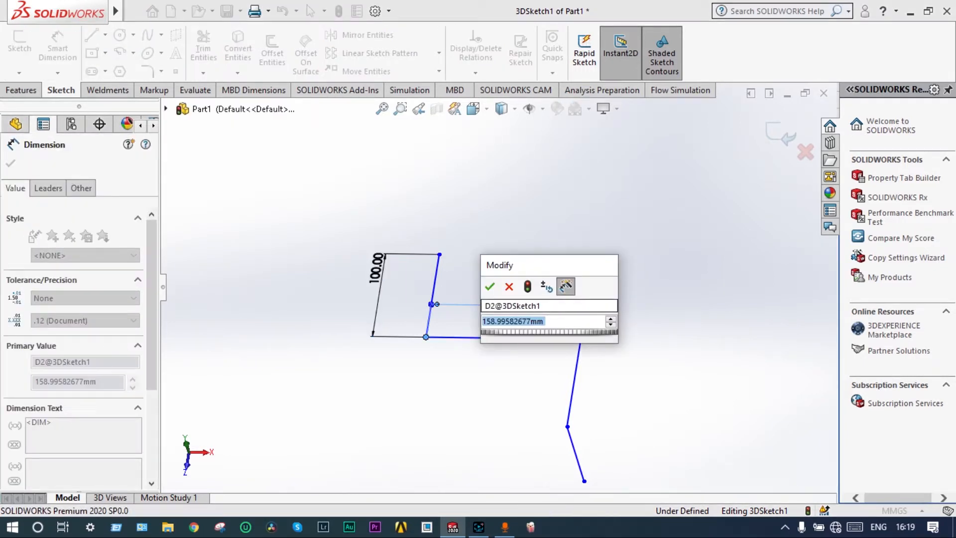
{"action": "type", "text": "600"}
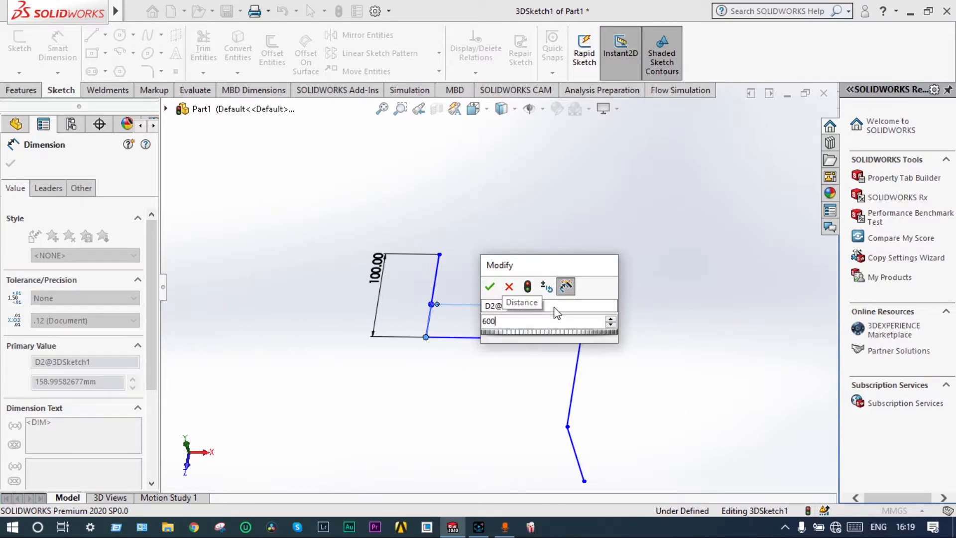
{"action": "key", "text": "Return"}
- Dimension the third line, running along Z from the far end of the long line, to 150 mm
{"action": "scroll", "coordinate": [683, 327], "scroll_direction": "up", "scroll_amount": 5}
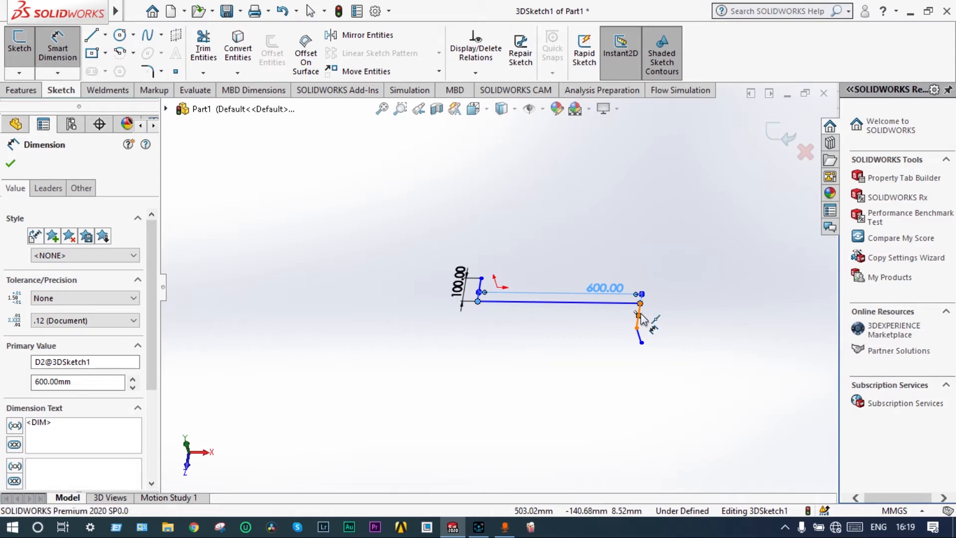
{"action": "left_click", "coordinate": [640, 319]}
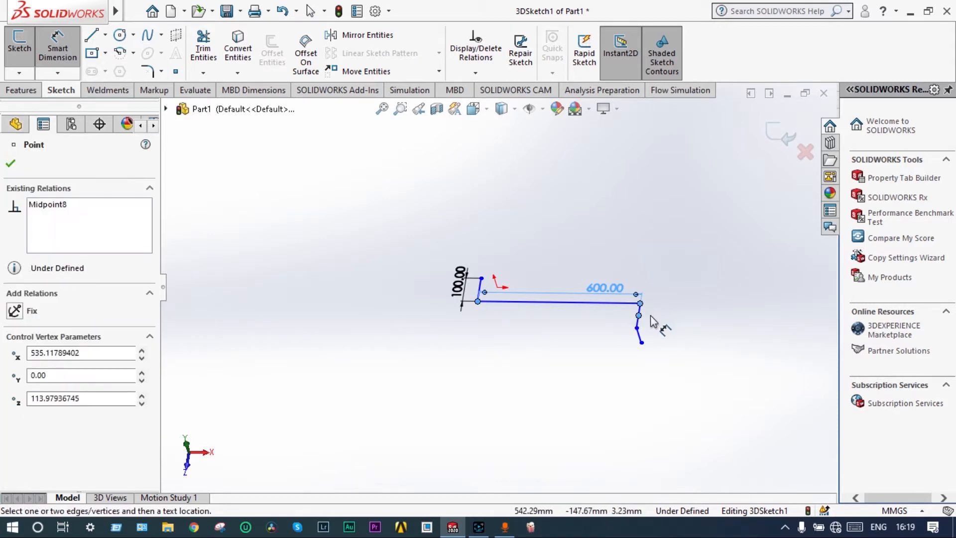
{"action": "left_click", "coordinate": [683, 324]}
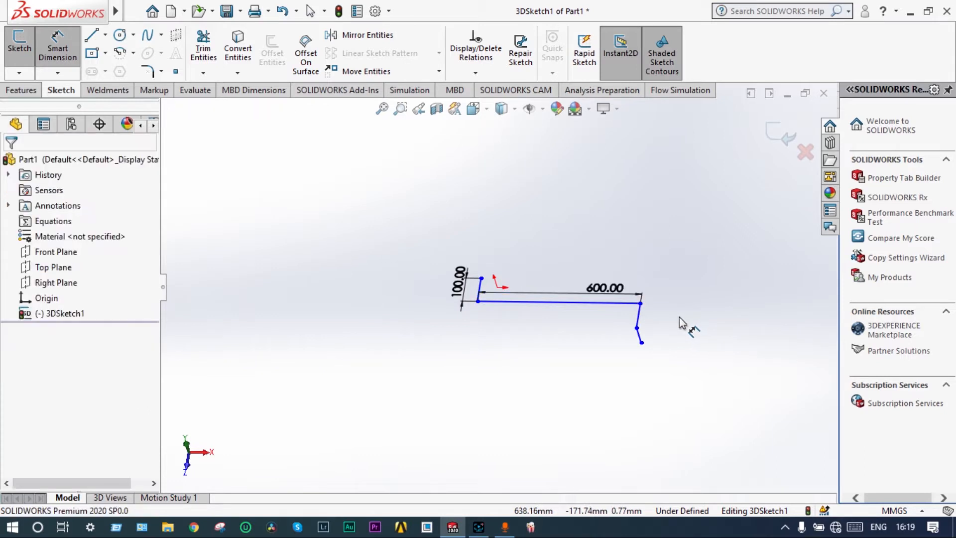
{"action": "left_click", "coordinate": [640, 317]}
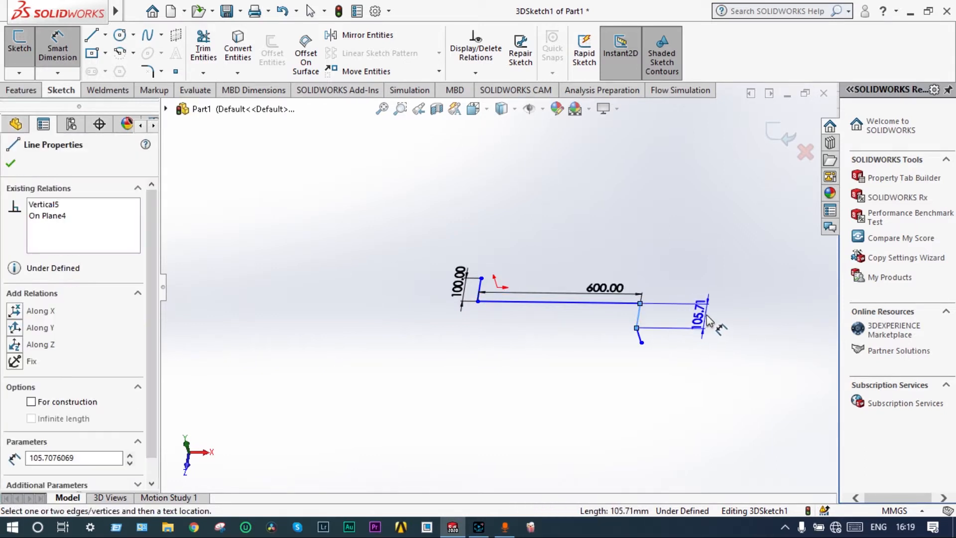
{"action": "left_click", "coordinate": [706, 315]}
{"action": "type", "text": "150"}
{"action": "key", "text": "Return"}
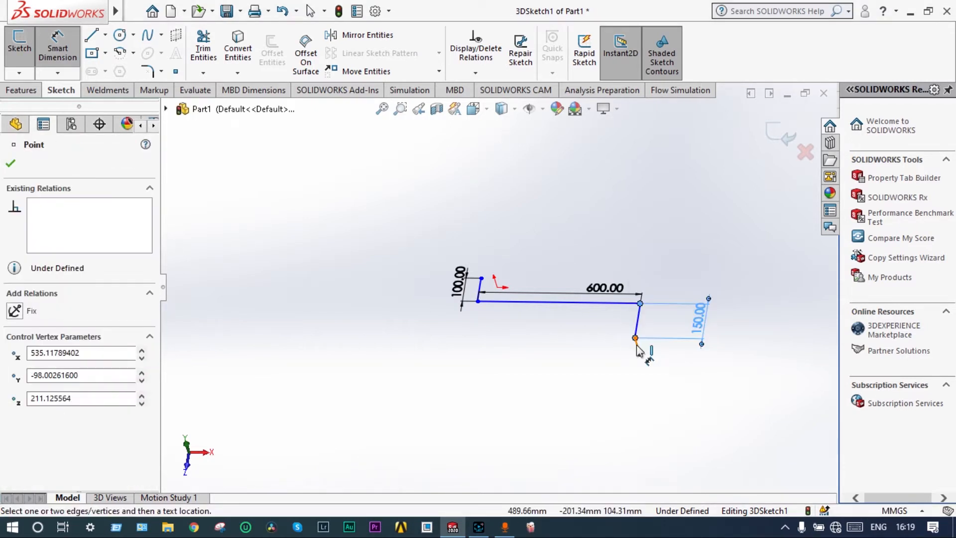
- Dimension the last line, running down along Y, to 150 mm
{"action": "left_click", "coordinate": [672, 362]}
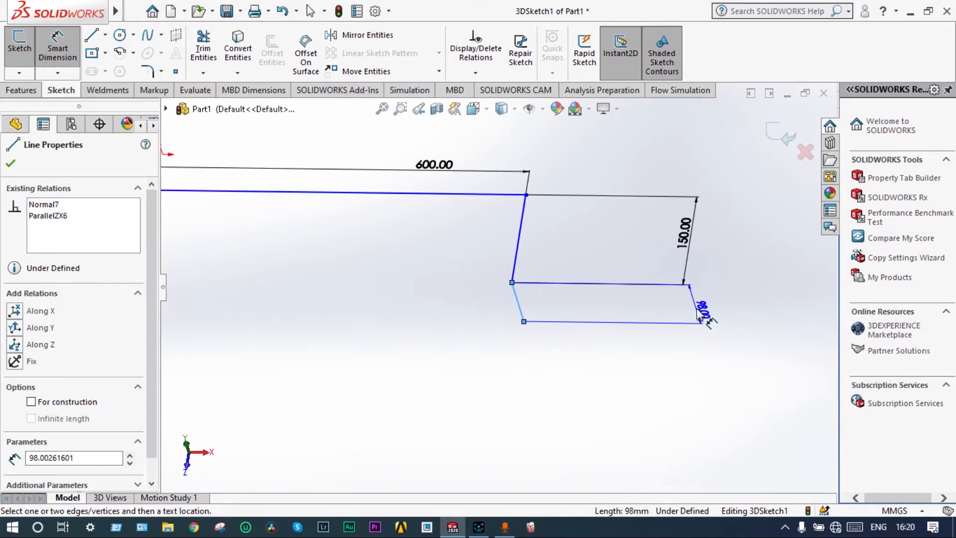
{"action": "left_click", "coordinate": [698, 309]}
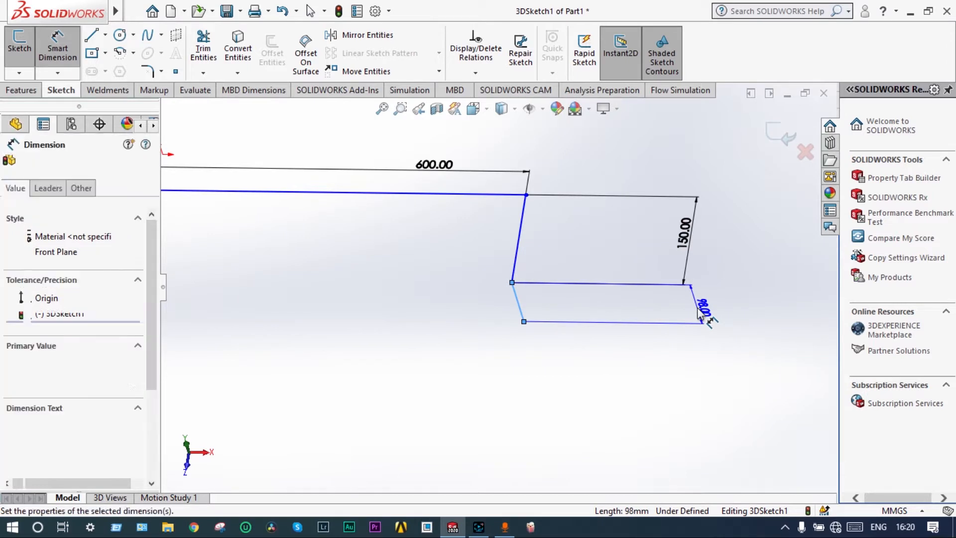
{"action": "type", "text": "15"}
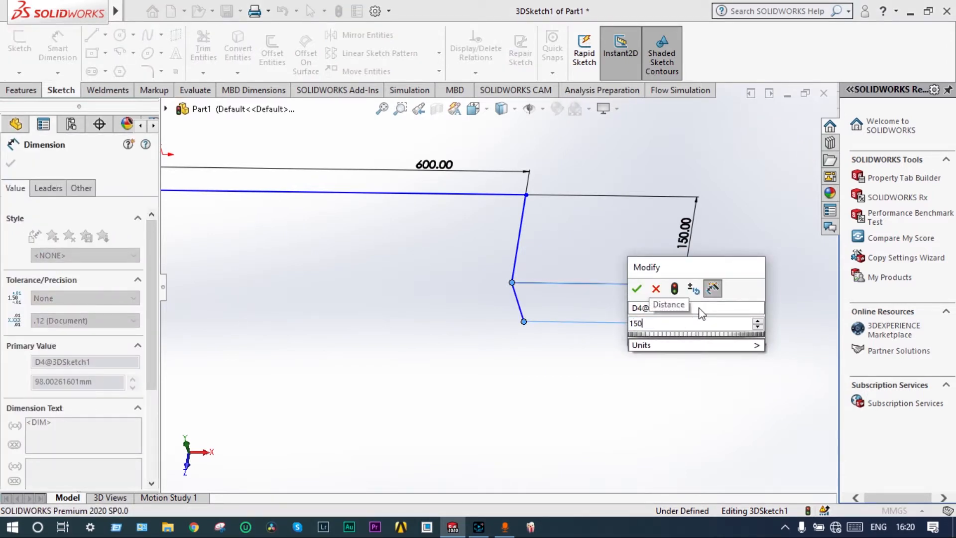
{"action": "type", "text": "0"}
{"action": "key", "text": "Return"}
- Change the first short line's length dimension to 150 mm and finish dimensioning
{"action": "scroll", "coordinate": [461, 301], "scroll_direction": "up", "scroll_amount": 2}
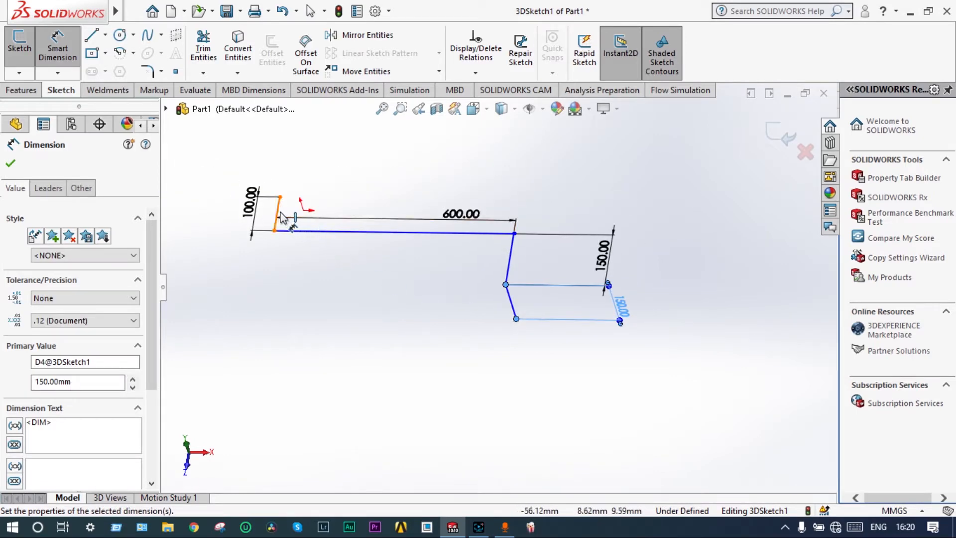
{"action": "double_click", "coordinate": [254, 210]}
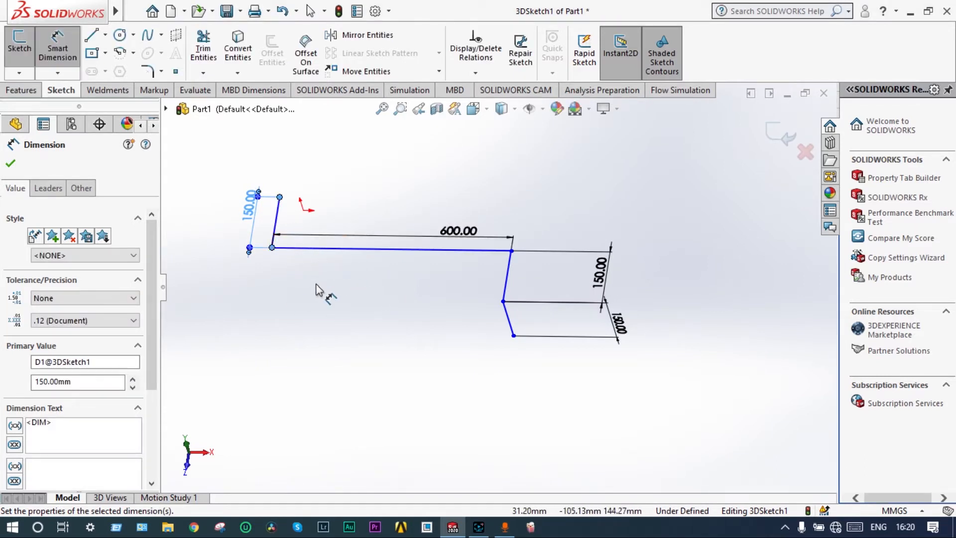
{"action": "key", "text": "Escape"}
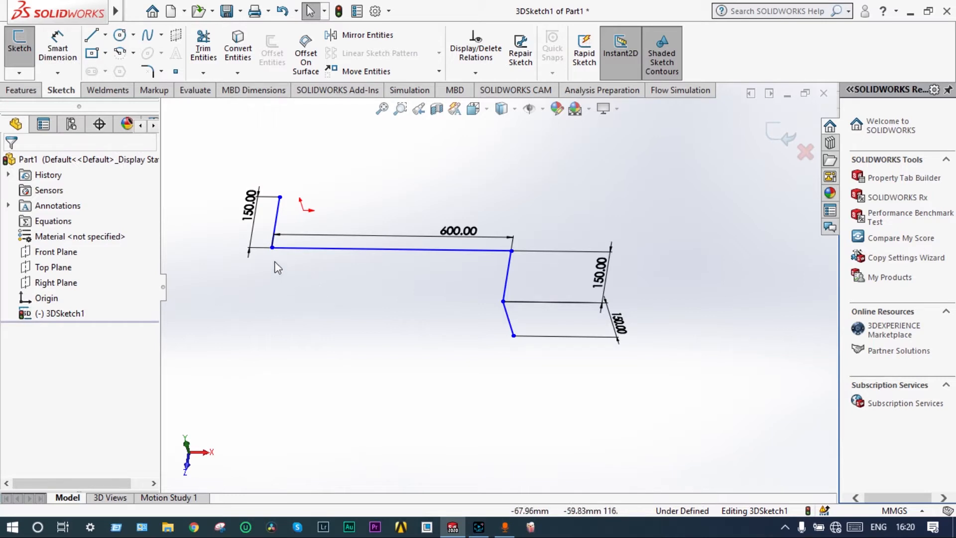
- Add a 50 mm sketch fillet at the corner between the first short line and the long line
{"action": "left_click", "coordinate": [276, 222]}
{"action": "left_click", "coordinate": [148, 71]}
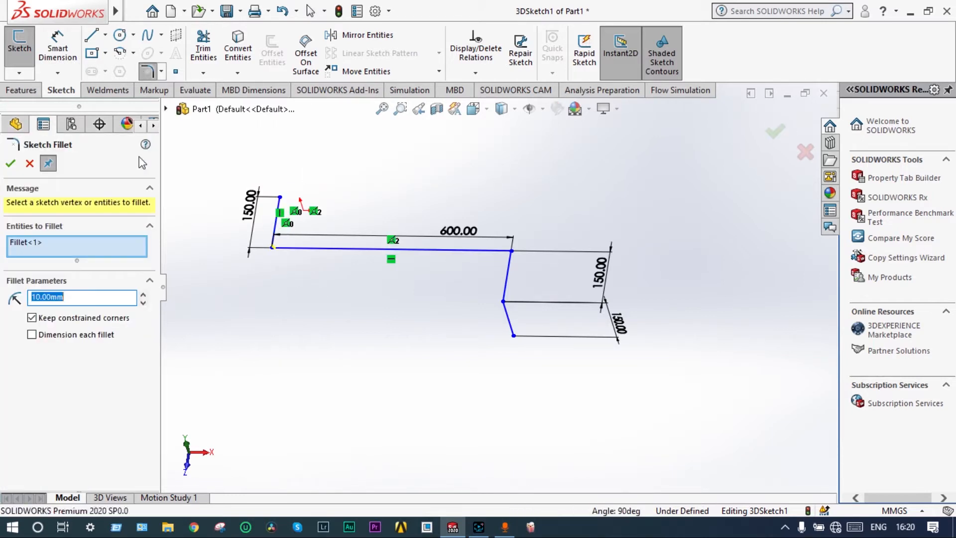
{"action": "left_click", "coordinate": [143, 296]}
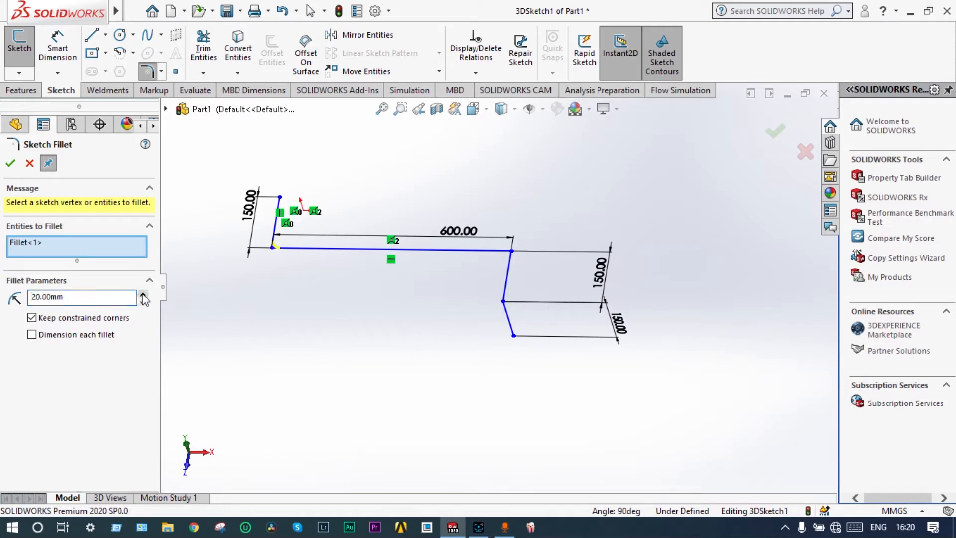
{"action": "left_click", "coordinate": [12, 165]}
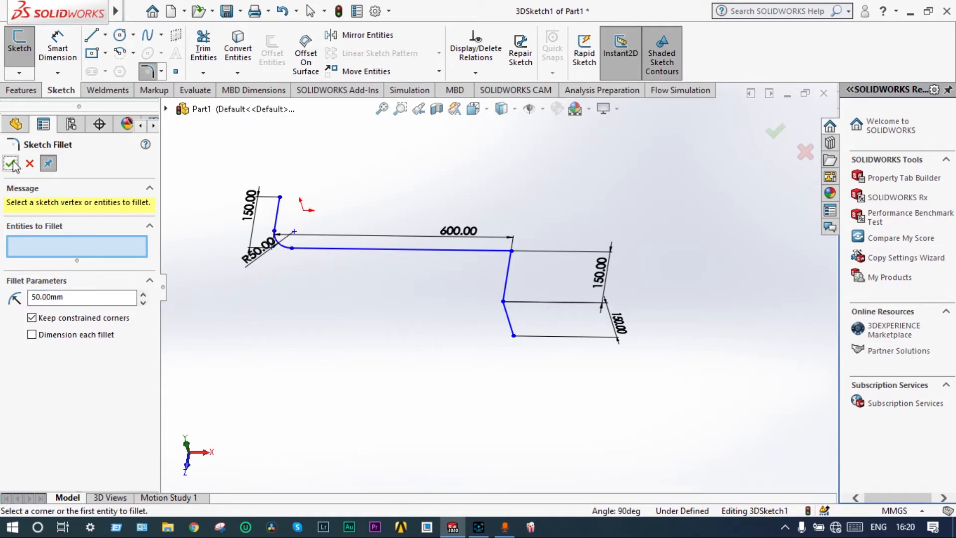
- Add 50 mm sketch fillets at the two remaining corners of the path, at both ends of the third line, and exit the 3D sketch
{"action": "left_click", "coordinate": [492, 252]}
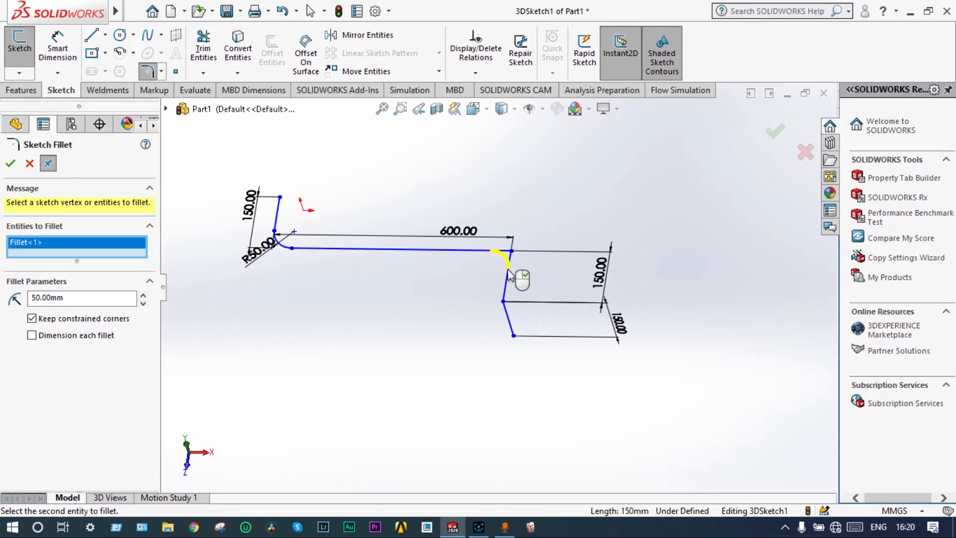
{"action": "left_click", "coordinate": [506, 296]}
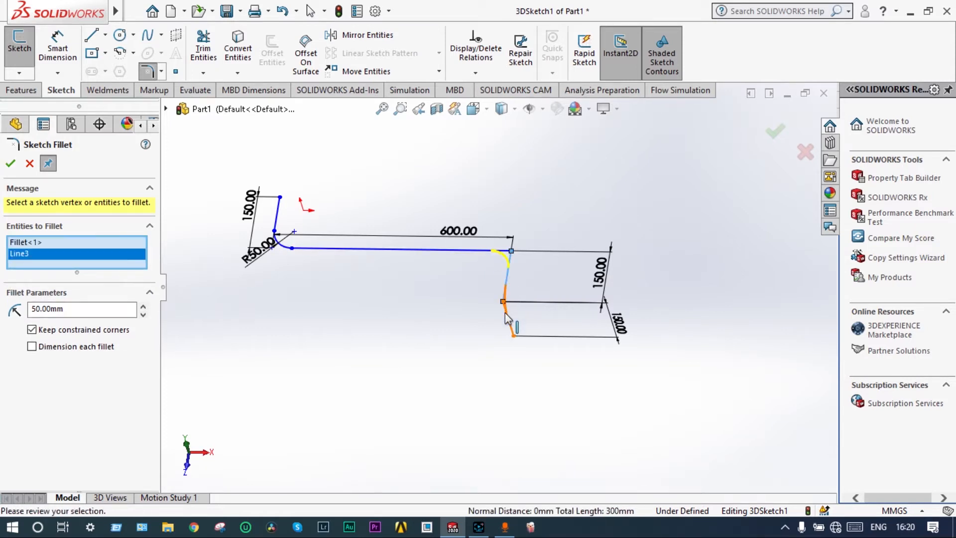
{"action": "left_click", "coordinate": [506, 319]}
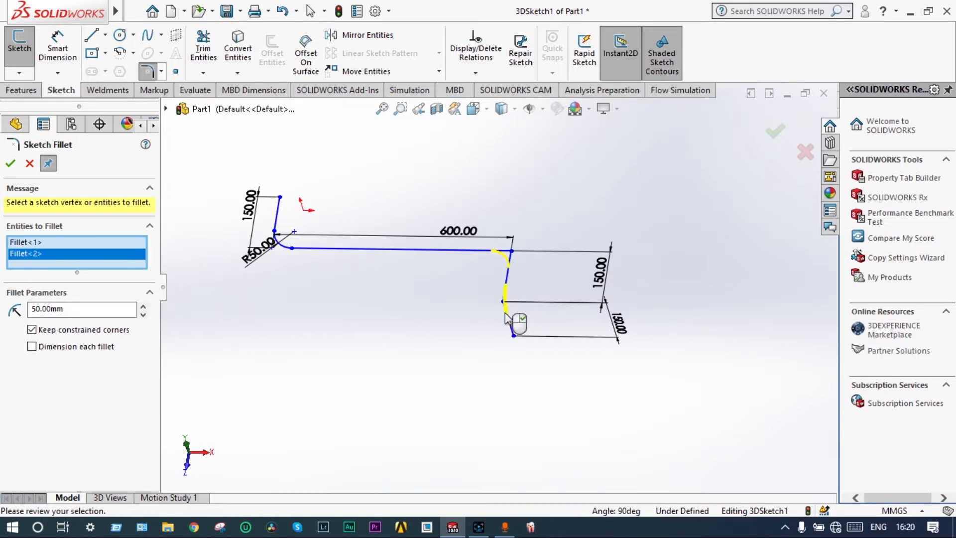
{"action": "left_click", "coordinate": [10, 166]}
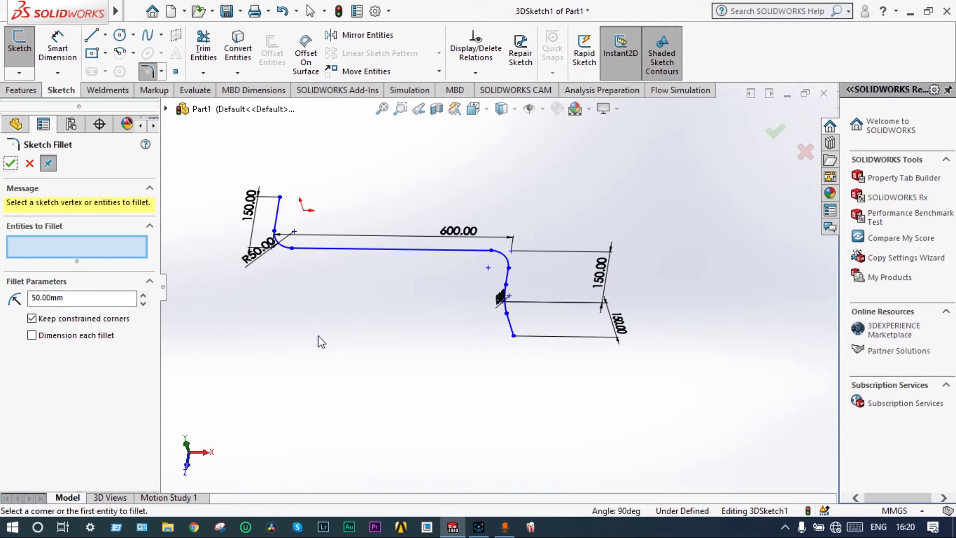
{"action": "mouse_move", "coordinate": [320, 339]}
{"action": "middle_mouse_down"}
{"action": "mouse_move", "coordinate": [363, 342]}
{"action": "mouse_move", "coordinate": [378, 322]}
{"action": "mouse_move", "coordinate": [387, 341]}
{"action": "middle_mouse_up"}
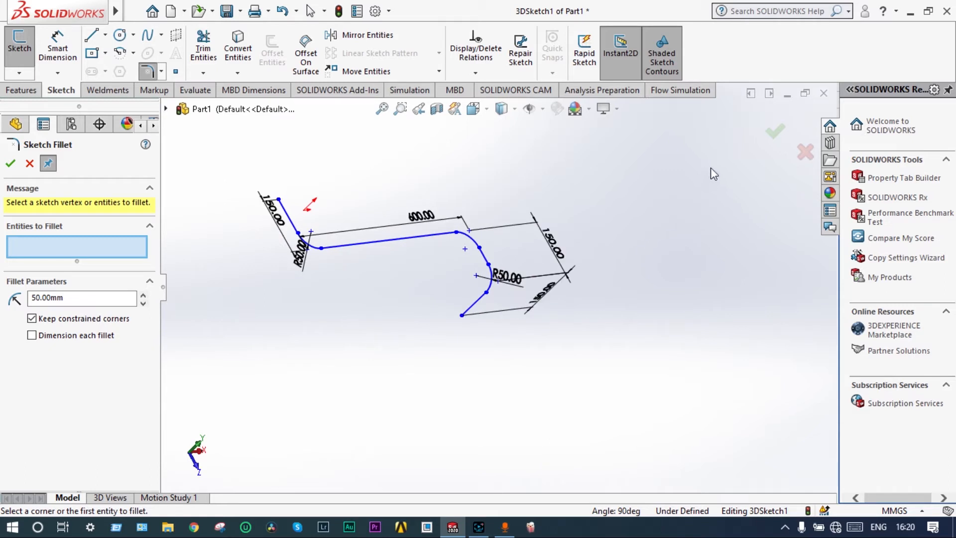
{"action": "left_click", "coordinate": [778, 139]}
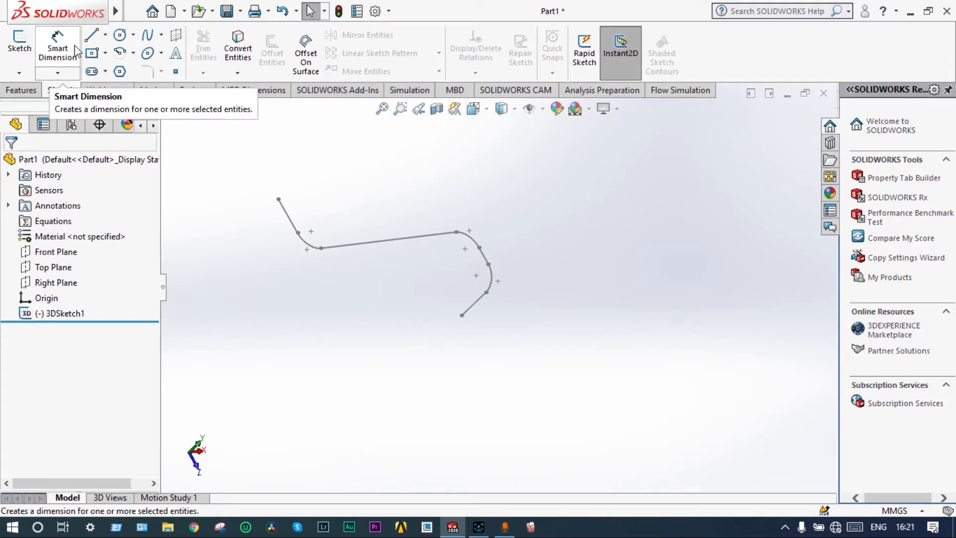
- In a new 3D sketch, draw a line about 205 mm along Z from the long line's midpoint, continued about 342 mm down along Y
{"action": "left_click", "coordinate": [20, 73]}
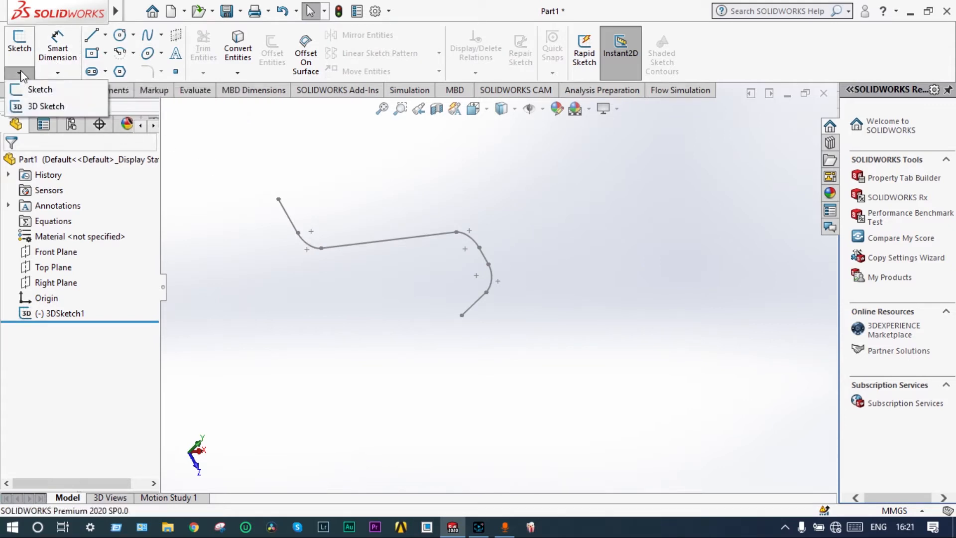
{"action": "left_click", "coordinate": [25, 105]}
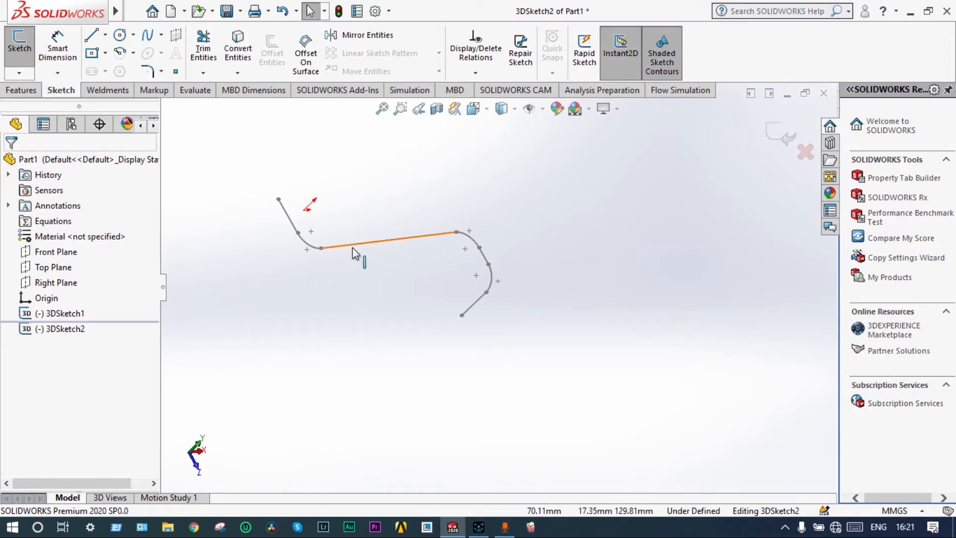
{"action": "left_click", "coordinate": [389, 241]}
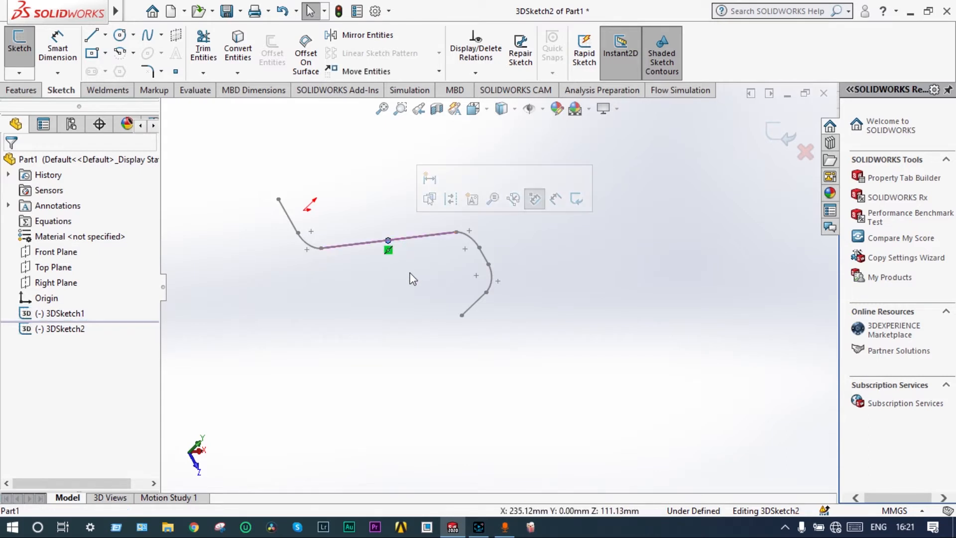
{"action": "left_click", "coordinate": [355, 214]}
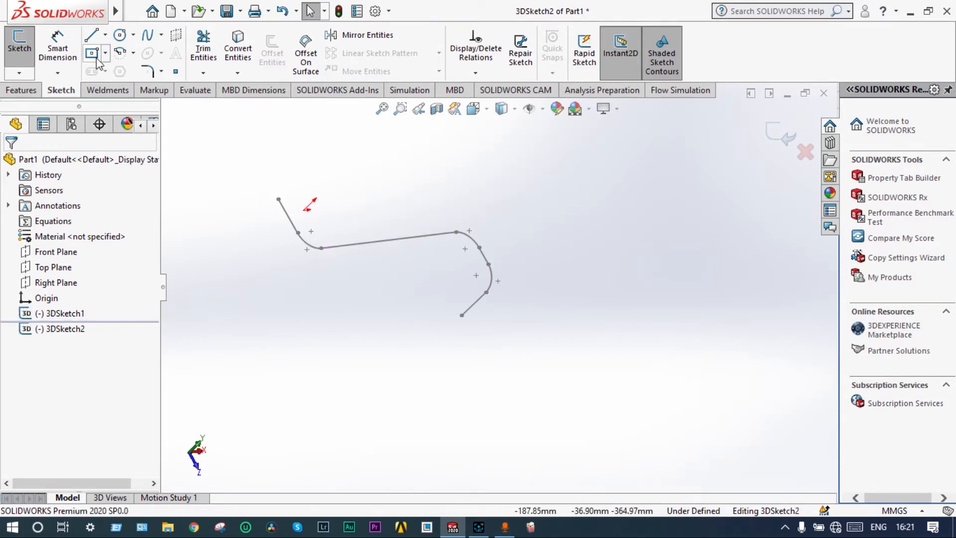
{"action": "left_click", "coordinate": [92, 36]}
{"action": "left_click", "coordinate": [388, 240]}
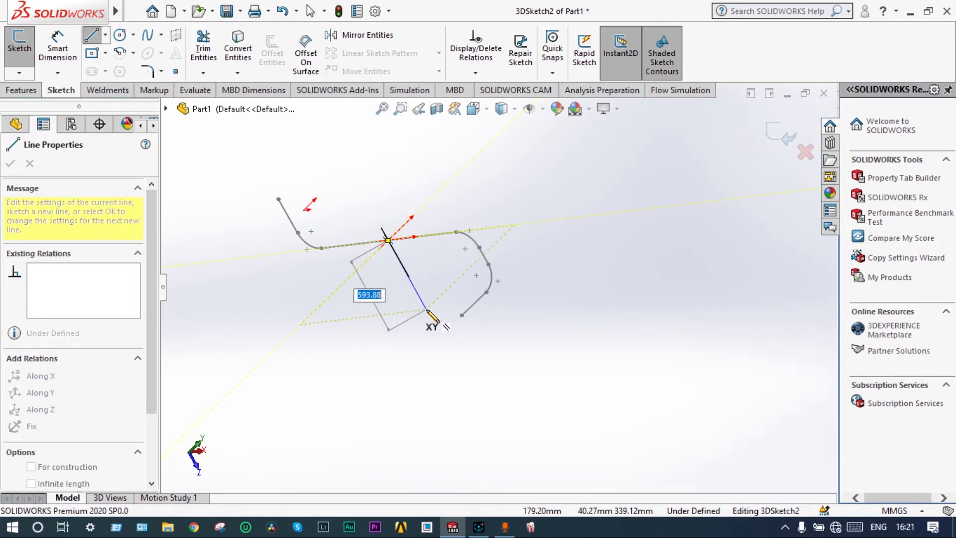
{"action": "middle_click_drag", "start_coordinate": [459, 375], "coordinate": [478, 350]}
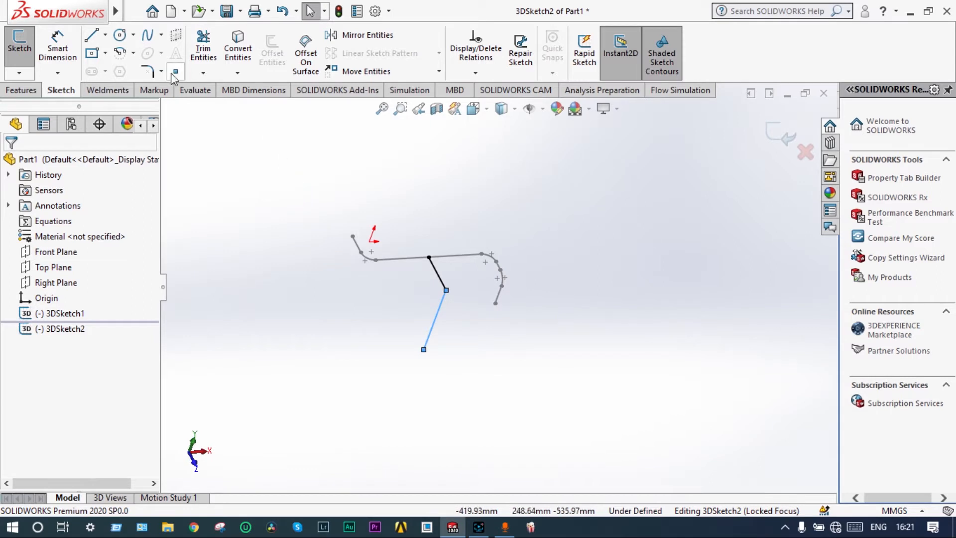
- Dimension the branch's downward line along Y to 150 mm
{"action": "left_click", "coordinate": [58, 47]}
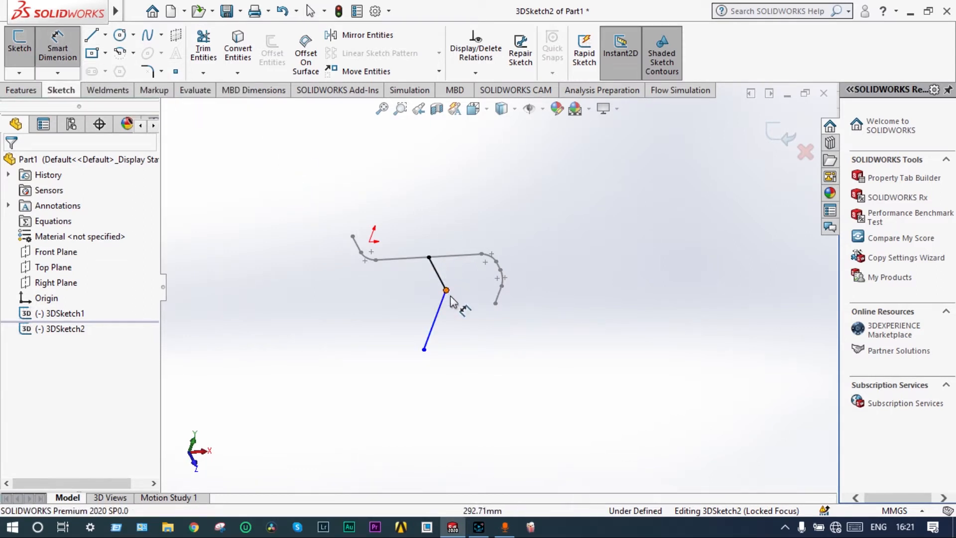
{"action": "left_click", "coordinate": [456, 315]}
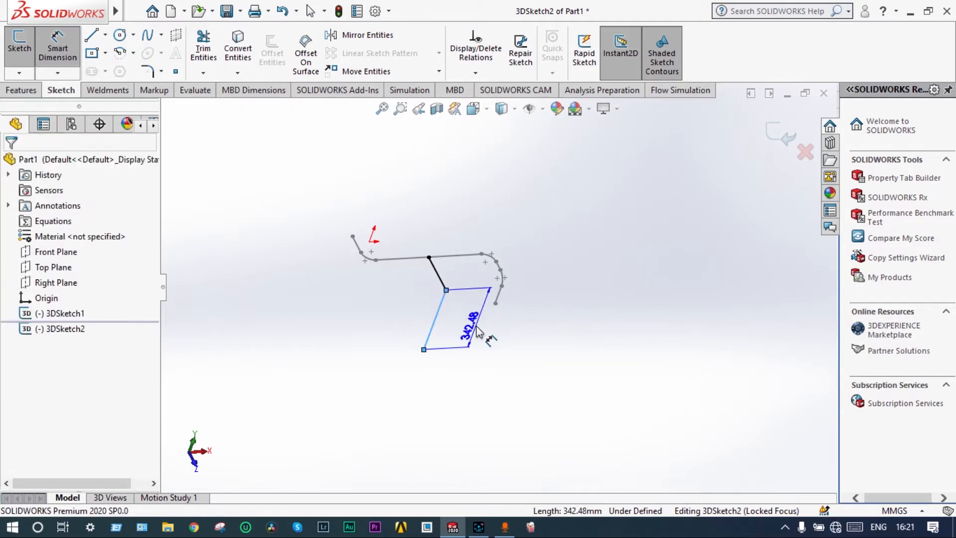
{"action": "left_click", "coordinate": [477, 328]}
{"action": "type", "text": "150"}
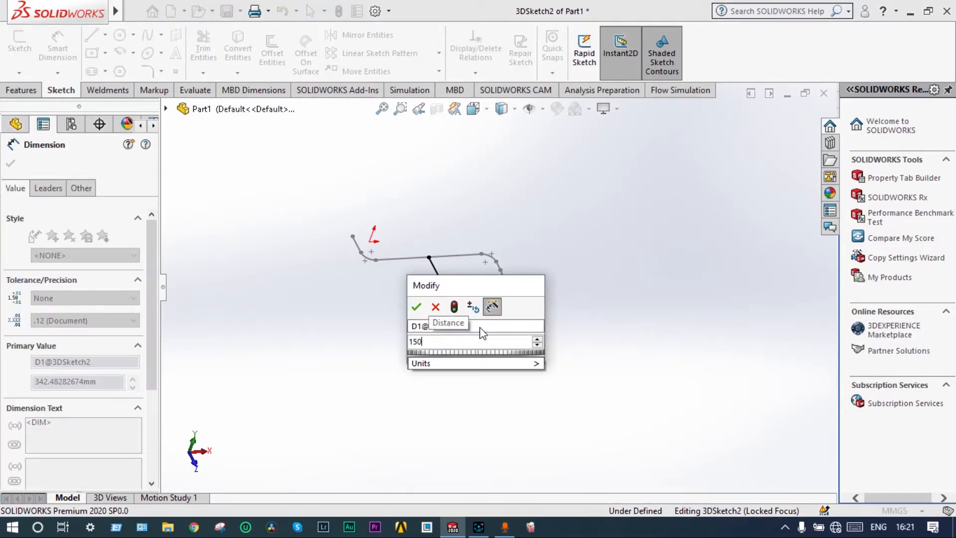
{"action": "key", "text": "Return"}
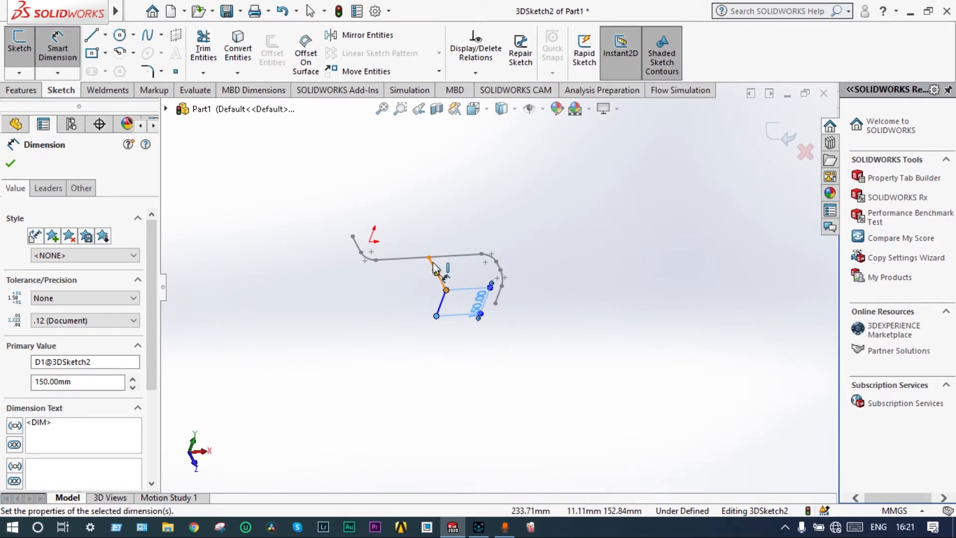
- Dimension the branch's line along Z, starting at the long line's midpoint, to 150 mm and finish dimensioning
{"action": "left_click", "coordinate": [436, 272]}
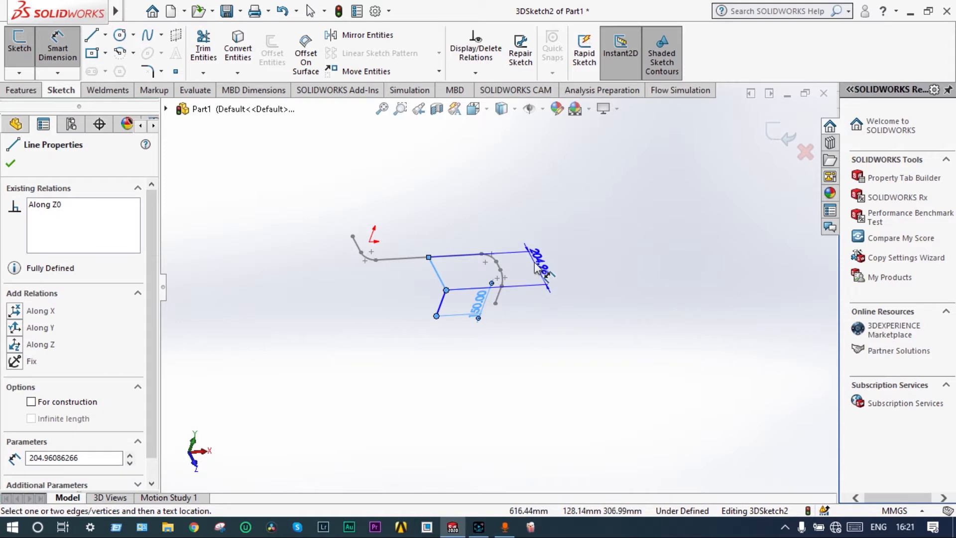
{"action": "left_click", "coordinate": [539, 263]}
{"action": "type", "text": "150"}
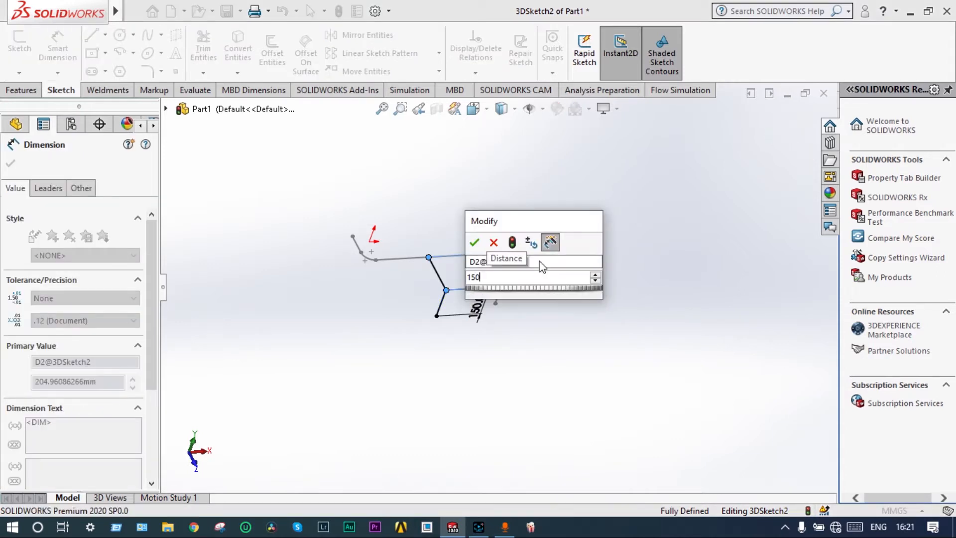
{"action": "key", "text": "Return"}
{"action": "key", "text": "Escape"}
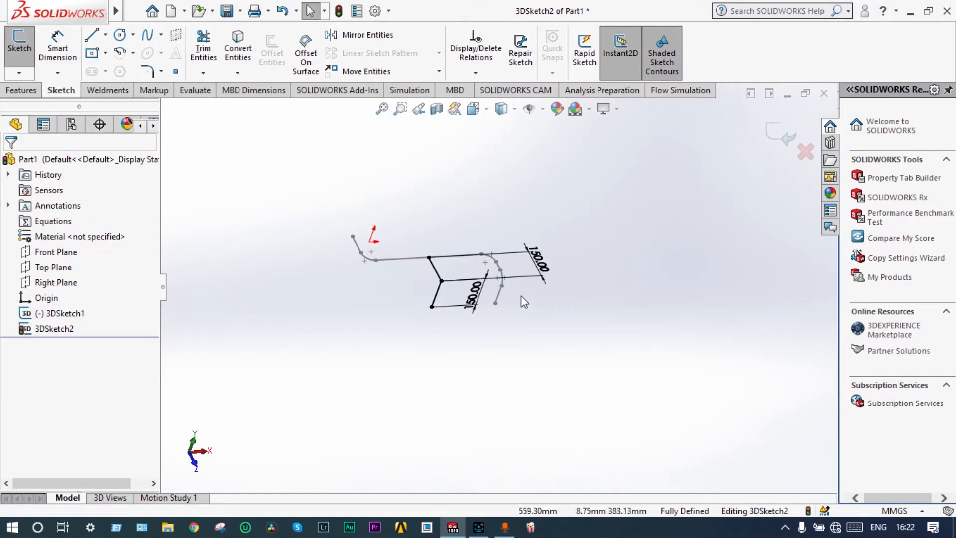
- Add a 50 mm sketch fillet at the corner between the two branch lines and exit the 3D sketch
{"action": "scroll", "coordinate": [454, 266], "scroll_direction": "down", "scroll_amount": 3}
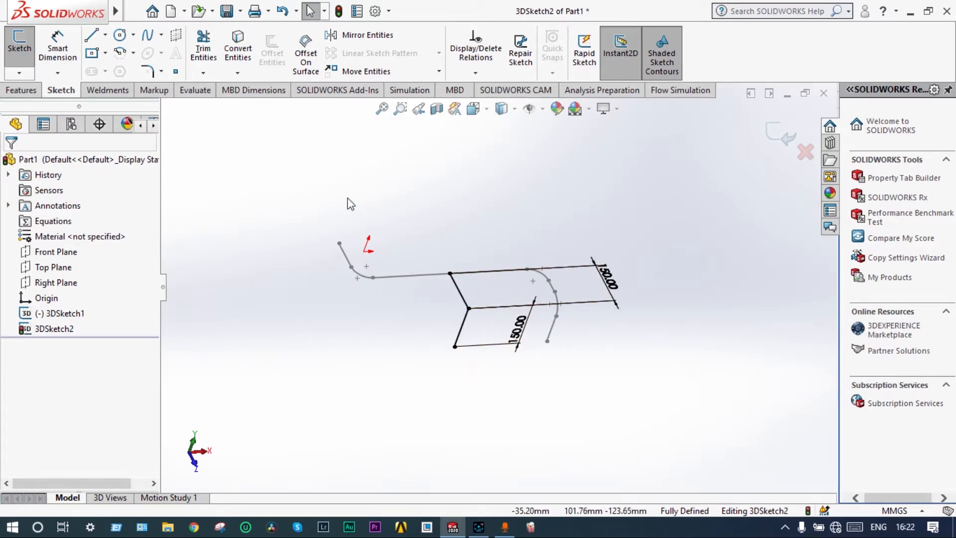
{"action": "left_click", "coordinate": [464, 321]}
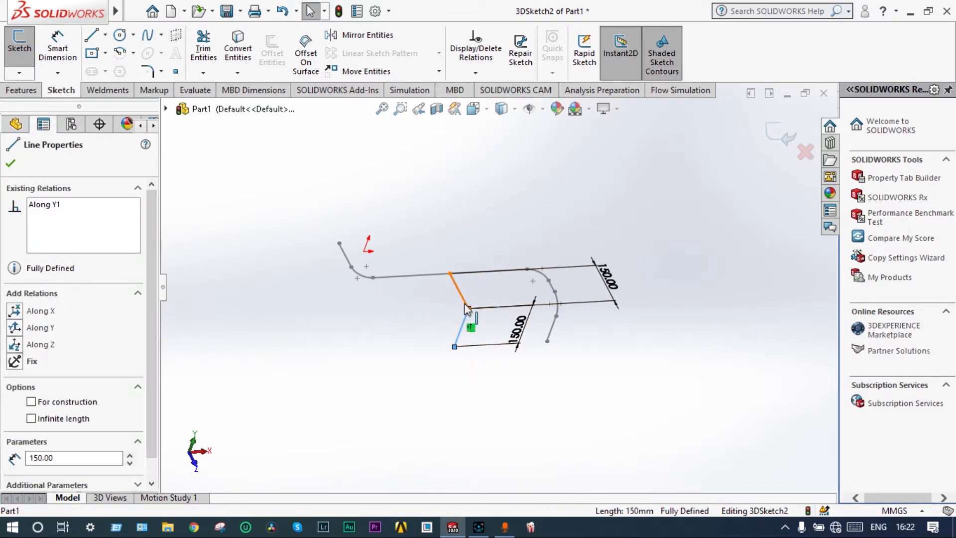
{"action": "left_click", "coordinate": [462, 297], "text": "ctrl"}
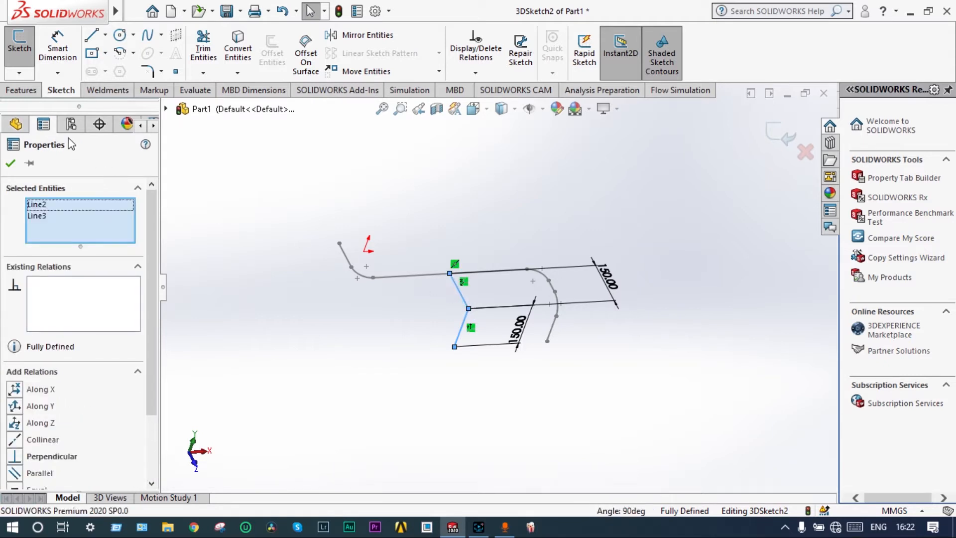
{"action": "left_click", "coordinate": [148, 71]}
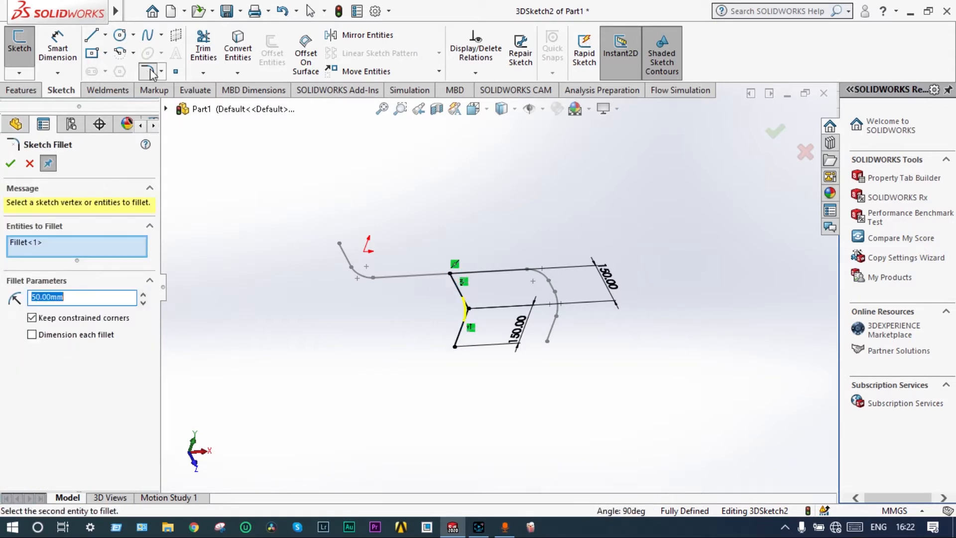
{"action": "left_click", "coordinate": [12, 164]}
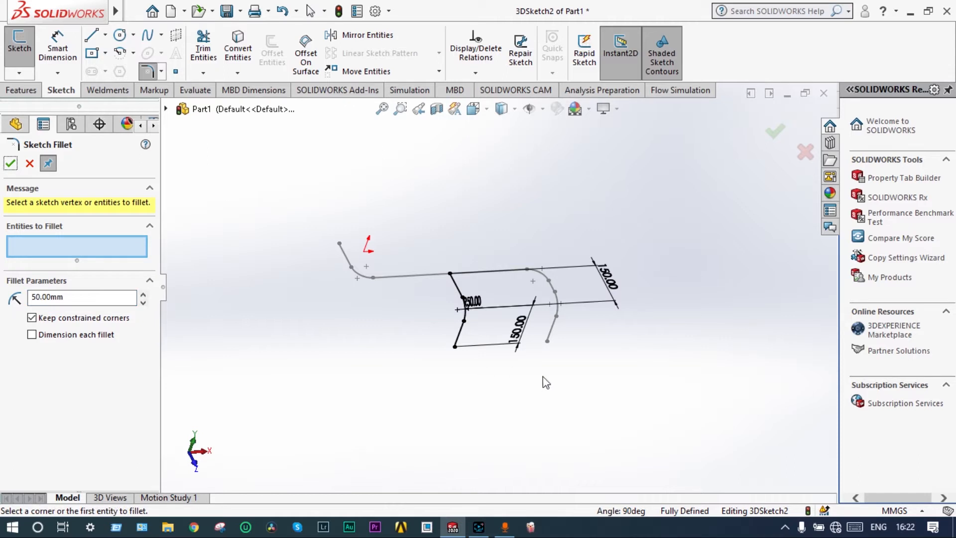
{"action": "mouse_move", "coordinate": [543, 377]}
{"action": "middle_mouse_down"}
{"action": "mouse_move", "coordinate": [508, 380]}
{"action": "mouse_move", "coordinate": [540, 354]}
{"action": "mouse_move", "coordinate": [529, 340]}
{"action": "mouse_move", "coordinate": [538, 364]}
{"action": "middle_mouse_up"}
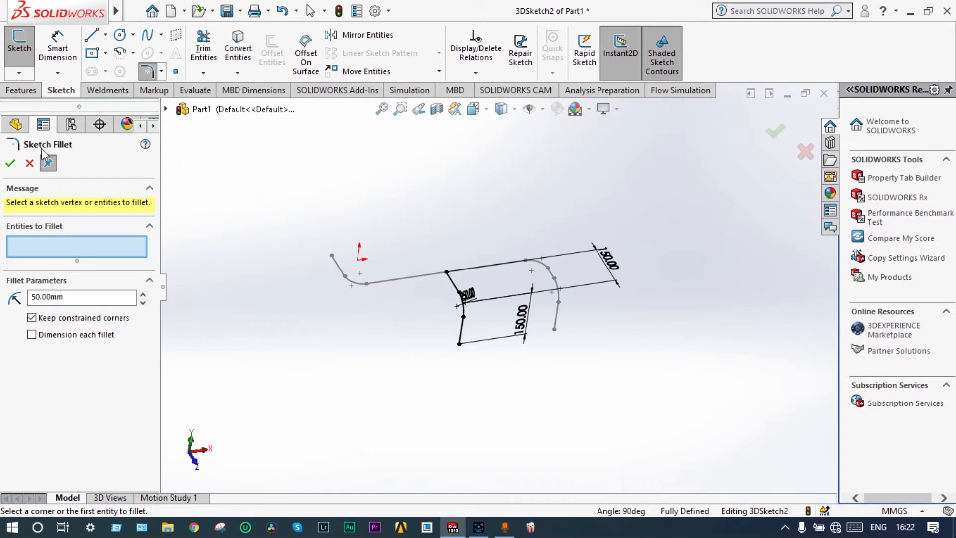
{"action": "left_click", "coordinate": [11, 163]}
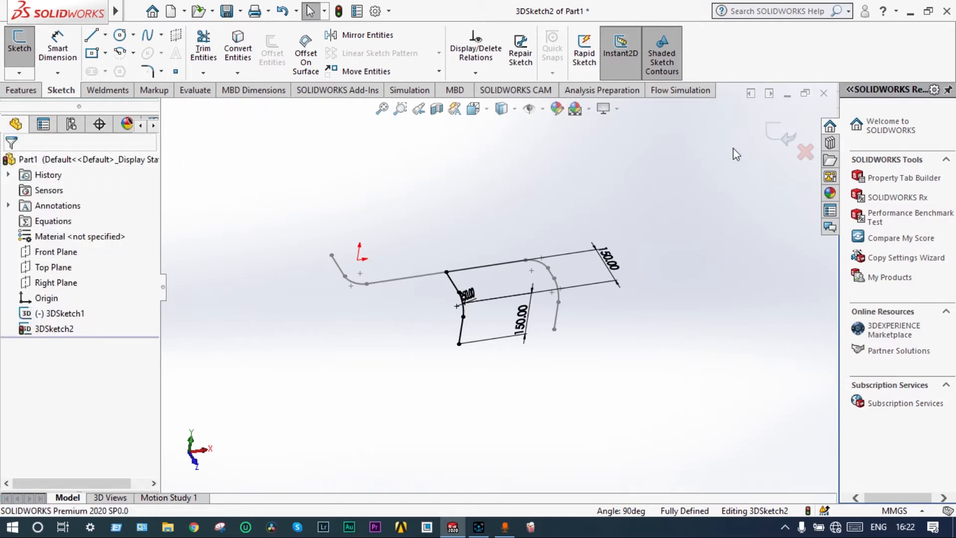
{"action": "left_click", "coordinate": [776, 140]}
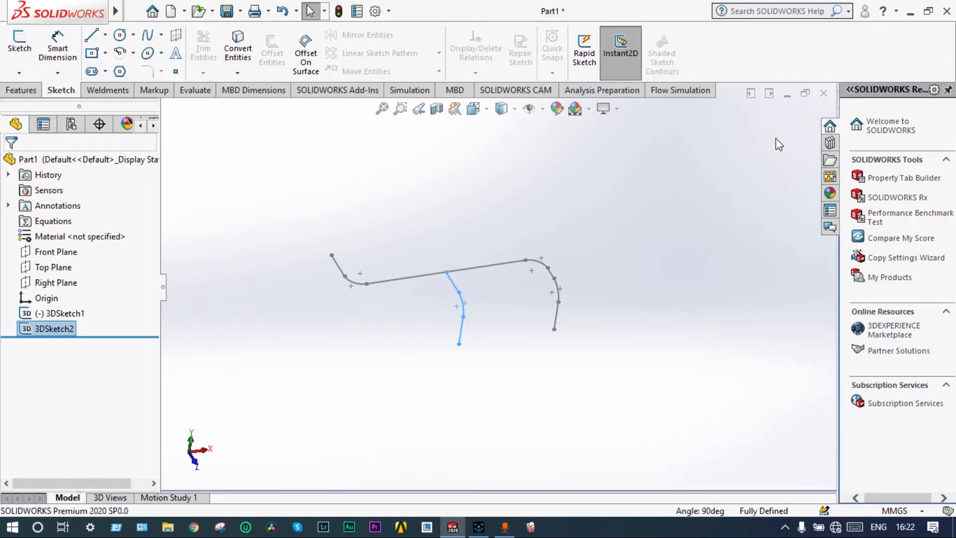
{"action": "left_click", "coordinate": [682, 198]}
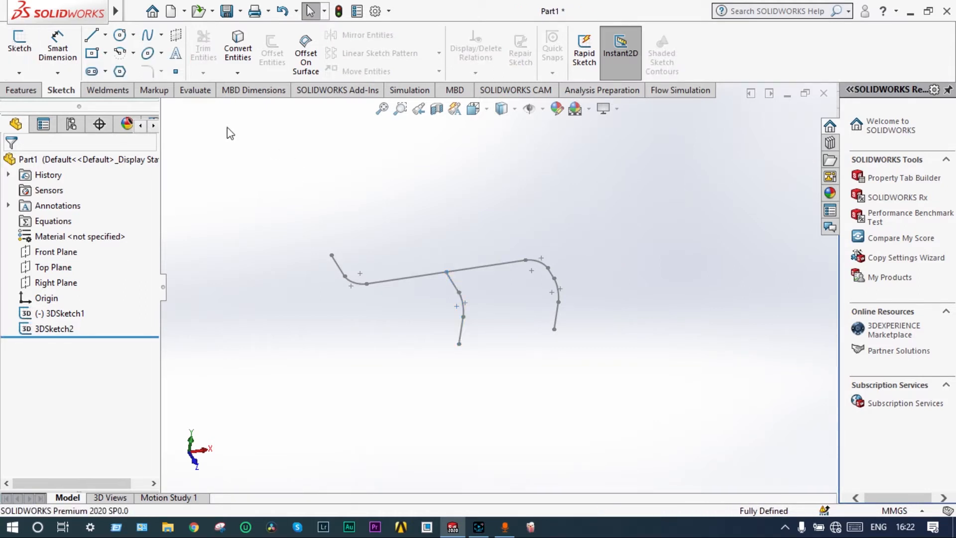
- Create a swept boss with a 100 mm circular profile along the main four-line path
{"action": "left_click", "coordinate": [32, 92]}
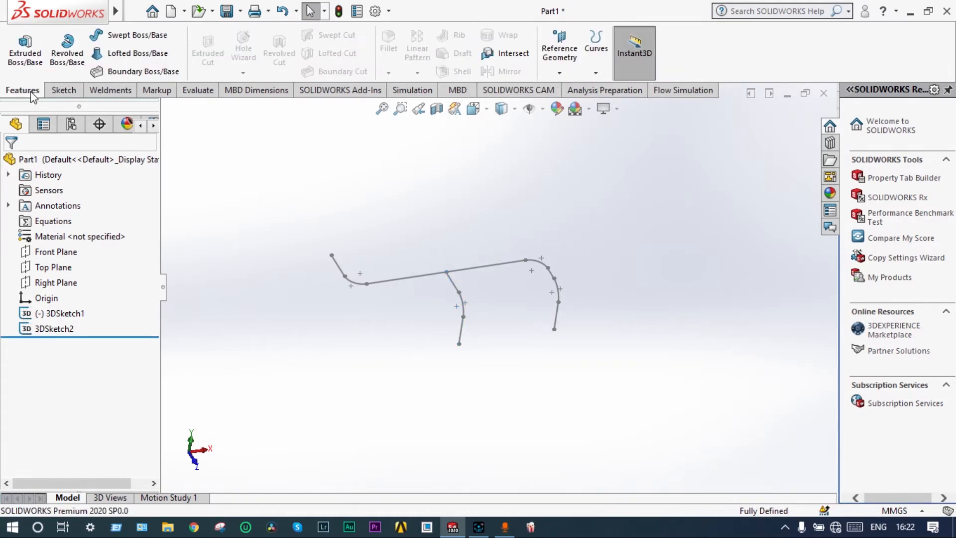
{"action": "left_click", "coordinate": [114, 38]}
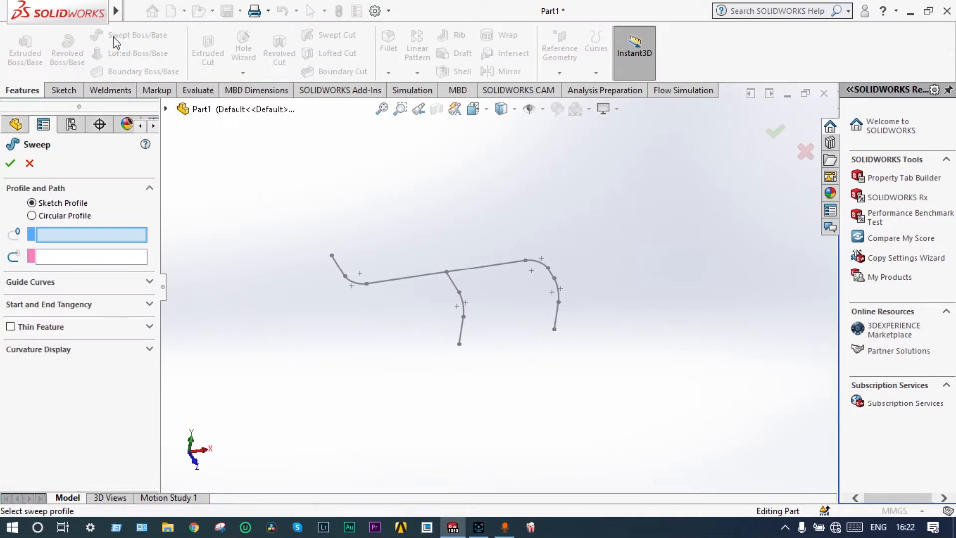
{"action": "left_click", "coordinate": [32, 215]}
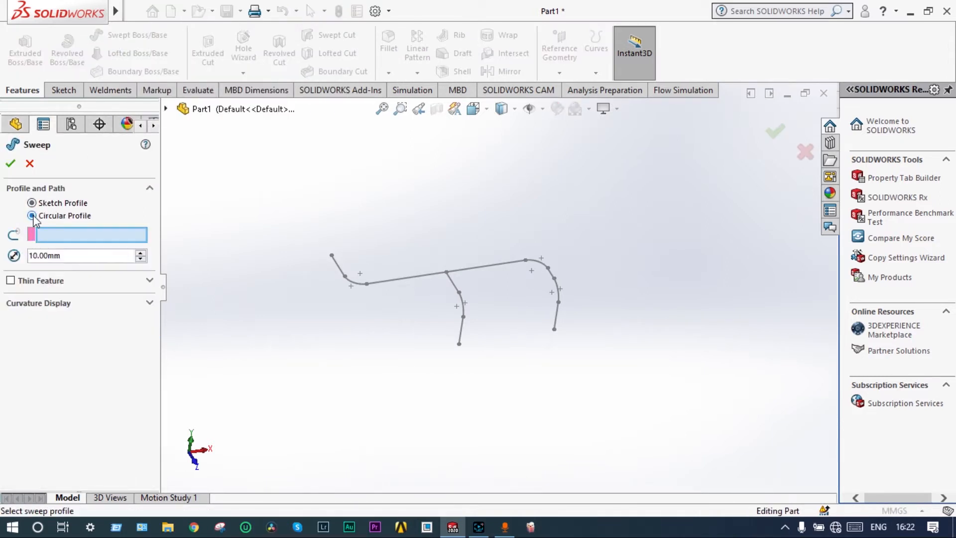
{"action": "left_click", "coordinate": [141, 253]}
{"action": "left_click", "coordinate": [141, 253]}
{"action": "left_click", "coordinate": [141, 253]}
{"action": "left_click", "coordinate": [141, 253]}
{"action": "left_click", "coordinate": [141, 253]}
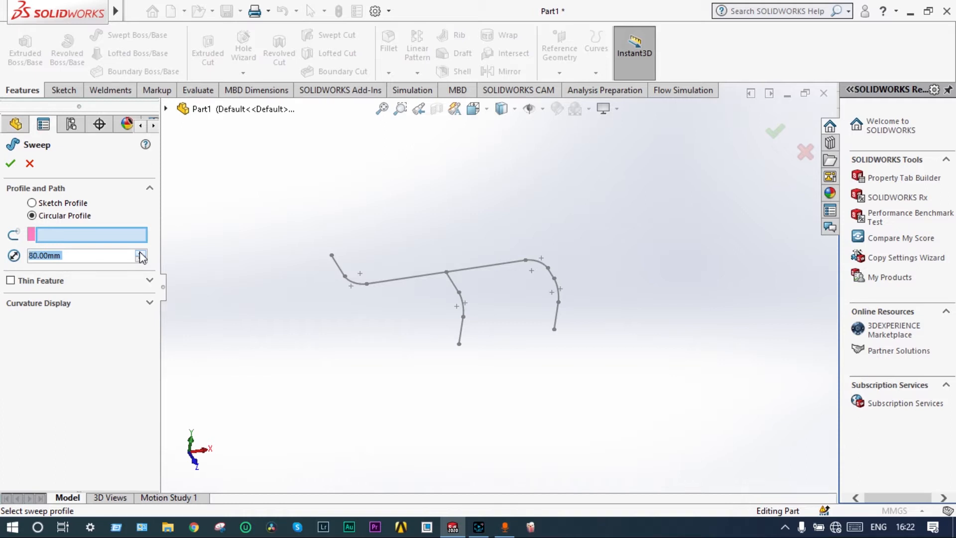
{"action": "left_click", "coordinate": [413, 283]}
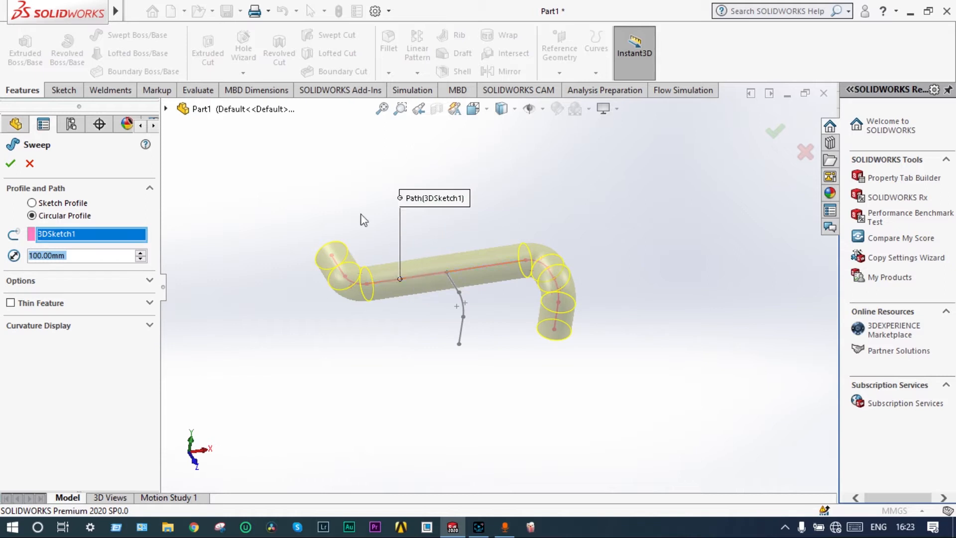
{"action": "left_click", "coordinate": [10, 163]}
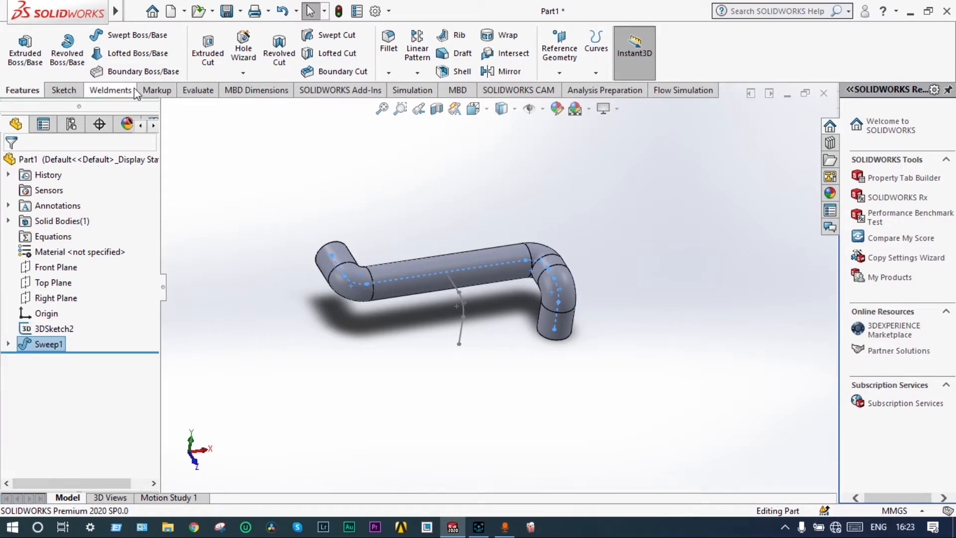
- Create a swept boss with a 90 mm circular profile along the branch's 3D sketch path
{"action": "left_click", "coordinate": [138, 37]}
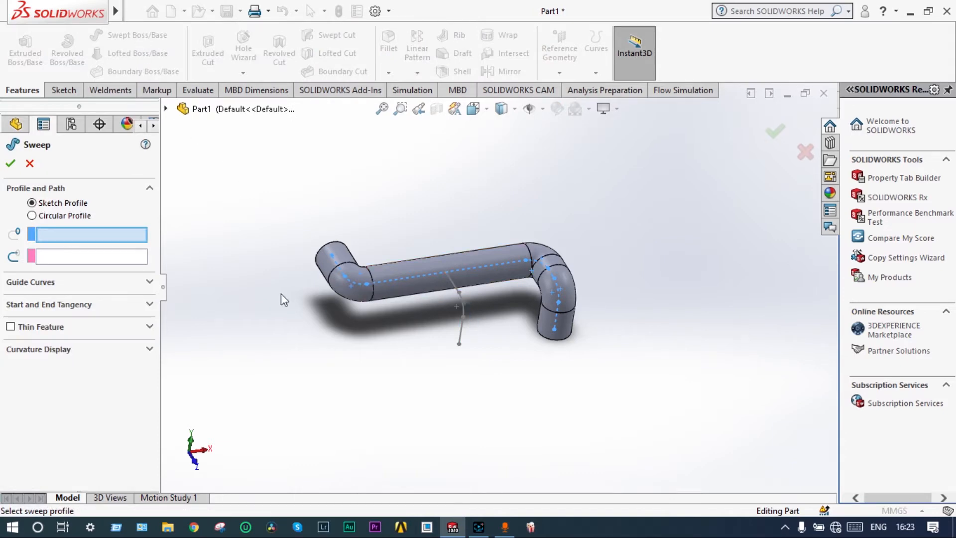
{"action": "left_click", "coordinate": [32, 216]}
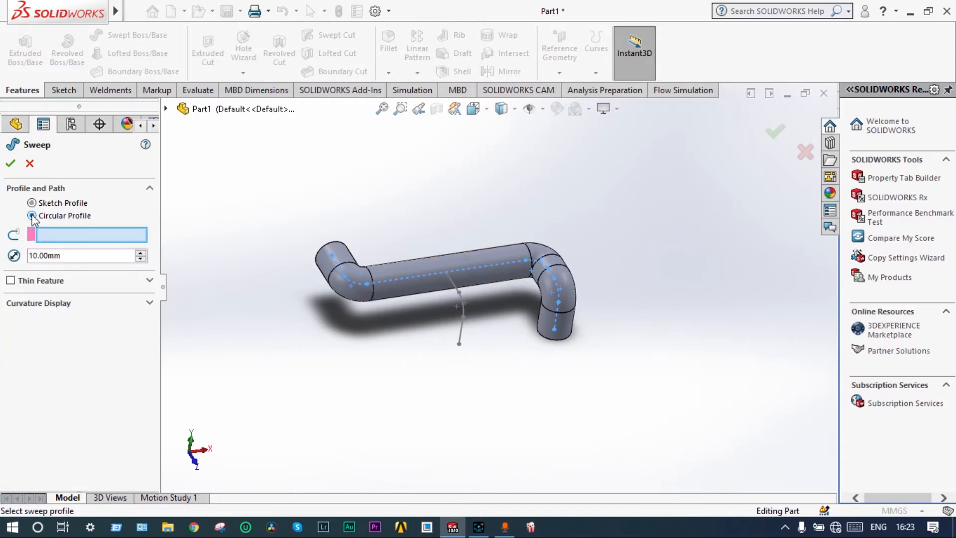
{"action": "left_click", "coordinate": [141, 254]}
{"action": "left_click", "coordinate": [141, 253]}
{"action": "left_click", "coordinate": [141, 253]}
{"action": "left_click", "coordinate": [141, 253]}
{"action": "left_click", "coordinate": [140, 254]}
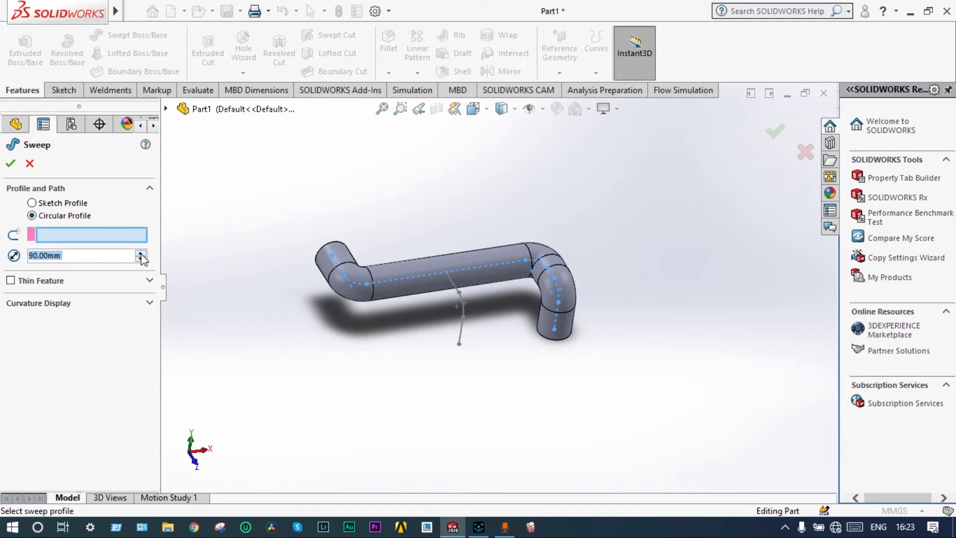
{"action": "left_click", "coordinate": [459, 328]}
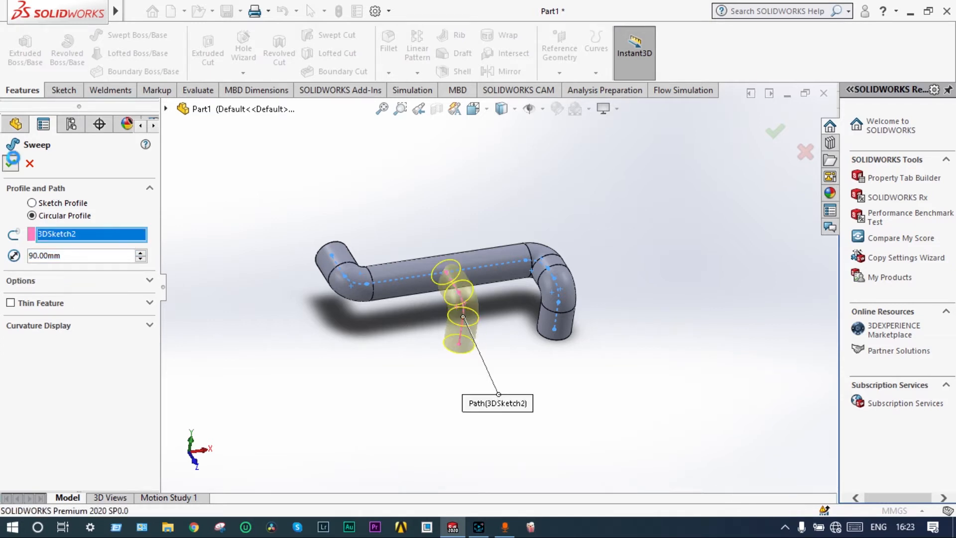
{"action": "left_click", "coordinate": [9, 163]}
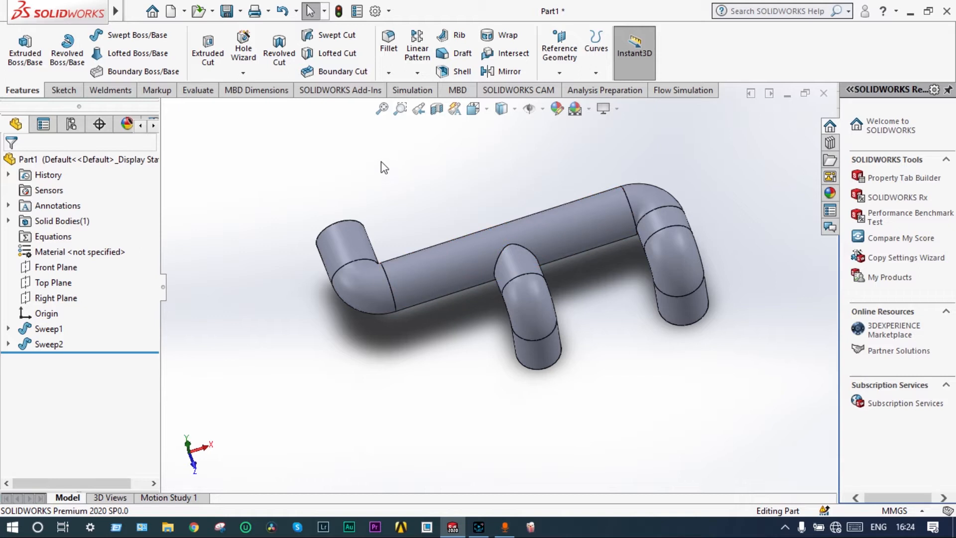
- Set up a linear pattern of the branch sweep, using the long straight pipe's cylindrical face as the direction
{"action": "left_click", "coordinate": [418, 50]}
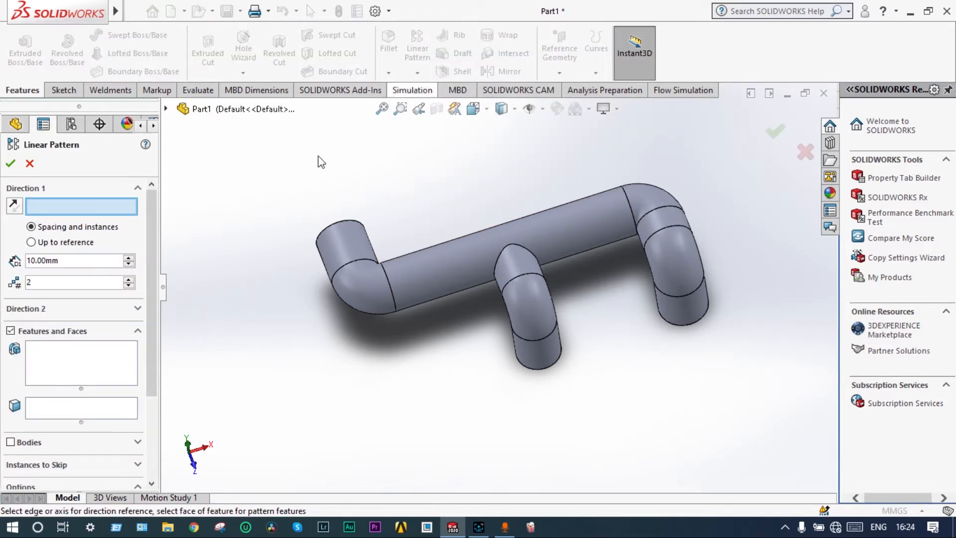
{"action": "left_click", "coordinate": [116, 361]}
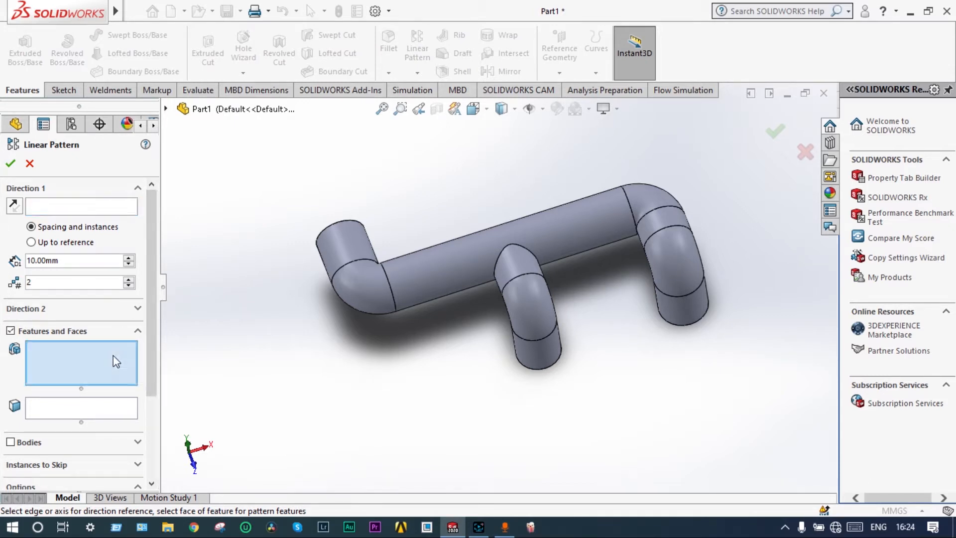
{"action": "left_click", "coordinate": [529, 299]}
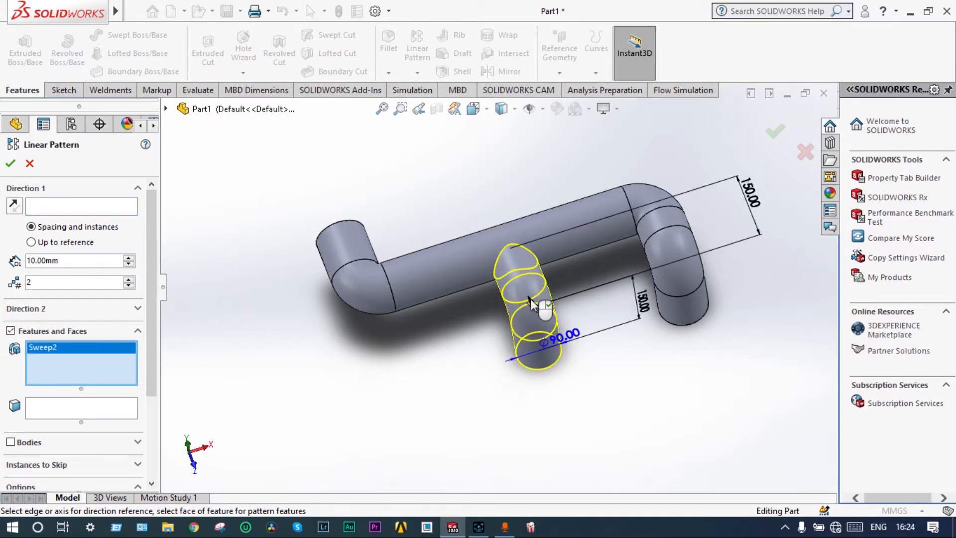
{"action": "left_click", "coordinate": [93, 210]}
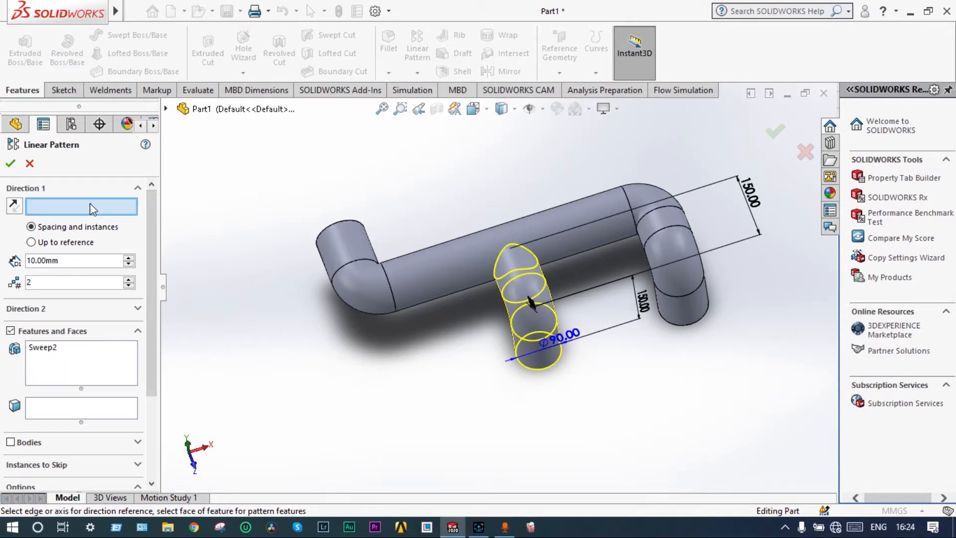
{"action": "left_click", "coordinate": [427, 261]}
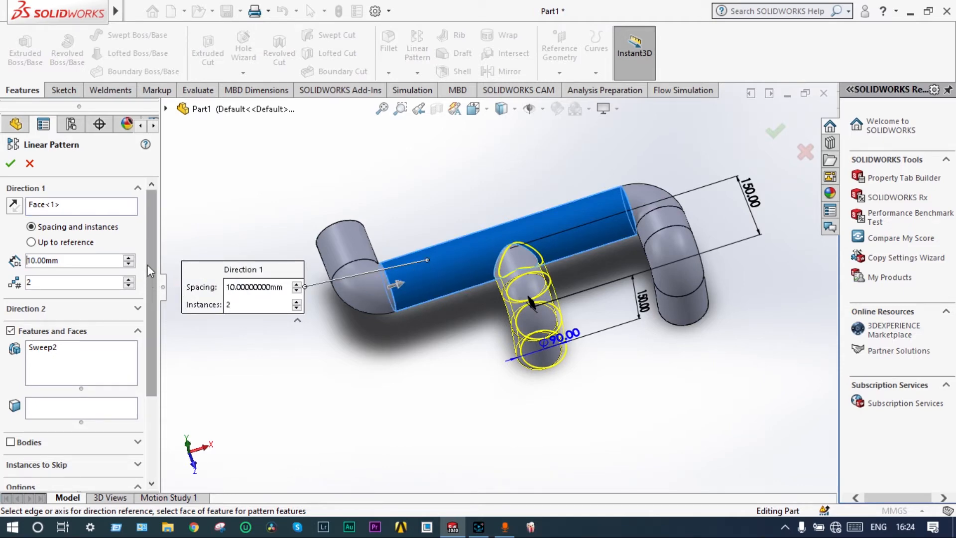
- Set the pattern spacing to 150 mm with two instances and create the linear pattern
{"action": "left_click", "coordinate": [128, 258]}
{"action": "left_click", "coordinate": [129, 258]}
{"action": "left_click", "coordinate": [128, 258]}
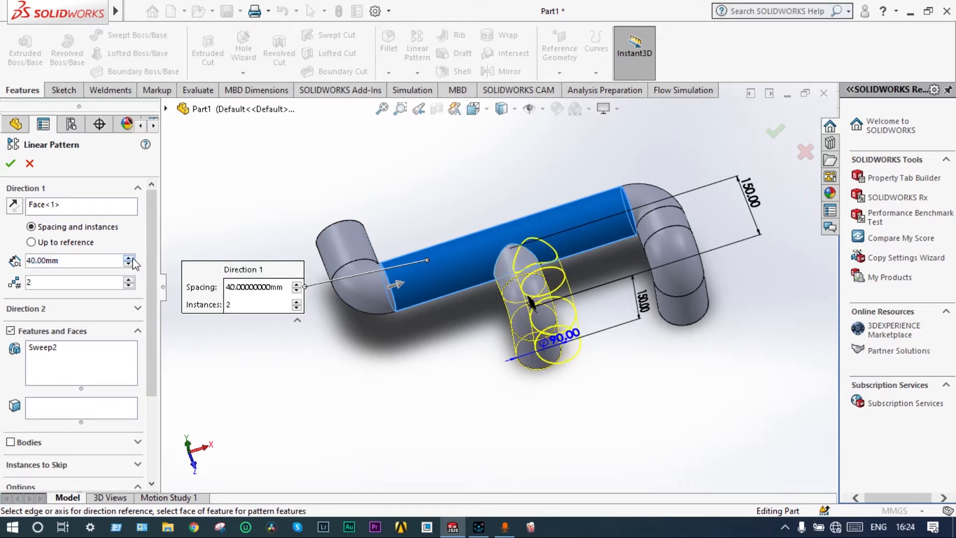
{"action": "left_click", "coordinate": [128, 258]}
{"action": "left_click", "coordinate": [128, 258]}
{"action": "left_click", "coordinate": [128, 258]}
{"action": "left_click", "coordinate": [128, 258]}
{"action": "left_click", "coordinate": [129, 258]}
{"action": "left_click", "coordinate": [129, 258]}
{"action": "left_click", "coordinate": [129, 258]}
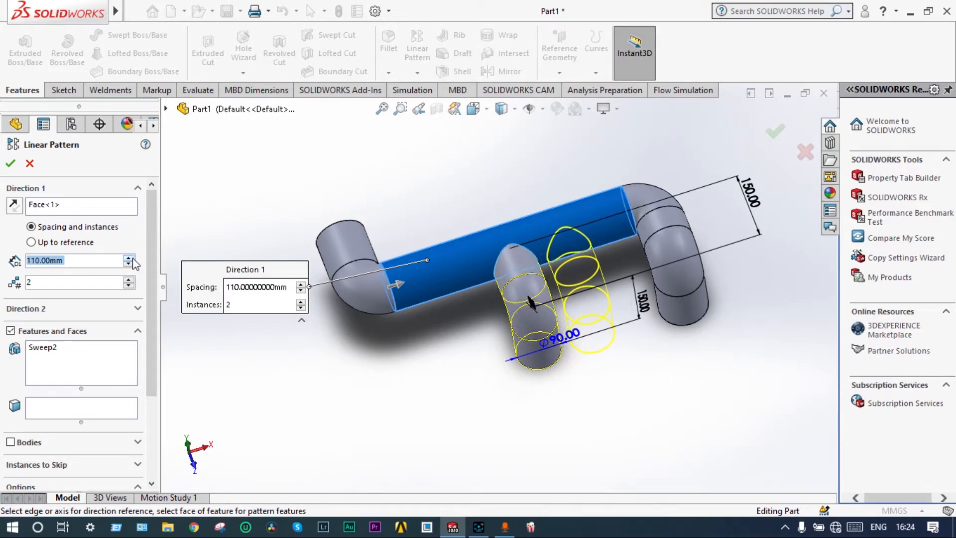
{"action": "left_click", "coordinate": [129, 258]}
{"action": "left_click", "coordinate": [129, 258]}
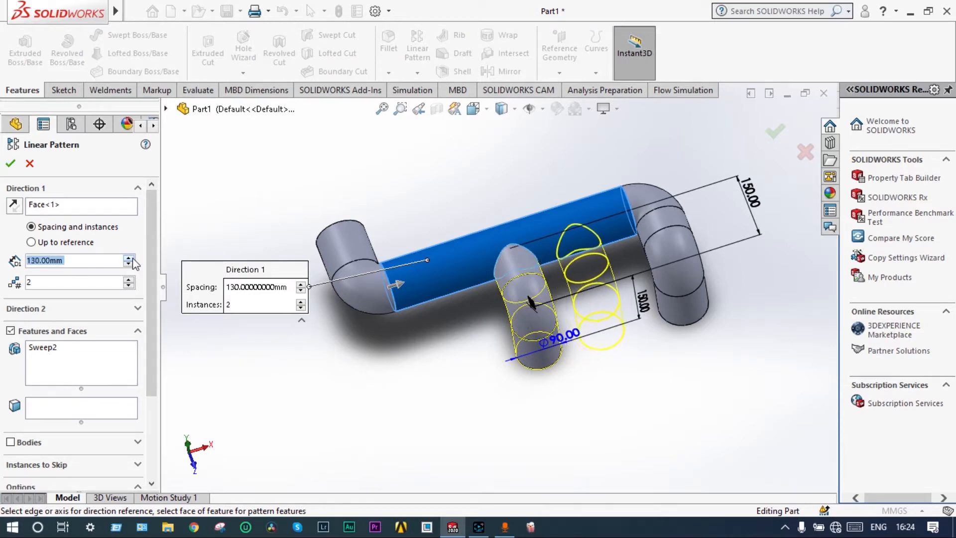
{"action": "left_click", "coordinate": [128, 258]}
{"action": "left_click", "coordinate": [128, 258]}
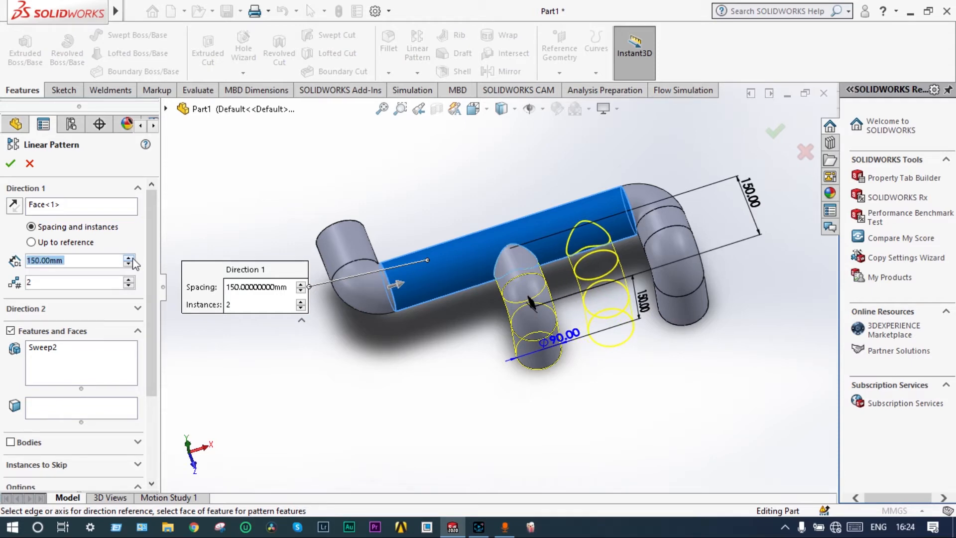
{"action": "left_click", "coordinate": [129, 285]}
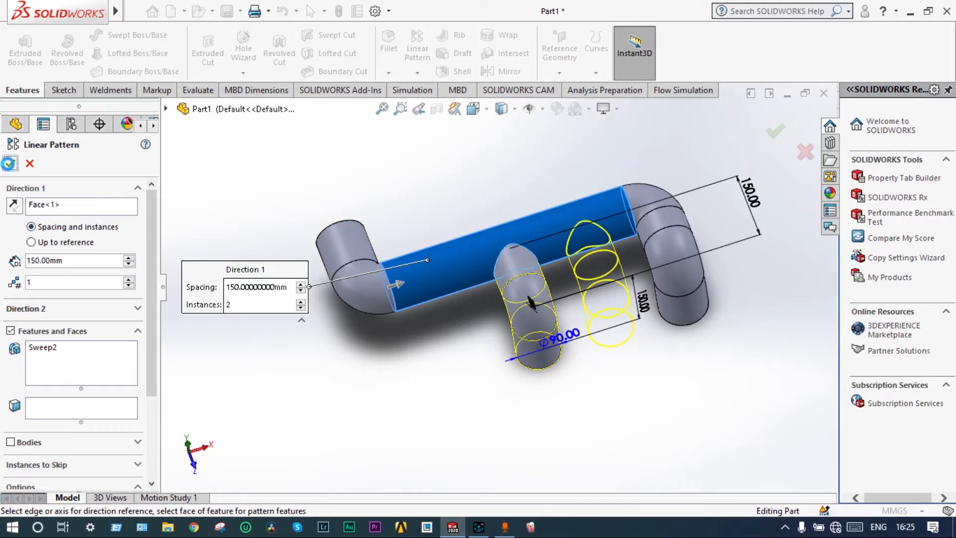
{"action": "left_click", "coordinate": [10, 164]}
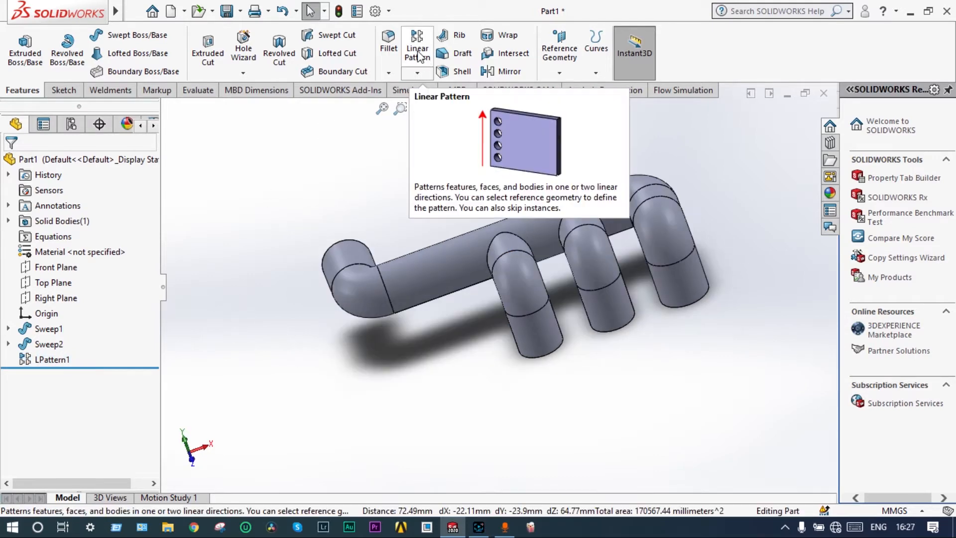
- Create a second linear pattern of the original branch sweep in the reversed direction along the long pipe, with 150 mm spacing and 2 instances
{"action": "left_click", "coordinate": [417, 52]}
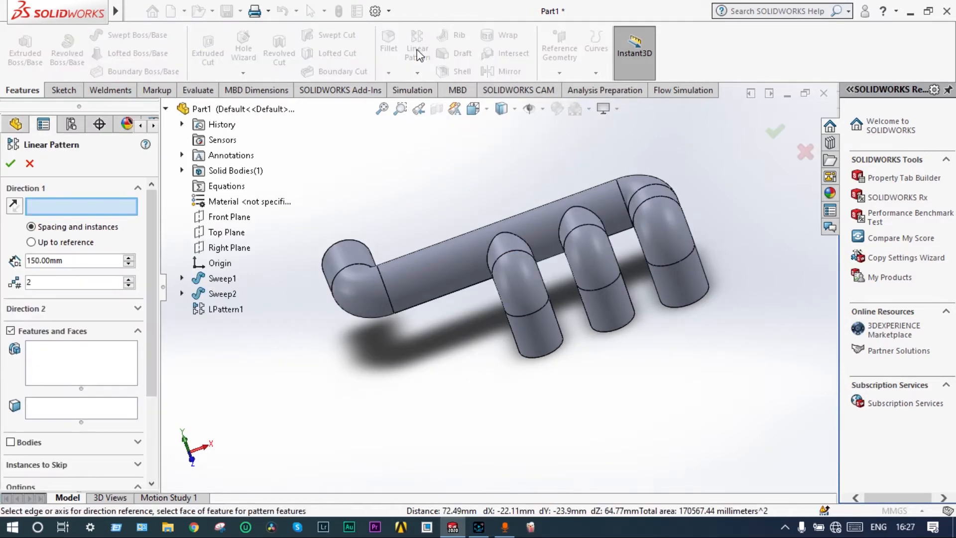
{"action": "left_click", "coordinate": [80, 358]}
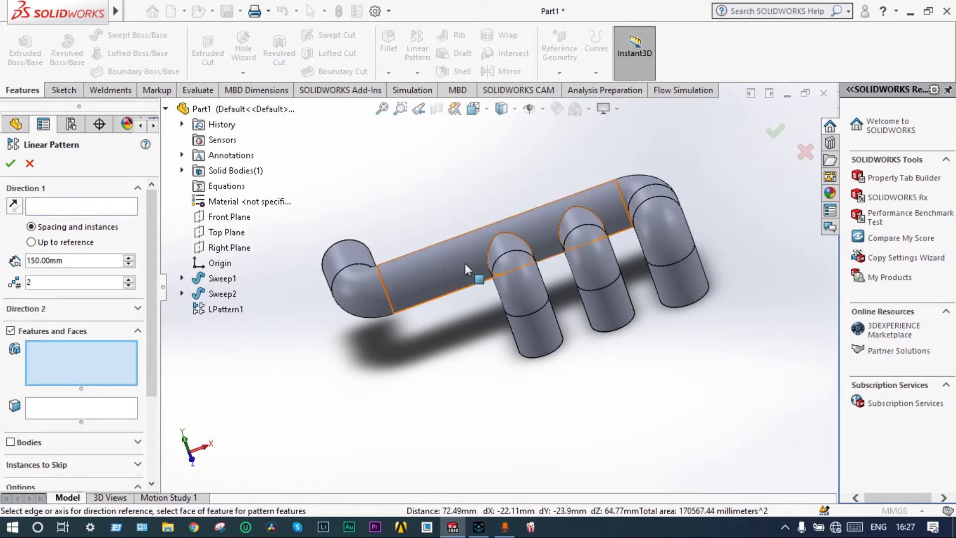
{"action": "left_click", "coordinate": [509, 278]}
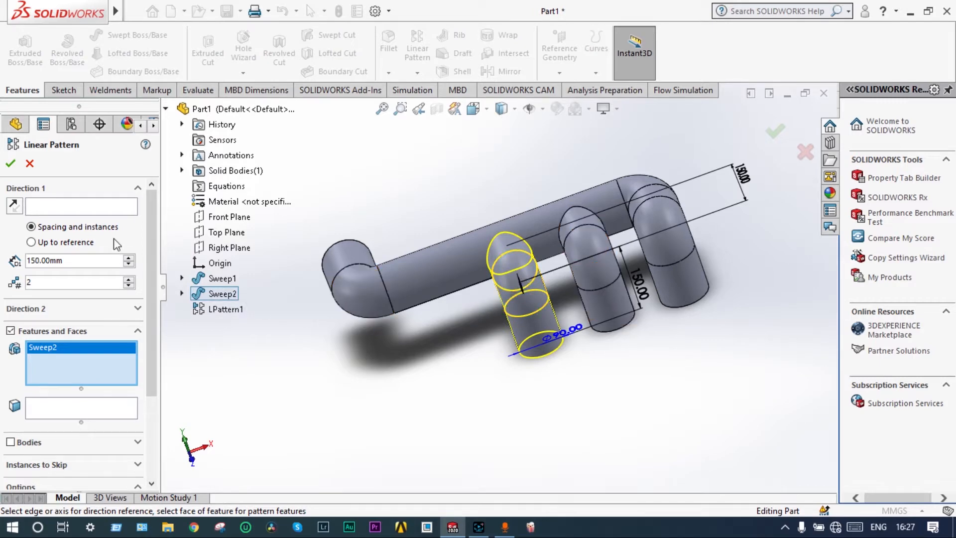
{"action": "left_click", "coordinate": [84, 208]}
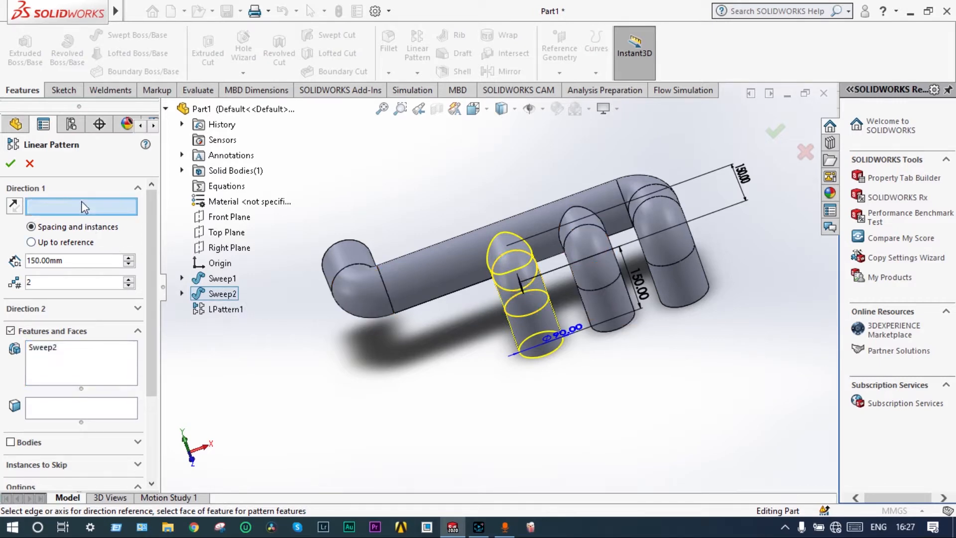
{"action": "left_click", "coordinate": [415, 270]}
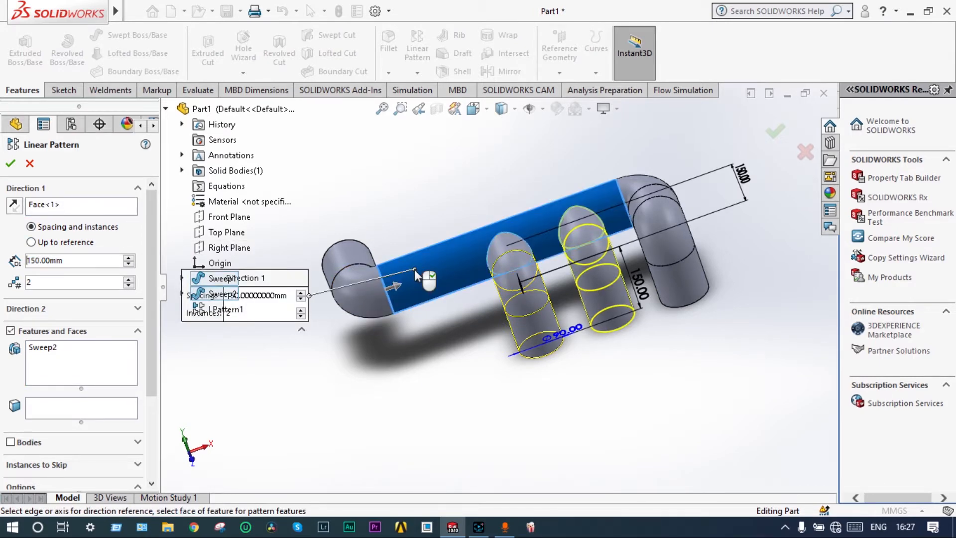
{"action": "left_click", "coordinate": [15, 204]}
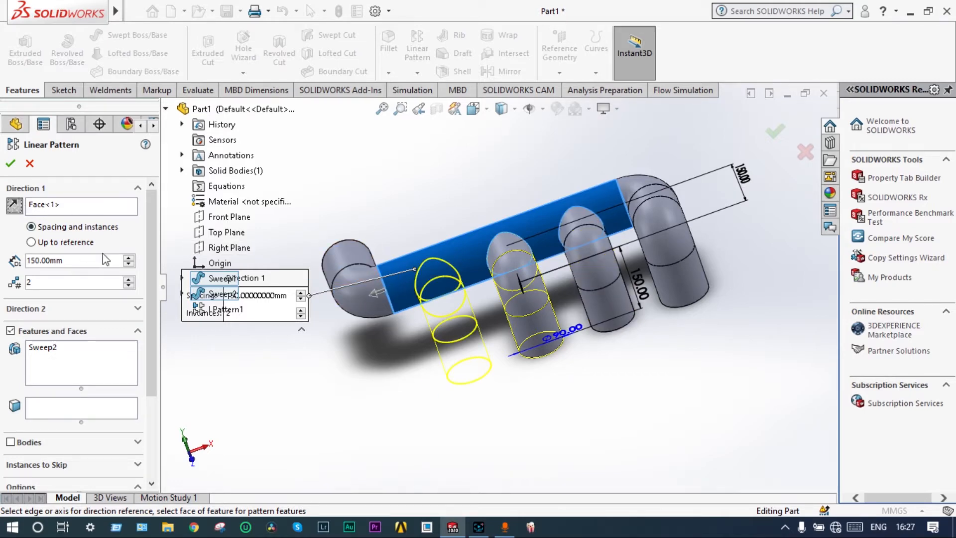
{"action": "left_click", "coordinate": [50, 281]}
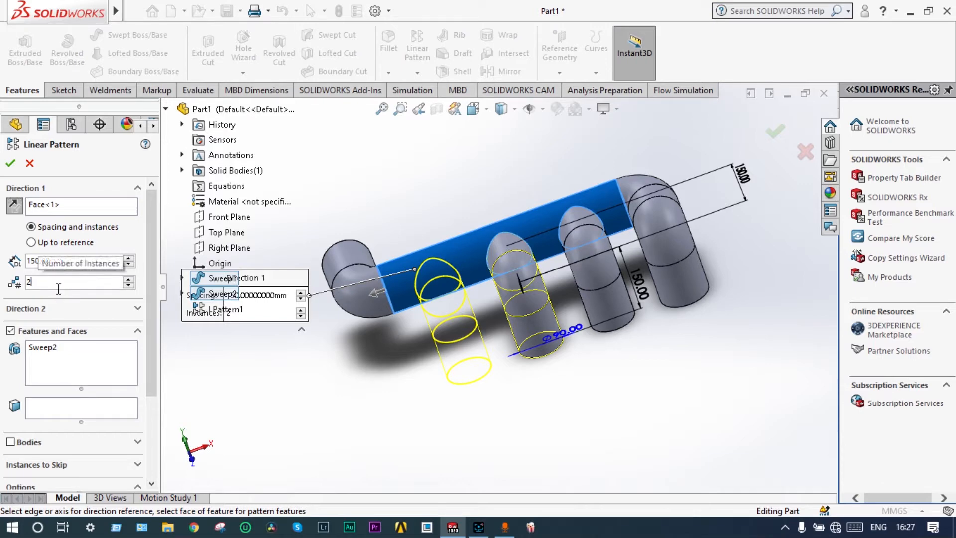
{"action": "left_click", "coordinate": [61, 294]}
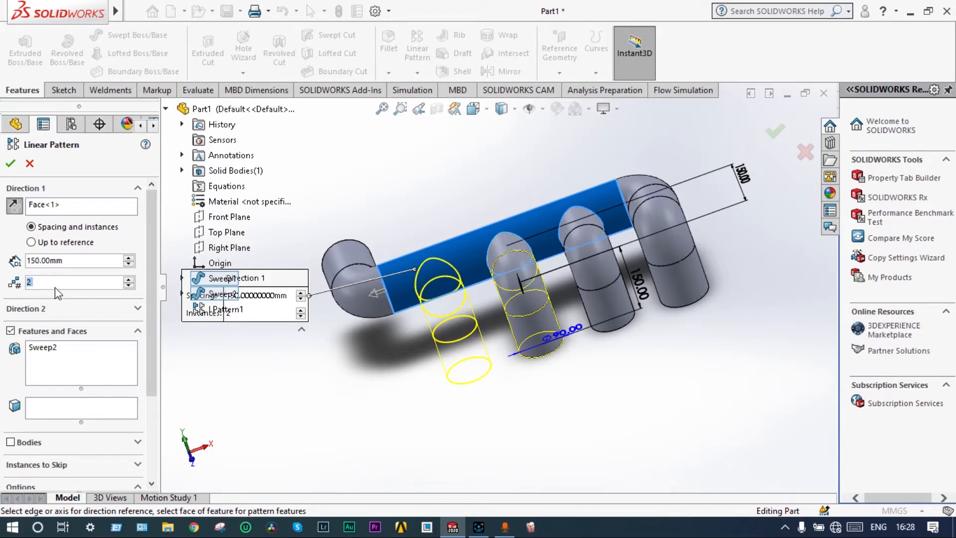
{"action": "left_click", "coordinate": [11, 162]}
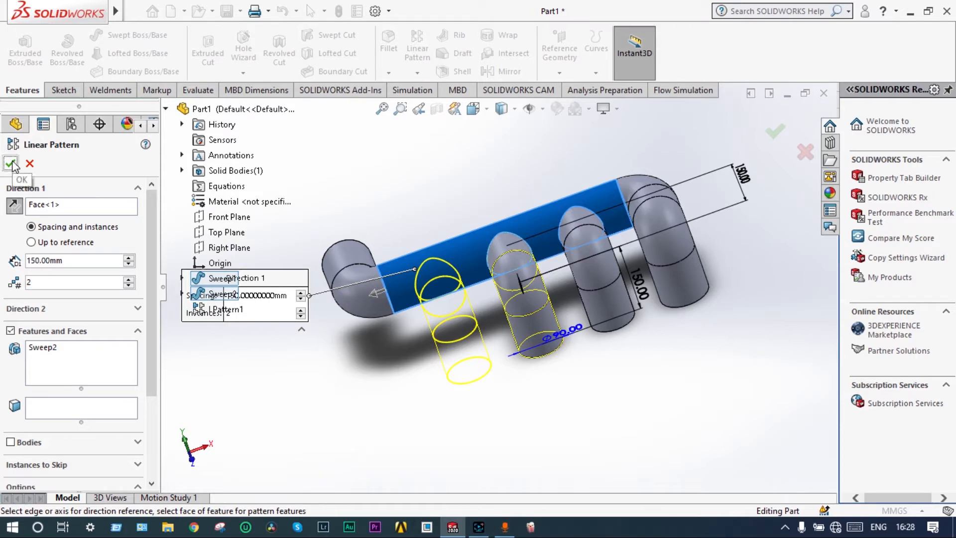
{"action": "left_click", "coordinate": [12, 162]}
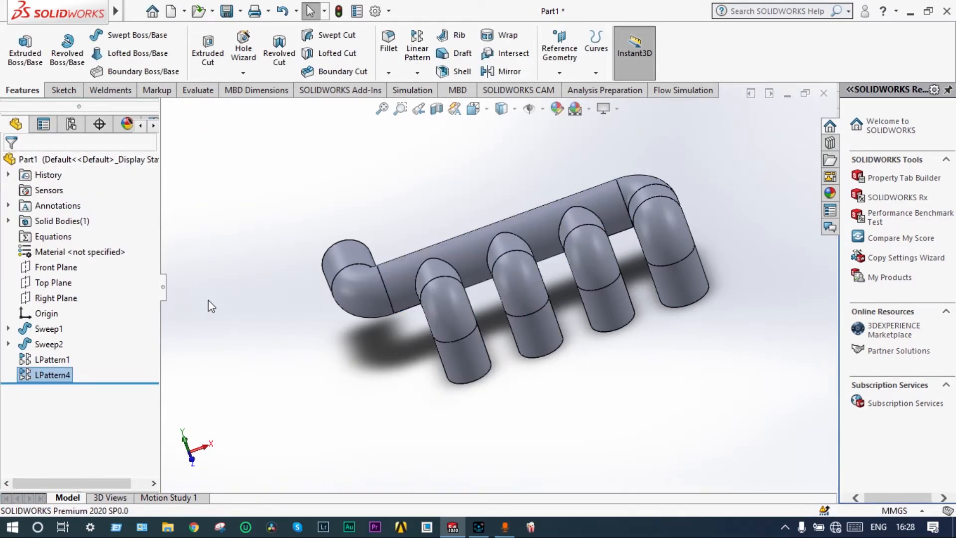
- Select the four circular end faces of the parallel pipe outlets together
{"action": "middle_click_drag", "start_coordinate": [226, 319], "coordinate": [439, 257]}
{"action": "scroll", "coordinate": [439, 257], "scroll_direction": "up", "scroll_amount": 5}
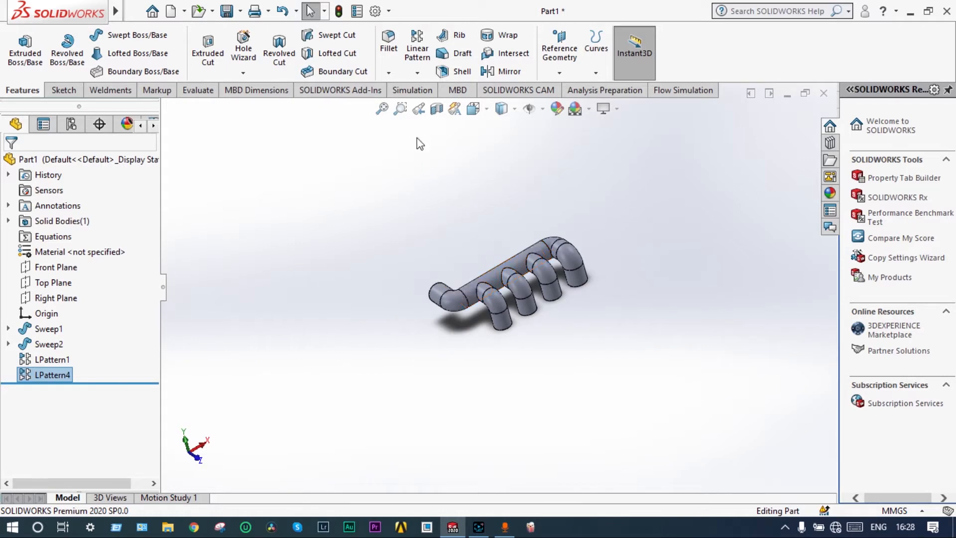
{"action": "left_click", "coordinate": [383, 108]}
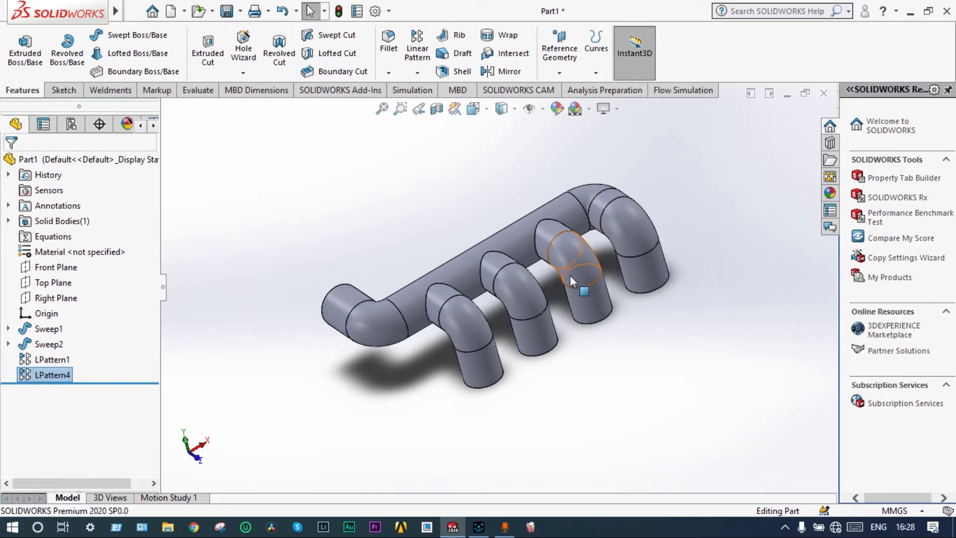
{"action": "middle_click_drag", "start_coordinate": [566, 293], "coordinate": [570, 279]}
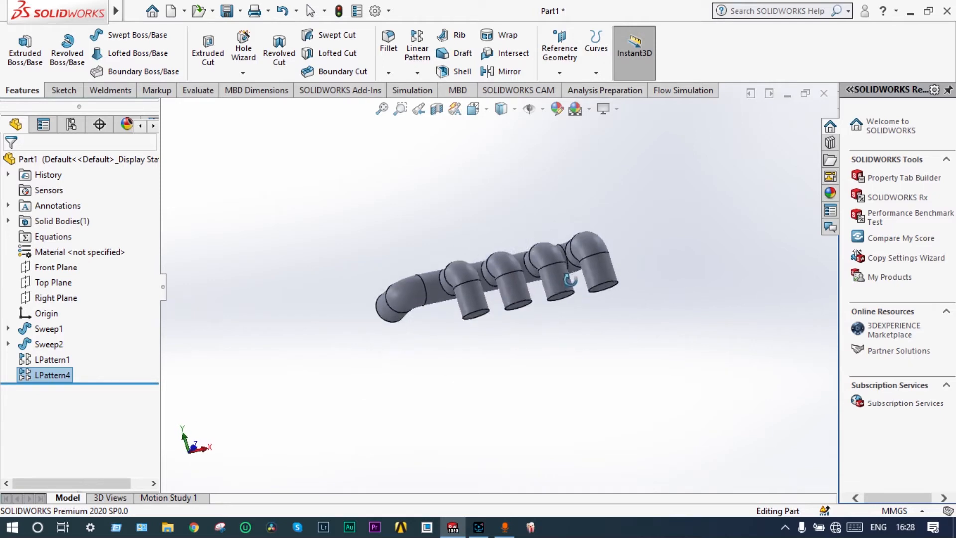
{"action": "left_click", "coordinate": [382, 108]}
{"action": "left_click", "coordinate": [400, 108]}
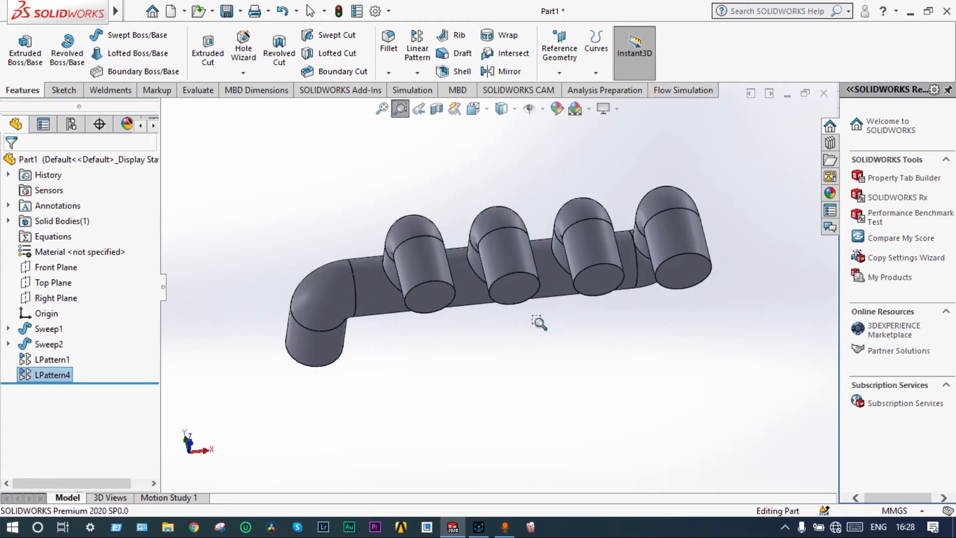
{"action": "key", "text": "Escape"}
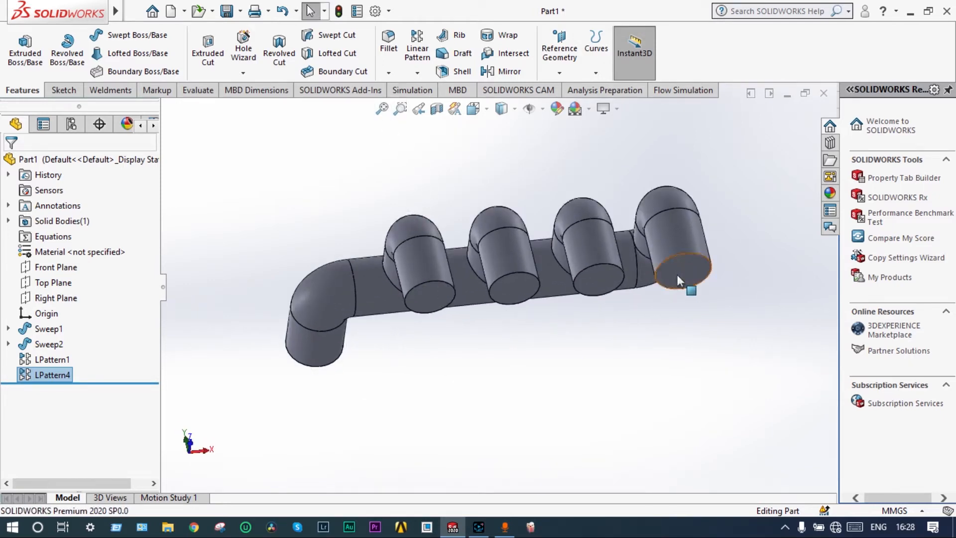
{"action": "left_click", "coordinate": [677, 269]}
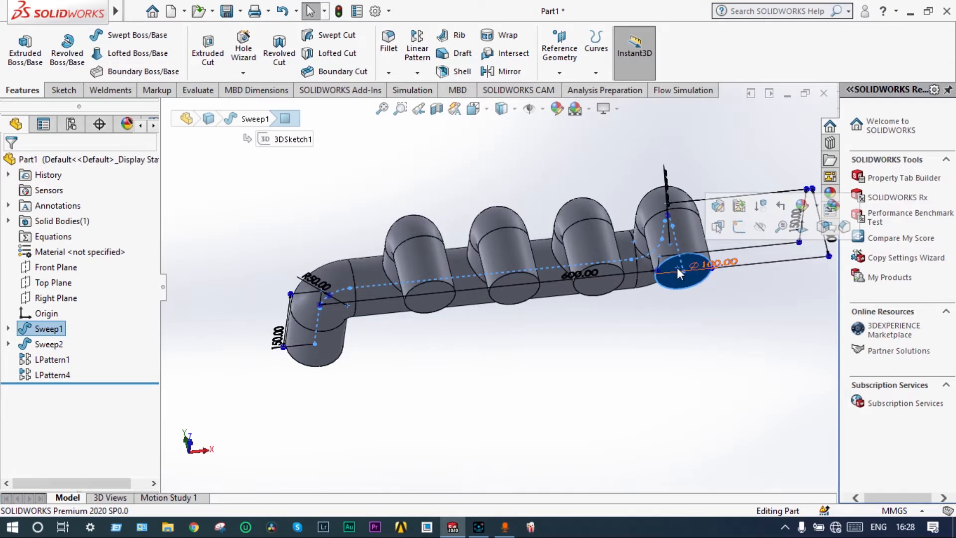
{"action": "left_click", "coordinate": [599, 281], "text": "ctrl"}
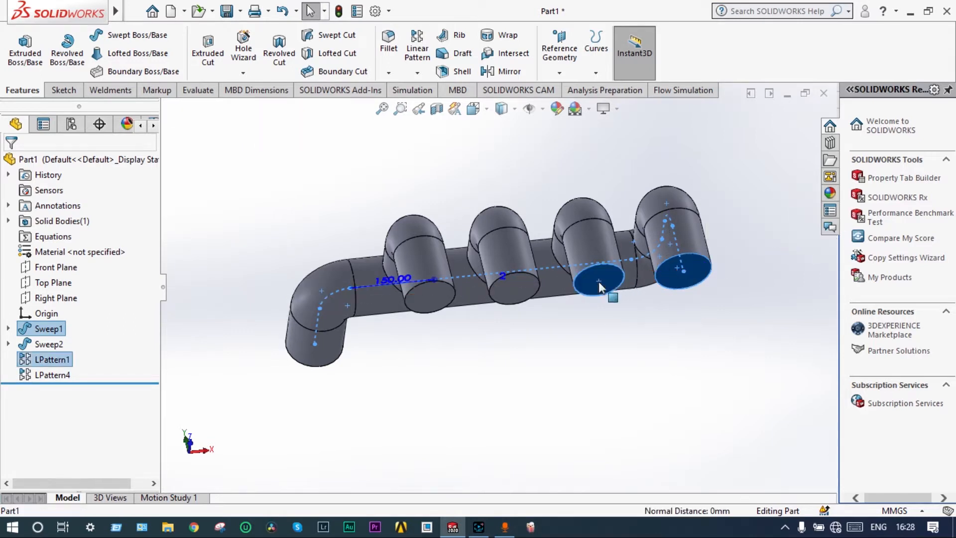
{"action": "left_click", "coordinate": [521, 285], "text": "ctrl"}
{"action": "left_click", "coordinate": [440, 295], "text": "ctrl"}
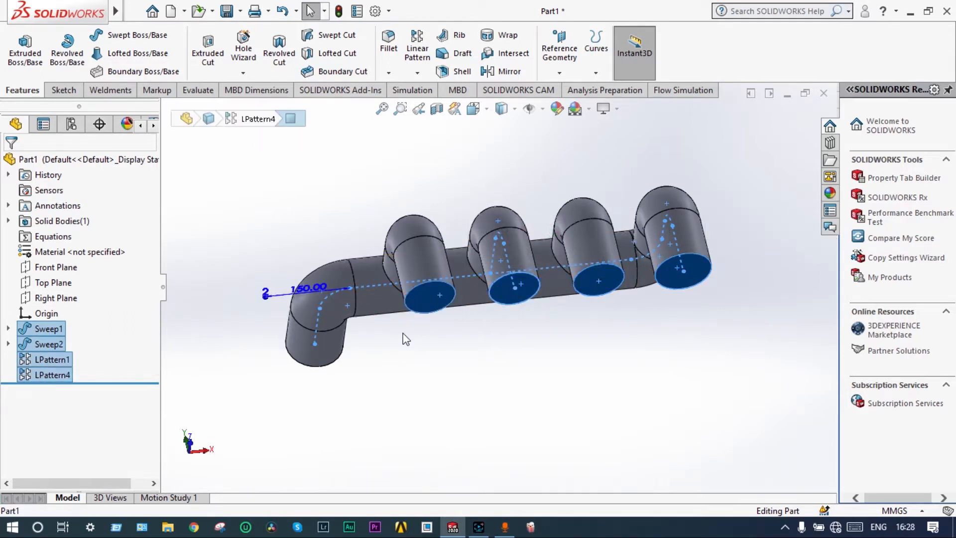
- Add the main pipe's remaining circular end face to the selection and shell the body 2 mm thick, removing the five selected faces
{"action": "middle_click_drag", "start_coordinate": [407, 339], "coordinate": [528, 297]}
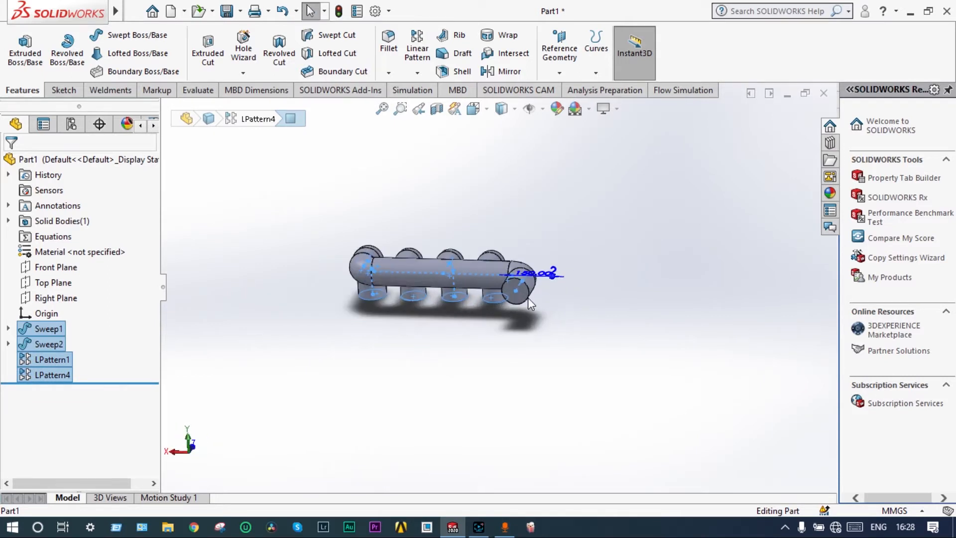
{"action": "scroll", "coordinate": [510, 299], "scroll_direction": "down", "scroll_amount": 5}
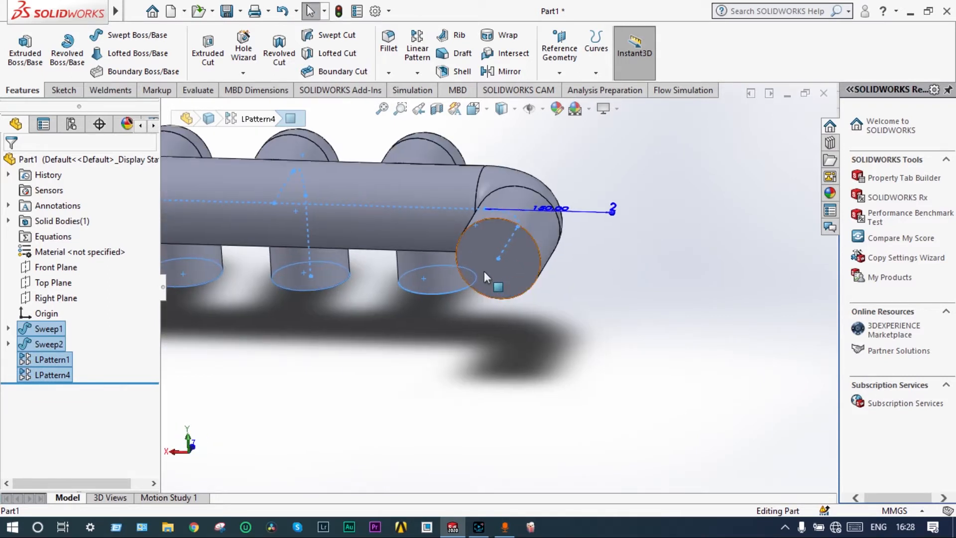
{"action": "left_click", "coordinate": [484, 271], "text": "ctrl"}
{"action": "left_click", "coordinate": [462, 71]}
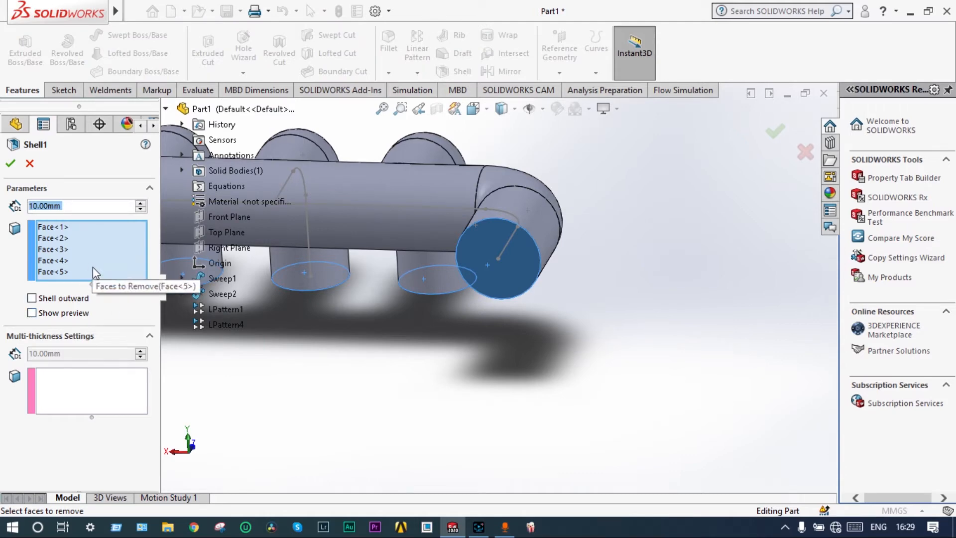
{"action": "type", "text": "2"}
{"action": "key", "text": "Return"}
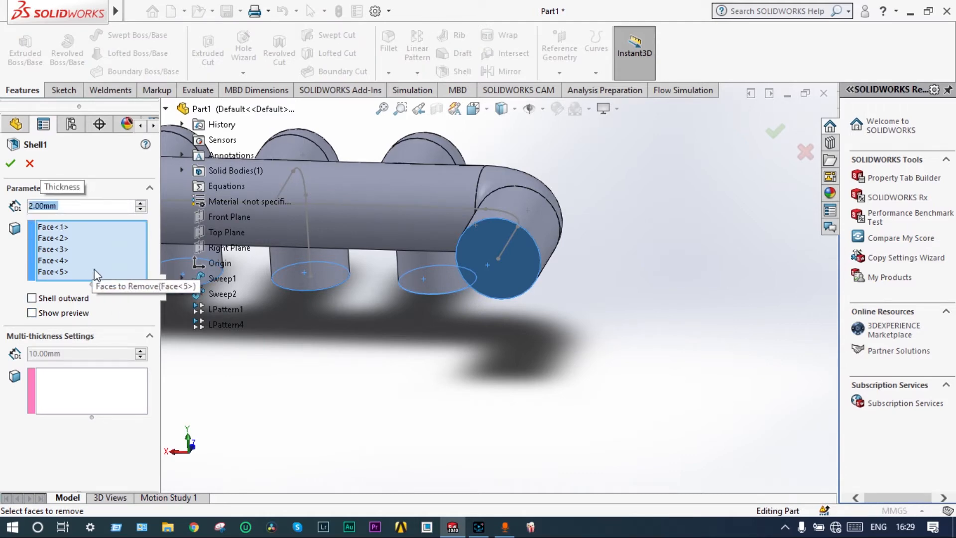
{"action": "key", "text": "Return"}
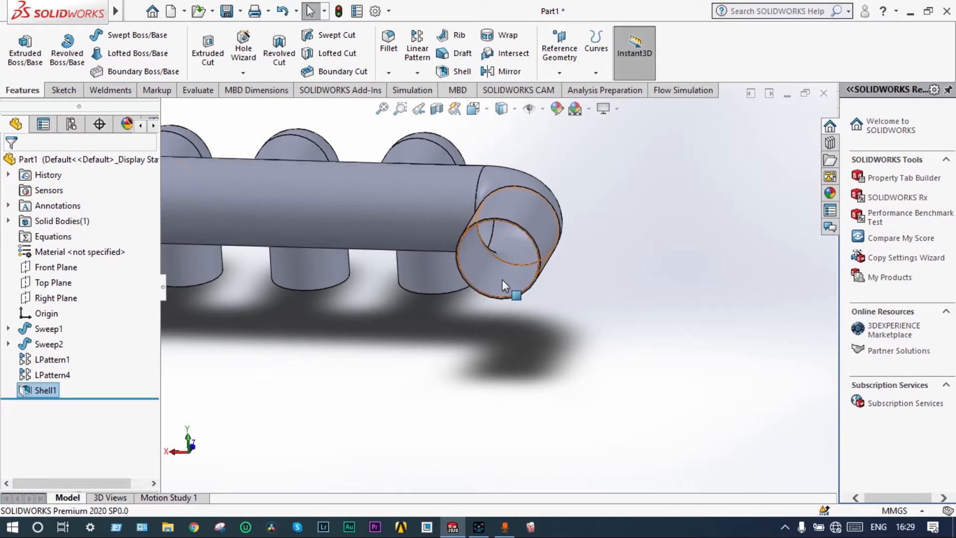
- Section the manifold parallel to the Front Plane at a 125 mm offset and inspect the hollow interior near the elbow
{"action": "scroll", "coordinate": [639, 232], "scroll_direction": "up", "scroll_amount": 3}
{"action": "middle_click_drag", "start_coordinate": [557, 251], "coordinate": [446, 279]}
{"action": "scroll", "coordinate": [433, 256], "scroll_direction": "down", "scroll_amount": 4}
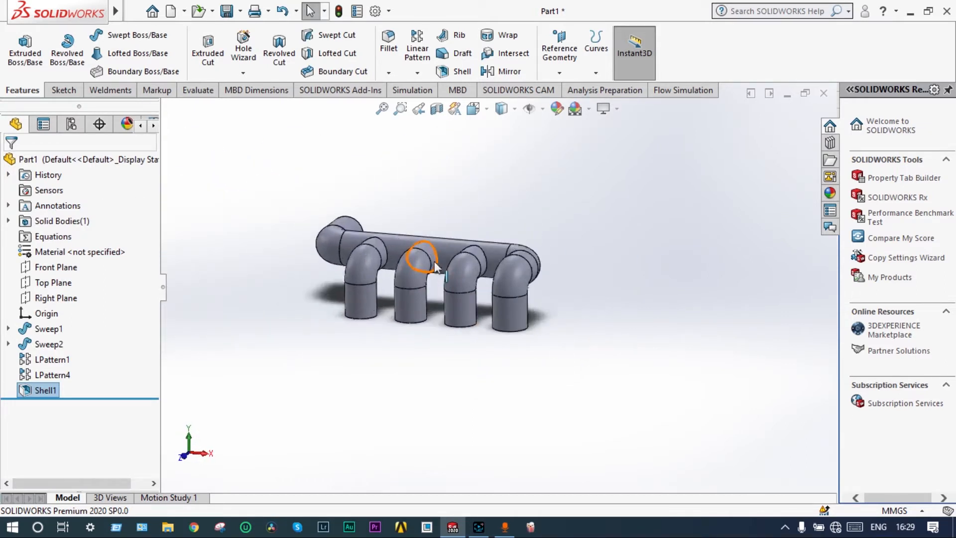
{"action": "left_click", "coordinate": [436, 109]}
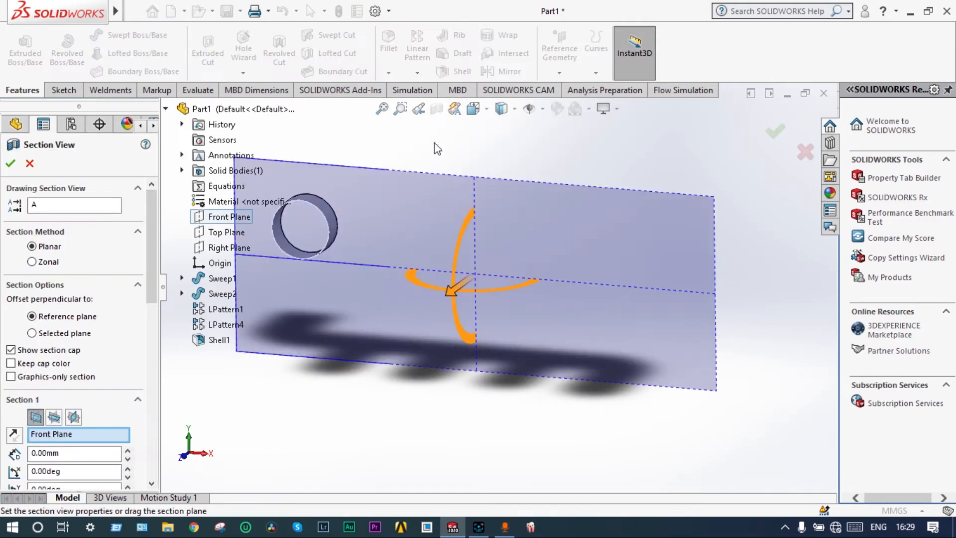
{"action": "left_click_drag", "start_coordinate": [467, 282], "coordinate": [441, 296]}
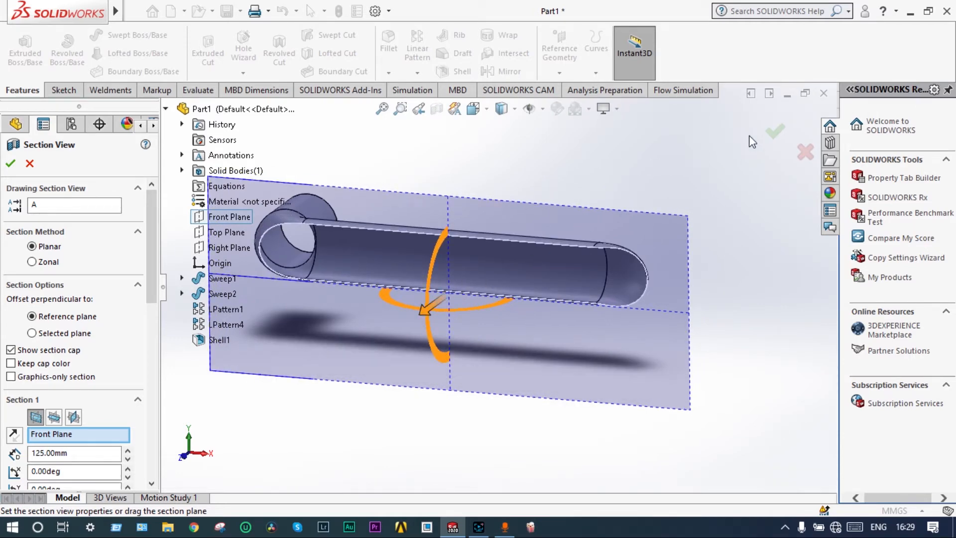
{"action": "left_click", "coordinate": [775, 131]}
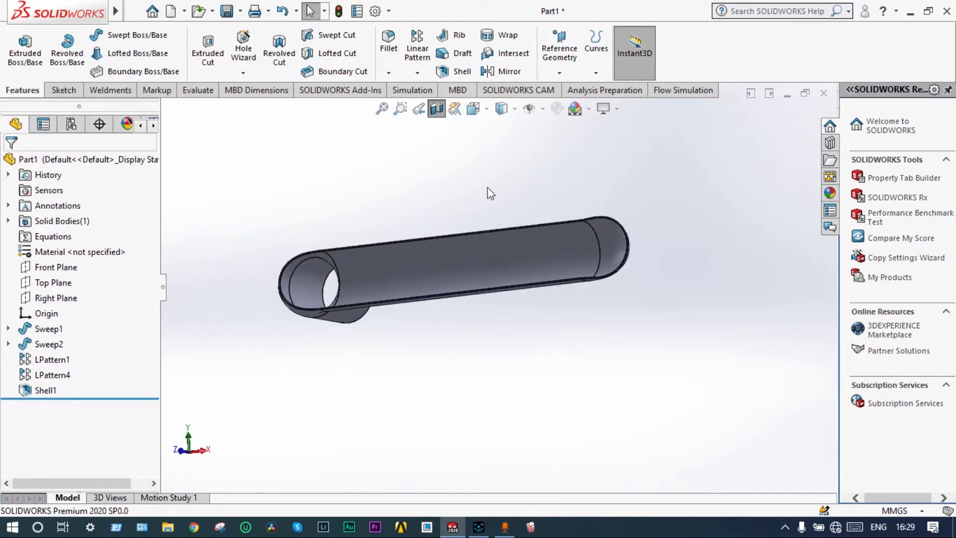
{"action": "scroll", "coordinate": [351, 269], "scroll_direction": "down", "scroll_amount": 6}
{"action": "middle_click_drag", "start_coordinate": [349, 276], "coordinate": [364, 278]}
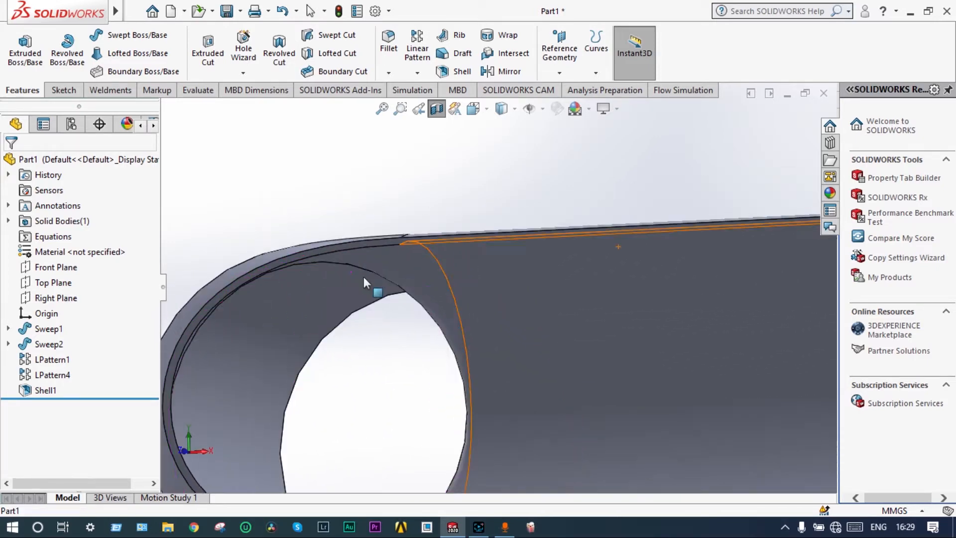
- Section the manifold parallel to the Right Plane at a 66 mm offset, inspect the branch junction, and turn off the section view
{"action": "left_click", "coordinate": [437, 109]}
{"action": "scroll", "coordinate": [489, 172], "scroll_direction": "up", "scroll_amount": 4}
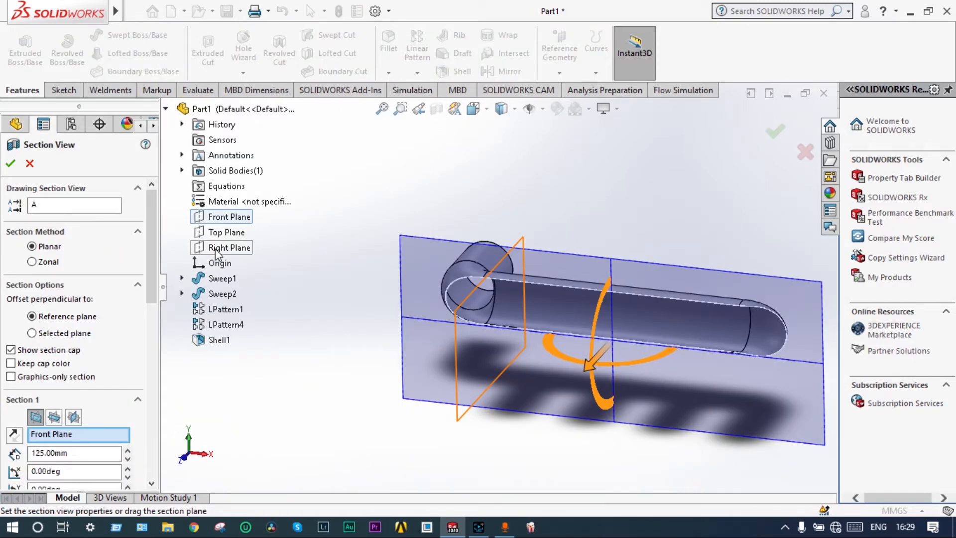
{"action": "left_click", "coordinate": [229, 248]}
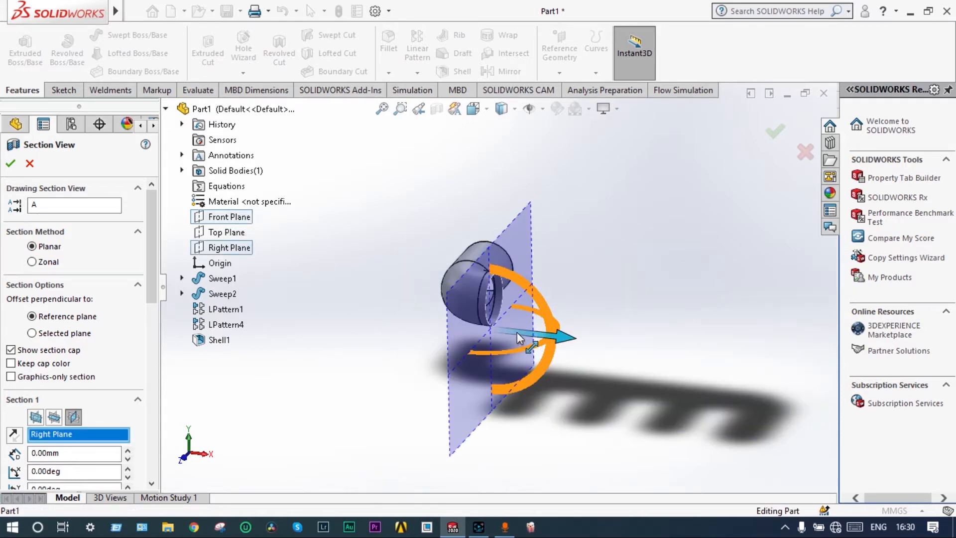
{"action": "left_click_drag", "start_coordinate": [517, 332], "coordinate": [549, 348]}
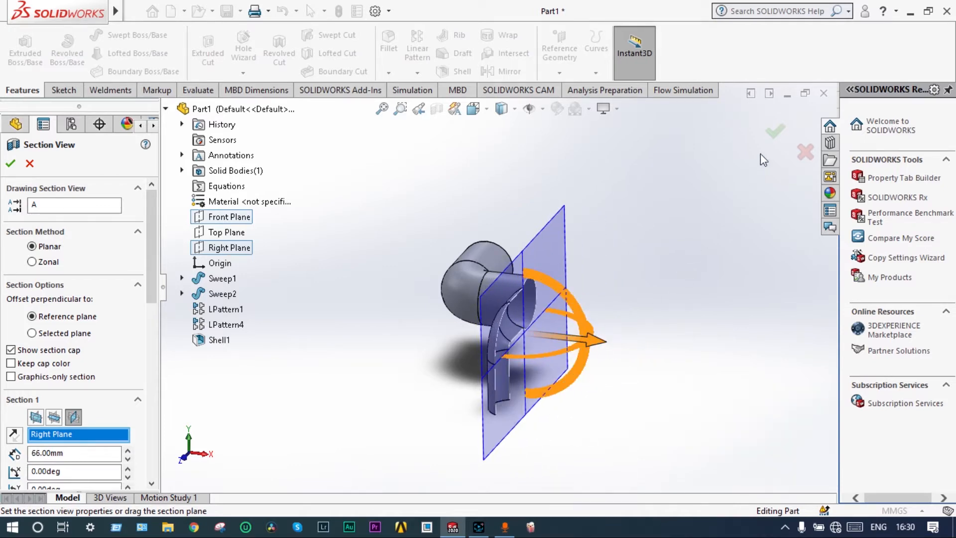
{"action": "left_click", "coordinate": [771, 133]}
{"action": "middle_click_drag", "start_coordinate": [666, 223], "coordinate": [704, 207]}
{"action": "scroll", "coordinate": [536, 299], "scroll_direction": "down", "scroll_amount": 5}
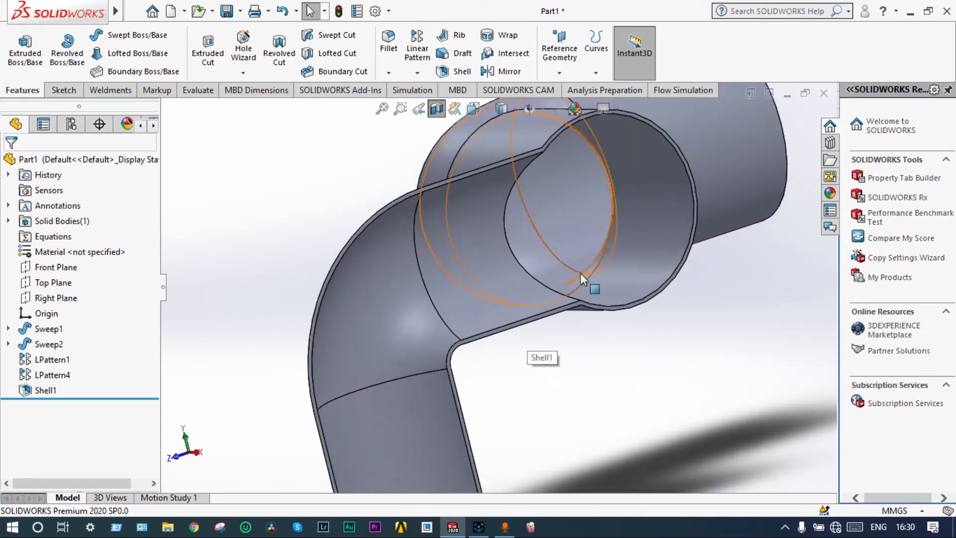
{"action": "middle_click_drag", "start_coordinate": [588, 284], "coordinate": [626, 267]}
{"action": "left_click", "coordinate": [443, 112]}
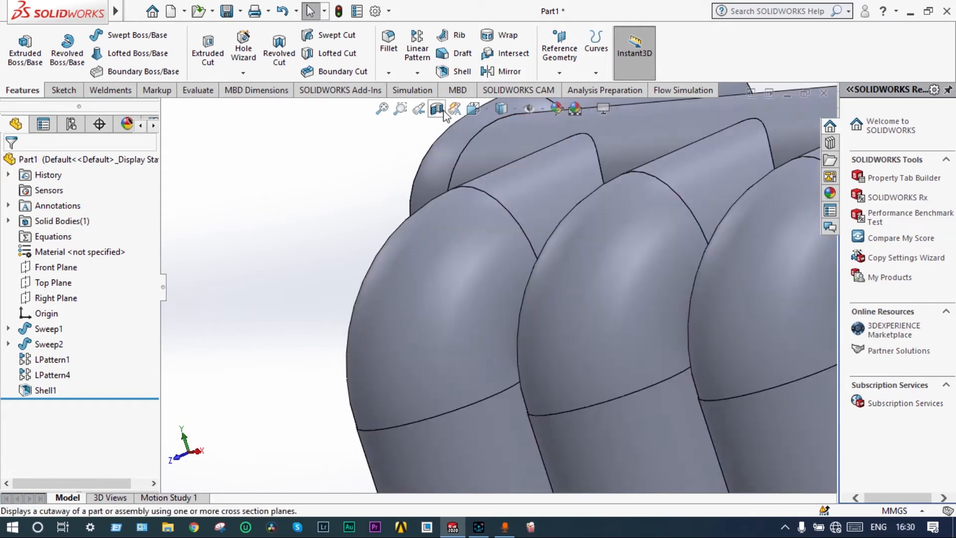
- Make all the manifold's features from the first sweep through the shell transparent
{"action": "scroll", "coordinate": [466, 237], "scroll_direction": "up", "scroll_amount": 6}
{"action": "middle_click_drag", "start_coordinate": [413, 274], "coordinate": [676, 307]}
{"action": "scroll", "coordinate": [673, 306], "scroll_direction": "down", "scroll_amount": 3}
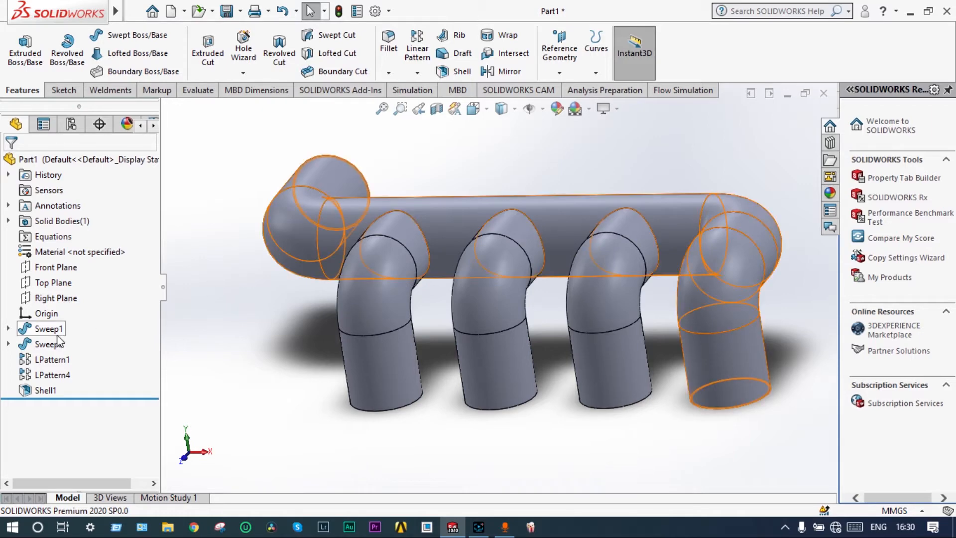
{"action": "left_click", "coordinate": [50, 391], "text": "shift"}
{"action": "right_click", "coordinate": [50, 391]}
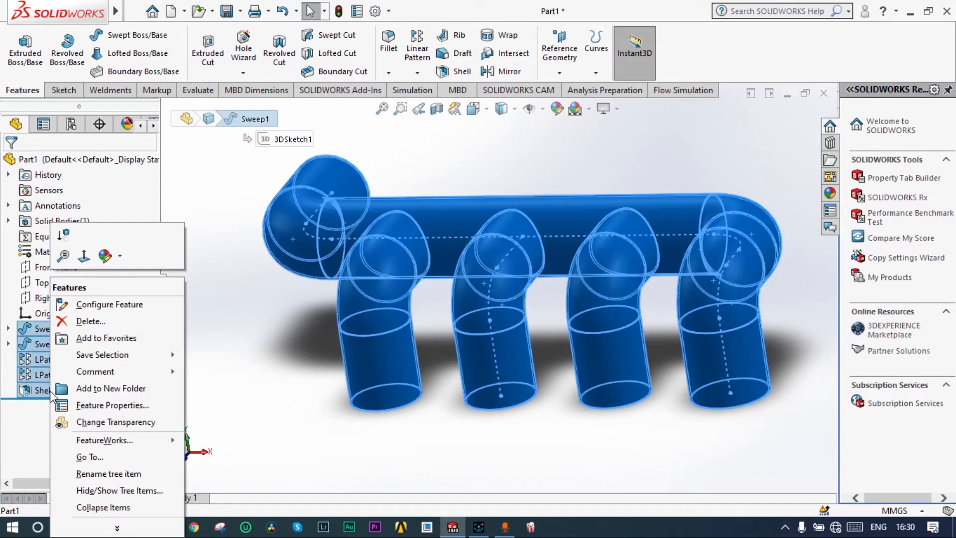
{"action": "left_click", "coordinate": [124, 427]}
{"action": "left_click", "coordinate": [232, 372]}
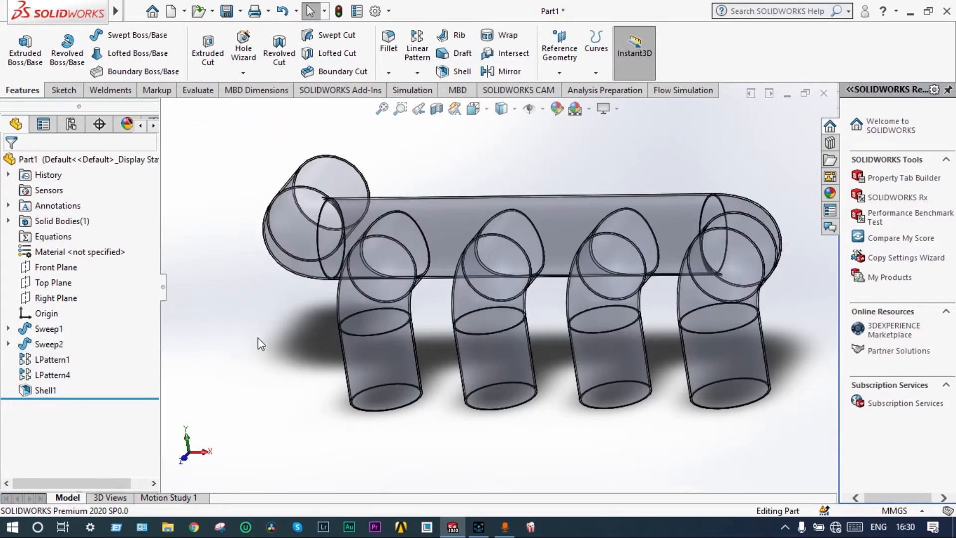
{"action": "middle_click_drag", "start_coordinate": [262, 343], "coordinate": [345, 333]}
{"action": "scroll", "coordinate": [265, 348], "scroll_direction": "up", "scroll_amount": 4}
{"action": "scroll", "coordinate": [345, 333], "scroll_direction": "down", "scroll_amount": 1}
{"action": "scroll", "coordinate": [345, 333], "scroll_direction": "down", "scroll_amount": 2}
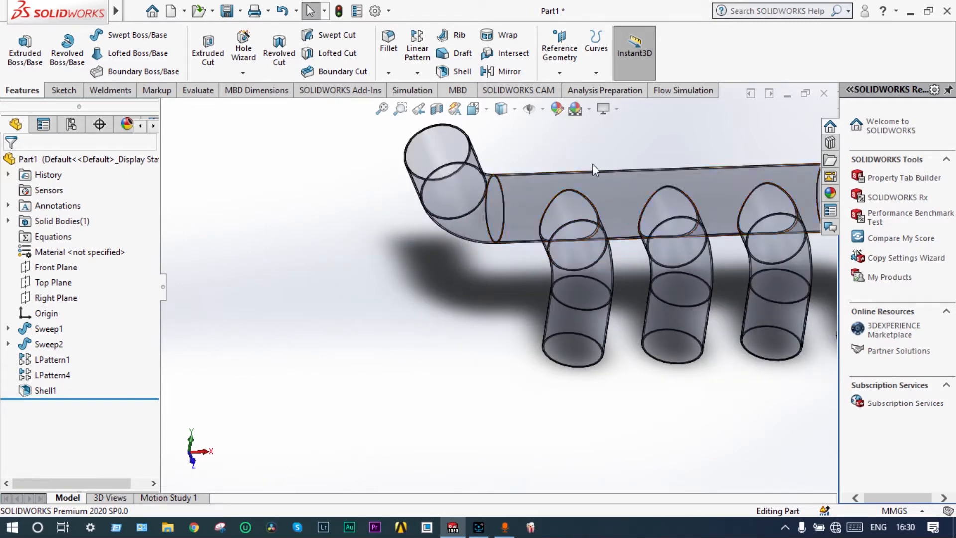
{"action": "scroll", "coordinate": [573, 166], "scroll_direction": "down", "scroll_amount": 3}
{"action": "scroll", "coordinate": [503, 204], "scroll_direction": "up", "scroll_amount": 3}
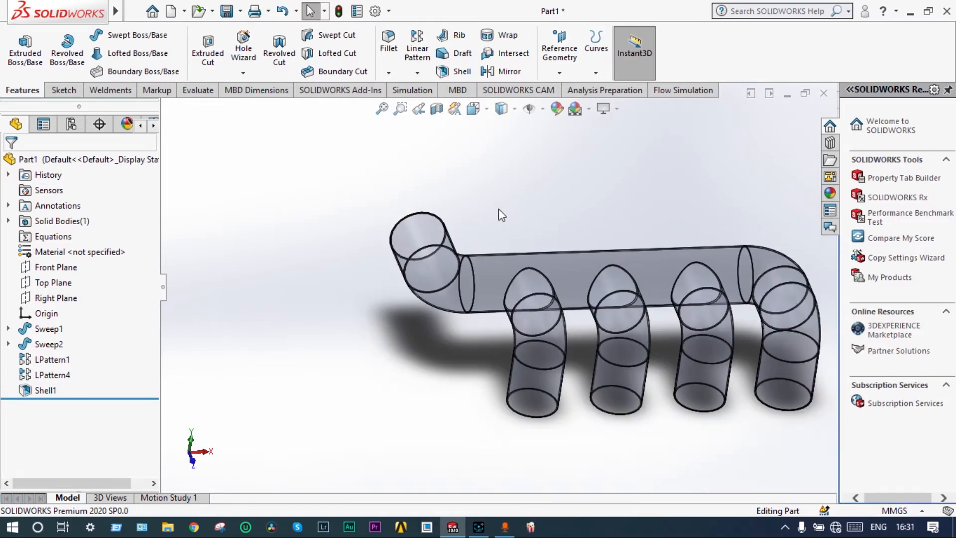
{"action": "scroll", "coordinate": [788, 277], "scroll_direction": "down", "scroll_amount": 1}
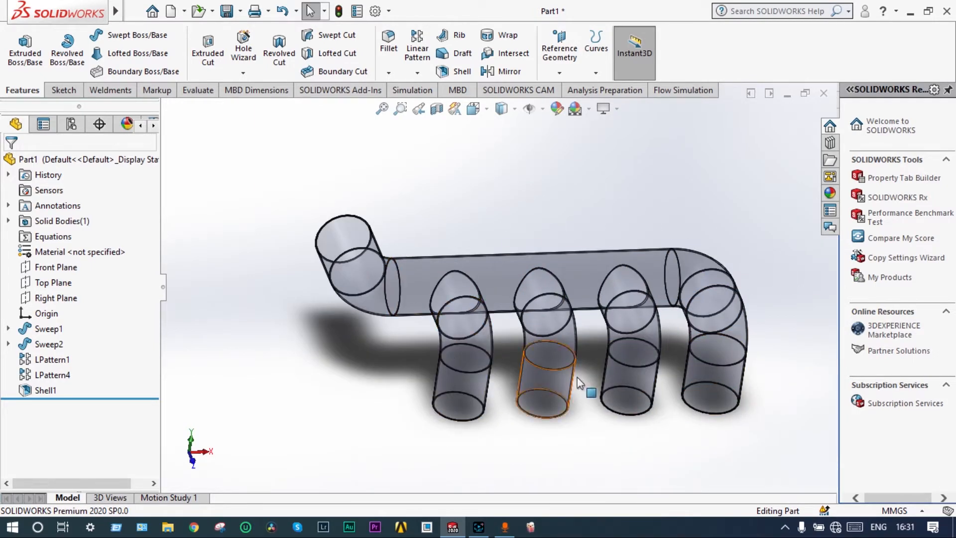
- Start the Flow Simulation Create Lids tool and select the ring-shaped end face of the main pipe's open elbow end
{"action": "left_click", "coordinate": [673, 92]}
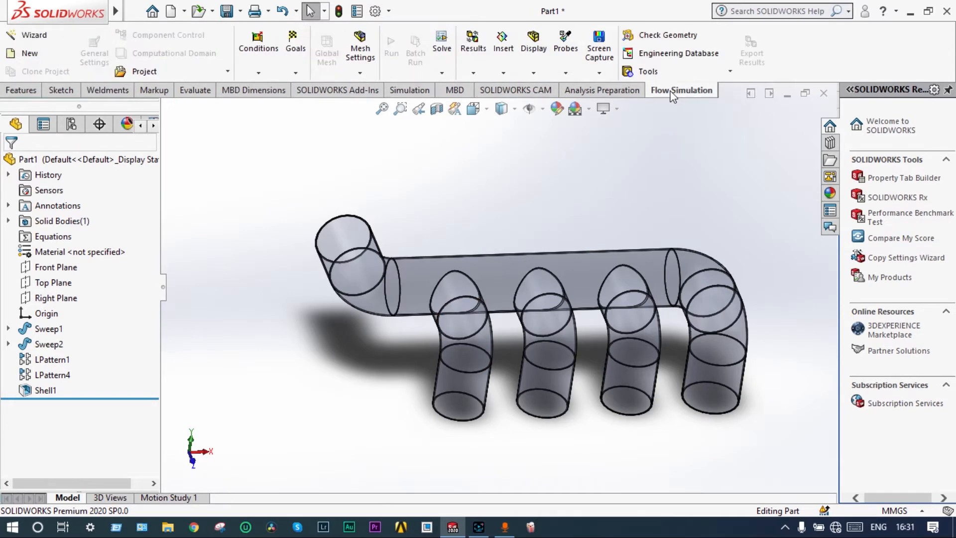
{"action": "left_click", "coordinate": [646, 73]}
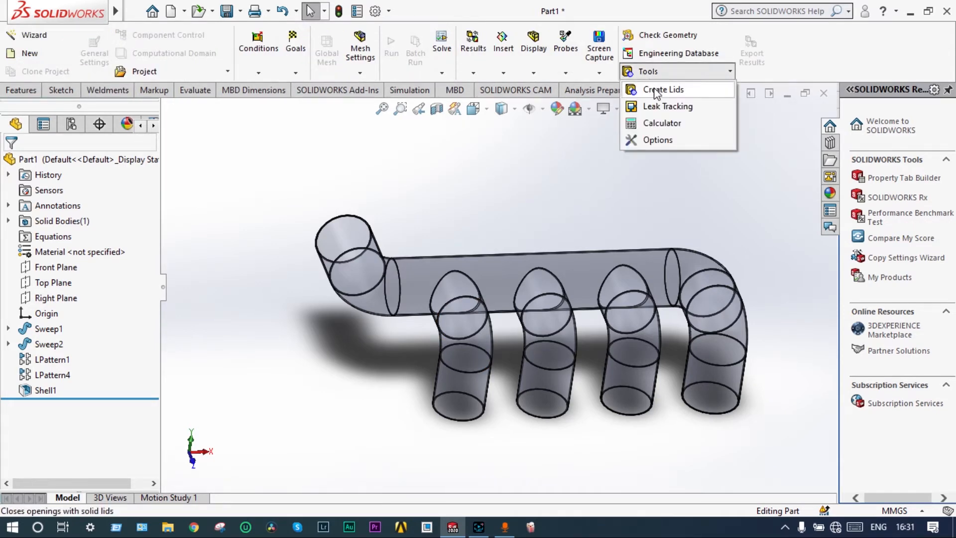
{"action": "left_click", "coordinate": [656, 93]}
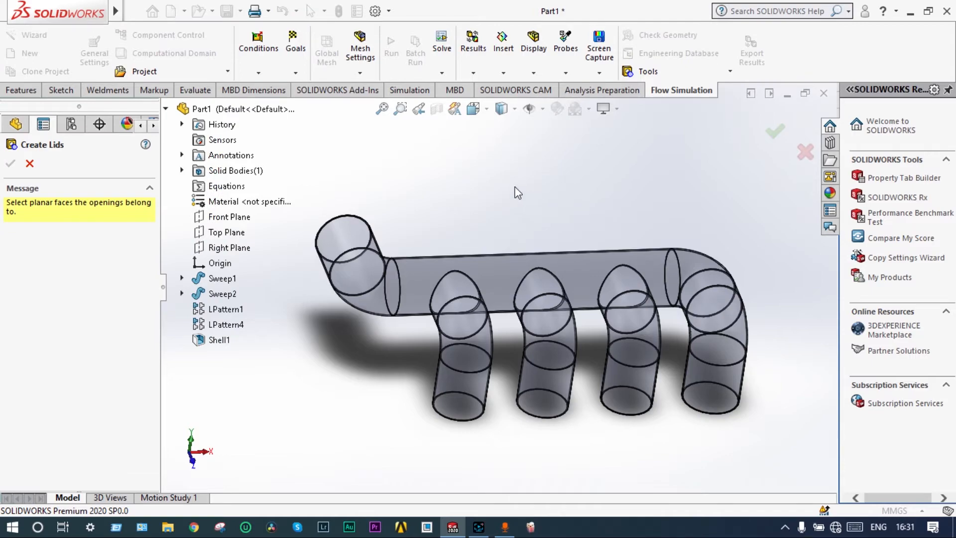
{"action": "middle_click_drag", "start_coordinate": [518, 193], "coordinate": [462, 280]}
{"action": "scroll", "coordinate": [460, 281], "scroll_direction": "down", "scroll_amount": 2}
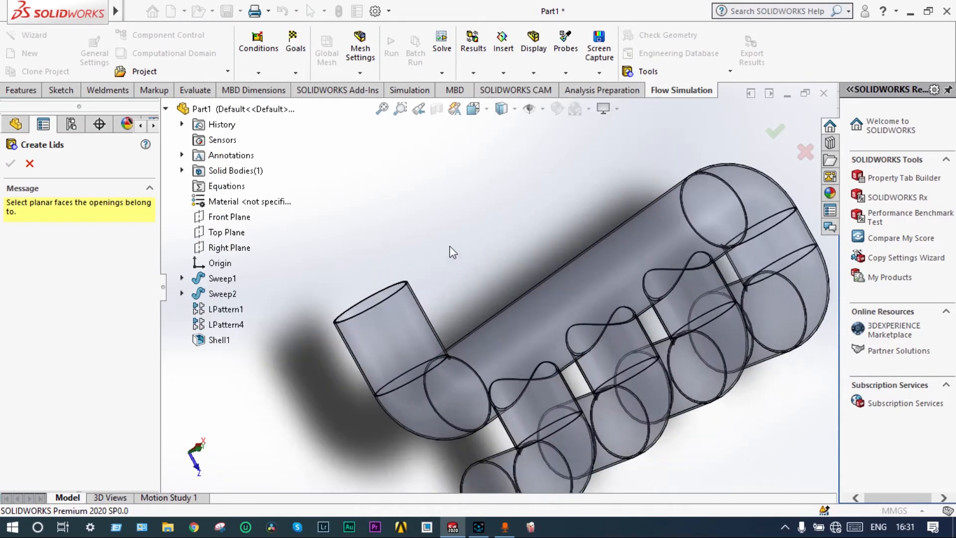
{"action": "middle_click_drag", "start_coordinate": [450, 246], "coordinate": [499, 302]}
{"action": "scroll", "coordinate": [486, 329], "scroll_direction": "down", "scroll_amount": 5}
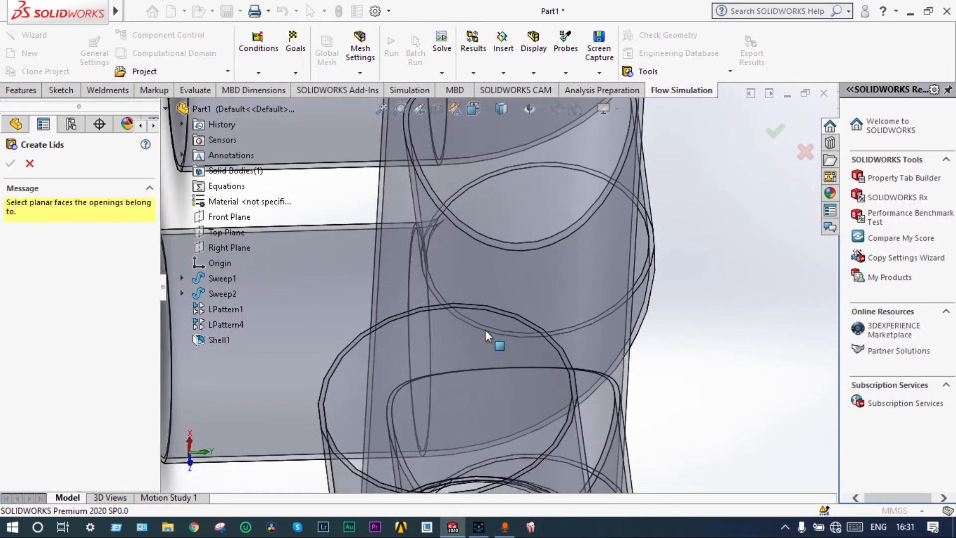
{"action": "scroll", "coordinate": [485, 330], "scroll_direction": "down", "scroll_amount": 5}
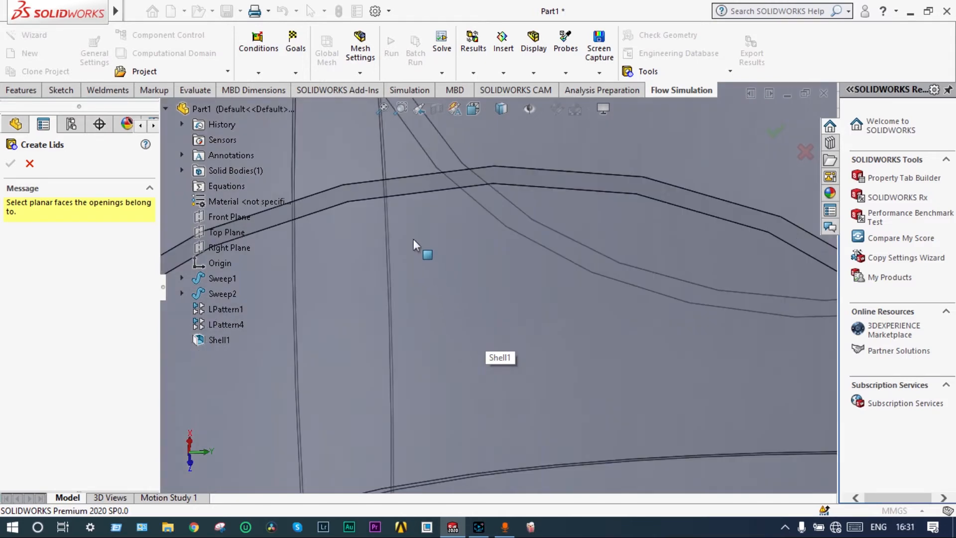
{"action": "left_click", "coordinate": [405, 186]}
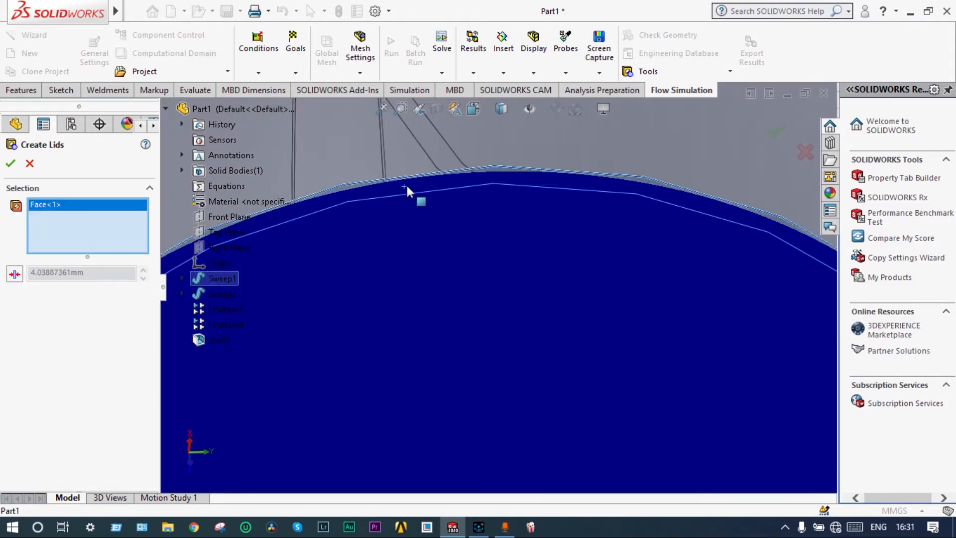
- Add the end face of the branch nearest the main pipe's open end to the lid selection
{"action": "scroll", "coordinate": [415, 183], "scroll_direction": "up", "scroll_amount": 5}
{"action": "middle_click_drag", "start_coordinate": [653, 220], "coordinate": [619, 175]}
{"action": "scroll", "coordinate": [650, 232], "scroll_direction": "up", "scroll_amount": 5}
{"action": "middle_click_drag", "start_coordinate": [669, 294], "coordinate": [622, 312]}
{"action": "middle_click_drag", "start_coordinate": [583, 387], "coordinate": [530, 276]}
{"action": "scroll", "coordinate": [530, 276], "scroll_direction": "up", "scroll_amount": 5}
{"action": "scroll", "coordinate": [530, 277], "scroll_direction": "down", "scroll_amount": 10}
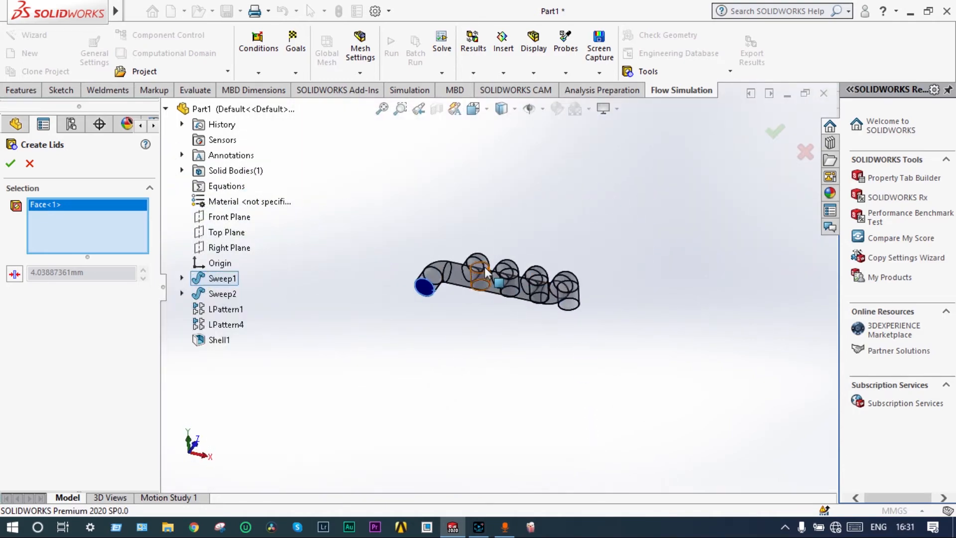
{"action": "scroll", "coordinate": [484, 299], "scroll_direction": "down", "scroll_amount": 5}
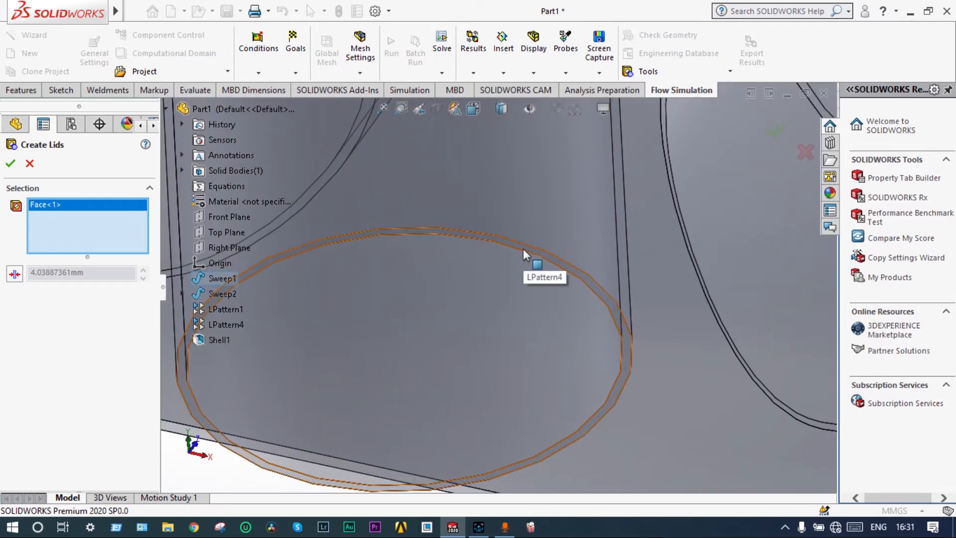
{"action": "left_click", "coordinate": [523, 247]}
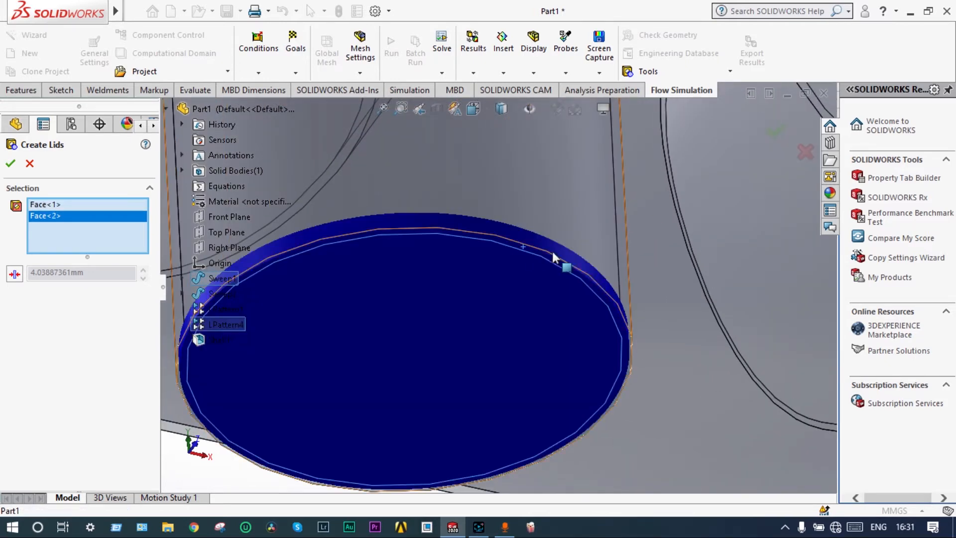
- Add the end faces of the second and third branches to the lid selection
{"action": "scroll", "coordinate": [552, 250], "scroll_direction": "up", "scroll_amount": 5}
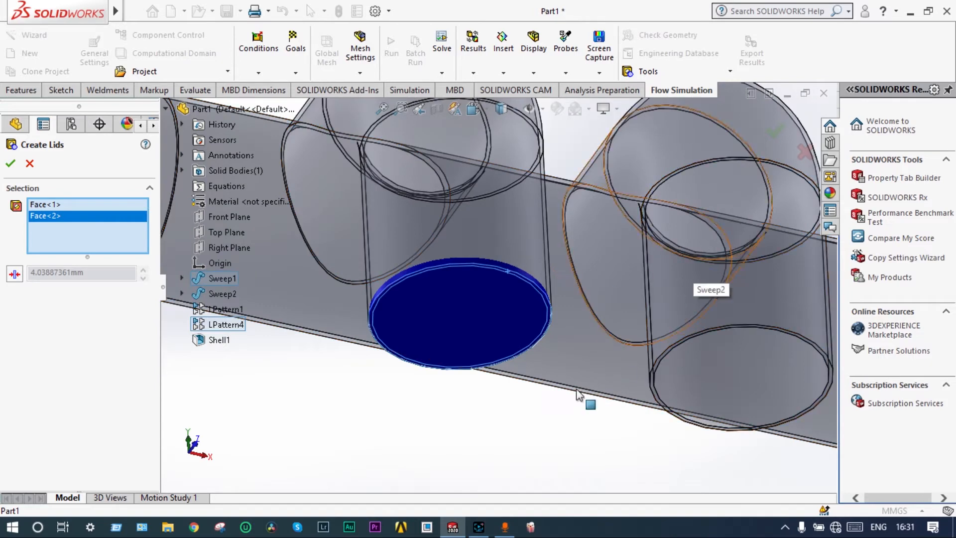
{"action": "scroll", "coordinate": [526, 433], "scroll_direction": "up", "scroll_amount": 3}
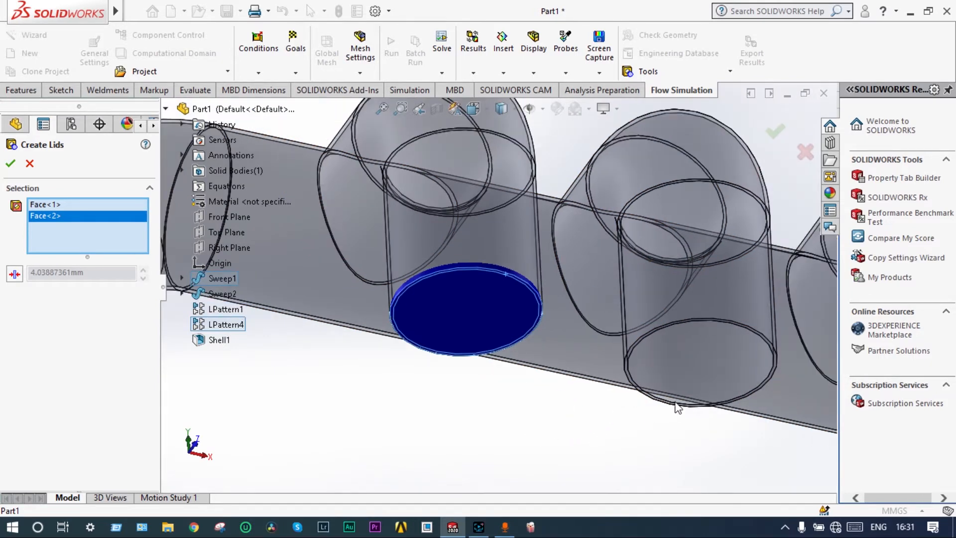
{"action": "scroll", "coordinate": [677, 408], "scroll_direction": "down", "scroll_amount": 10}
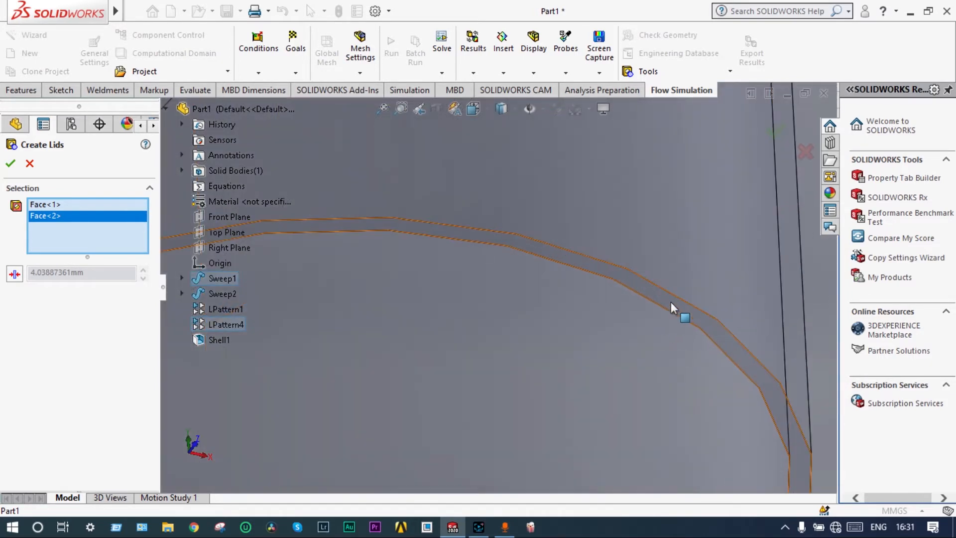
{"action": "left_click", "coordinate": [671, 302]}
{"action": "scroll", "coordinate": [671, 301], "scroll_direction": "up", "scroll_amount": 8}
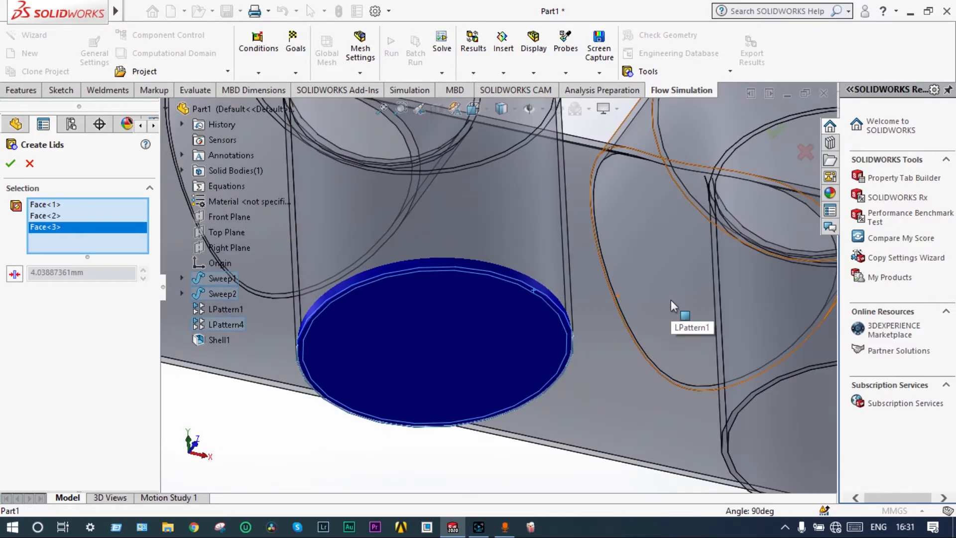
{"action": "scroll", "coordinate": [671, 299], "scroll_direction": "up", "scroll_amount": 2}
{"action": "scroll", "coordinate": [725, 348], "scroll_direction": "down", "scroll_amount": 8}
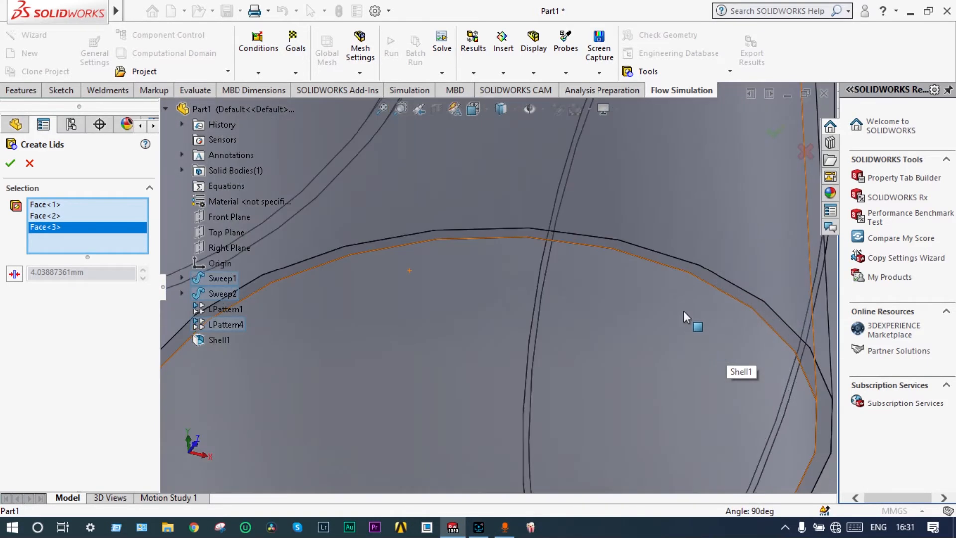
{"action": "left_click", "coordinate": [675, 264]}
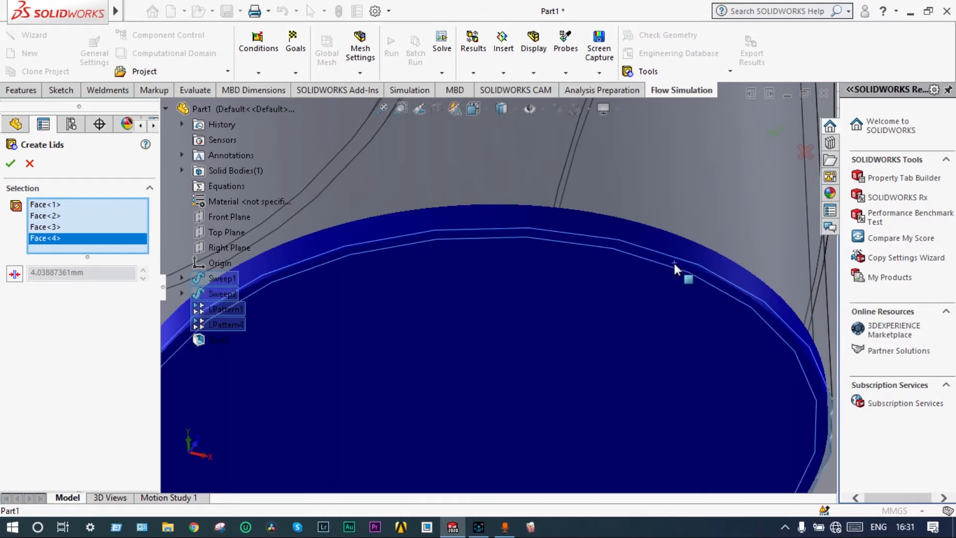
- Add the last branch's end face to the selection and create lids on all five openings
{"action": "scroll", "coordinate": [673, 264], "scroll_direction": "up", "scroll_amount": 5}
{"action": "scroll", "coordinate": [742, 326], "scroll_direction": "down", "scroll_amount": 8}
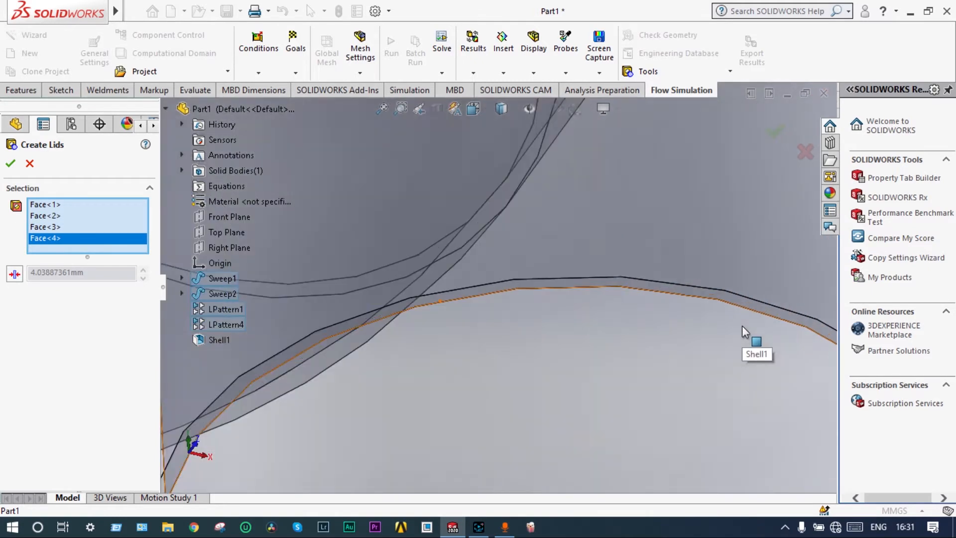
{"action": "scroll", "coordinate": [732, 314], "scroll_direction": "down", "scroll_amount": 3}
{"action": "left_click", "coordinate": [719, 282]}
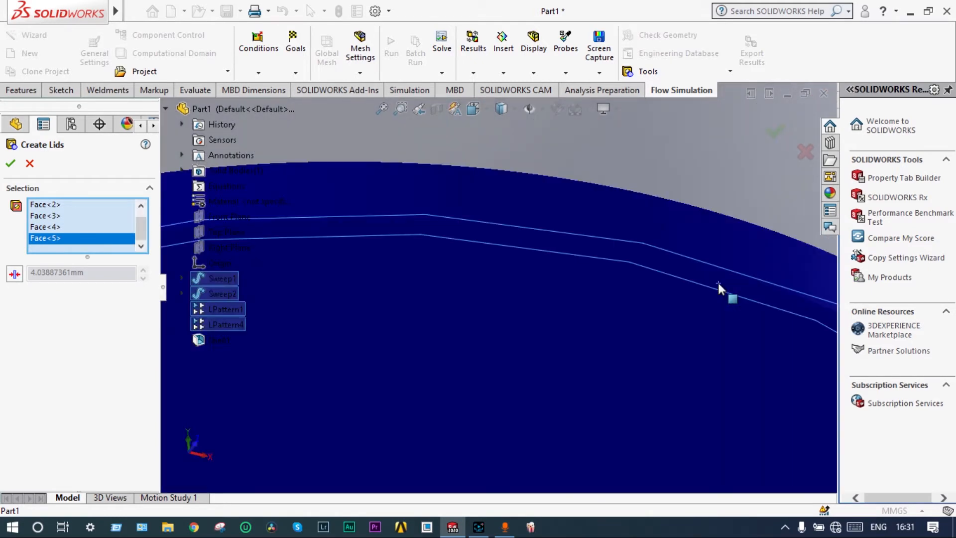
{"action": "left_click", "coordinate": [775, 134]}
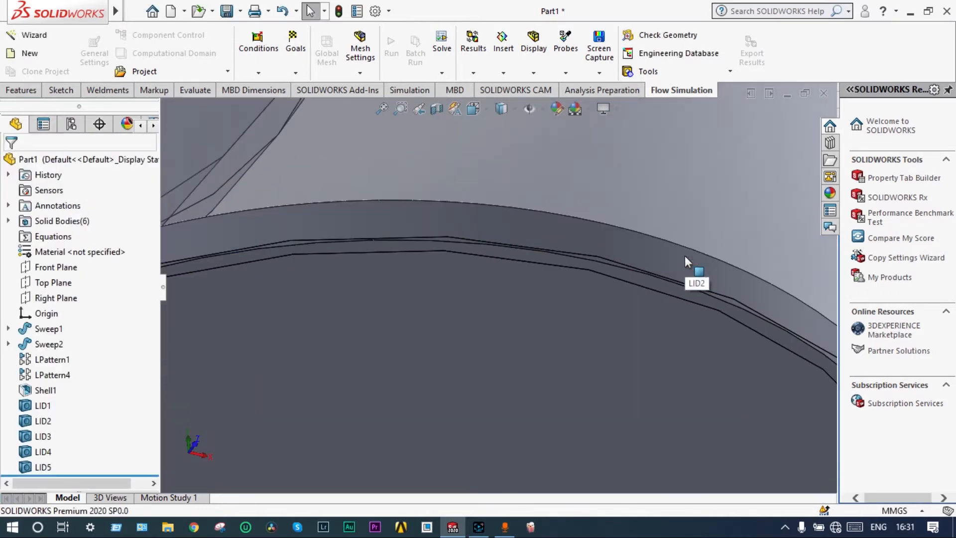
- Run a Flow Simulation geometry check on the lidded manifold with the Internal analysis type, then close the check
{"action": "scroll", "coordinate": [686, 255], "scroll_direction": "up", "scroll_amount": 10}
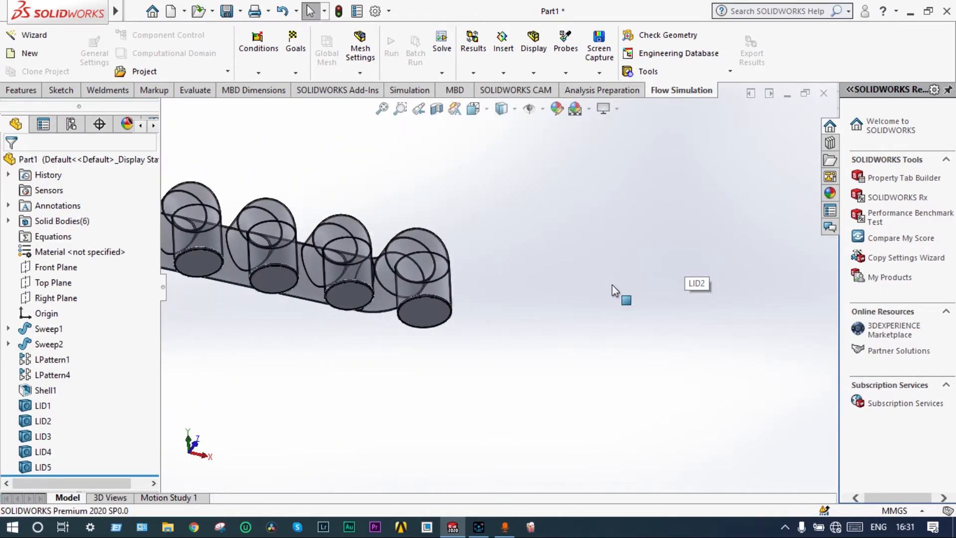
{"action": "middle_click_drag", "start_coordinate": [611, 285], "coordinate": [303, 235]}
{"action": "scroll", "coordinate": [406, 233], "scroll_direction": "down", "scroll_amount": 3}
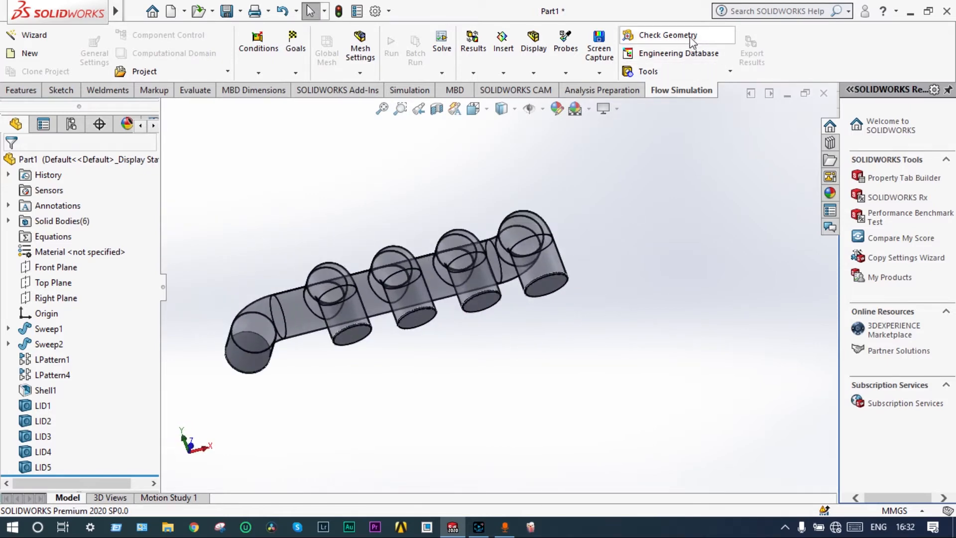
{"action": "left_click", "coordinate": [665, 34]}
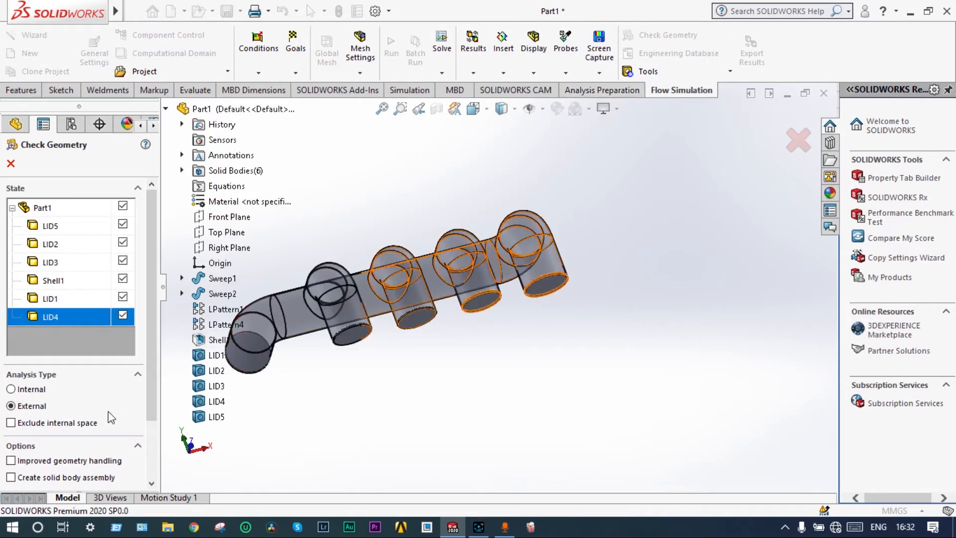
{"action": "left_click", "coordinate": [11, 390]}
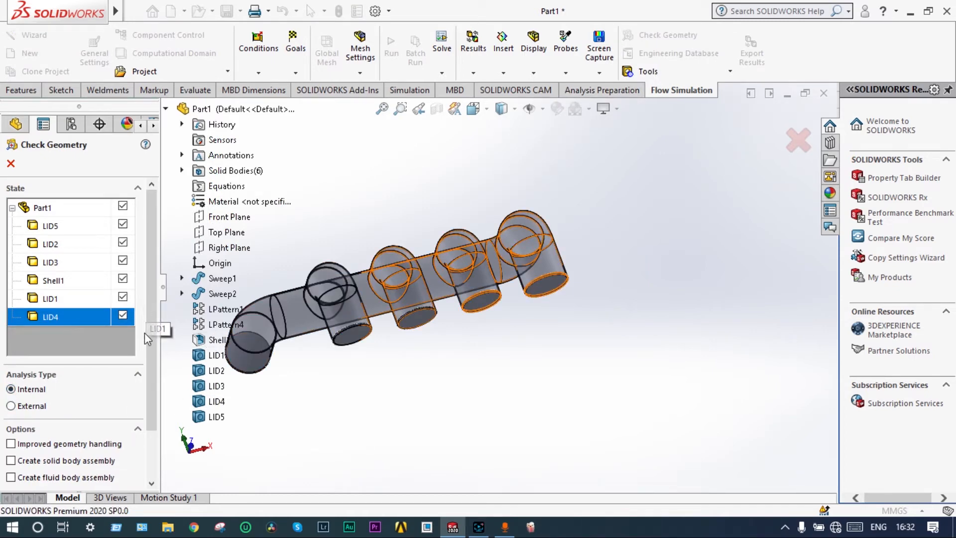
{"action": "scroll", "coordinate": [150, 348], "scroll_direction": "down", "scroll_amount": 3}
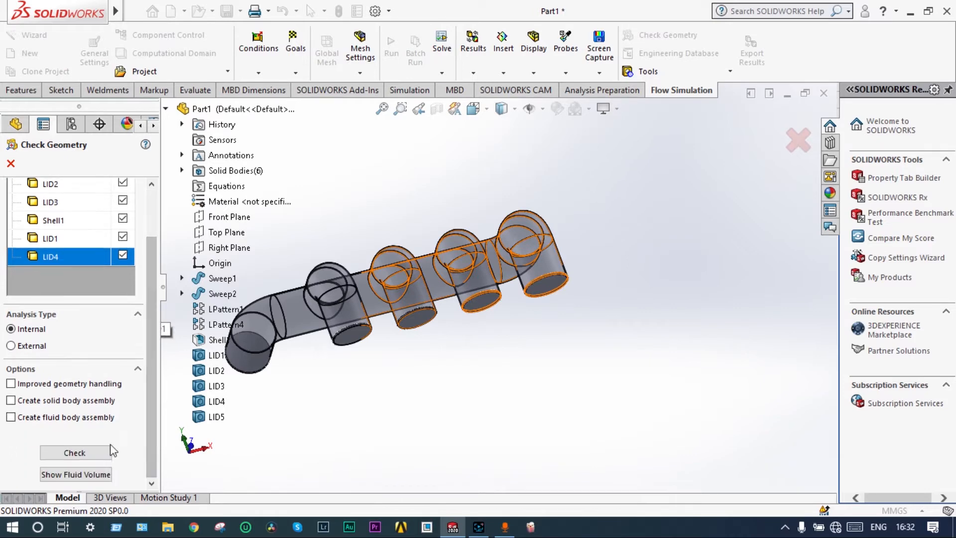
{"action": "left_click", "coordinate": [75, 454]}
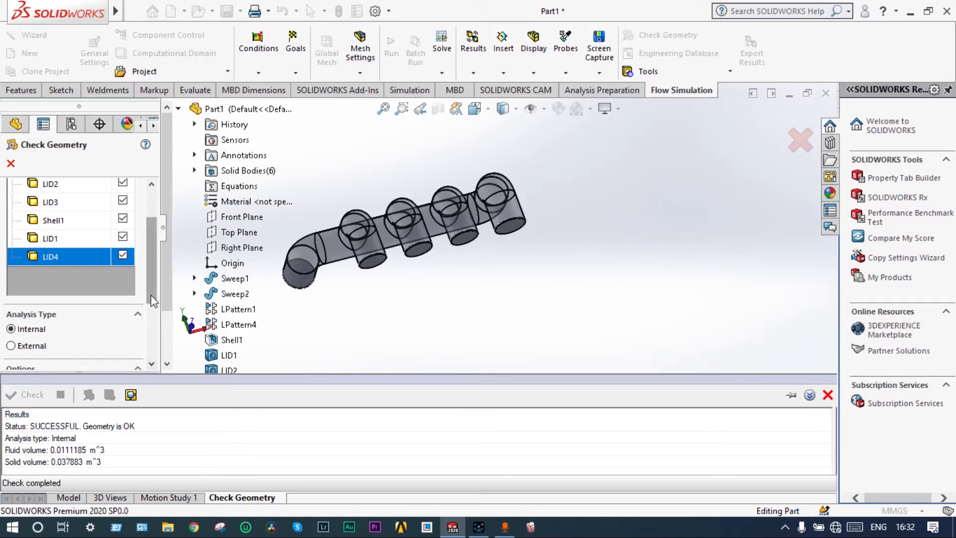
{"action": "left_click", "coordinate": [10, 164]}
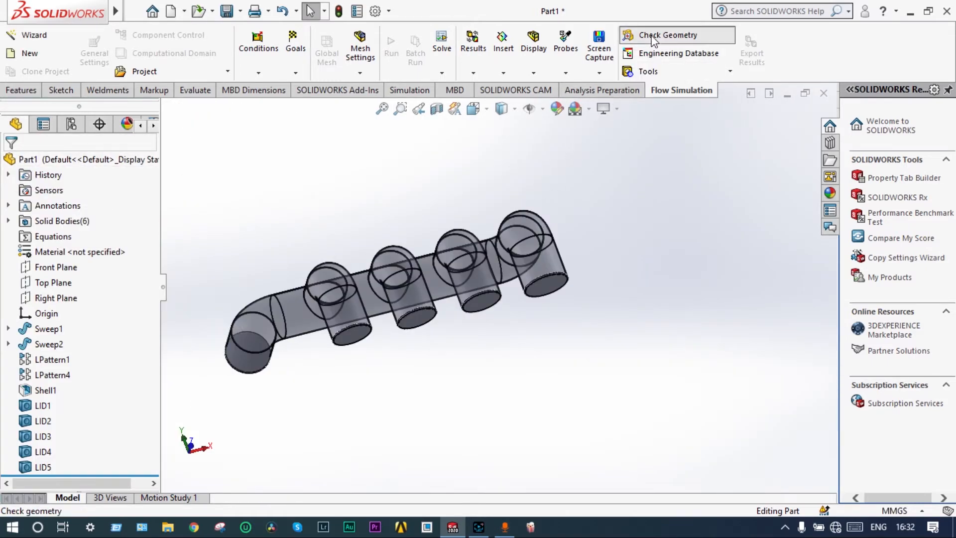
- Reopen the geometry check with the Internal analysis type, show the manifold's fluid volume, inspect it from several angles, and close the check
{"action": "left_click", "coordinate": [668, 34]}
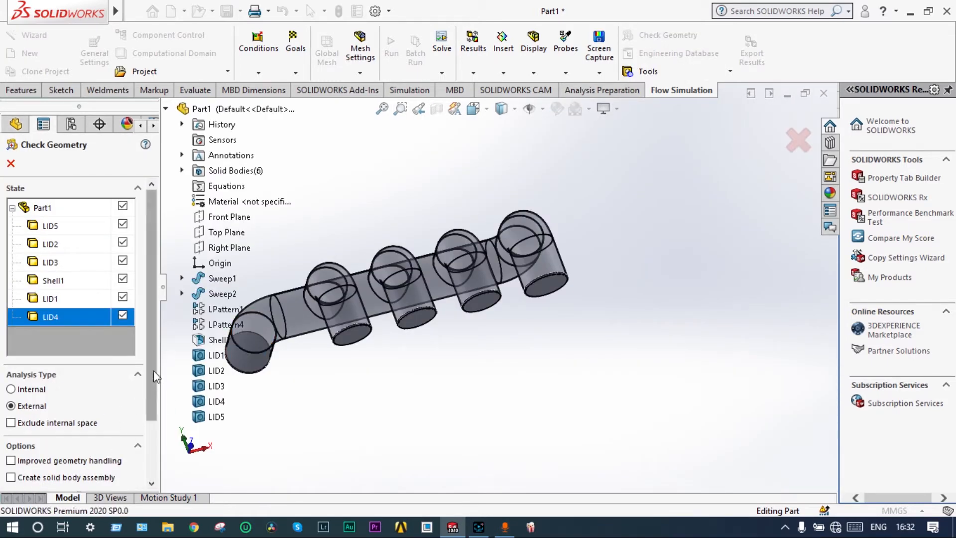
{"action": "left_click", "coordinate": [11, 389]}
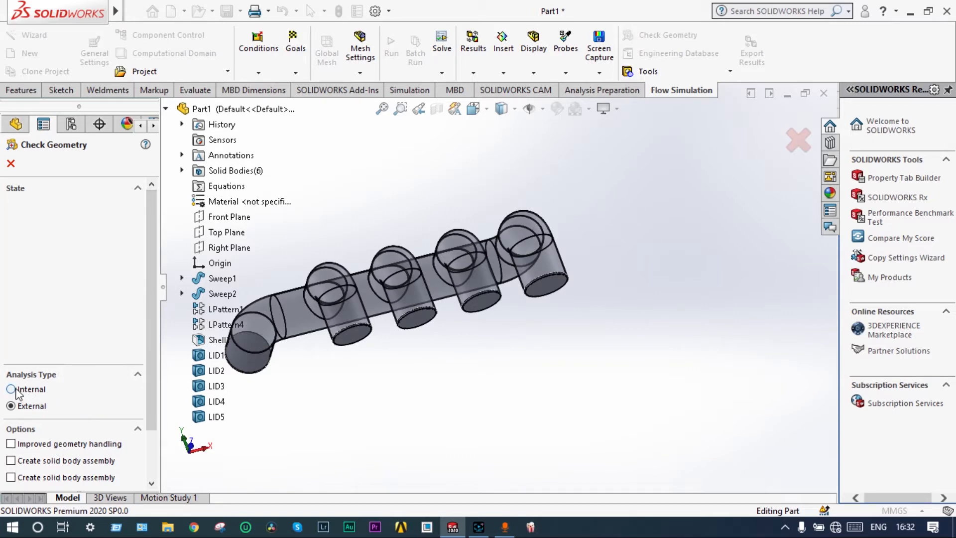
{"action": "scroll", "coordinate": [150, 420], "scroll_direction": "down", "scroll_amount": 3}
{"action": "left_click", "coordinate": [105, 477]}
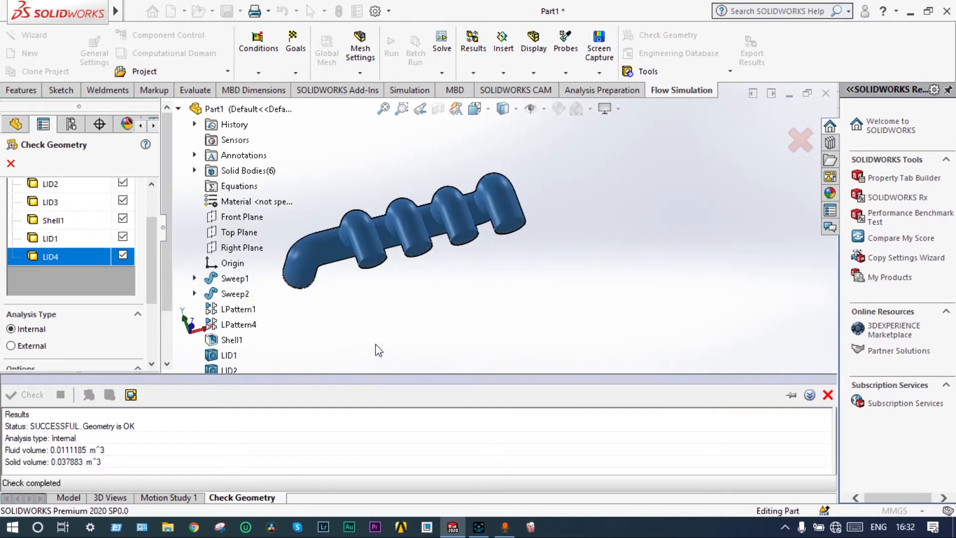
{"action": "middle_click_drag", "start_coordinate": [377, 345], "coordinate": [390, 277]}
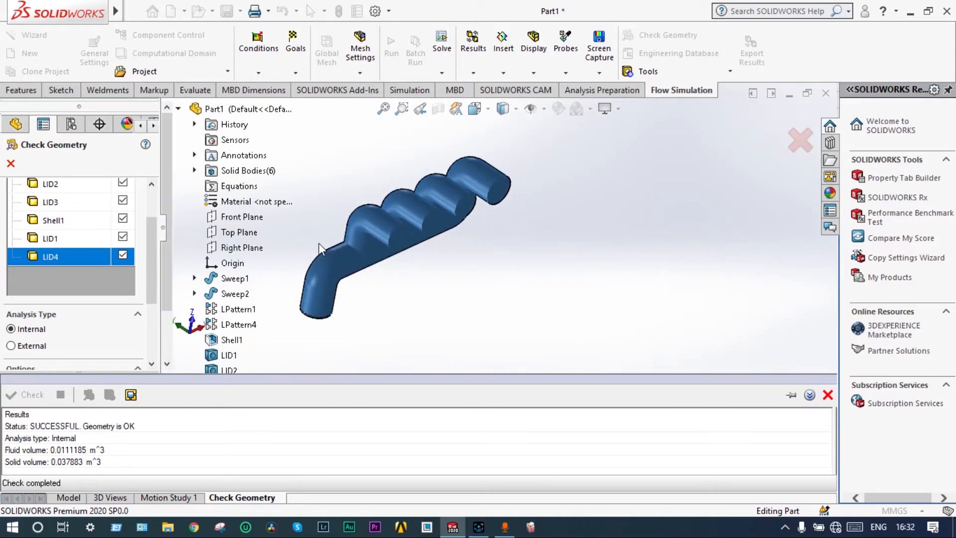
{"action": "scroll", "coordinate": [319, 243], "scroll_direction": "down", "scroll_amount": 5}
{"action": "middle_click_drag", "start_coordinate": [319, 243], "coordinate": [356, 259]}
{"action": "scroll", "coordinate": [532, 308], "scroll_direction": "up", "scroll_amount": 1}
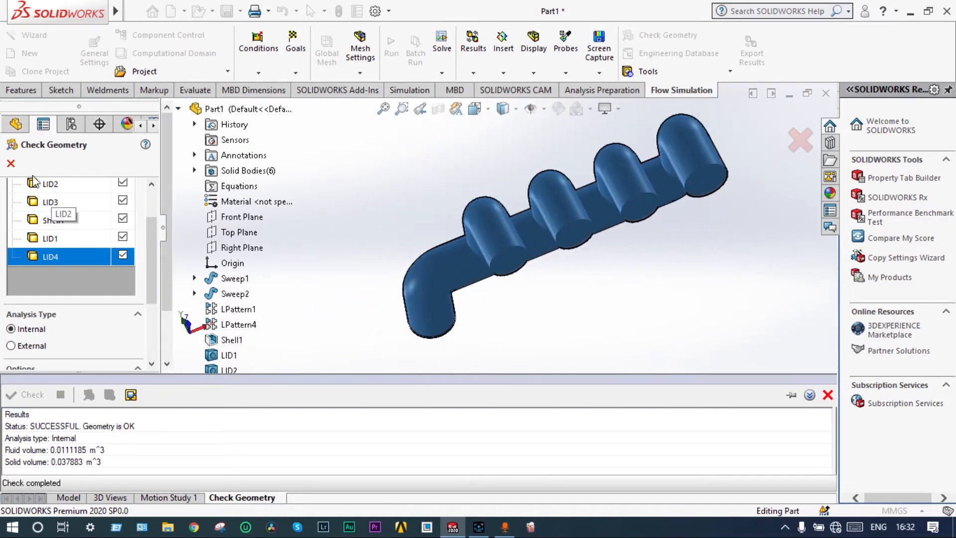
{"action": "left_click", "coordinate": [10, 163]}
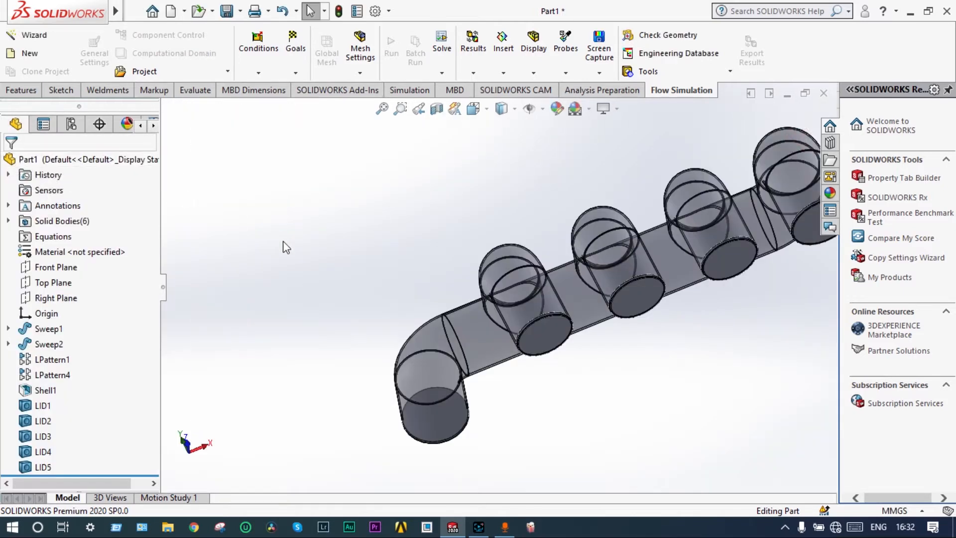
- Save the lidded manifold part under the file name "multiple pipe"
{"action": "middle_click_drag", "start_coordinate": [288, 252], "coordinate": [376, 270]}
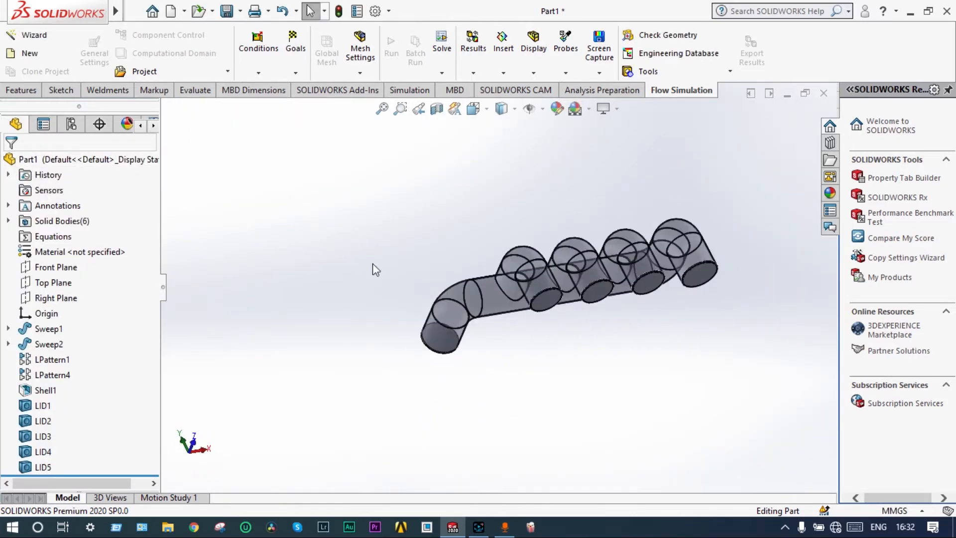
{"action": "middle_click_drag", "start_coordinate": [644, 342], "coordinate": [600, 292]}
{"action": "middle_click_drag", "start_coordinate": [506, 314], "coordinate": [510, 402]}
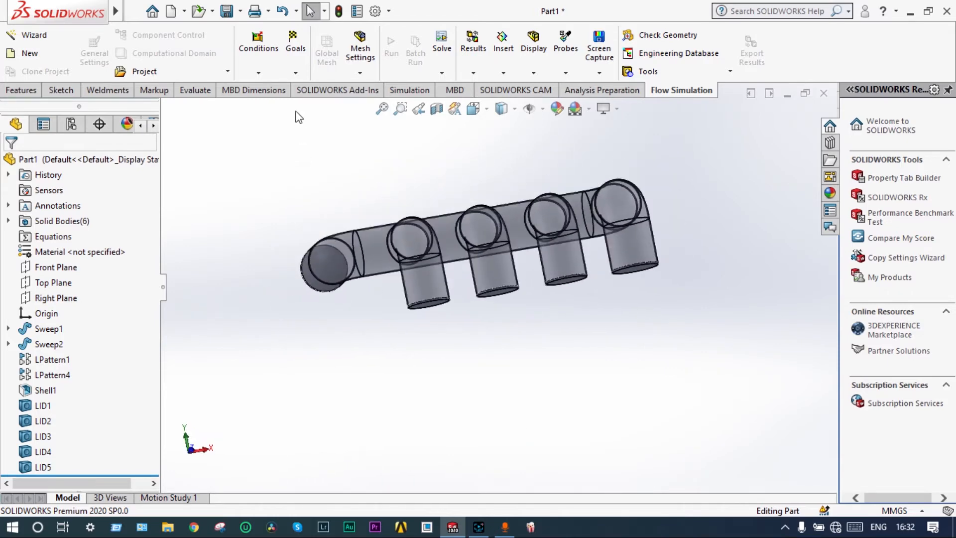
{"action": "left_click", "coordinate": [227, 12]}
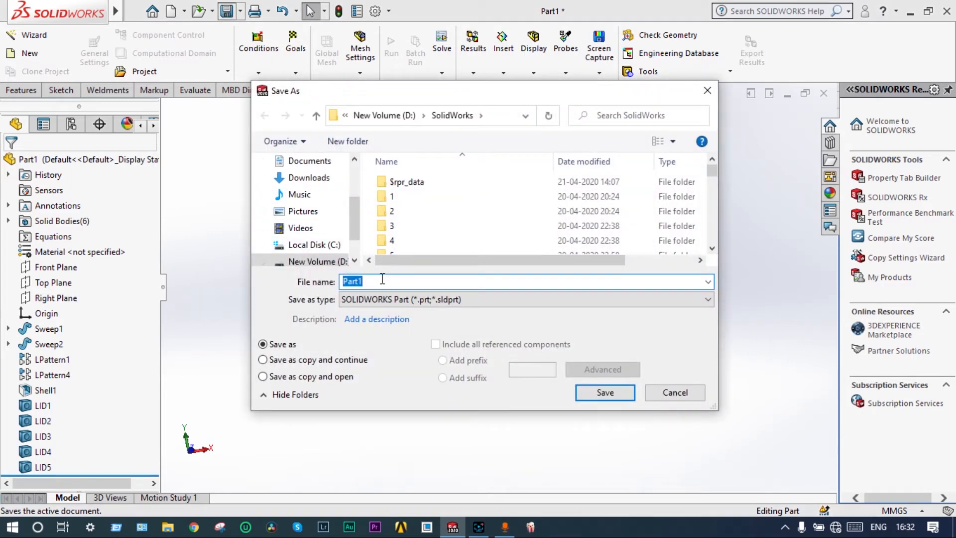
{"action": "type", "text": "multiple pipe"}
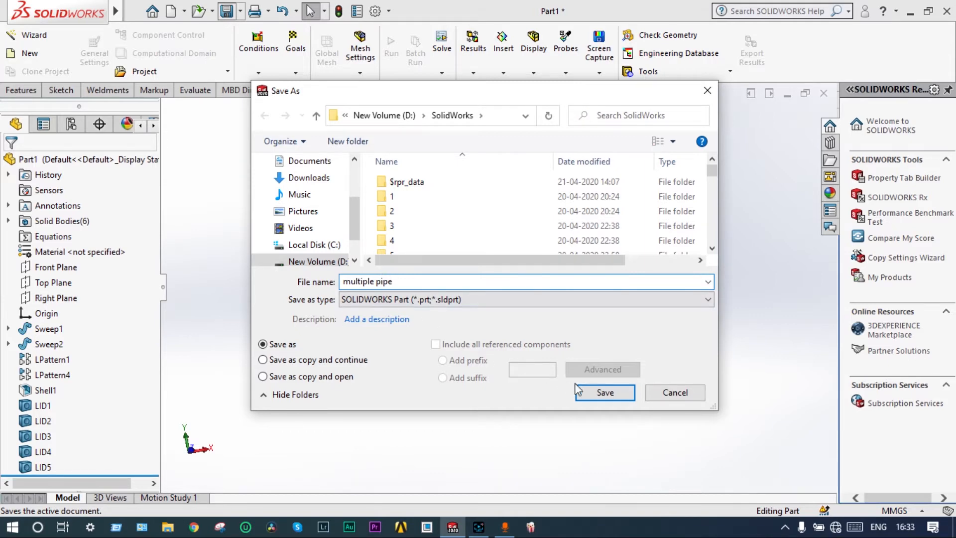
{"action": "left_click", "coordinate": [604, 391]}
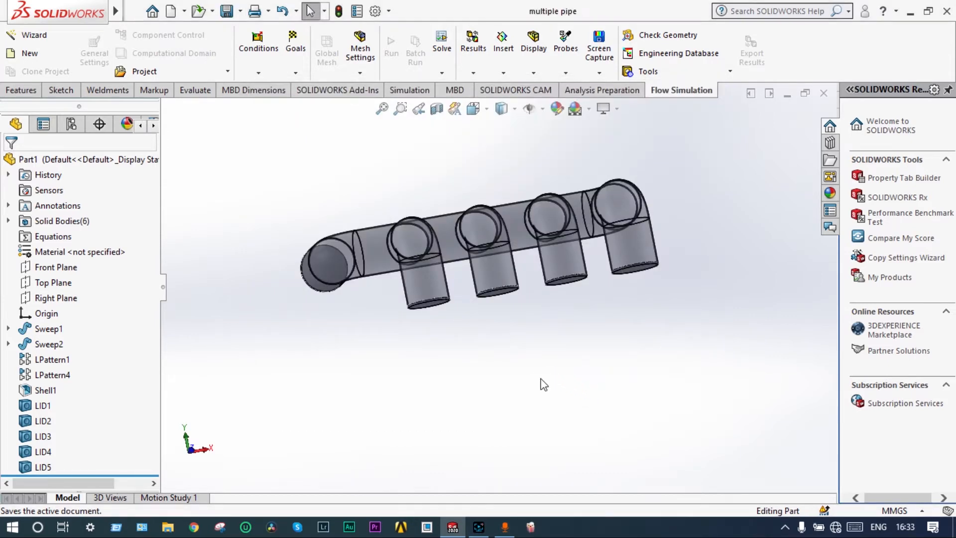
- Start a new Flow Simulation wizard project with the SI (m-kg-s) unit system and set the temperature unit to °C
{"action": "middle_click_drag", "start_coordinate": [543, 384], "coordinate": [533, 319]}
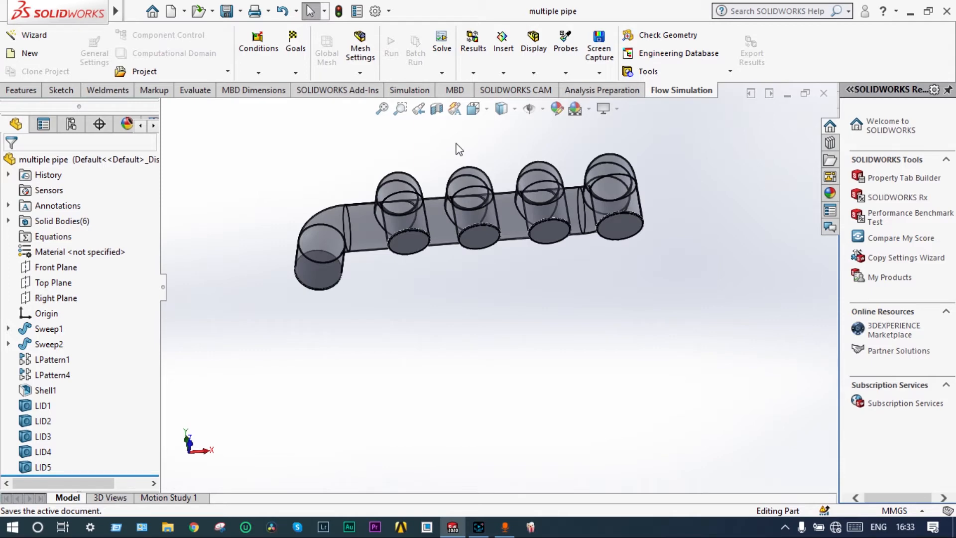
{"action": "left_click", "coordinate": [40, 33]}
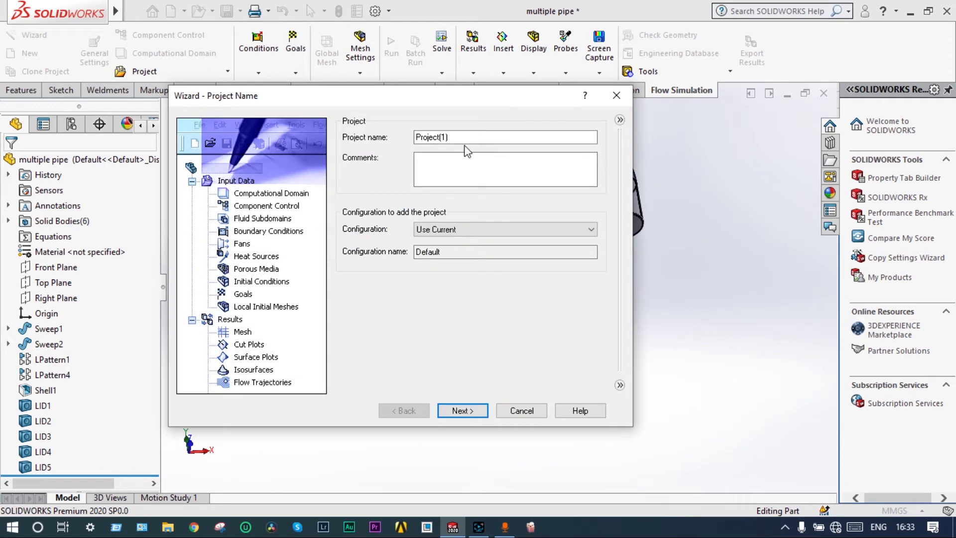
{"action": "left_click", "coordinate": [469, 411]}
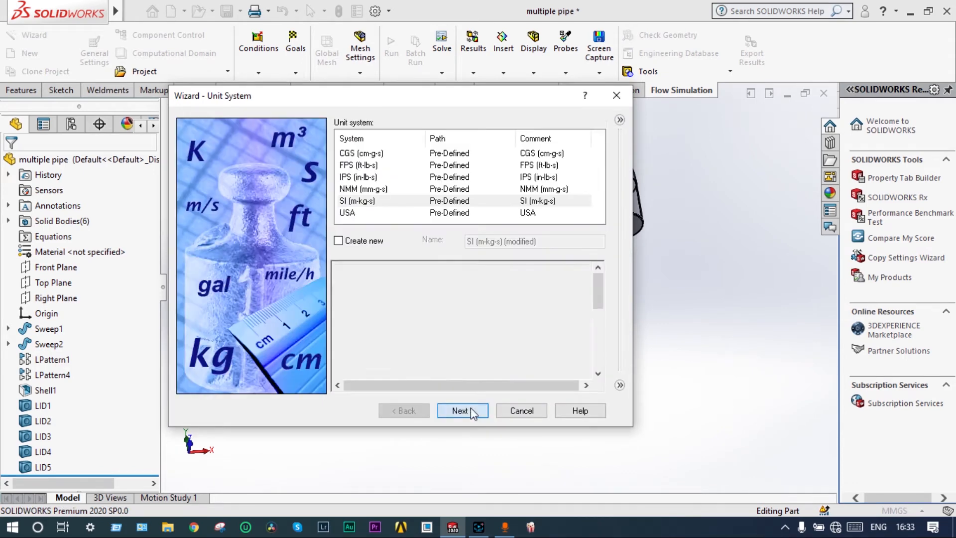
{"action": "left_click", "coordinate": [369, 203]}
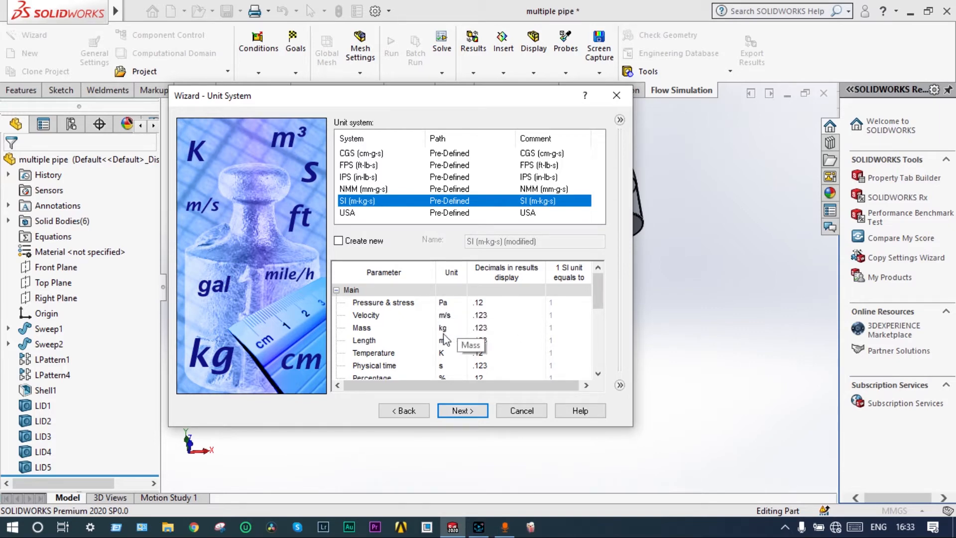
{"action": "left_click", "coordinate": [442, 352]}
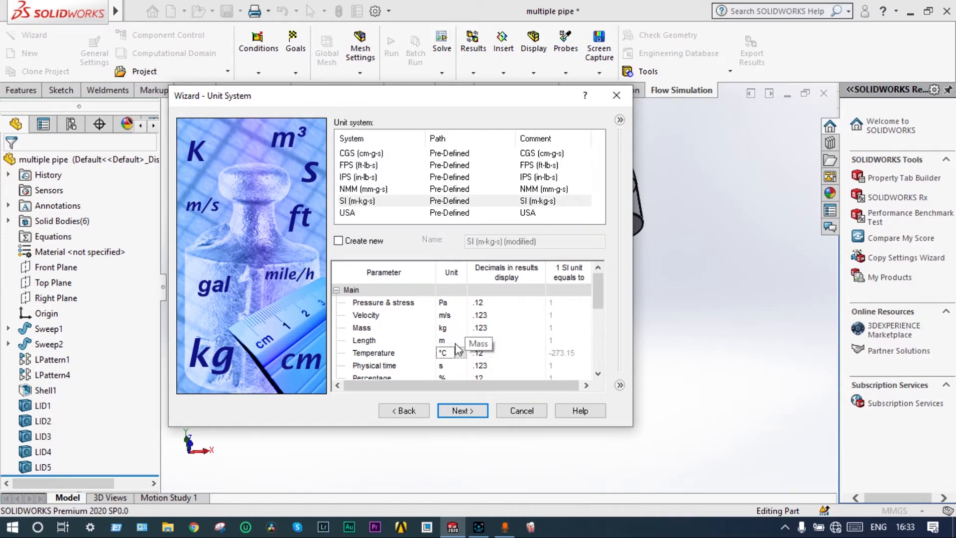
{"action": "left_click", "coordinate": [463, 409]}
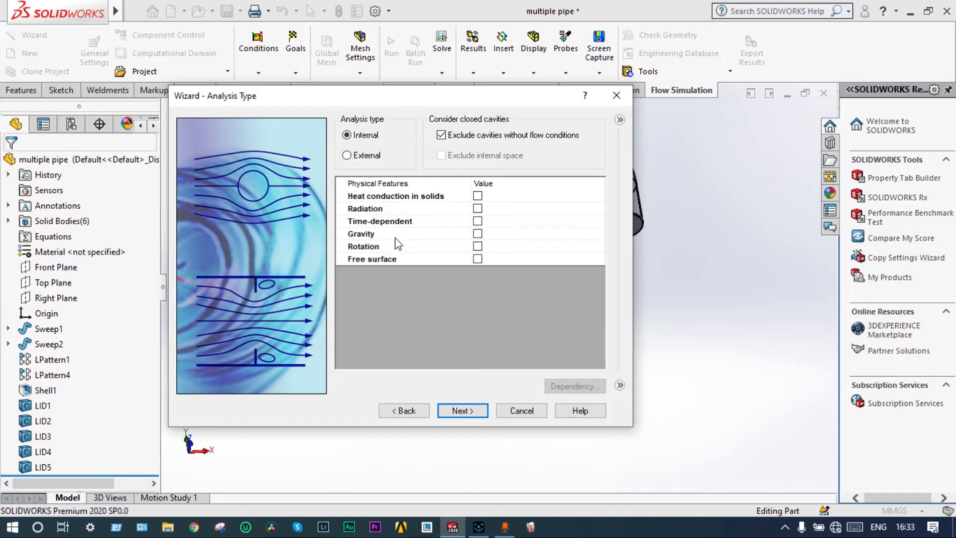
- Enable Gravity for the Internal analysis with its default components and accept the analysis type settings
{"action": "left_click", "coordinate": [478, 233]}
{"action": "left_click_drag", "start_coordinate": [461, 96], "coordinate": [484, 316]}
{"action": "middle_click_drag", "start_coordinate": [485, 287], "coordinate": [482, 302]}
{"action": "left_click_drag", "start_coordinate": [479, 323], "coordinate": [508, 162]}
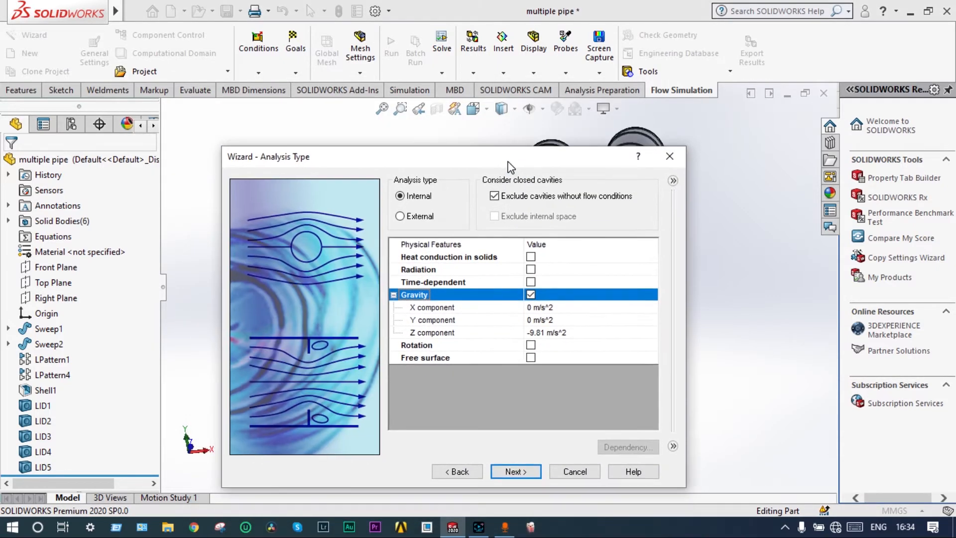
{"action": "left_click", "coordinate": [516, 471]}
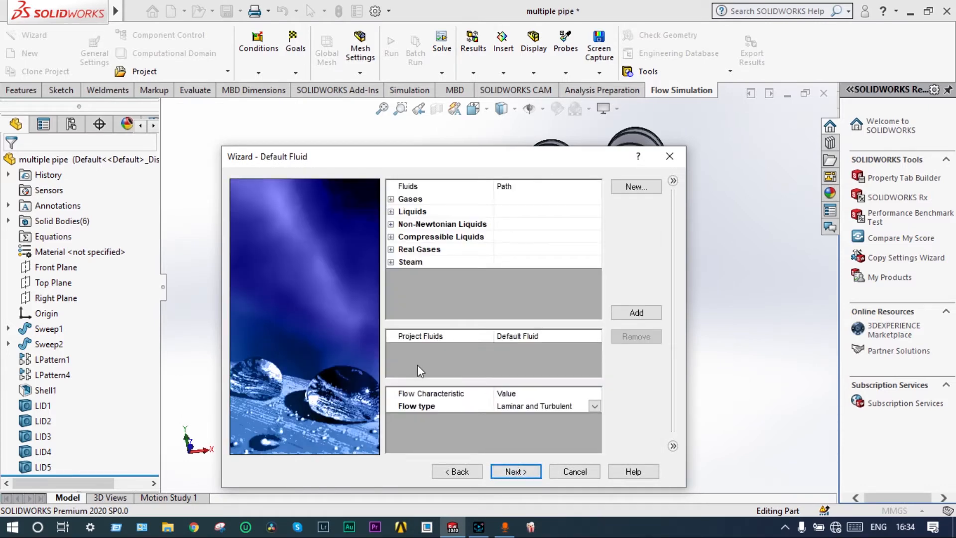
- Add Air from the predefined gases as the project fluid and finish the wizard with default wall and initial conditions
{"action": "left_click", "coordinate": [391, 200]}
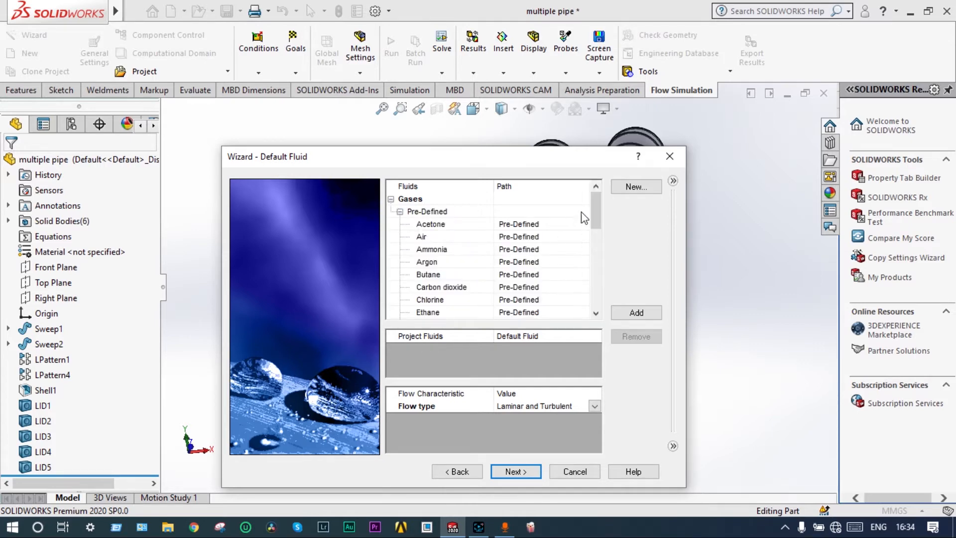
{"action": "left_click_drag", "start_coordinate": [596, 212], "coordinate": [594, 286]}
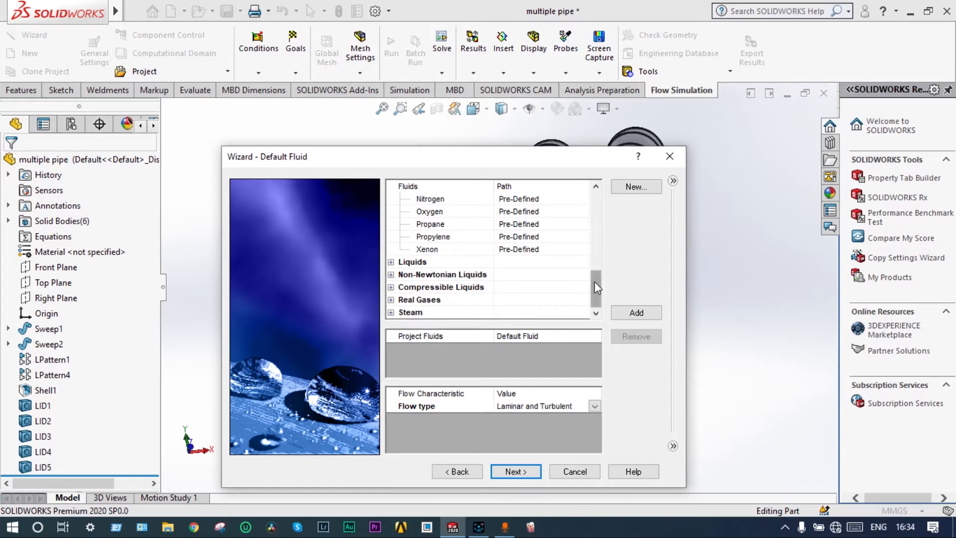
{"action": "left_click_drag", "start_coordinate": [594, 281], "coordinate": [595, 215]}
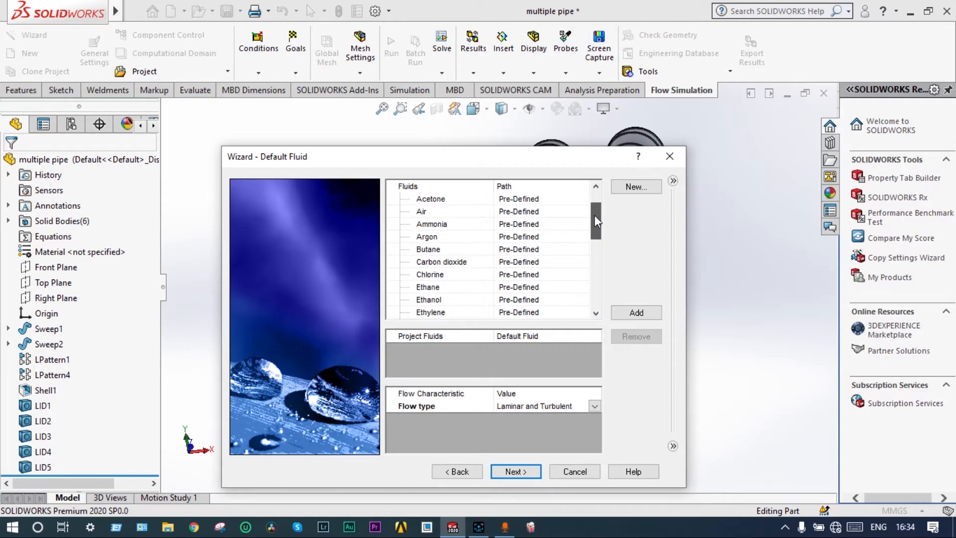
{"action": "double_click", "coordinate": [429, 211]}
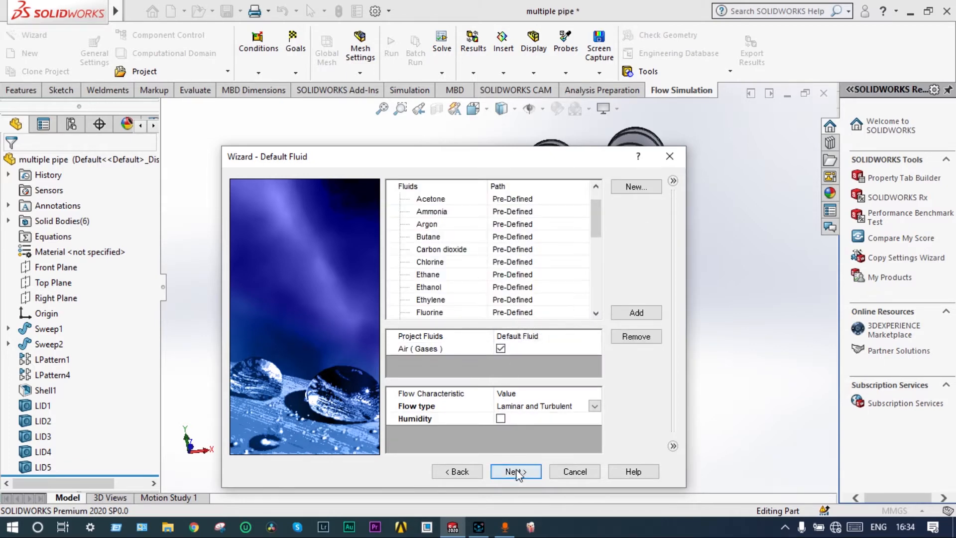
{"action": "left_click", "coordinate": [517, 472]}
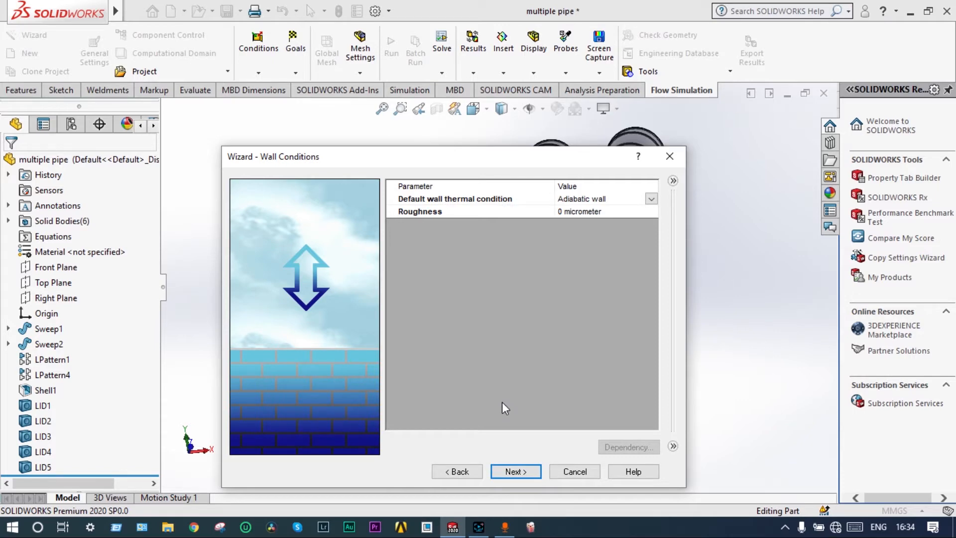
{"action": "left_click", "coordinate": [513, 472]}
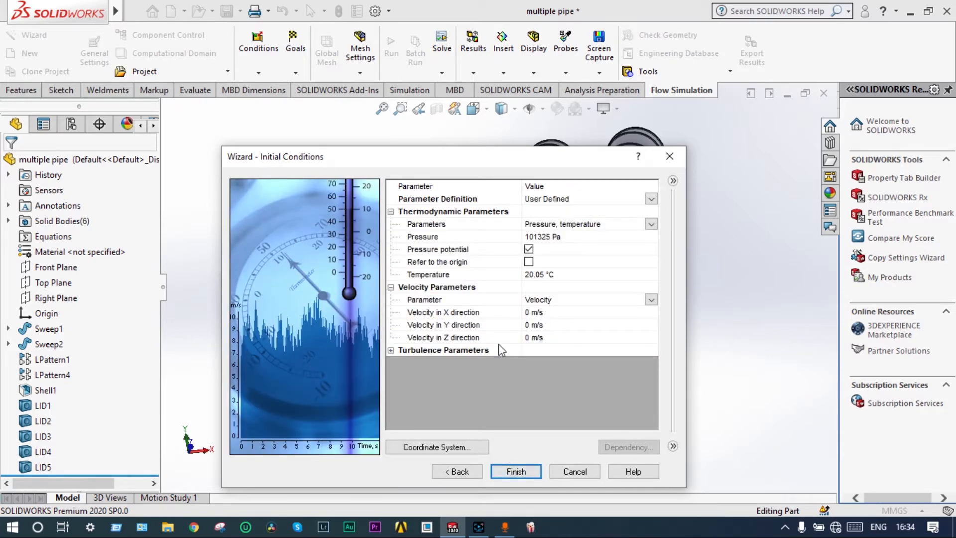
{"action": "left_click", "coordinate": [517, 472]}
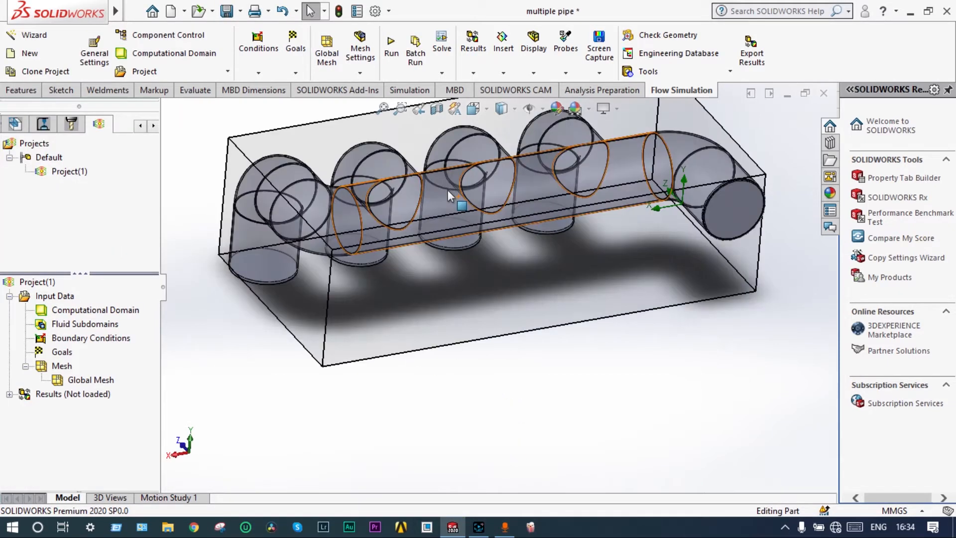
- Hide the computational domain box around the manifold
{"action": "scroll", "coordinate": [448, 194], "scroll_direction": "up", "scroll_amount": 1}
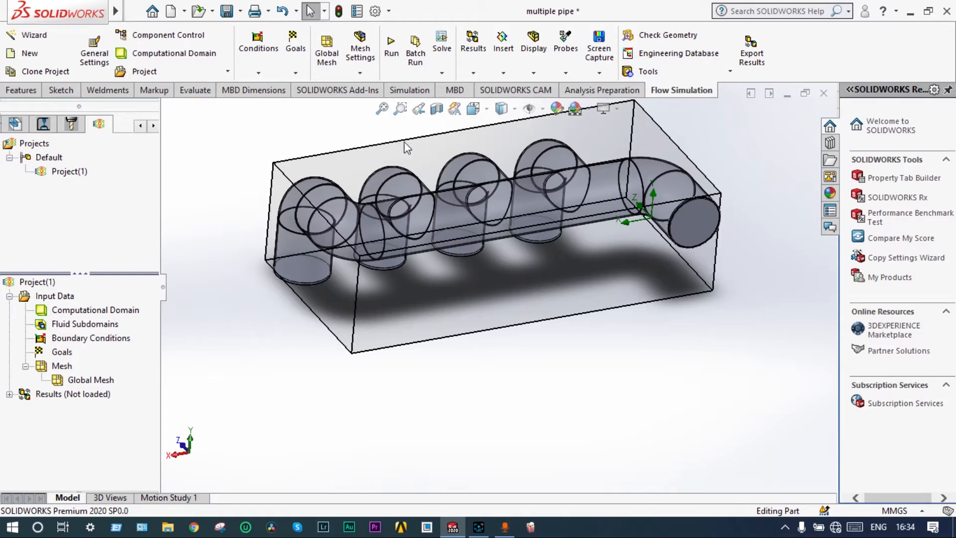
{"action": "right_click", "coordinate": [134, 313]}
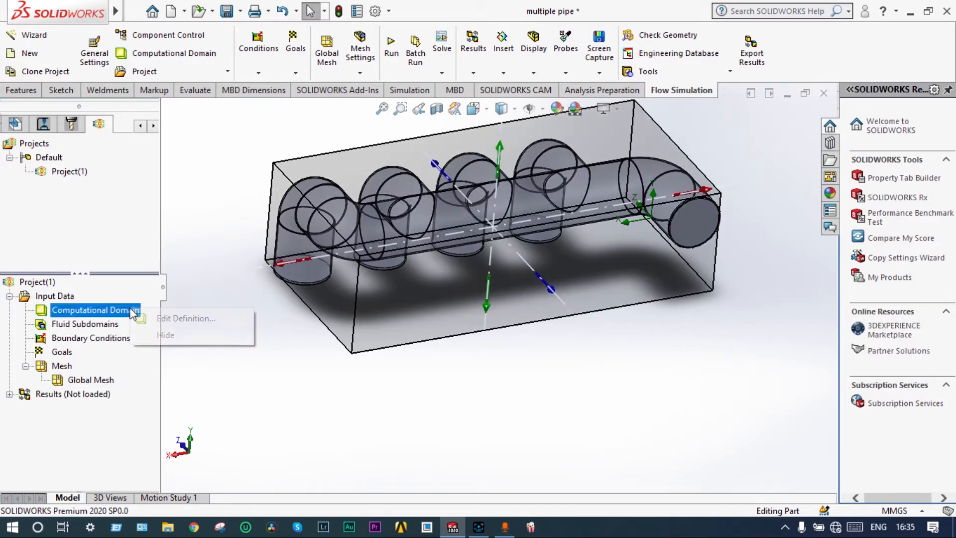
{"action": "left_click", "coordinate": [155, 335]}
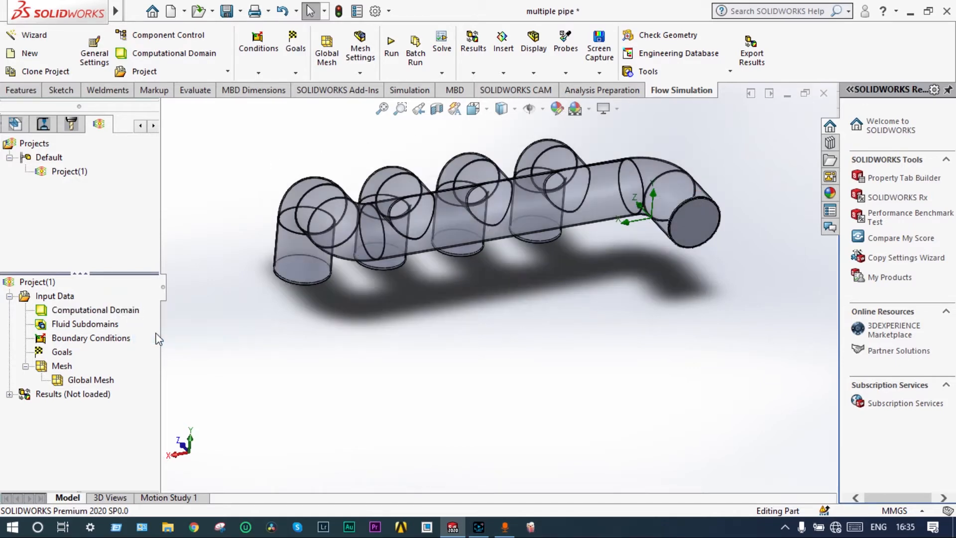
- Cut the manifold open with a planar section view on the Top Plane
{"action": "middle_click_drag", "start_coordinate": [271, 331], "coordinate": [117, 456]}
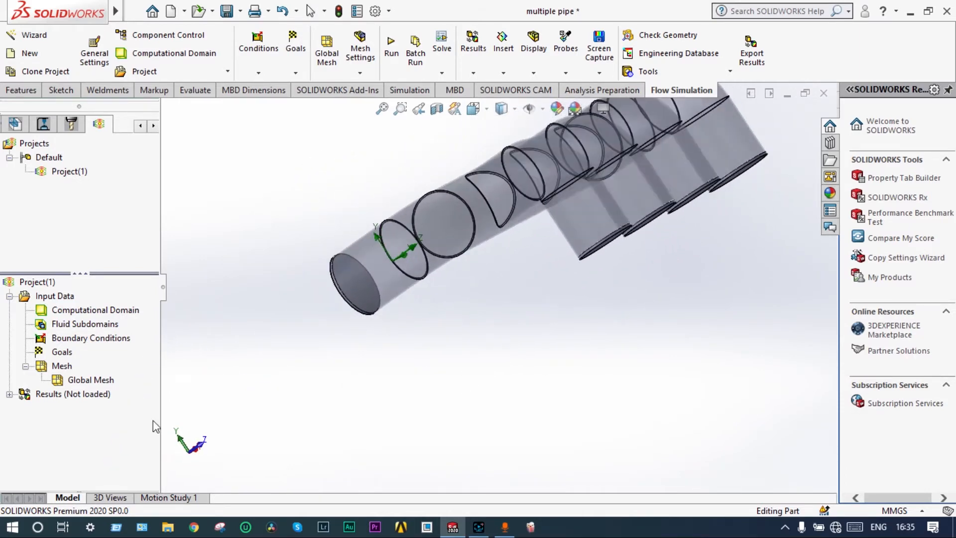
{"action": "middle_click_drag", "start_coordinate": [495, 335], "coordinate": [463, 406]}
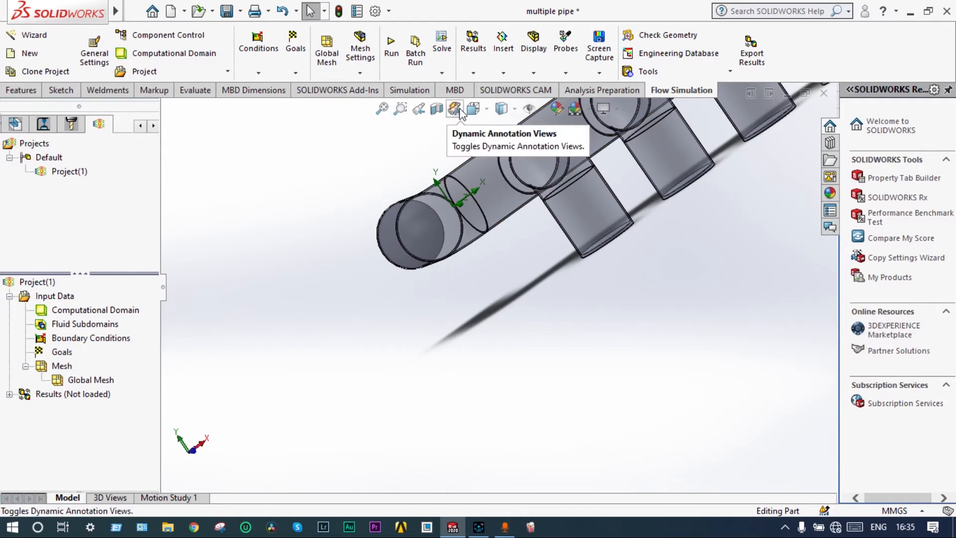
{"action": "left_click", "coordinate": [488, 114]}
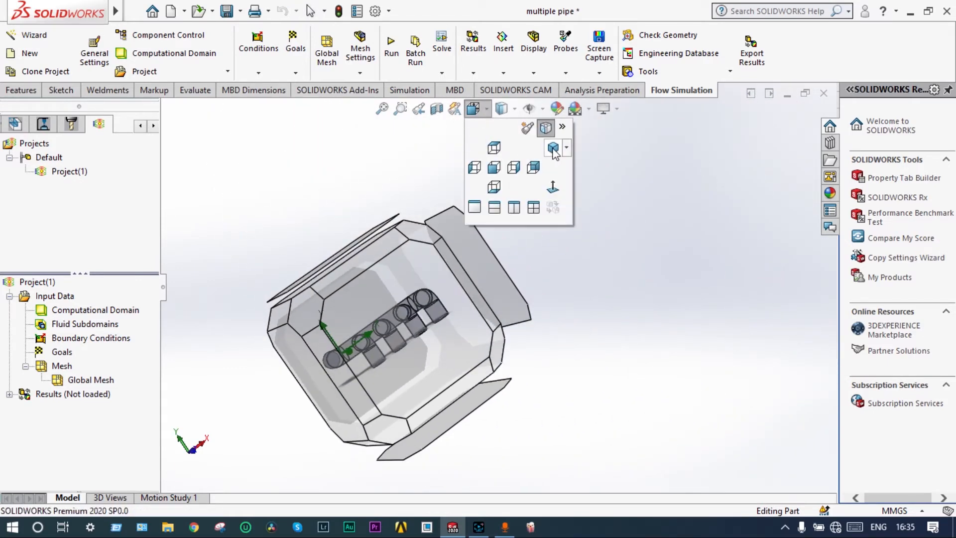
{"action": "left_click", "coordinate": [553, 148]}
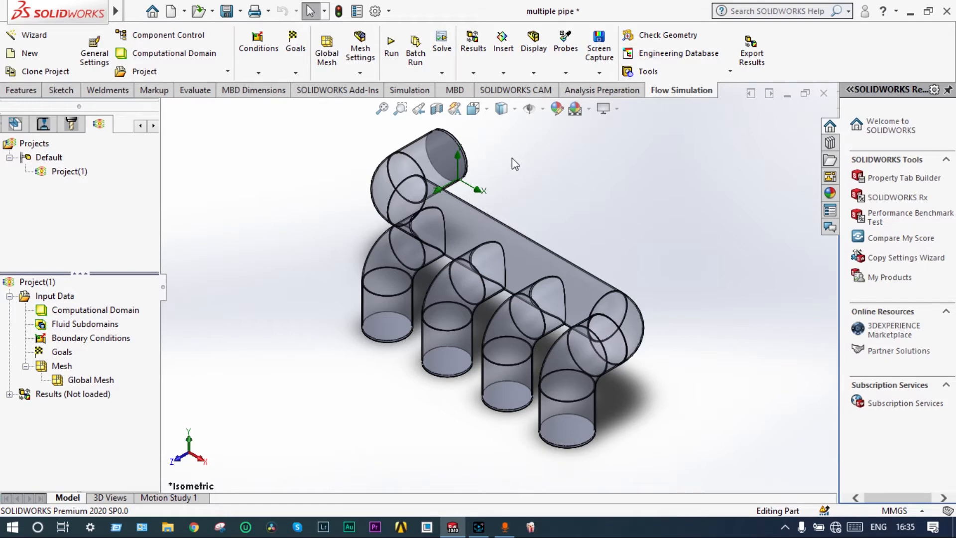
{"action": "middle_click_drag", "start_coordinate": [512, 158], "coordinate": [519, 176]}
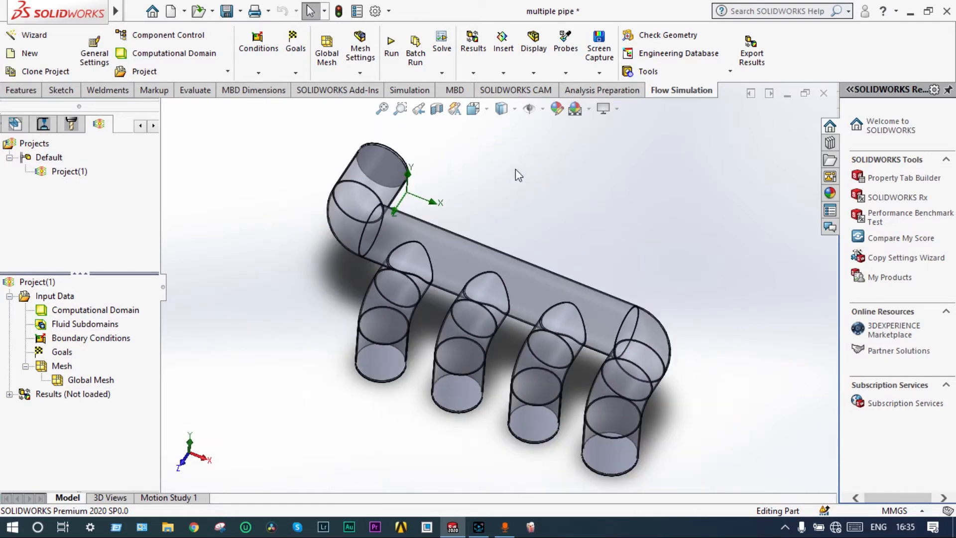
{"action": "left_click", "coordinate": [438, 111]}
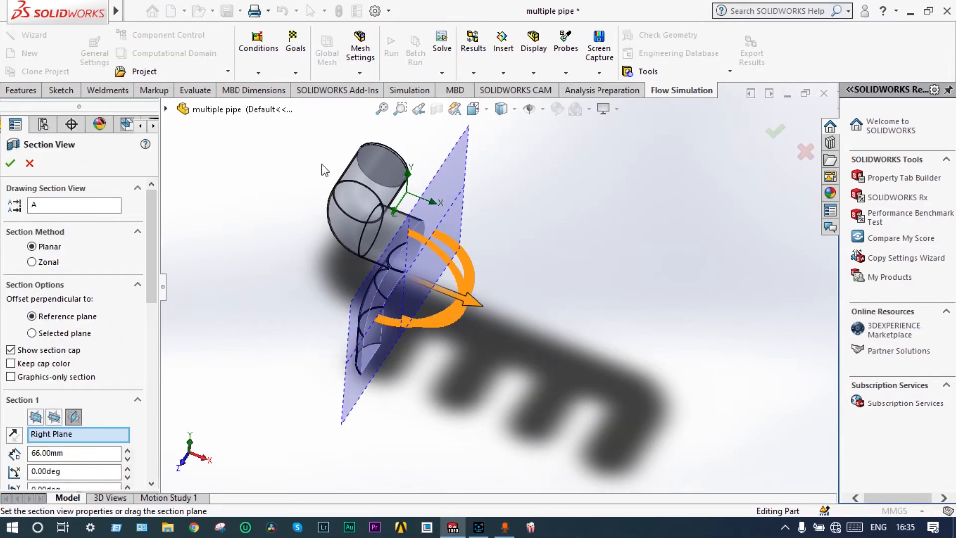
{"action": "left_click", "coordinate": [166, 109]}
{"action": "left_click", "coordinate": [227, 232]}
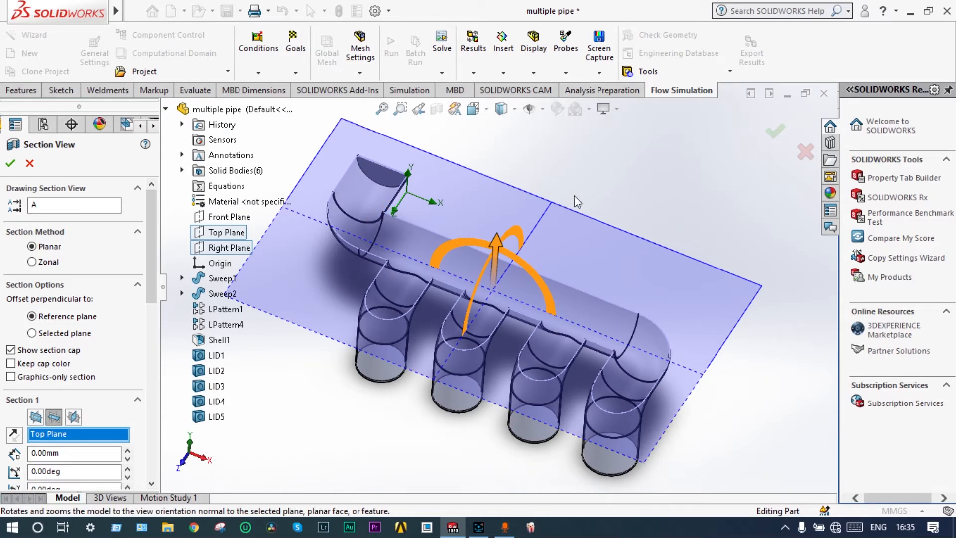
{"action": "left_click", "coordinate": [775, 131]}
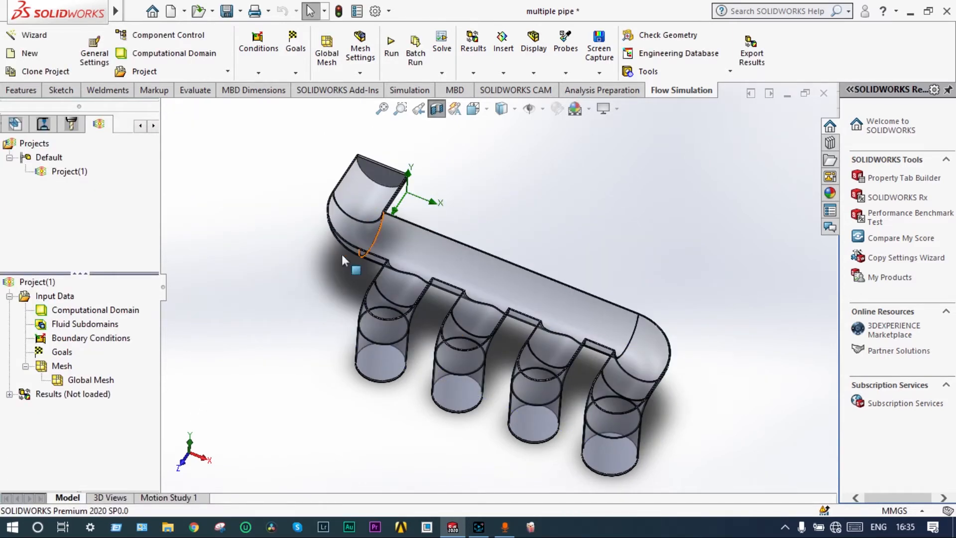
{"action": "middle_click_drag", "start_coordinate": [294, 213], "coordinate": [253, 190]}
{"action": "key", "text": "f"}
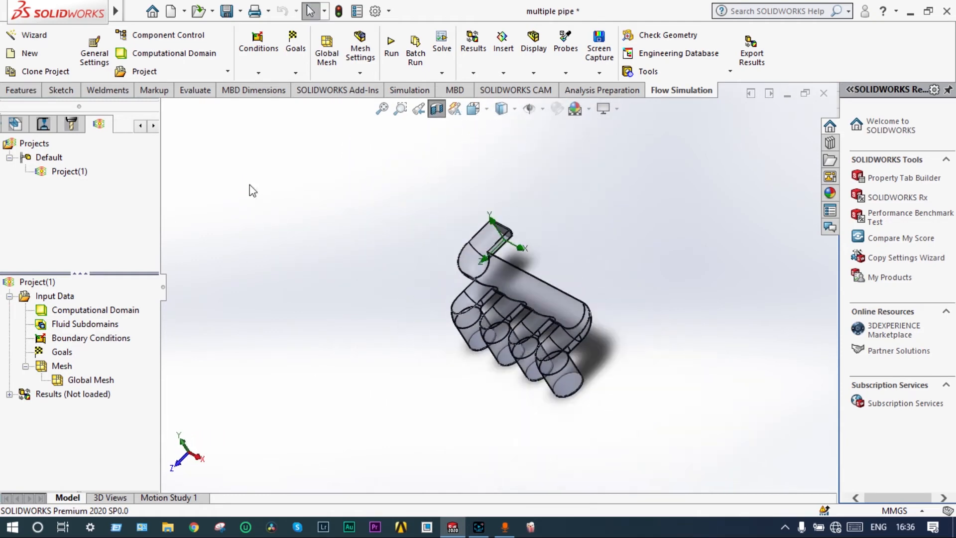
{"action": "middle_click_drag", "start_coordinate": [556, 193], "coordinate": [488, 229]}
{"action": "scroll", "coordinate": [487, 224], "scroll_direction": "down", "scroll_amount": 2}
{"action": "mouse_move", "coordinate": [628, 281]}
{"action": "middle_mouse_down"}
{"action": "mouse_move", "coordinate": [638, 273]}
{"action": "mouse_move", "coordinate": [629, 279]}
{"action": "middle_mouse_up"}
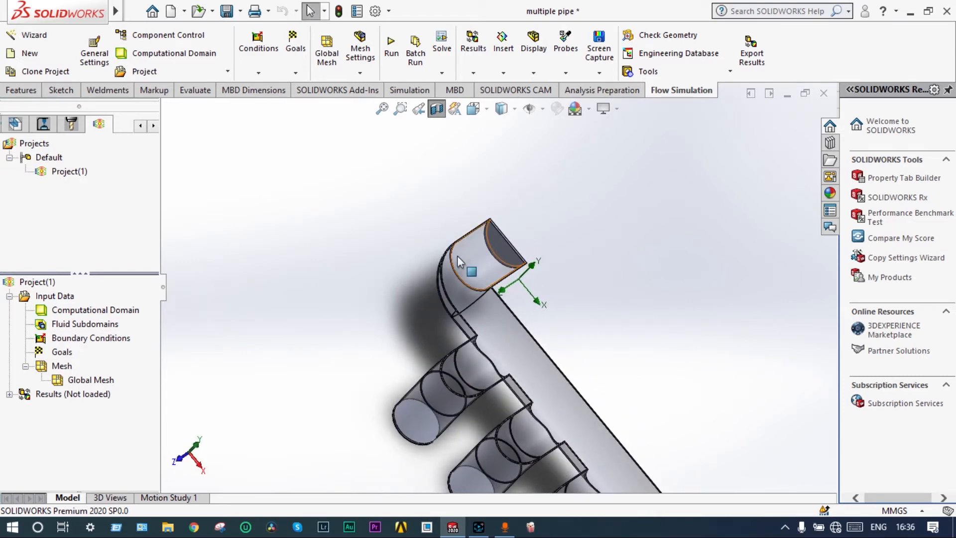
{"action": "scroll", "coordinate": [459, 257], "scroll_direction": "up", "scroll_amount": 1}
{"action": "scroll", "coordinate": [486, 229], "scroll_direction": "down", "scroll_amount": 2}
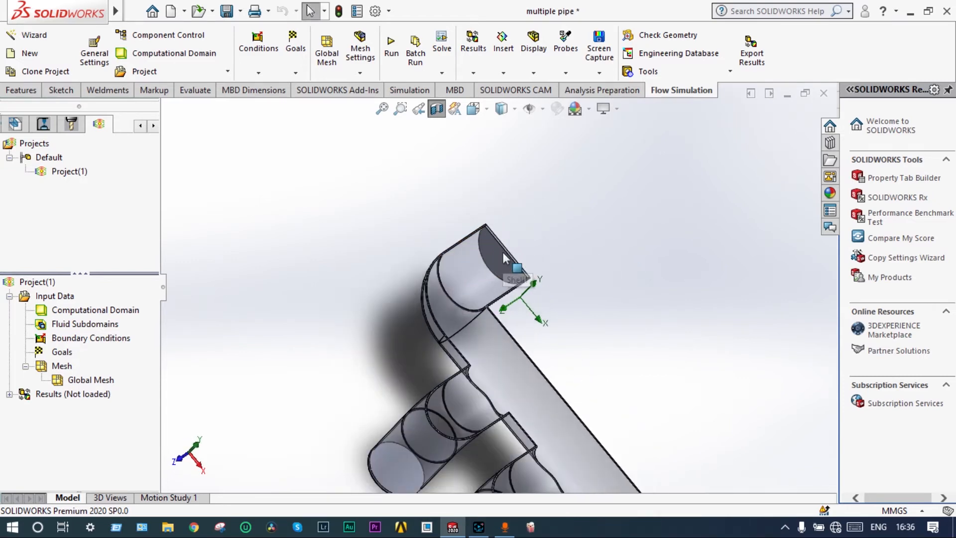
{"action": "right_click", "coordinate": [81, 343]}
{"action": "left_click", "coordinate": [144, 348]}
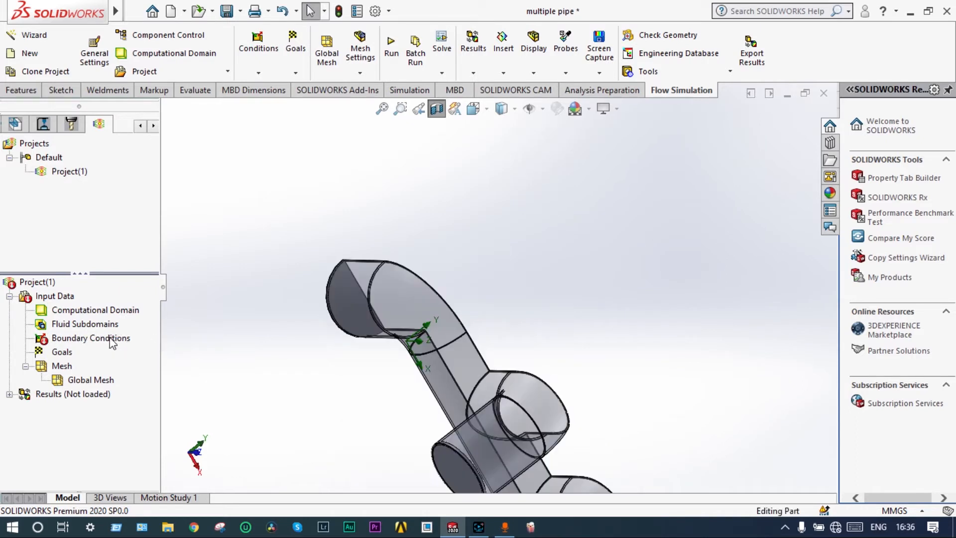
- Apply an Inlet Mass Flow boundary condition of 0.5 kg/s to the inner face of the inlet lid
{"action": "right_click", "coordinate": [112, 343]}
{"action": "left_click", "coordinate": [133, 347]}
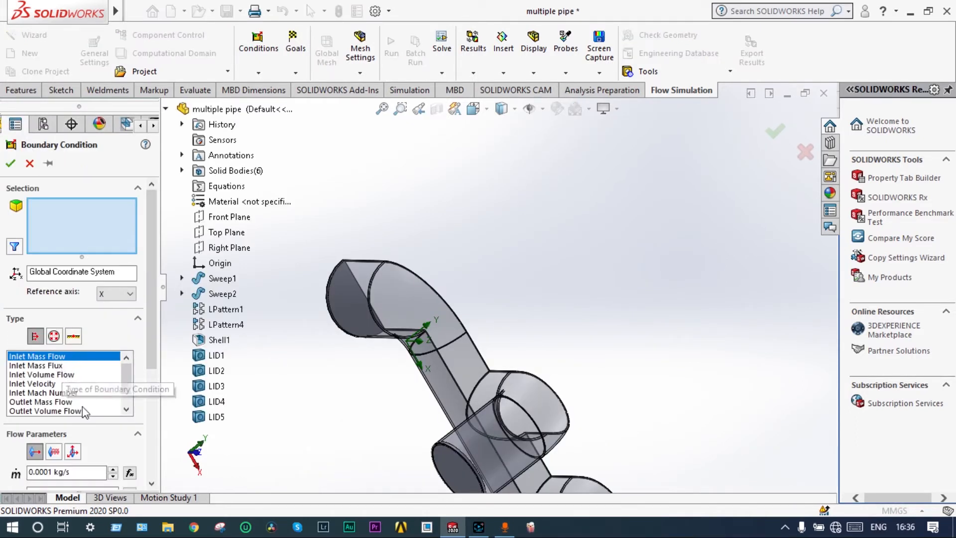
{"action": "left_click_drag", "start_coordinate": [148, 340], "coordinate": [138, 389]}
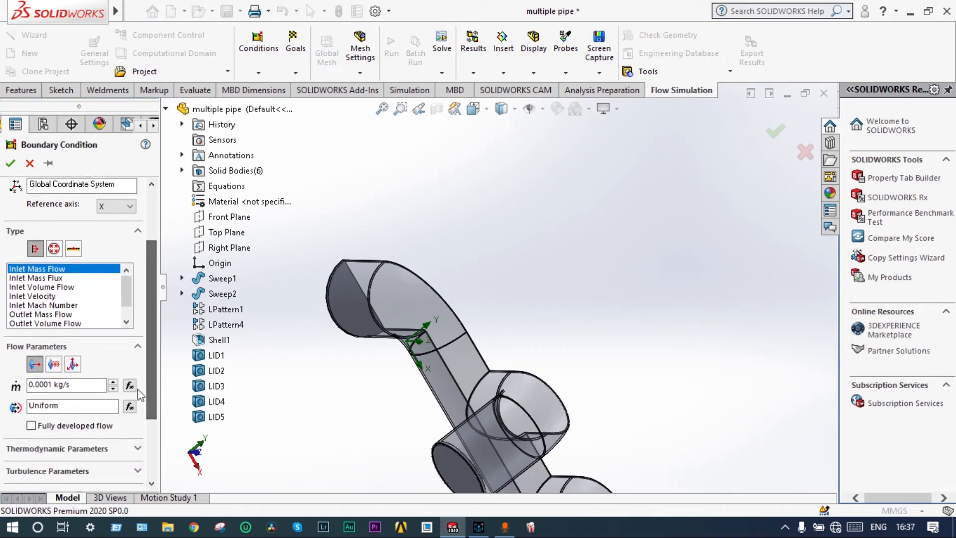
{"action": "left_click", "coordinate": [52, 385]}
{"action": "key", "text": "BackSpace"}
{"action": "key", "text": "BackSpace"}
{"action": "key", "text": "BackSpace"}
{"action": "key", "text": "BackSpace"}
{"action": "type", "text": "5"}
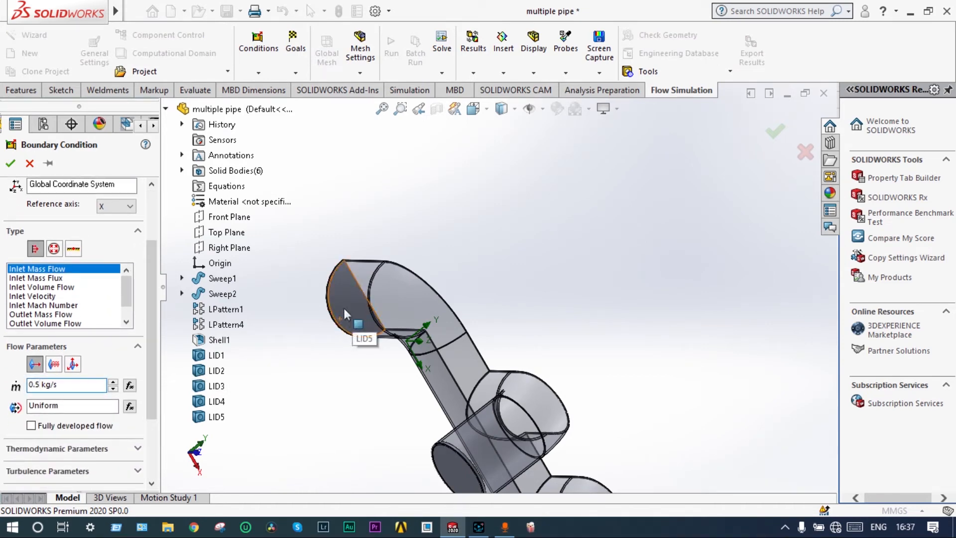
{"action": "left_click", "coordinate": [343, 308]}
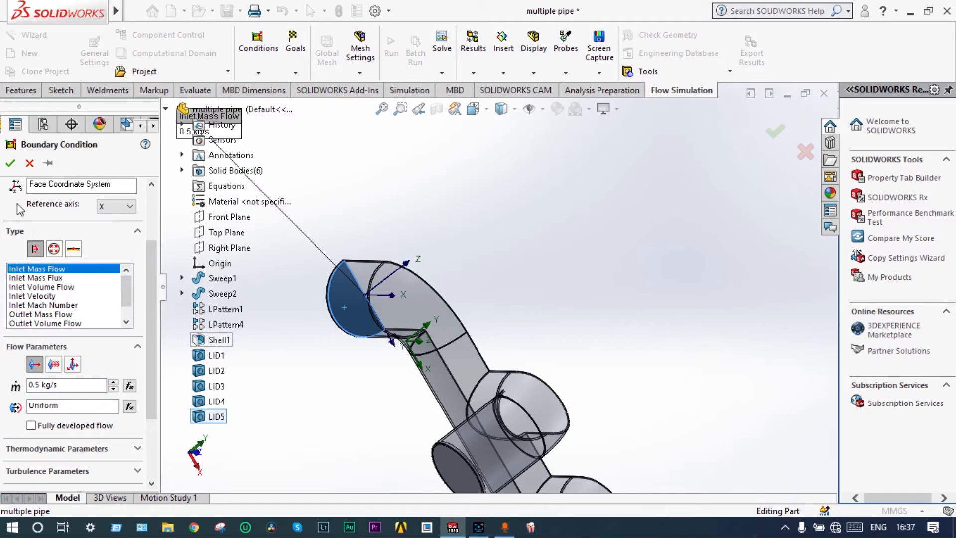
{"action": "left_click", "coordinate": [10, 164]}
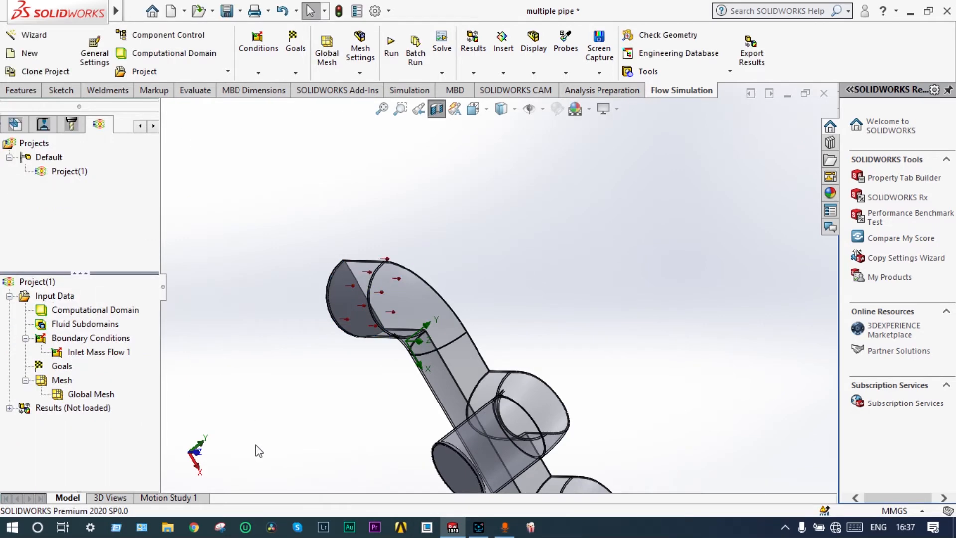
- Replace the Top Plane section with a planar section view on the Front Plane, offset 246 mm to cut through the outlet pipes
{"action": "key", "text": "f"}
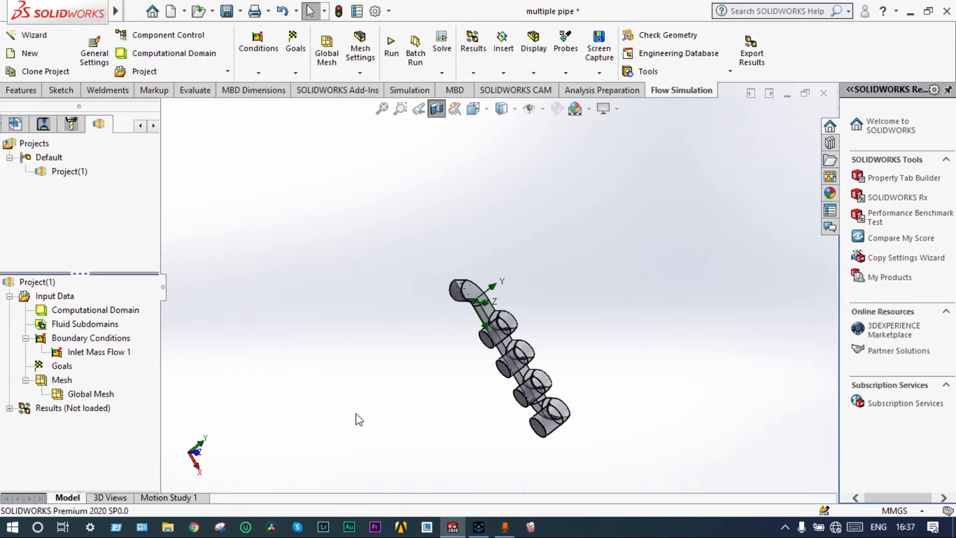
{"action": "middle_click_drag", "start_coordinate": [359, 419], "coordinate": [439, 394]}
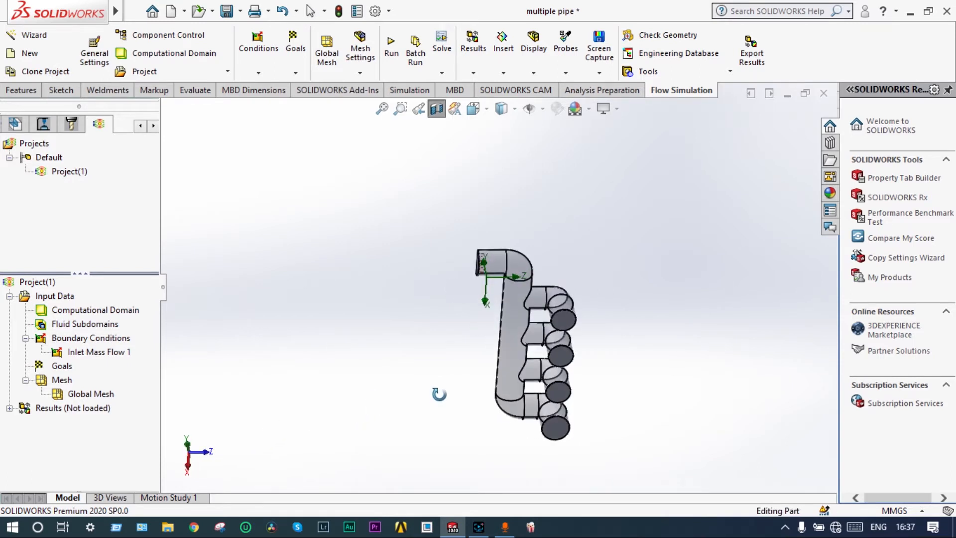
{"action": "key", "text": "Escape"}
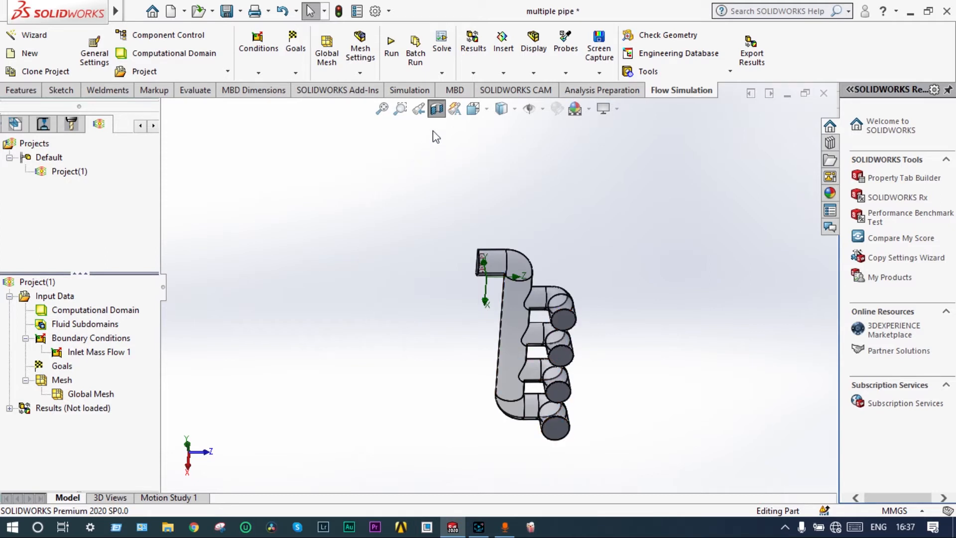
{"action": "middle_click_drag", "start_coordinate": [442, 246], "coordinate": [386, 195]}
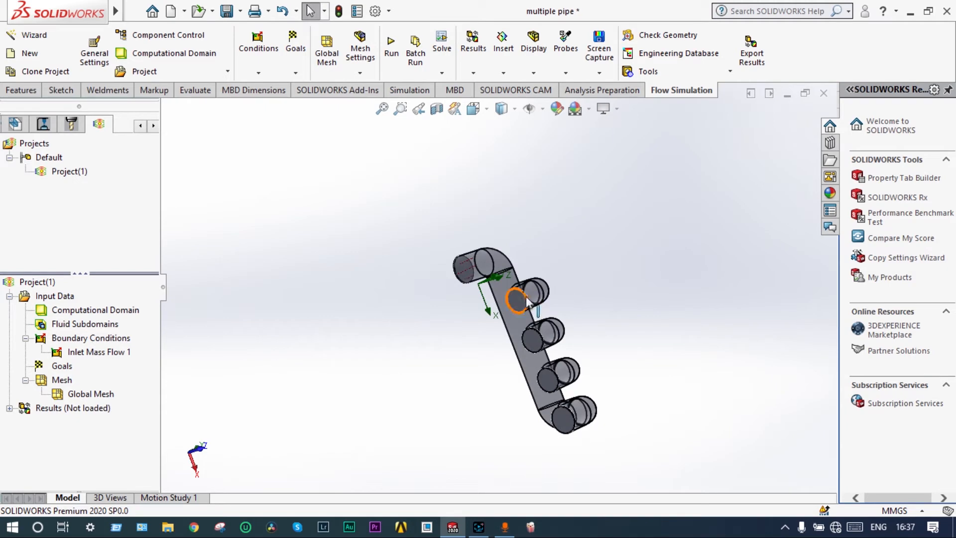
{"action": "middle_click_drag", "start_coordinate": [638, 300], "coordinate": [570, 267]}
{"action": "left_click", "coordinate": [437, 108]}
{"action": "left_click", "coordinate": [229, 217]}
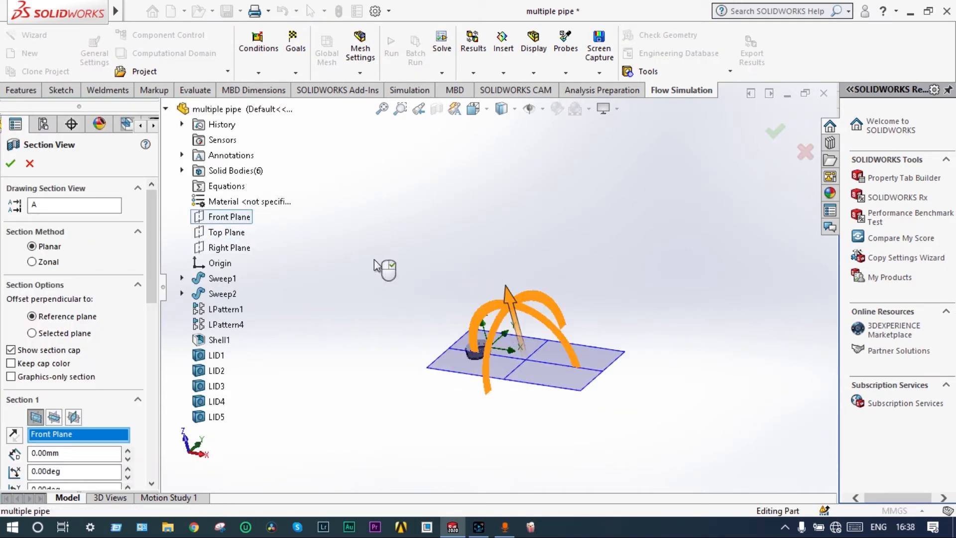
{"action": "left_click_drag", "start_coordinate": [520, 322], "coordinate": [512, 271]}
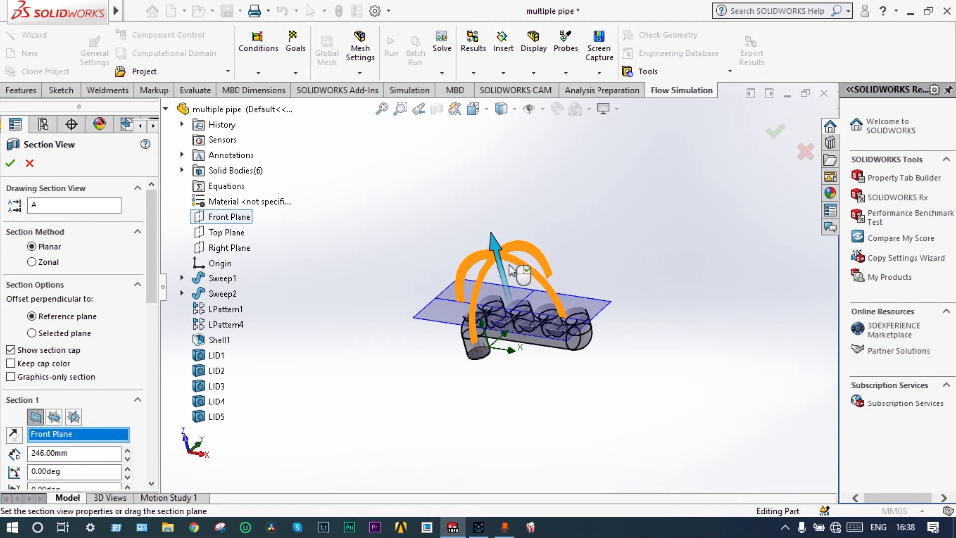
{"action": "left_click", "coordinate": [775, 135]}
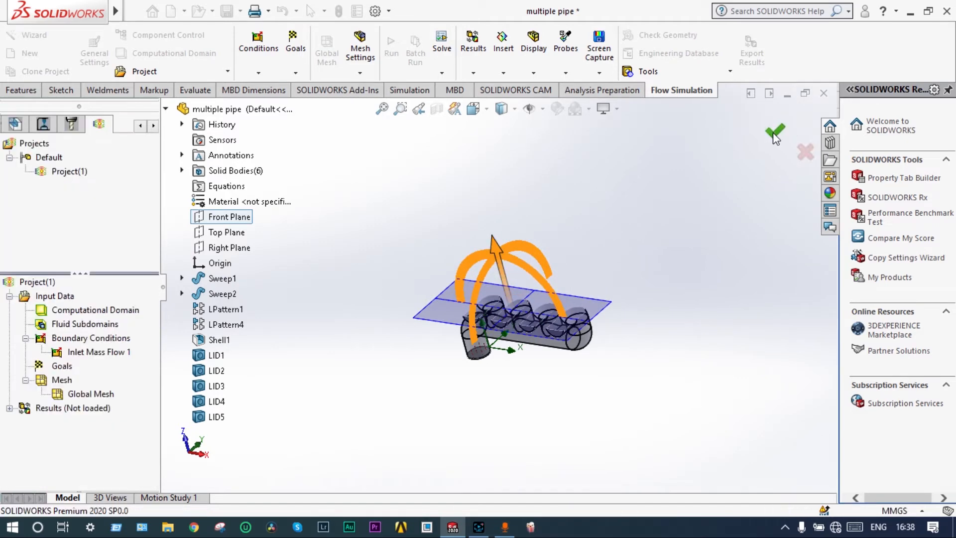
- Apply an Environment Pressure boundary condition of 101325 Pa to the inner faces of the four outlet lids
{"action": "scroll", "coordinate": [600, 312], "scroll_direction": "down", "scroll_amount": 5}
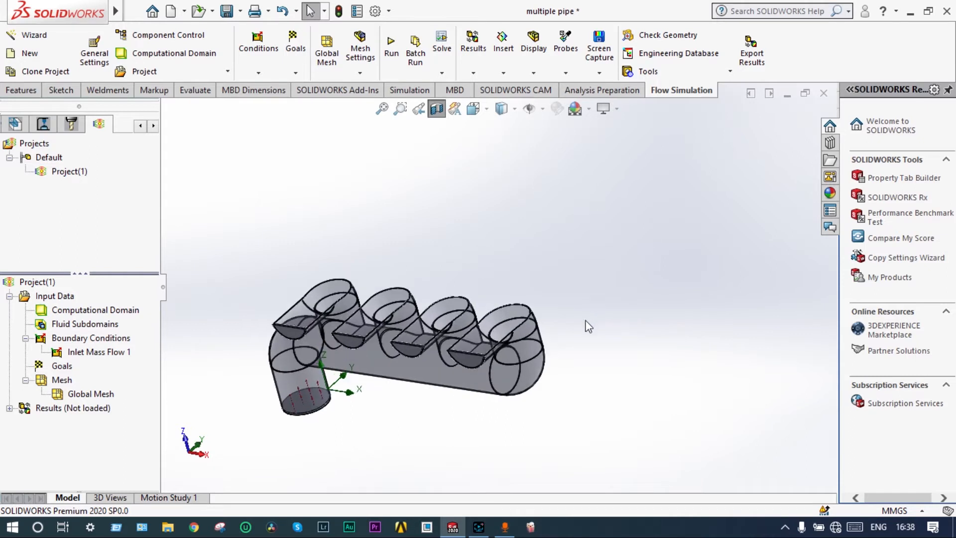
{"action": "middle_click_drag", "start_coordinate": [589, 332], "coordinate": [534, 394]}
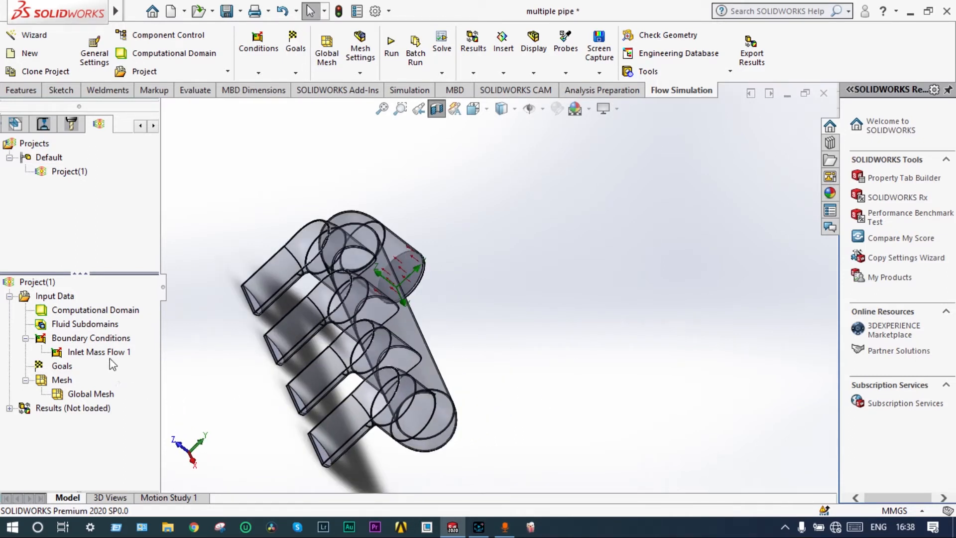
{"action": "right_click", "coordinate": [89, 342]}
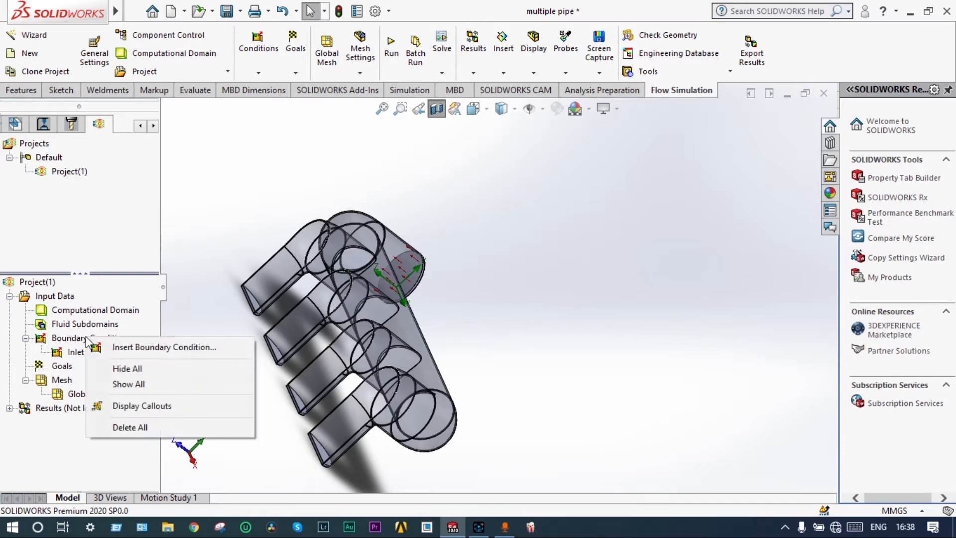
{"action": "left_click", "coordinate": [113, 348]}
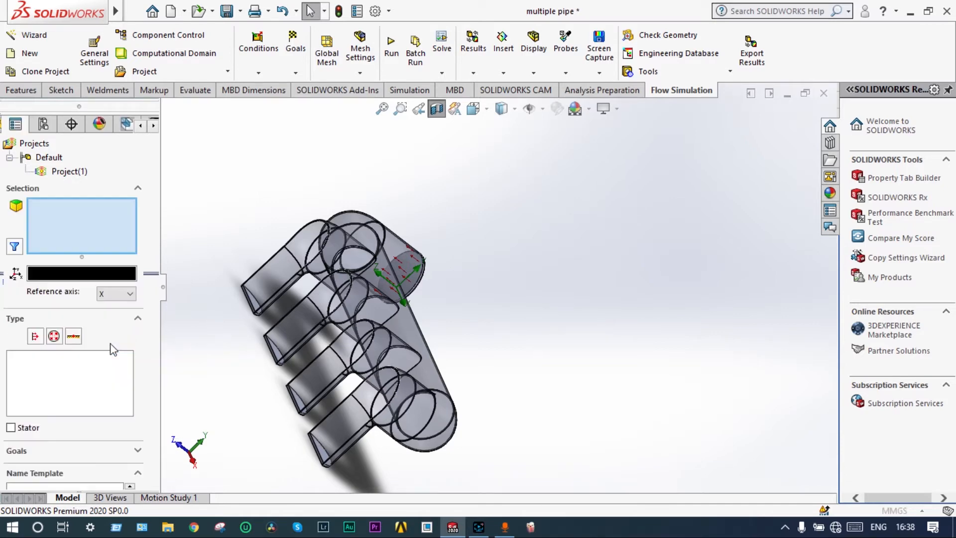
{"action": "left_click", "coordinate": [55, 336]}
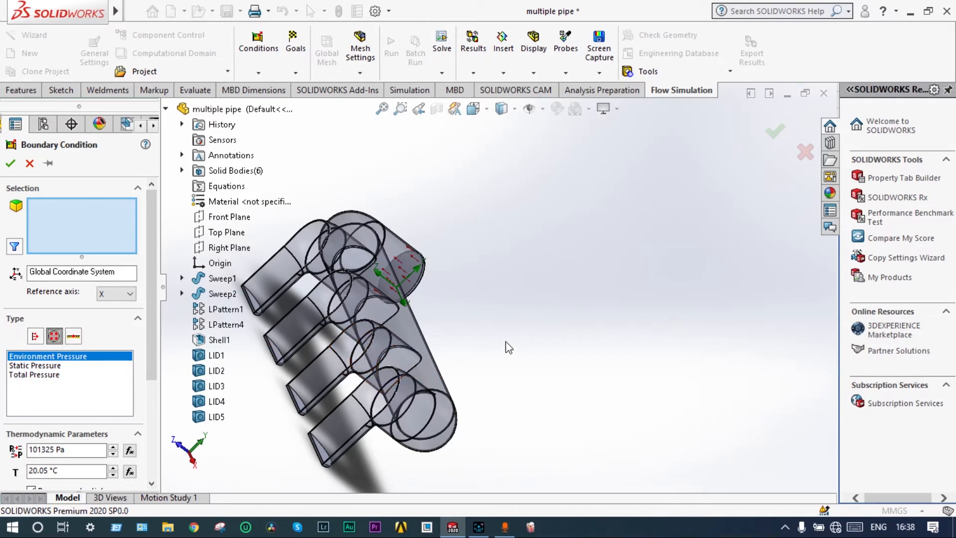
{"action": "mouse_move", "coordinate": [507, 347]}
{"action": "middle_mouse_down"}
{"action": "mouse_move", "coordinate": [499, 344]}
{"action": "mouse_move", "coordinate": [505, 363]}
{"action": "middle_mouse_up"}
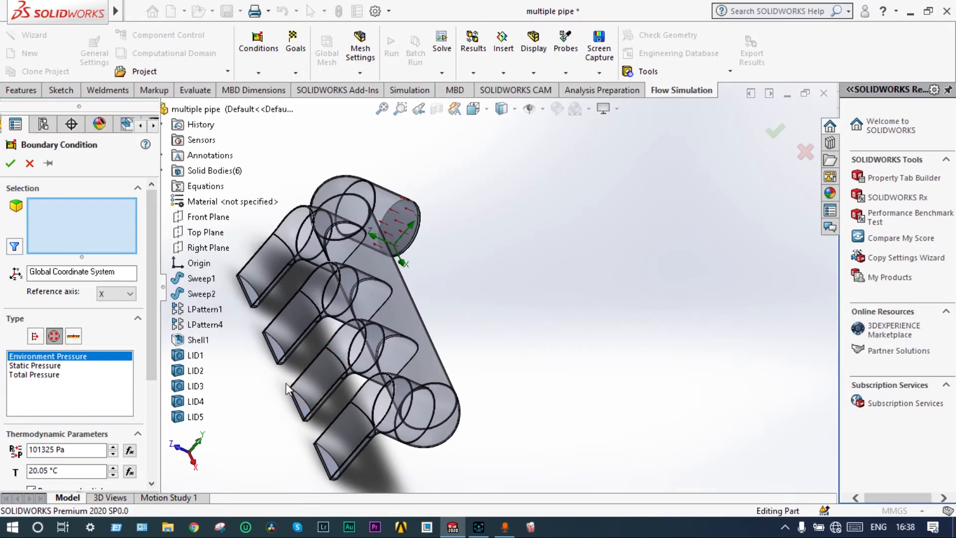
{"action": "key", "text": "ctrl+Up"}
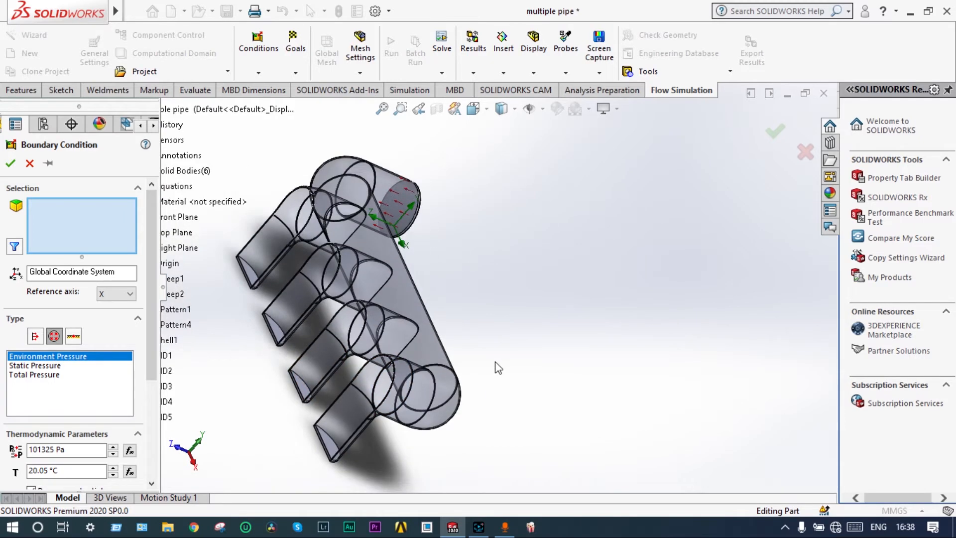
{"action": "left_click", "coordinate": [252, 278]}
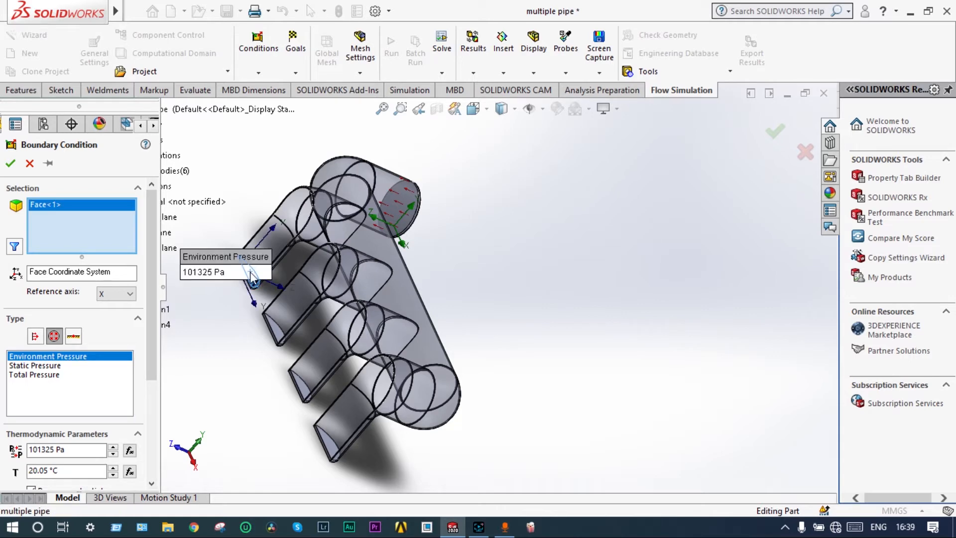
{"action": "left_click", "coordinate": [277, 335]}
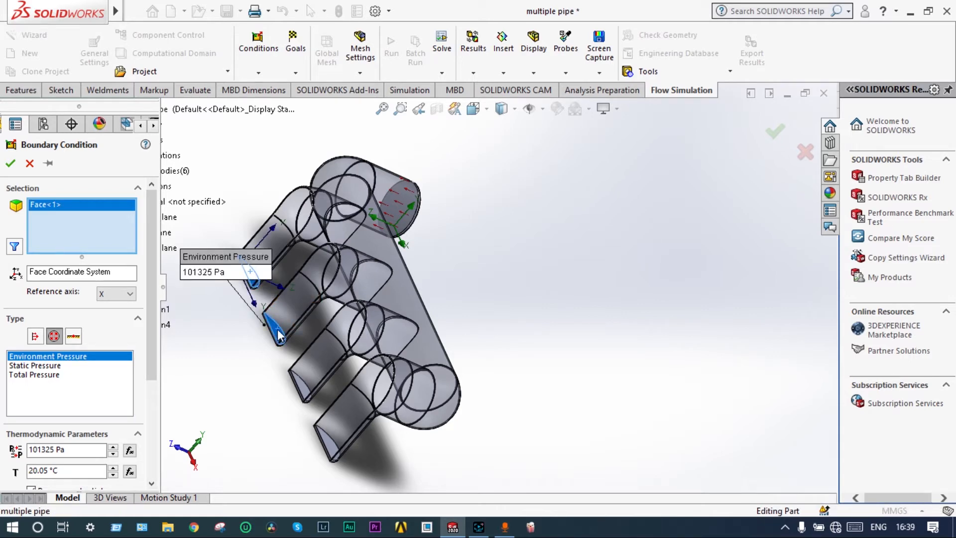
{"action": "left_click", "coordinate": [305, 391]}
{"action": "left_click", "coordinate": [321, 441]}
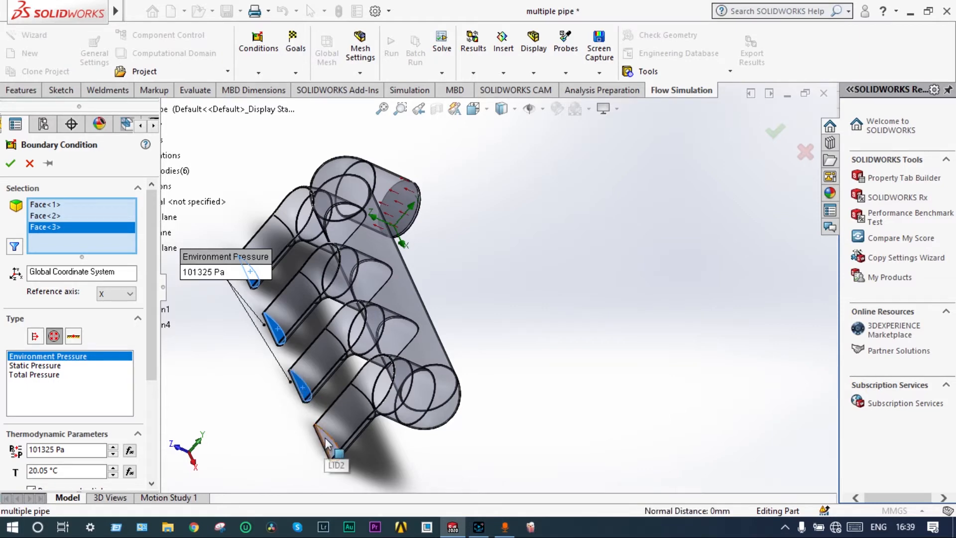
{"action": "left_click", "coordinate": [10, 163]}
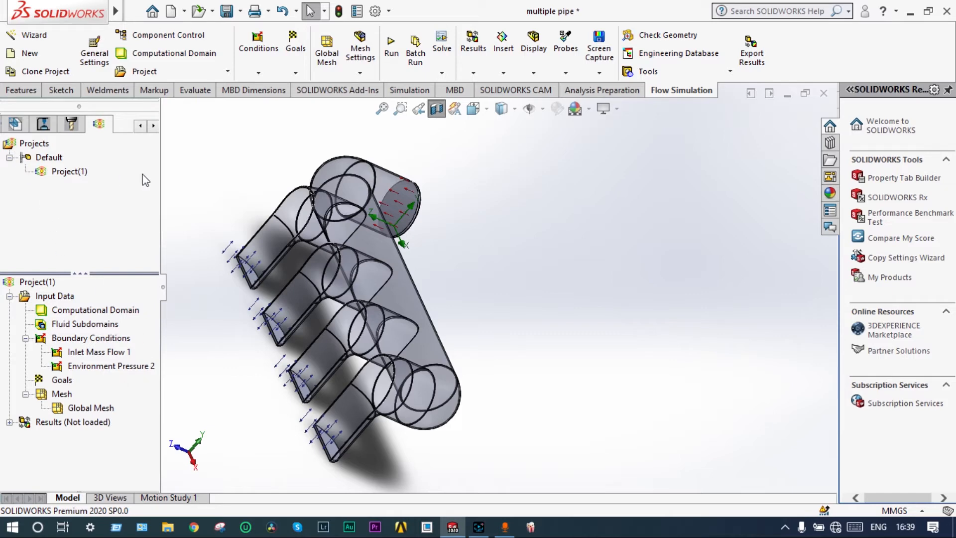
- Turn off the section view and fit the complete manifold in the view
{"action": "left_click", "coordinate": [437, 108]}
{"action": "middle_click_drag", "start_coordinate": [478, 327], "coordinate": [528, 288]}
{"action": "scroll", "coordinate": [528, 288], "scroll_direction": "up", "scroll_amount": 6}
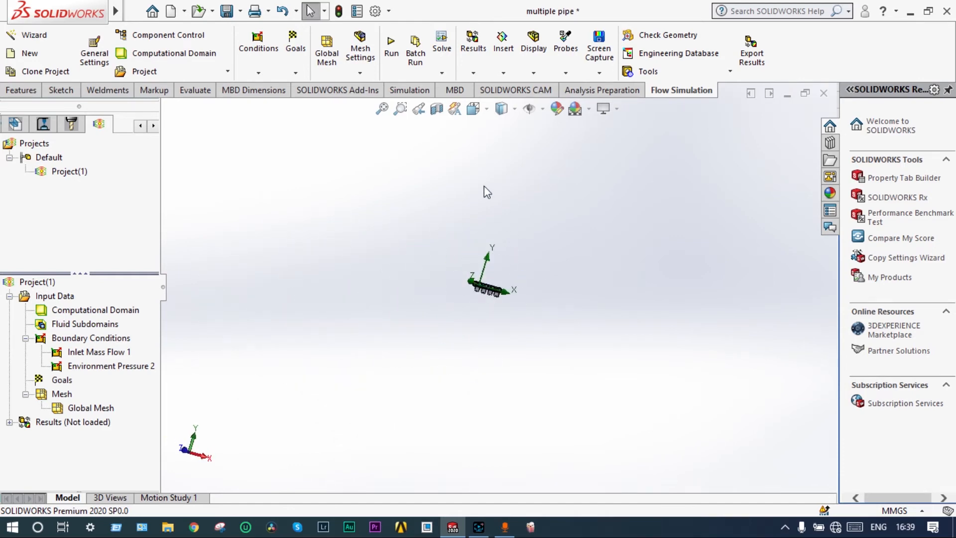
{"action": "left_click", "coordinate": [400, 108]}
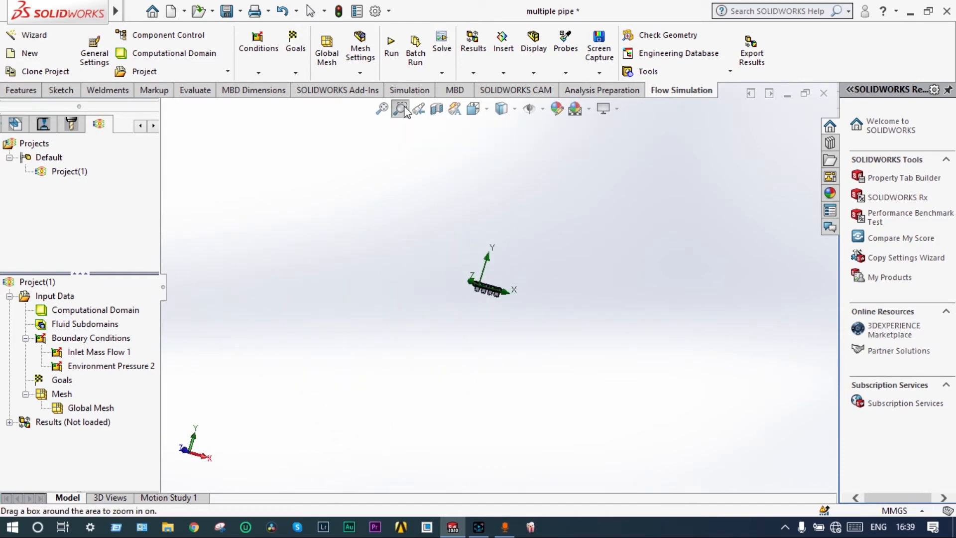
{"action": "left_click", "coordinate": [382, 109]}
{"action": "middle_click_drag", "start_coordinate": [320, 269], "coordinate": [311, 320]}
{"action": "scroll", "coordinate": [312, 327], "scroll_direction": "up", "scroll_amount": 8}
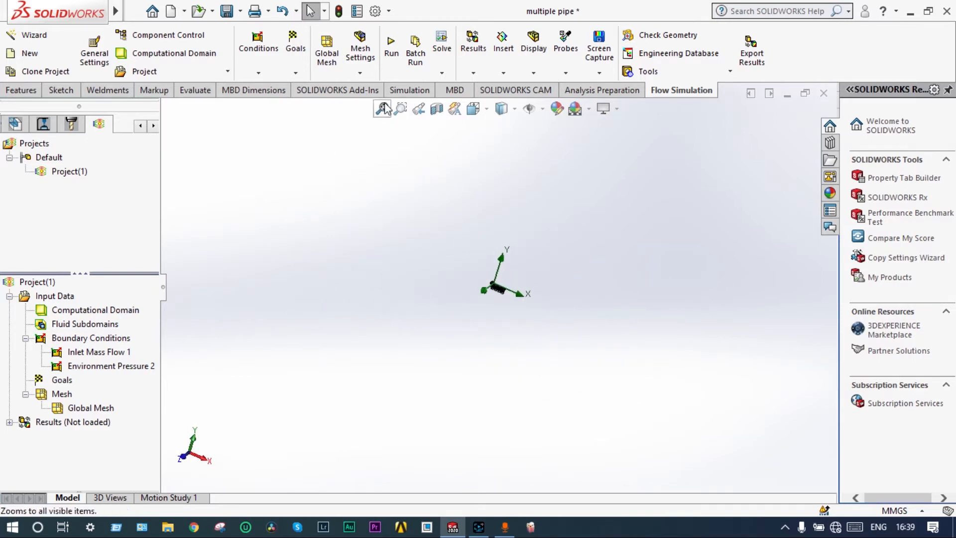
{"action": "left_click", "coordinate": [383, 108]}
{"action": "right_click", "coordinate": [66, 380]}
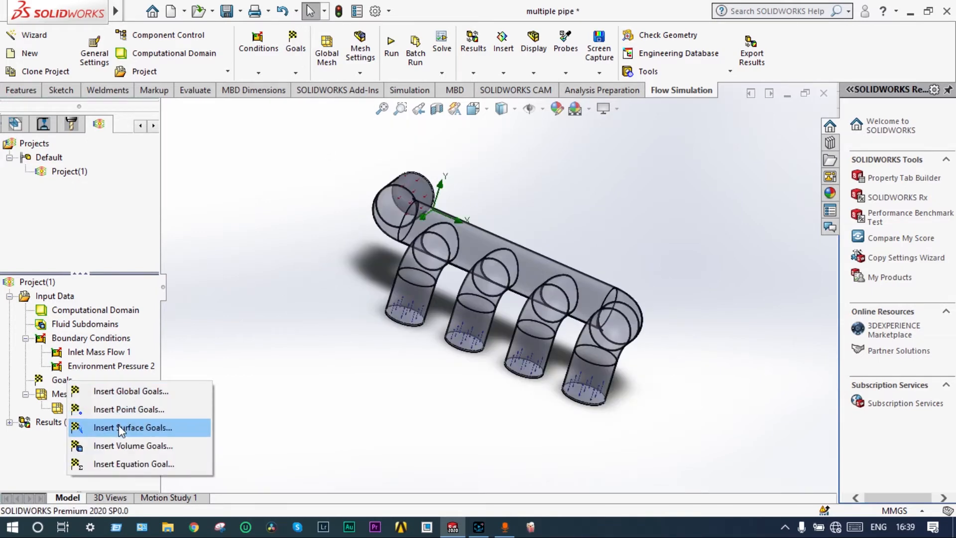
{"action": "left_click", "coordinate": [118, 428]}
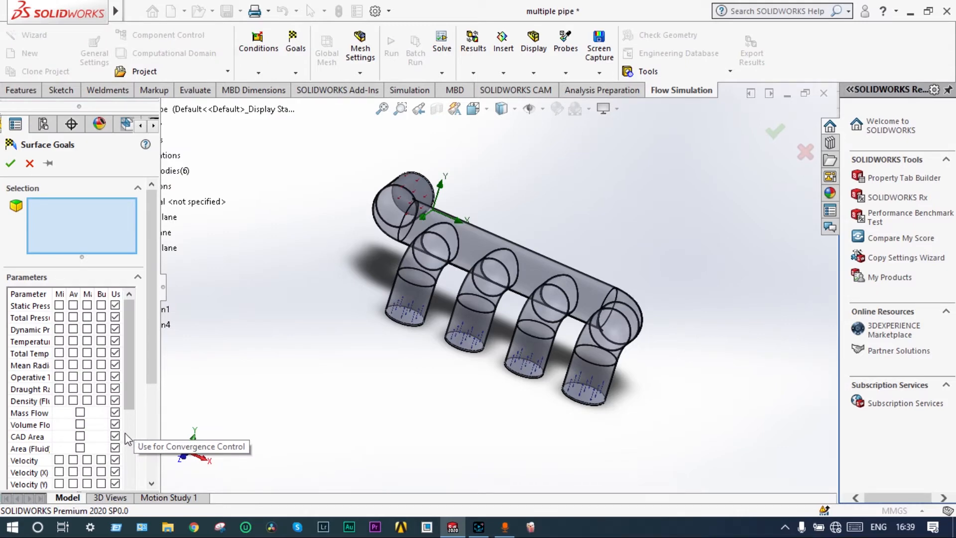
{"action": "left_click", "coordinate": [79, 412]}
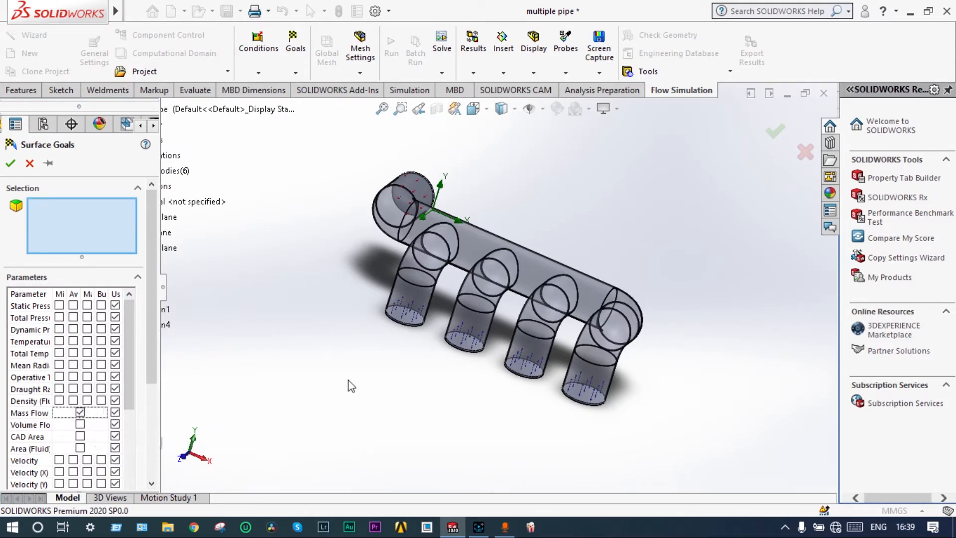
{"action": "middle_click_drag", "start_coordinate": [354, 381], "coordinate": [395, 335]}
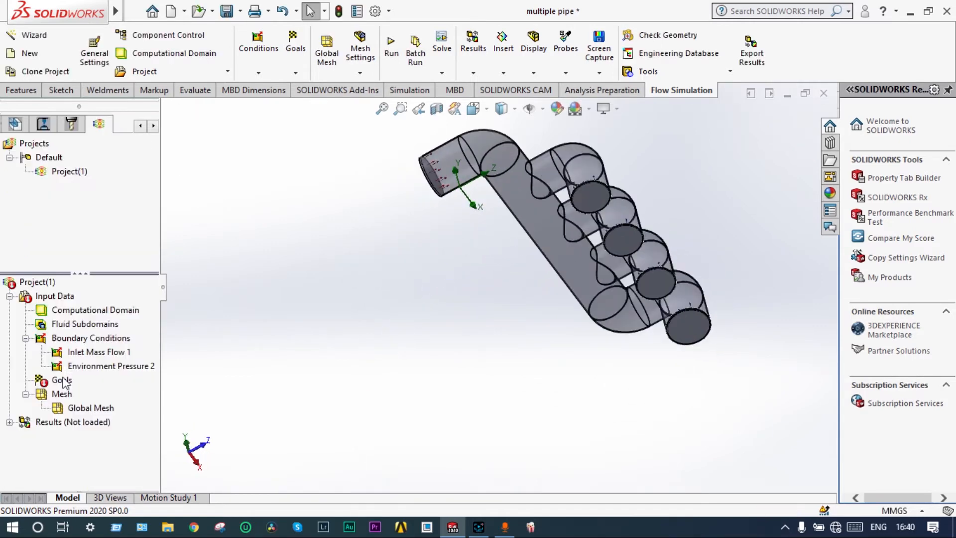
- Add a Mass Flow Rate surface goal on the LID3 body, the outlet lid nearest the inlet
{"action": "right_click", "coordinate": [63, 380]}
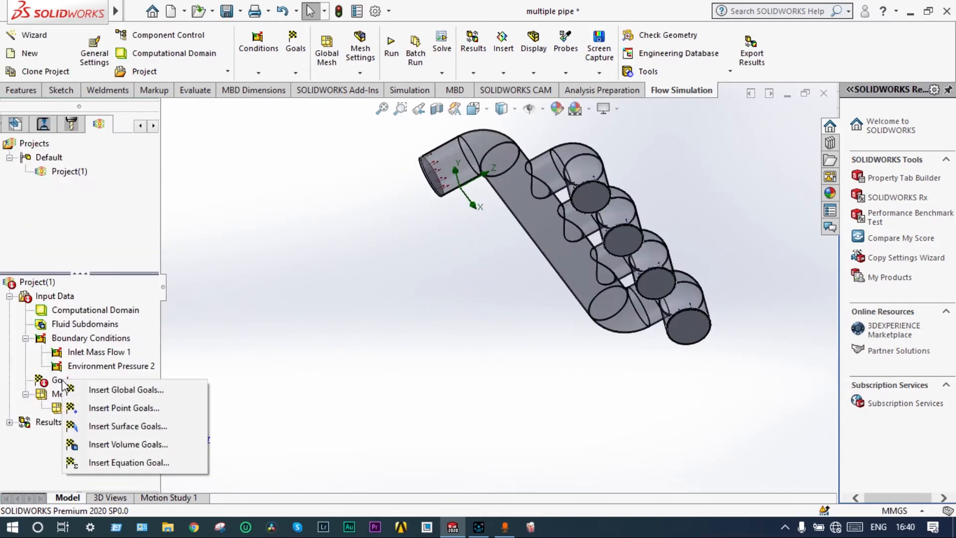
{"action": "left_click", "coordinate": [116, 427]}
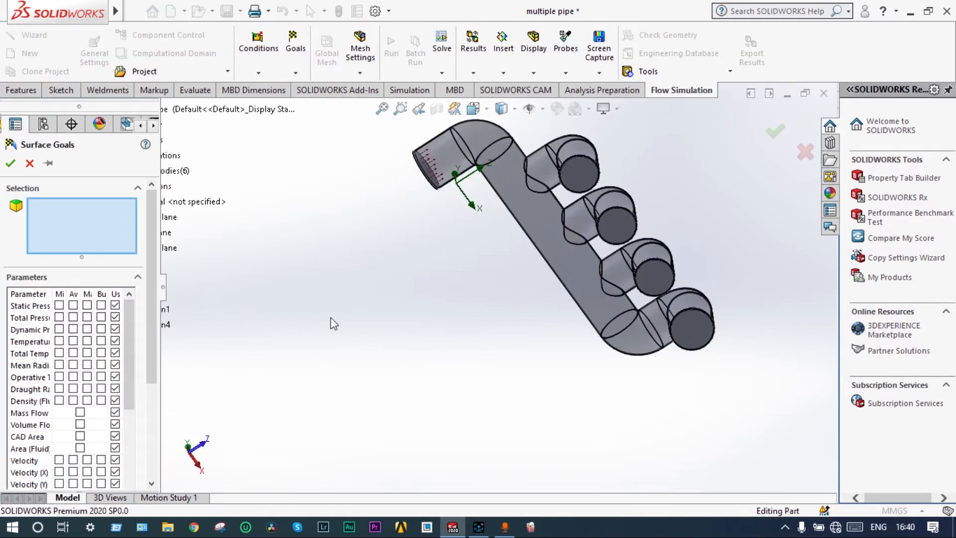
{"action": "left_click", "coordinate": [80, 413]}
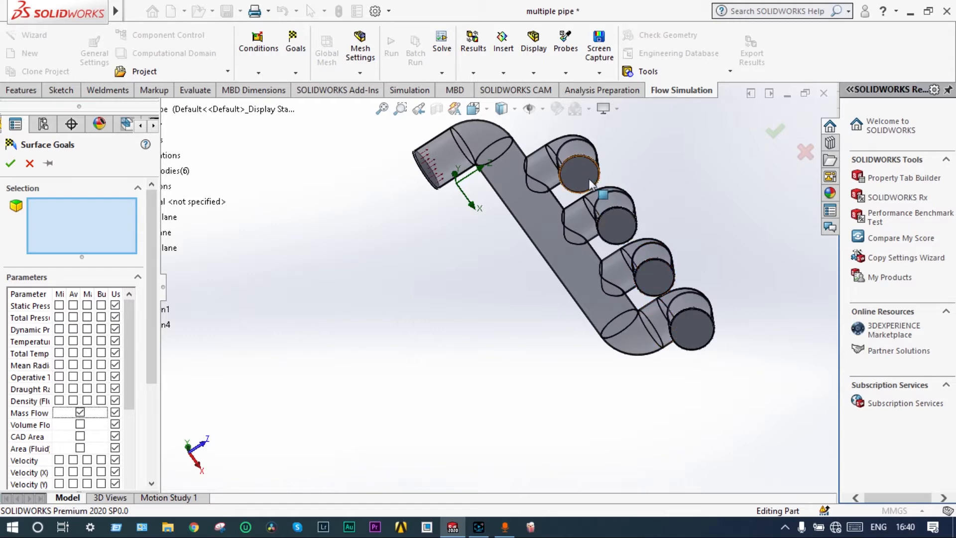
{"action": "scroll", "coordinate": [578, 168], "scroll_direction": "down", "scroll_amount": 4}
{"action": "scroll", "coordinate": [559, 219], "scroll_direction": "down", "scroll_amount": 3}
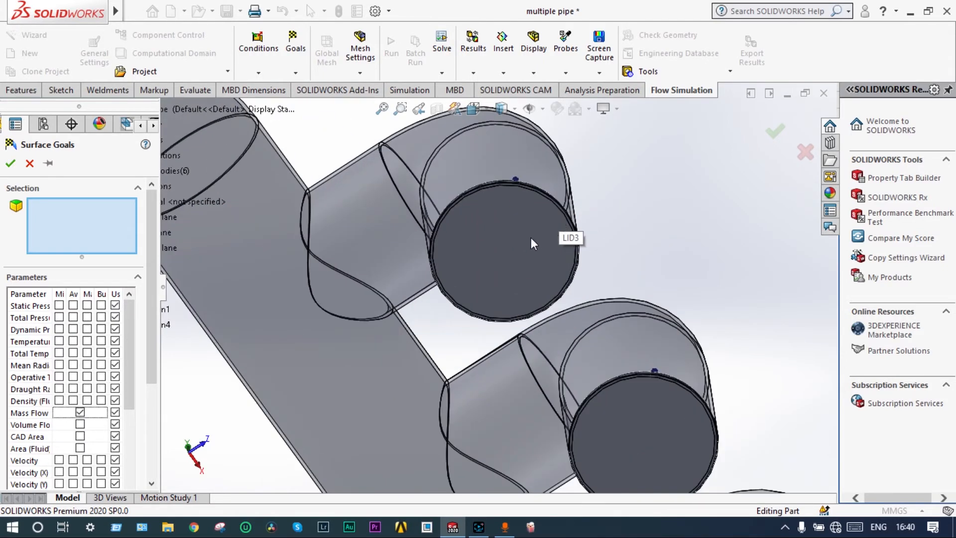
{"action": "right_click", "coordinate": [499, 225]}
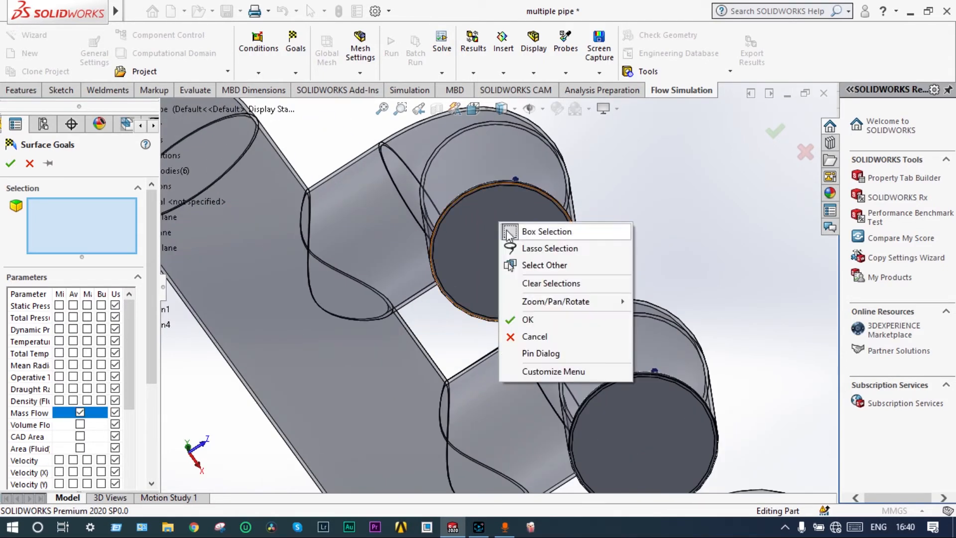
{"action": "left_click", "coordinate": [530, 265]}
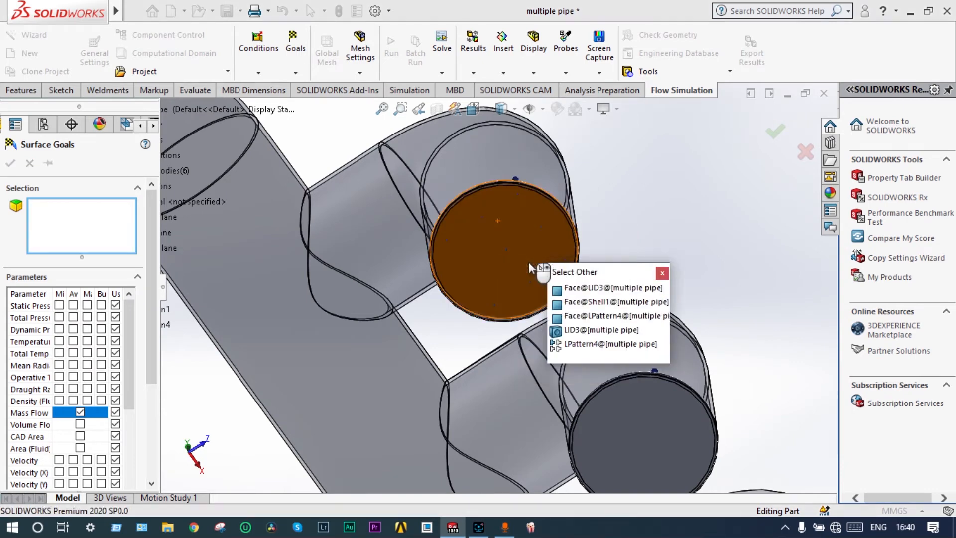
{"action": "left_click", "coordinate": [561, 331]}
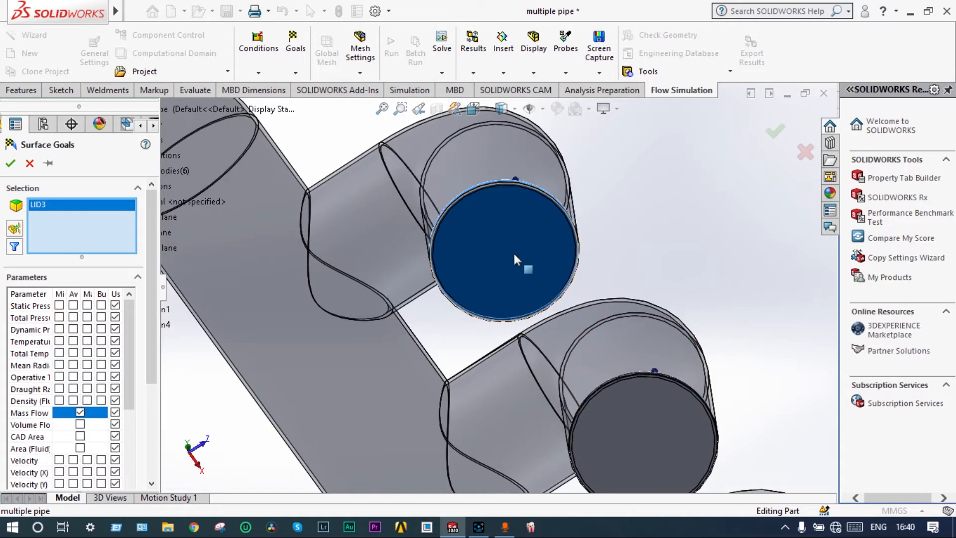
{"action": "left_click", "coordinate": [10, 163]}
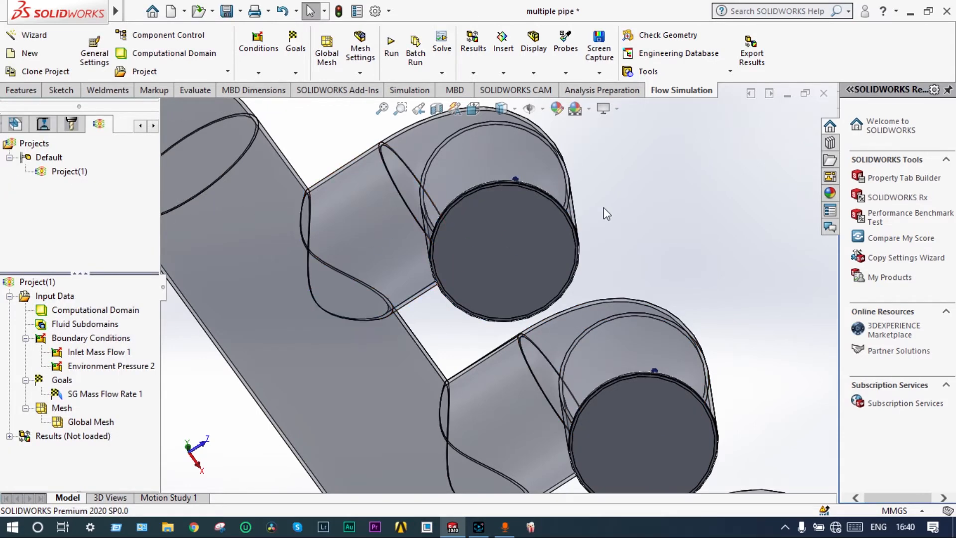
- Add a Mass Flow Rate surface goal on the LID4 body, the second outlet lid from the inlet
{"action": "right_click", "coordinate": [62, 380]}
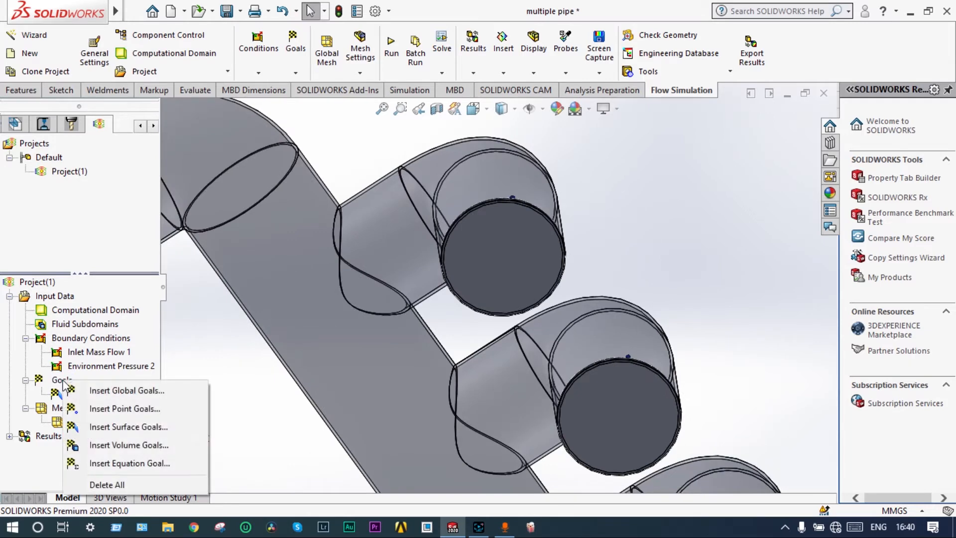
{"action": "left_click", "coordinate": [122, 427]}
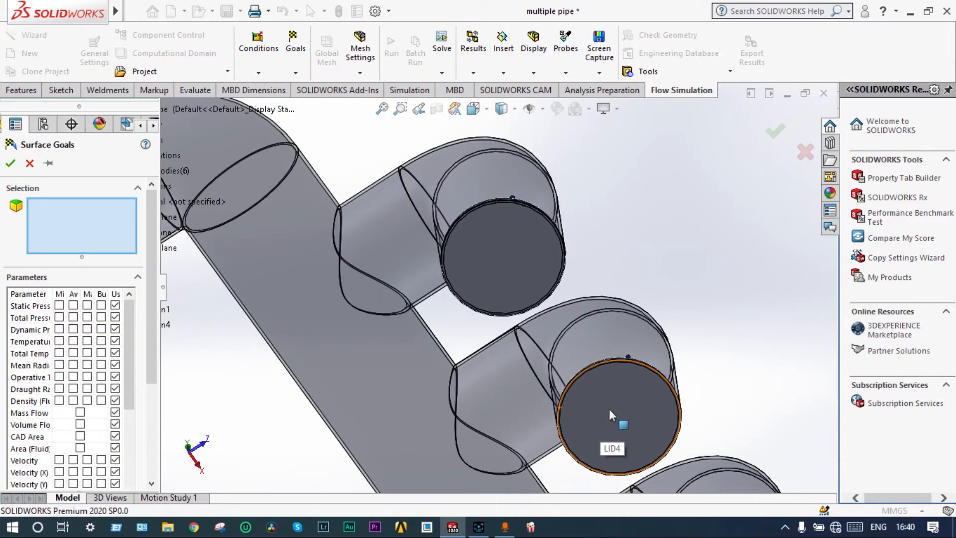
{"action": "left_click", "coordinate": [80, 413]}
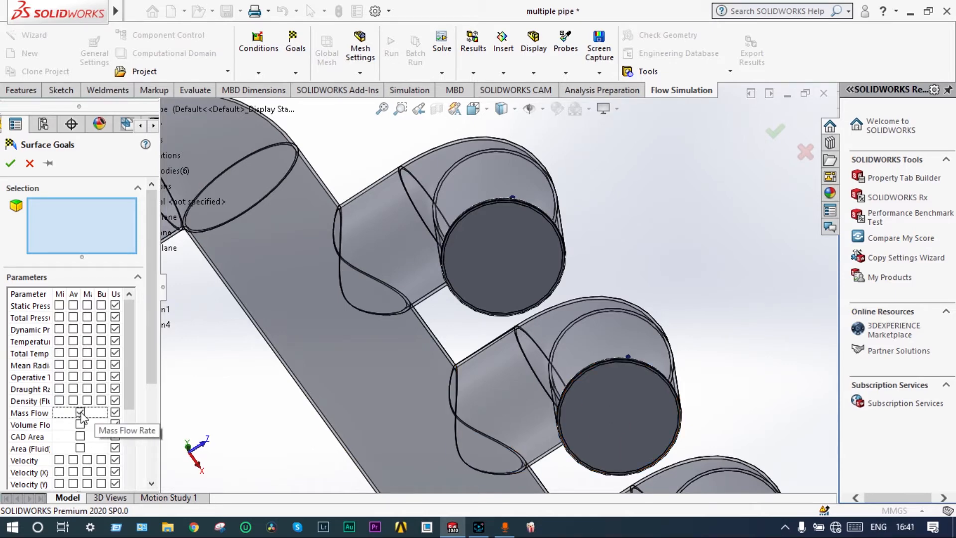
{"action": "right_click", "coordinate": [608, 392]}
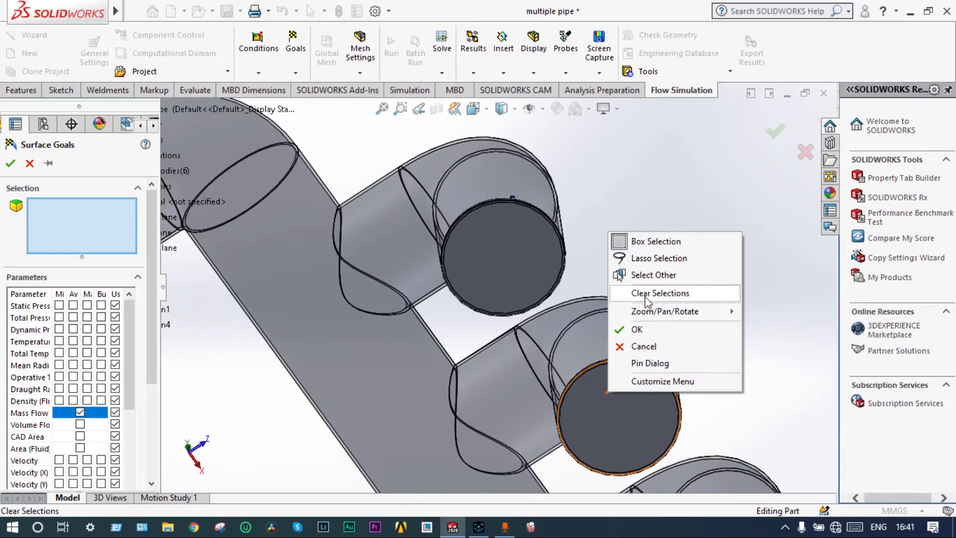
{"action": "left_click", "coordinate": [652, 276]}
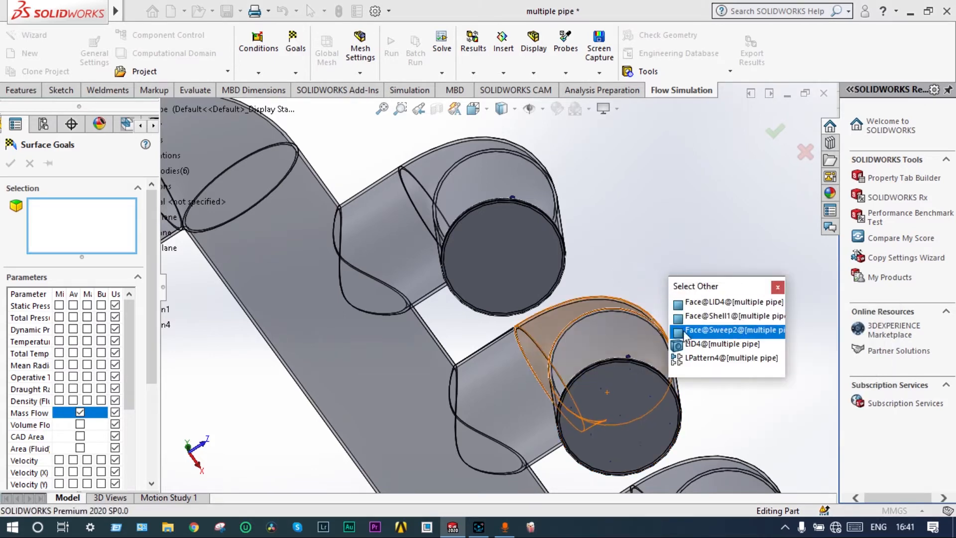
{"action": "left_click", "coordinate": [688, 344]}
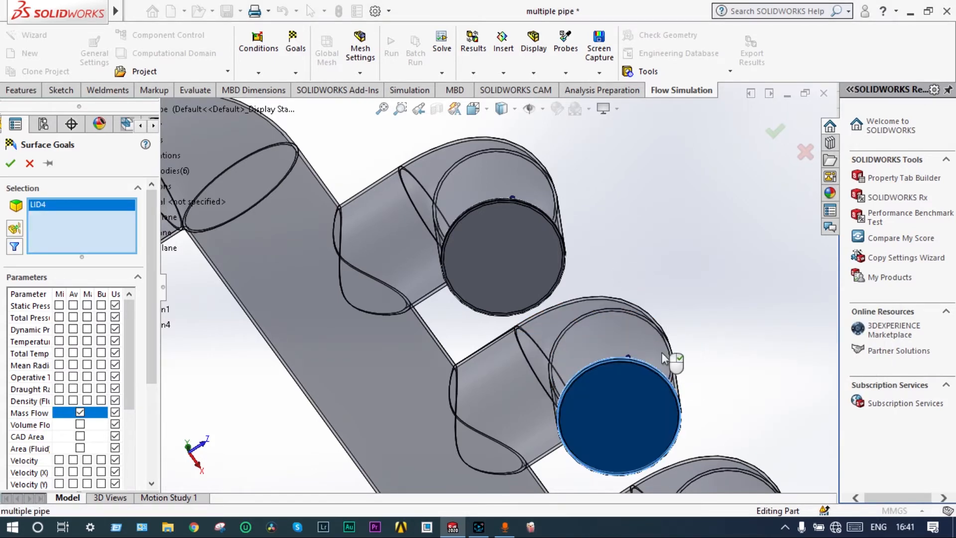
{"action": "left_click", "coordinate": [15, 163]}
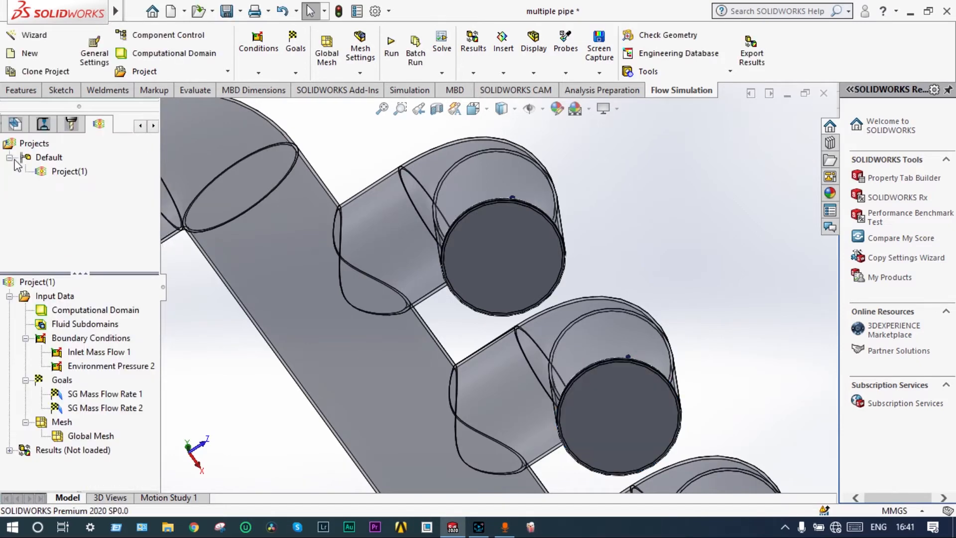
- Add a Mass Flow Rate surface goal on the LID1 body, the third outlet lid from the inlet
{"action": "key", "text": "f"}
{"action": "scroll", "coordinate": [608, 447], "scroll_direction": "down", "scroll_amount": 1}
{"action": "middle_click_drag", "start_coordinate": [612, 451], "coordinate": [591, 419], "text": "ctrl"}
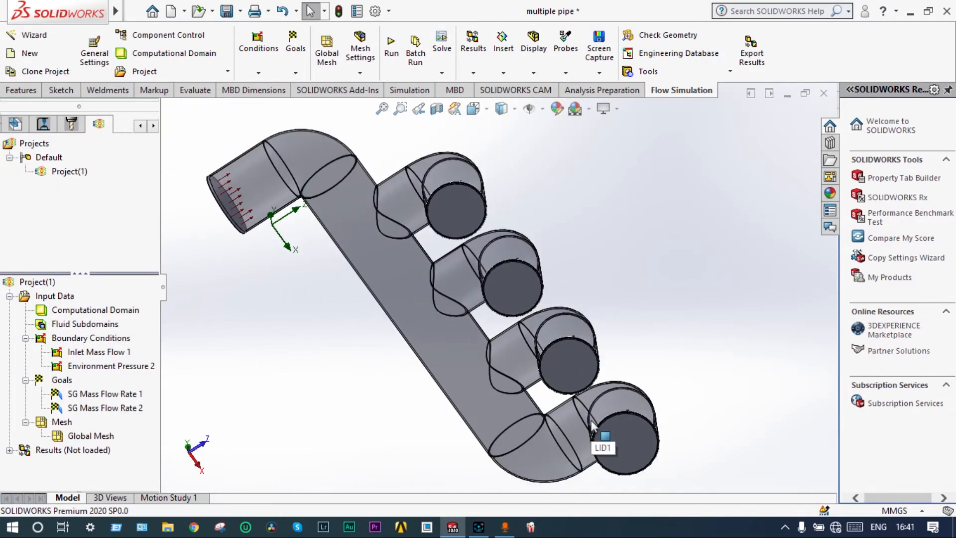
{"action": "right_click", "coordinate": [67, 382]}
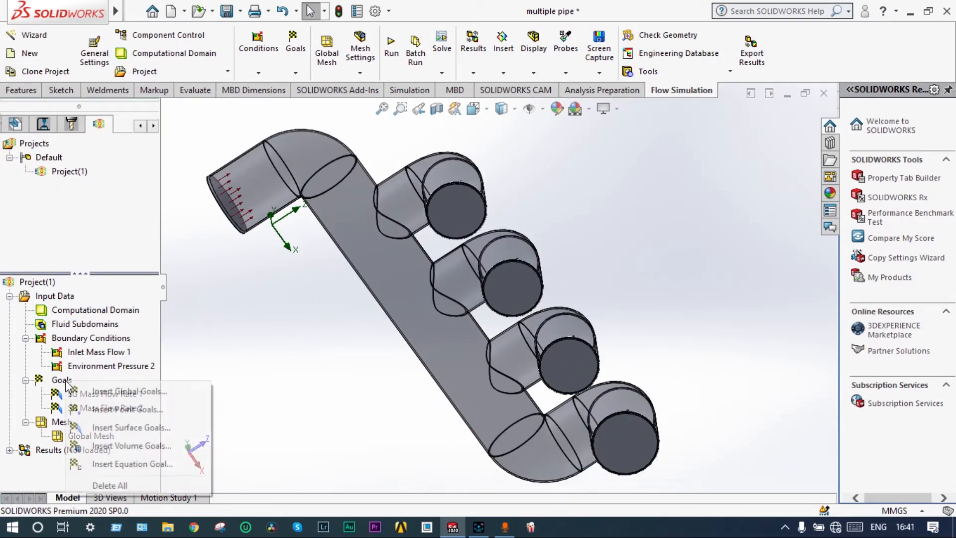
{"action": "left_click", "coordinate": [115, 429]}
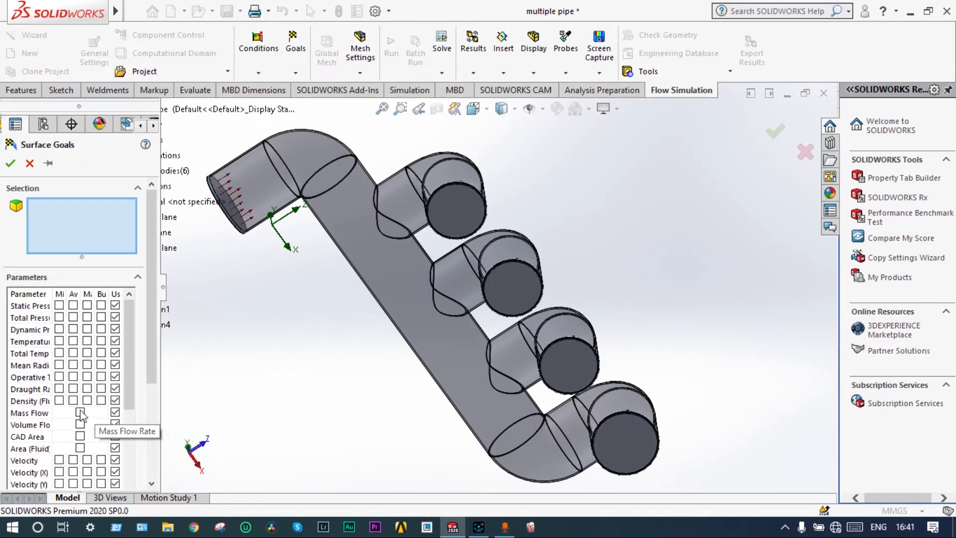
{"action": "left_click", "coordinate": [80, 413]}
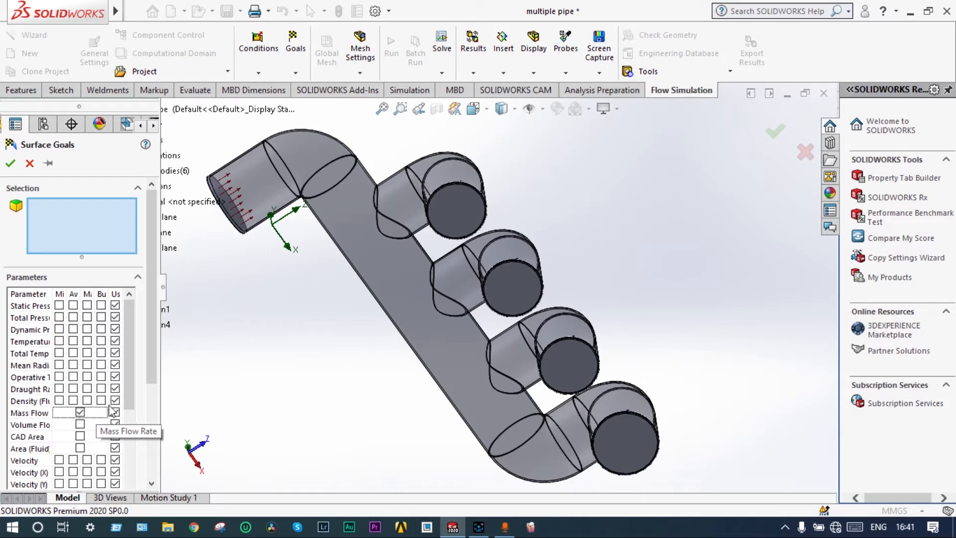
{"action": "right_click", "coordinate": [563, 359]}
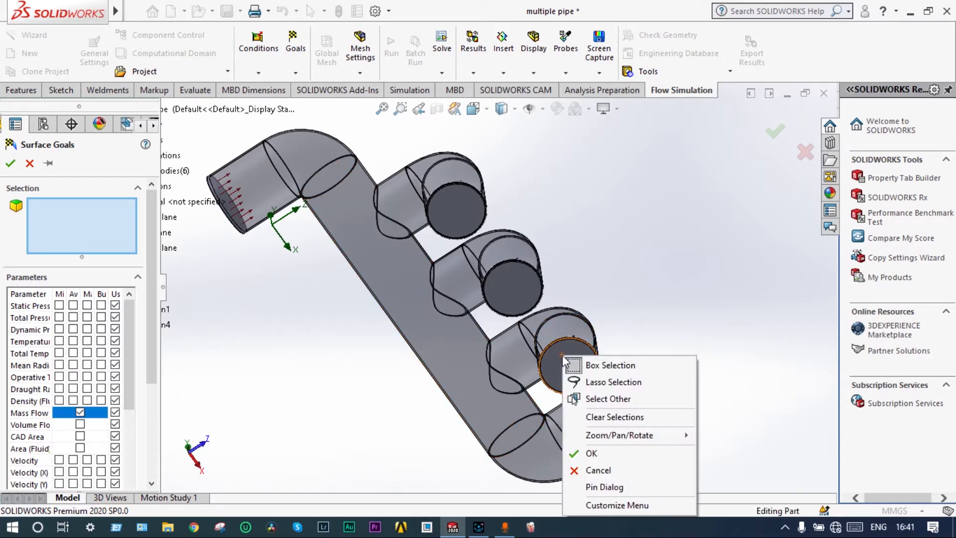
{"action": "left_click", "coordinate": [592, 400]}
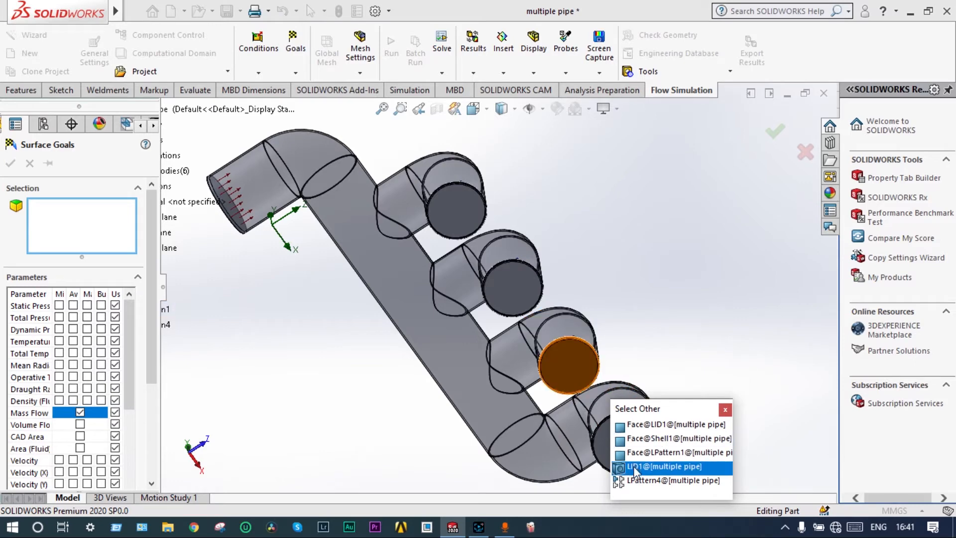
{"action": "left_click", "coordinate": [635, 467]}
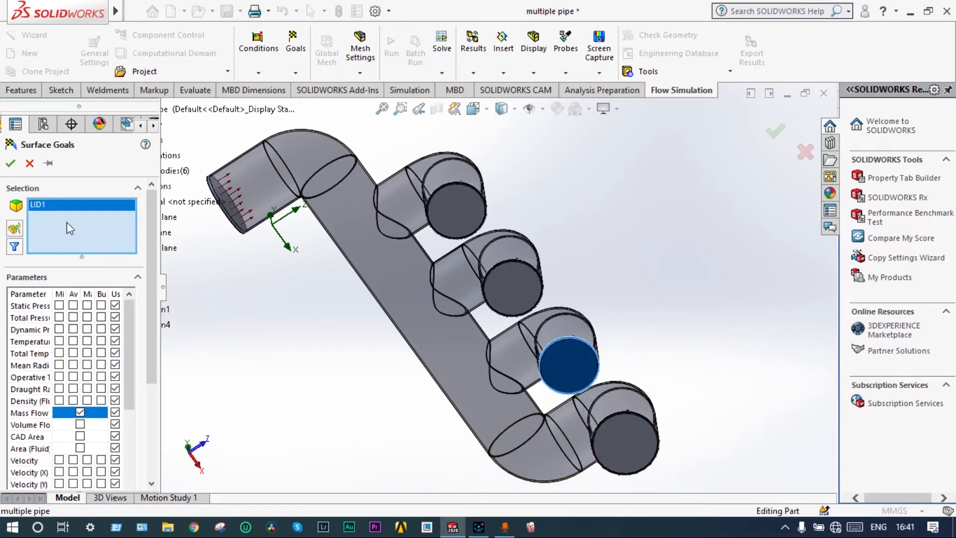
{"action": "left_click", "coordinate": [10, 163]}
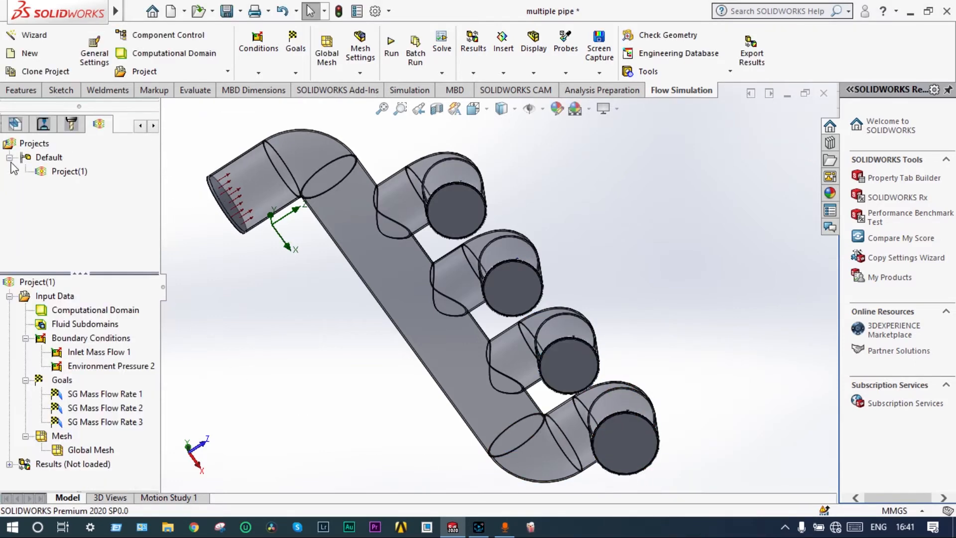
- Add a Mass Flow Rate surface goal on the LID2 body, the outlet lid farthest from the inlet
{"action": "right_click", "coordinate": [61, 385]}
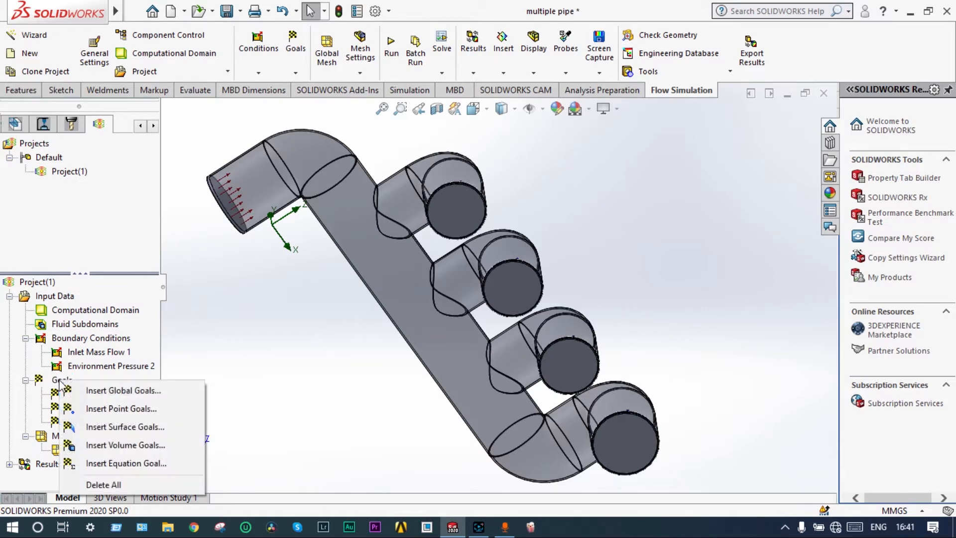
{"action": "left_click", "coordinate": [109, 428]}
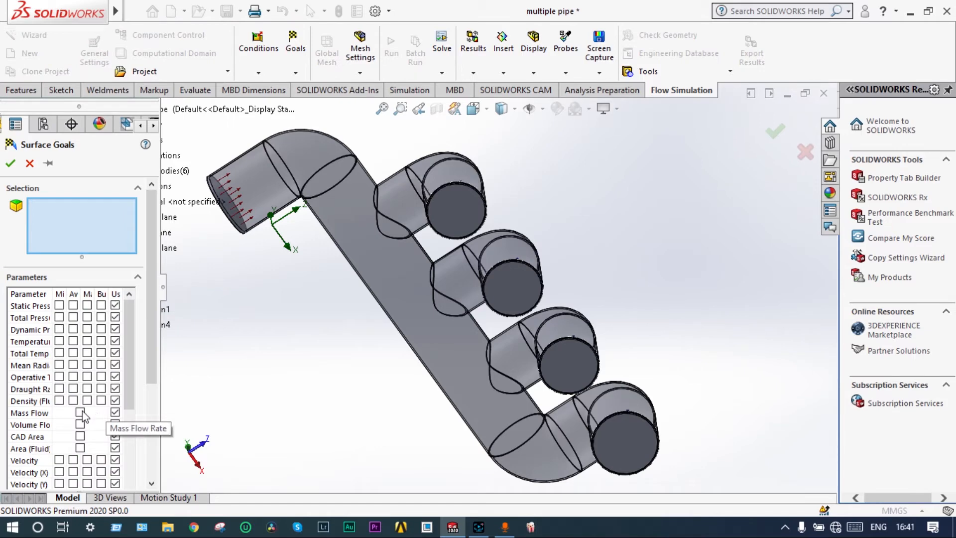
{"action": "left_click", "coordinate": [79, 412]}
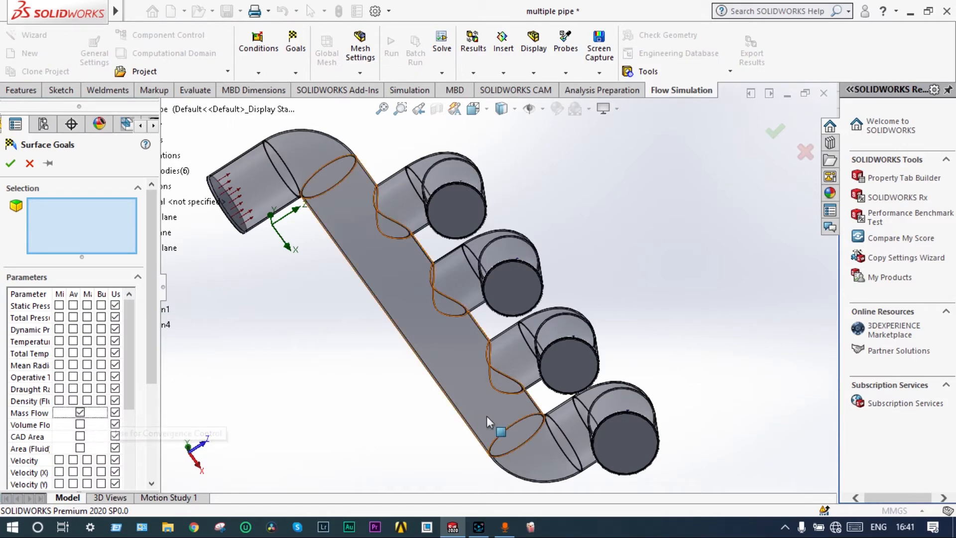
{"action": "left_click", "coordinate": [625, 436]}
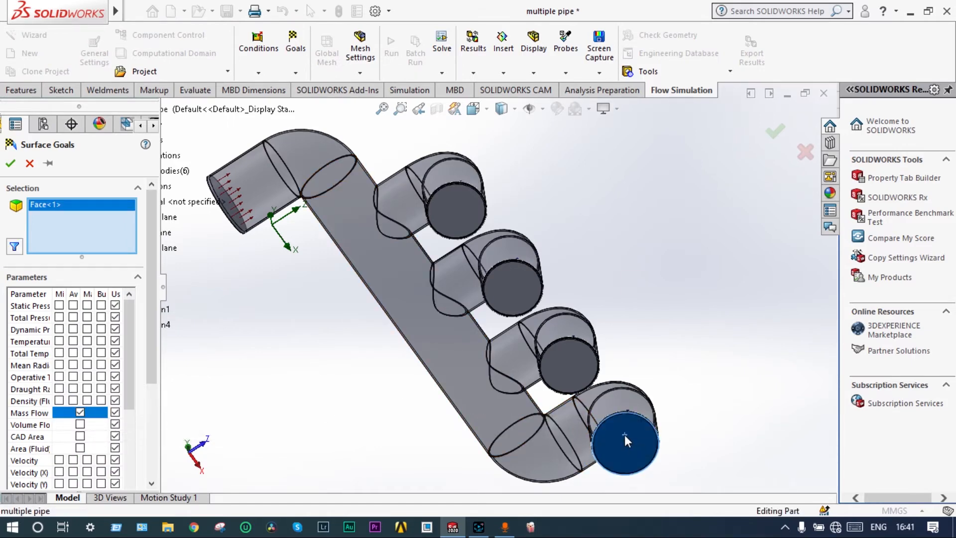
{"action": "right_click", "coordinate": [624, 434]}
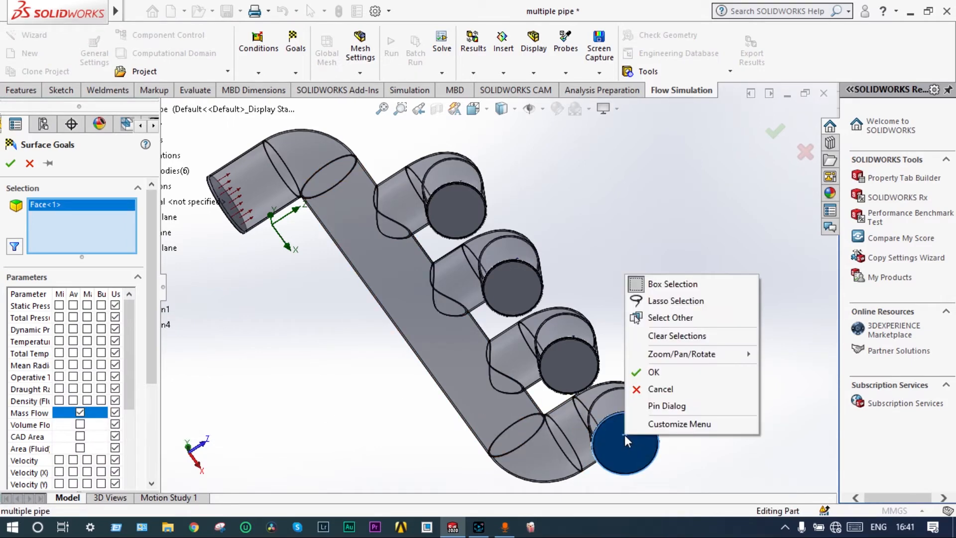
{"action": "left_click", "coordinate": [668, 318]}
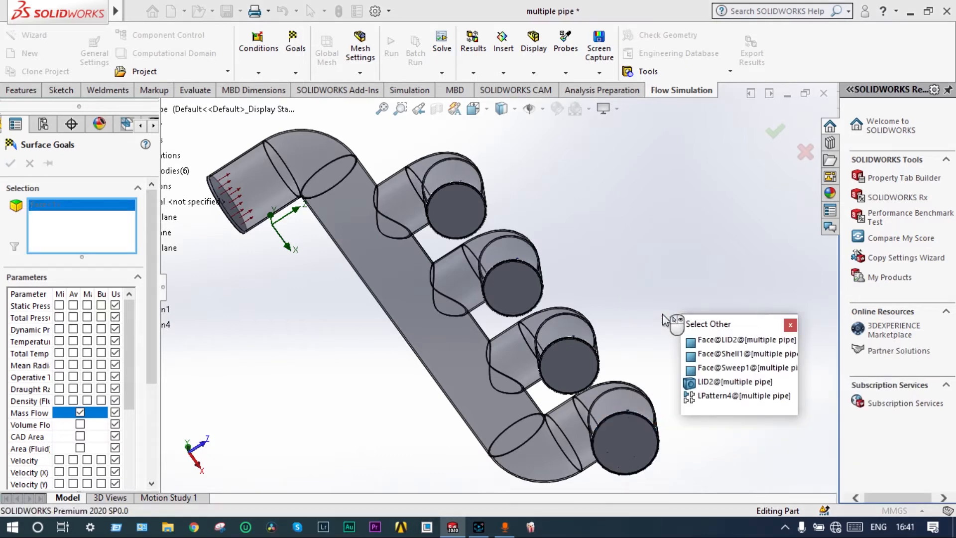
{"action": "left_click", "coordinate": [703, 382]}
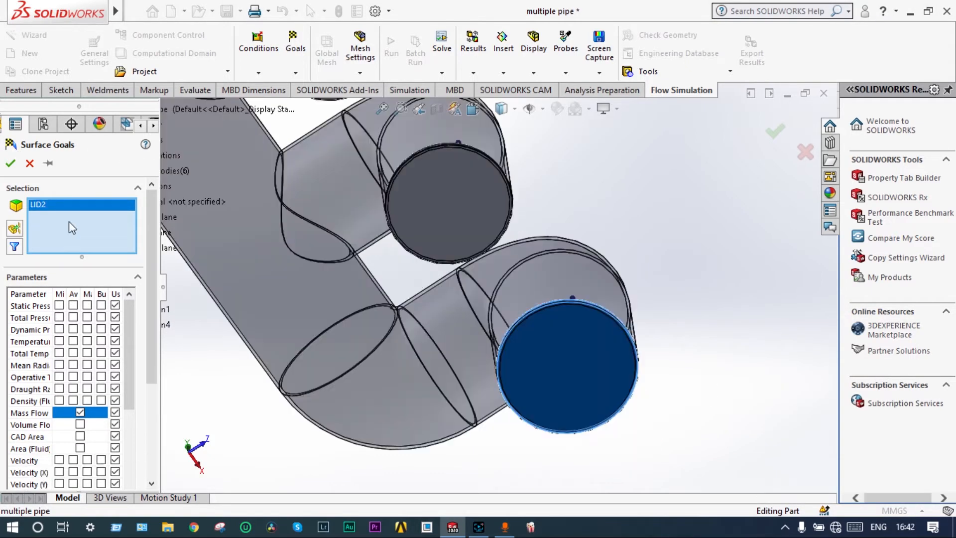
{"action": "left_click", "coordinate": [11, 164]}
- Add an equation goal that averages the four outlet goals: the sum of SG Mass Flow Rate 1 to 4, divided by 4
{"action": "scroll", "coordinate": [313, 276], "scroll_direction": "up", "scroll_amount": 8}
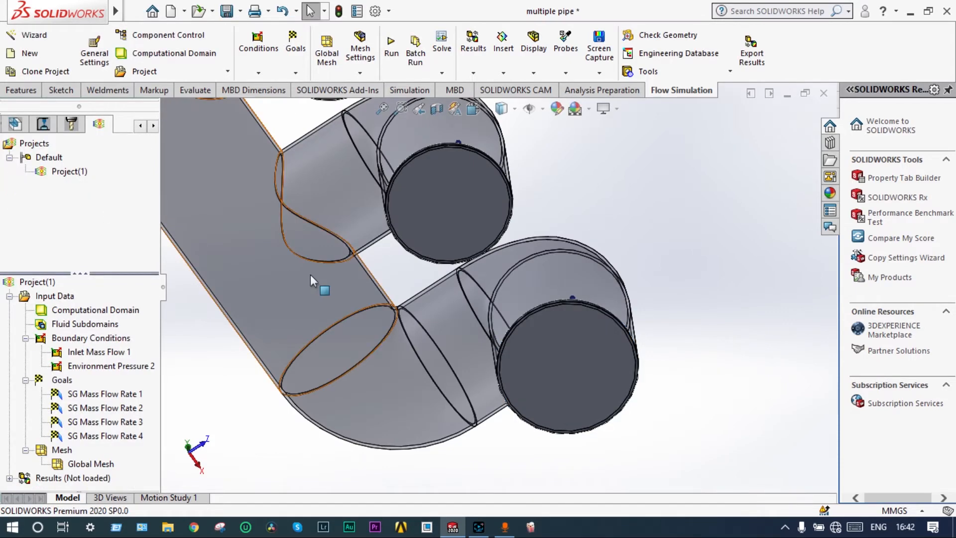
{"action": "middle_click_drag", "start_coordinate": [315, 276], "coordinate": [298, 320]}
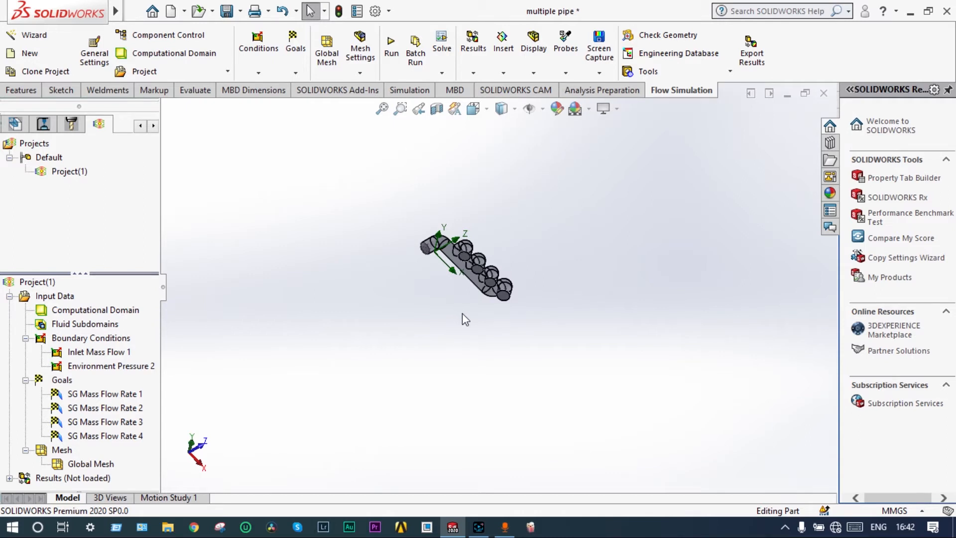
{"action": "right_click", "coordinate": [59, 382]}
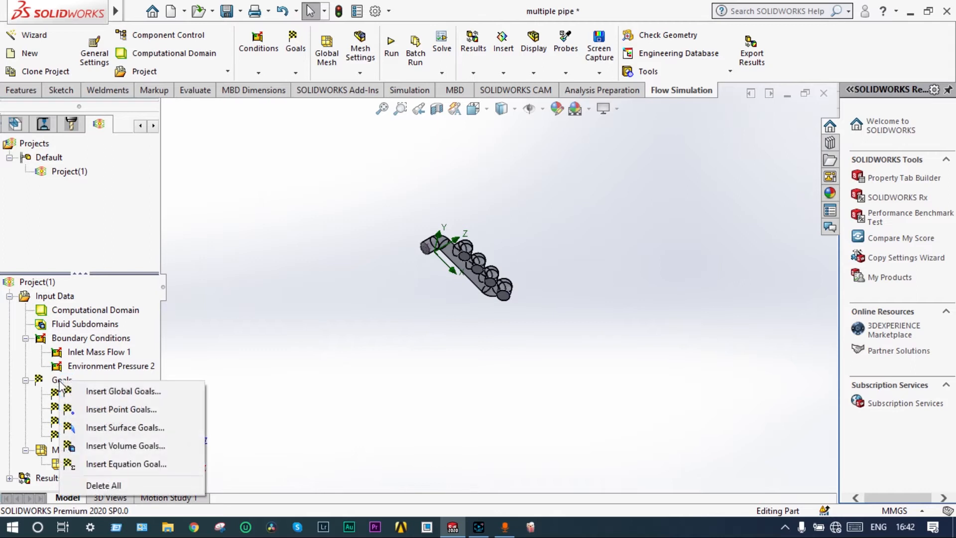
{"action": "left_click", "coordinate": [119, 462]}
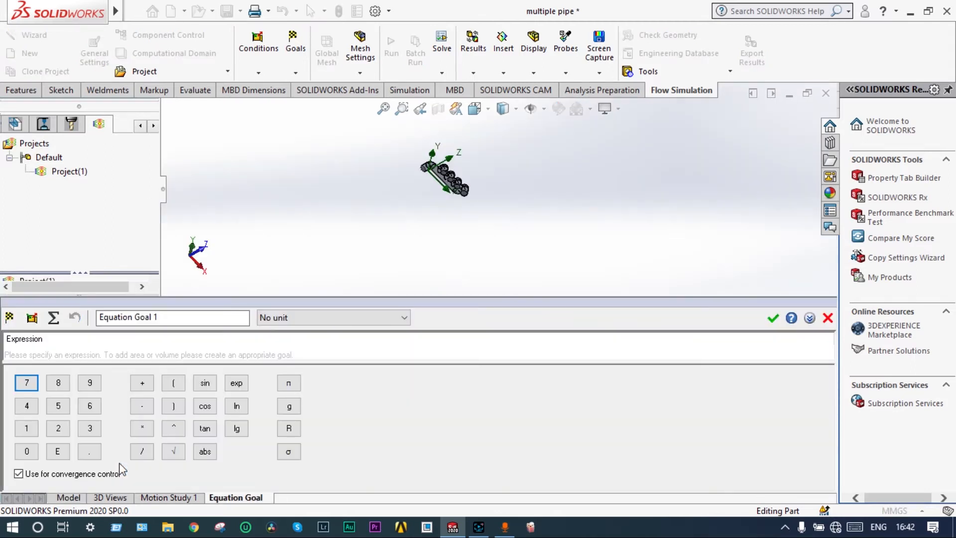
{"action": "left_click", "coordinate": [11, 319]}
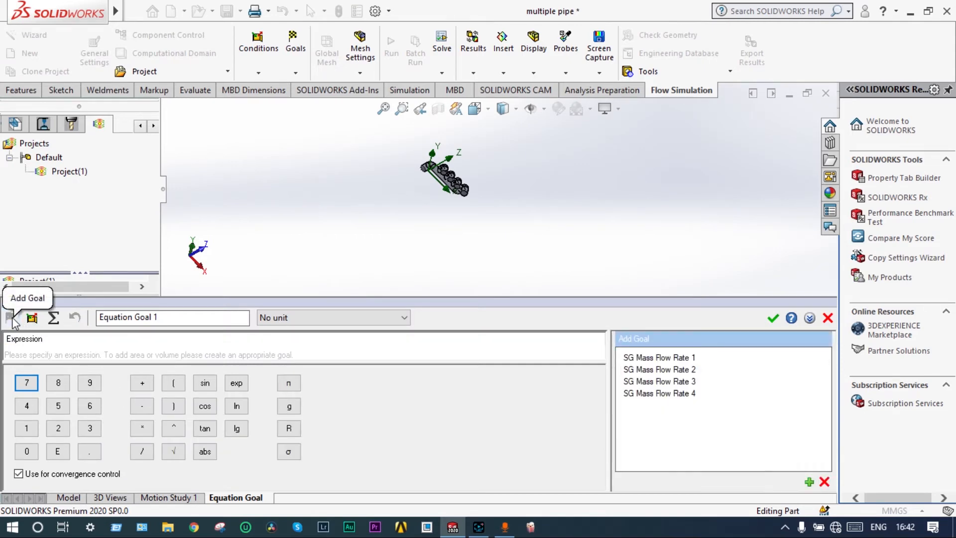
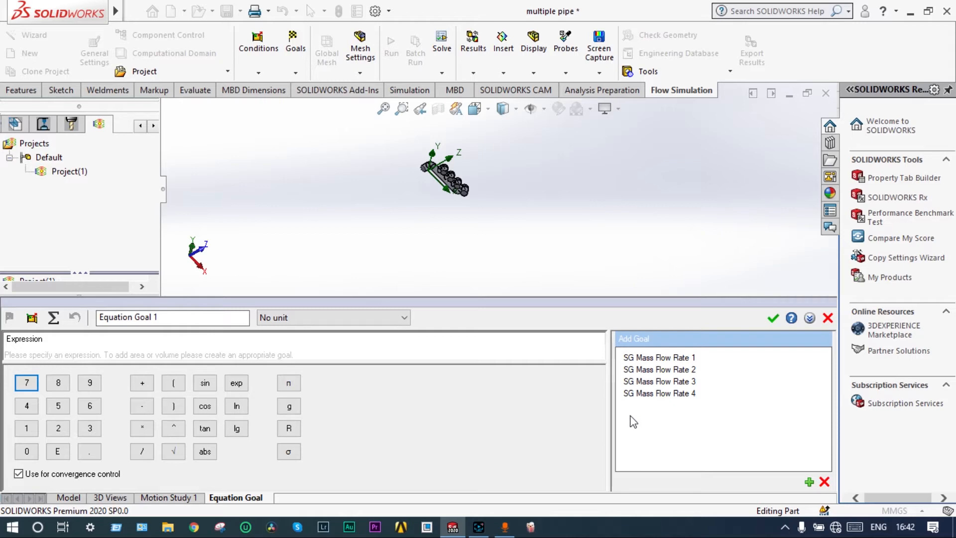
{"action": "left_click", "coordinate": [174, 384]}
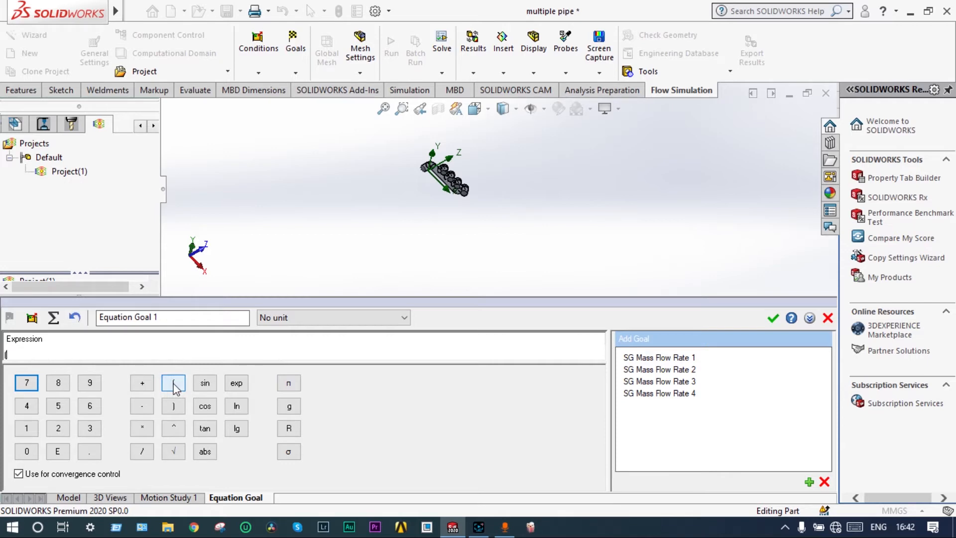
{"action": "double_click", "coordinate": [635, 360]}
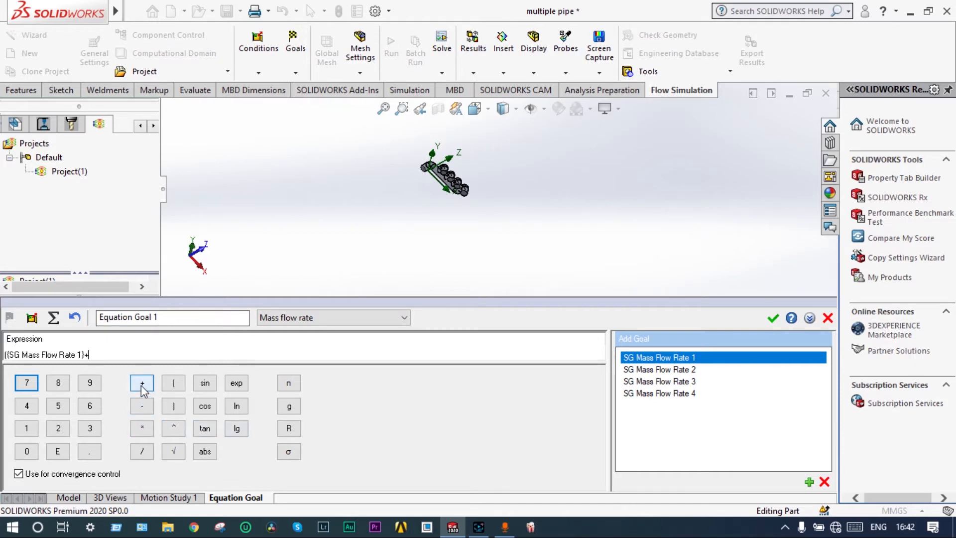
{"action": "double_click", "coordinate": [648, 371]}
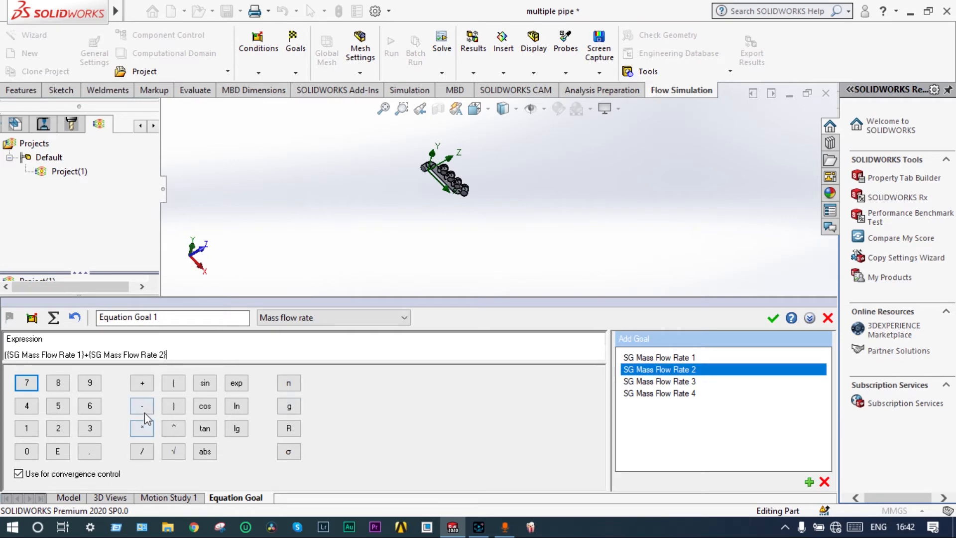
{"action": "left_click", "coordinate": [144, 383]}
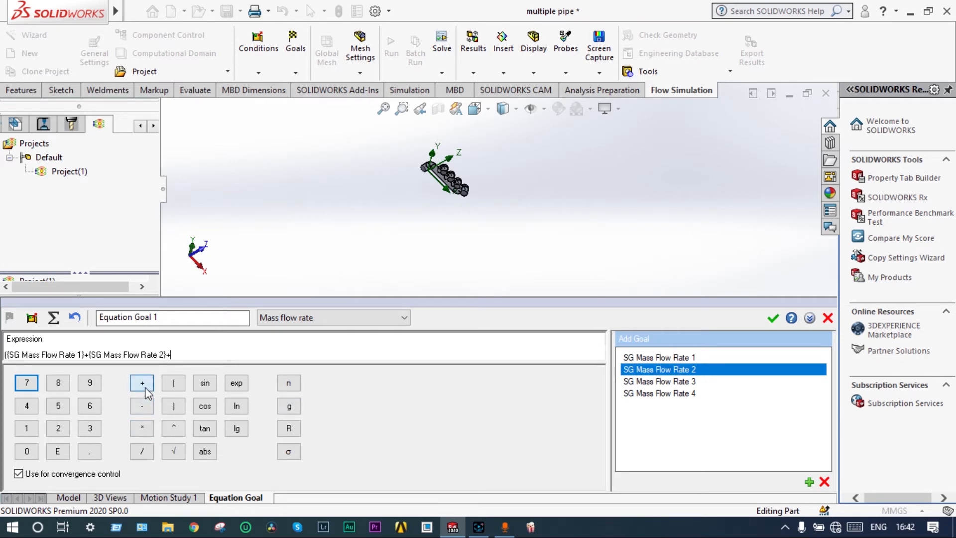
{"action": "double_click", "coordinate": [633, 383]}
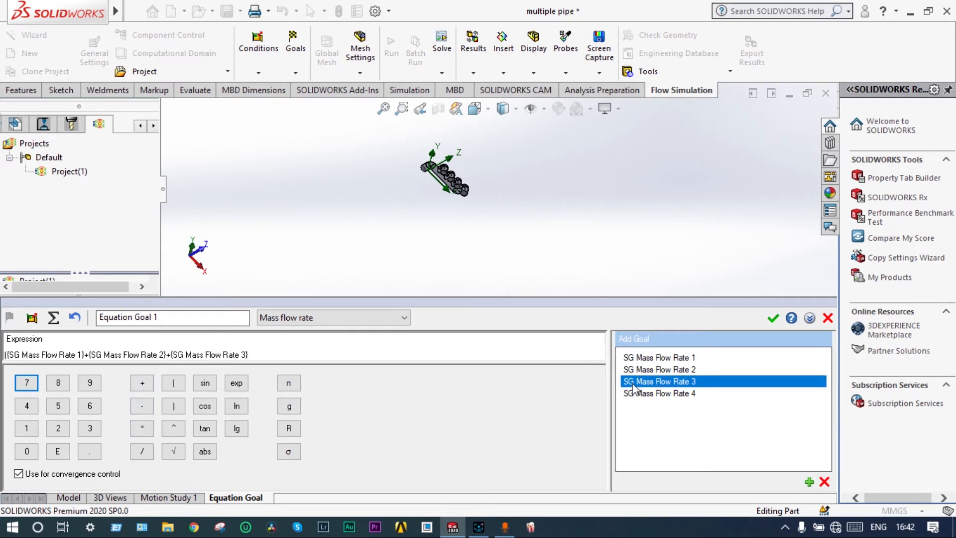
{"action": "left_click", "coordinate": [143, 383]}
{"action": "double_click", "coordinate": [640, 394]}
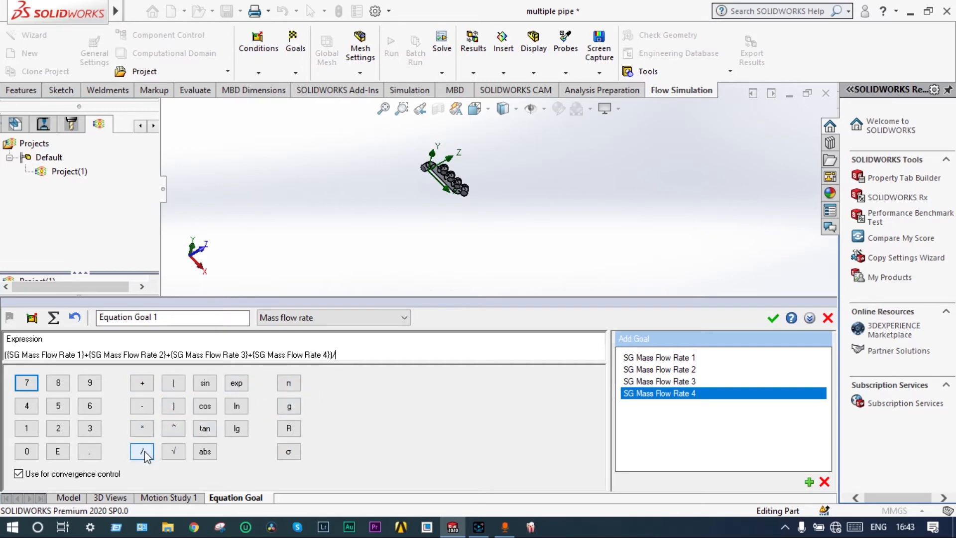
{"action": "left_click", "coordinate": [29, 406]}
{"action": "left_click", "coordinate": [775, 317]}
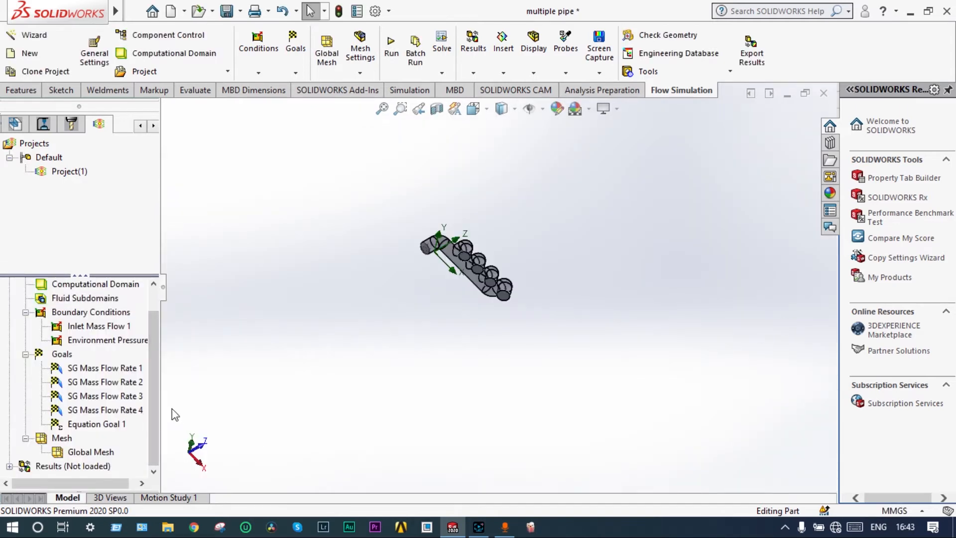
- Run the flow calculation to completion and expand the list of its results
{"action": "left_click", "coordinate": [392, 47]}
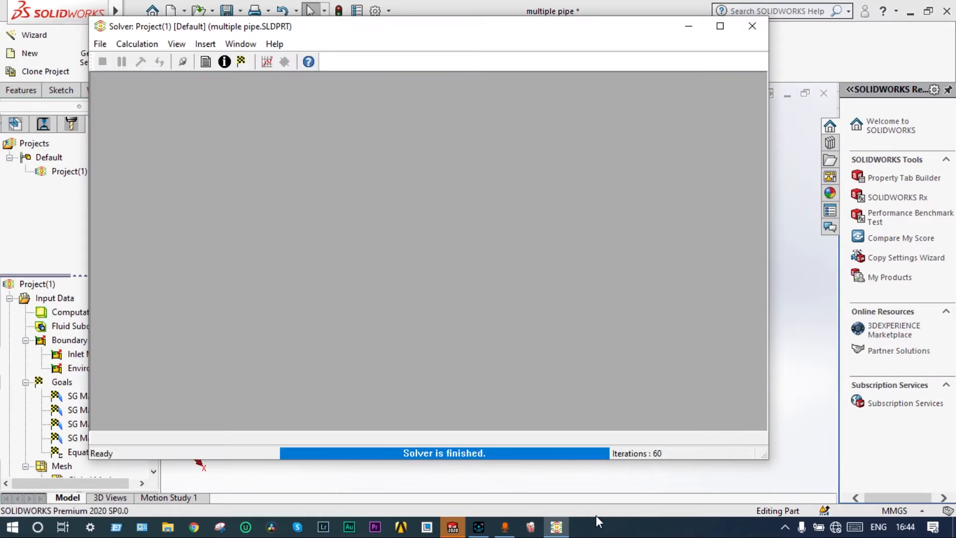
{"action": "left_click", "coordinate": [755, 24]}
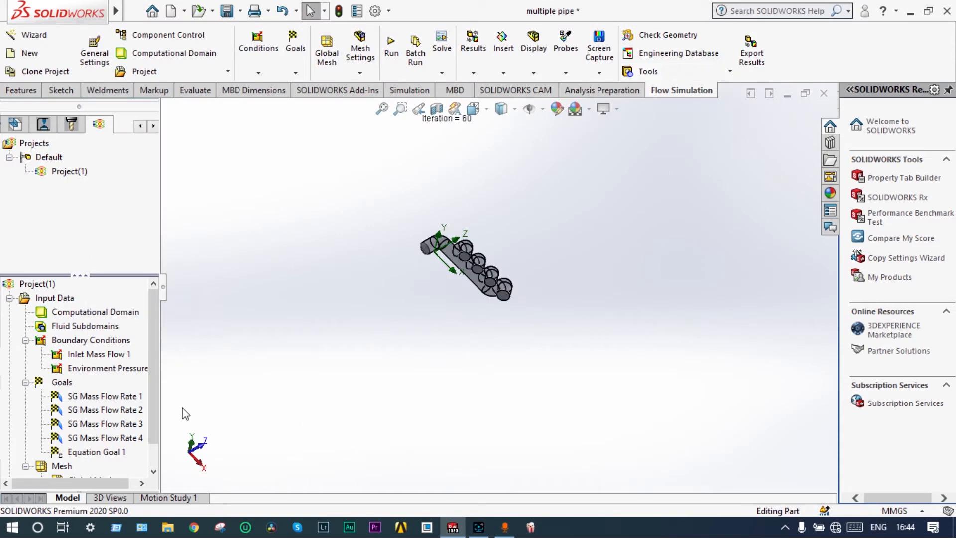
{"action": "scroll", "coordinate": [100, 438], "scroll_direction": "down", "scroll_amount": 1}
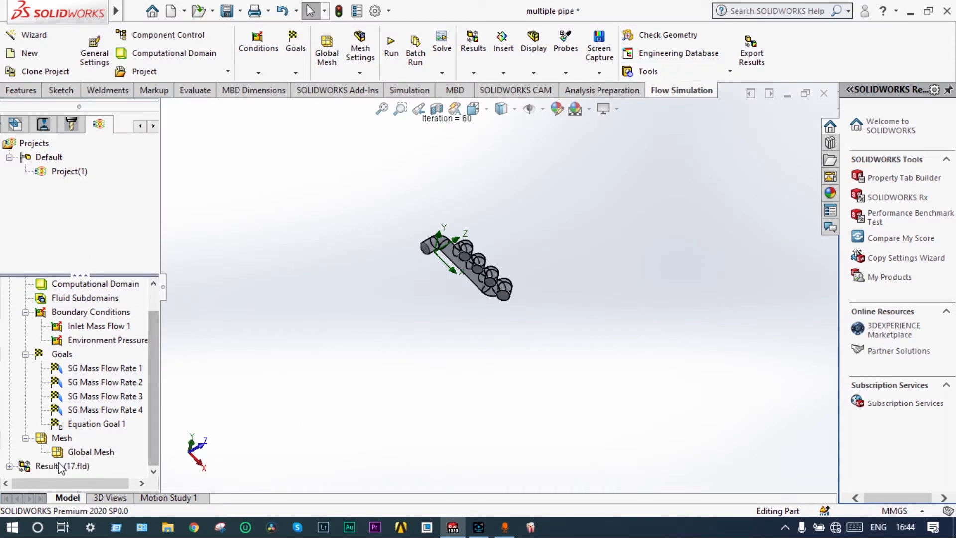
{"action": "left_click", "coordinate": [10, 466]}
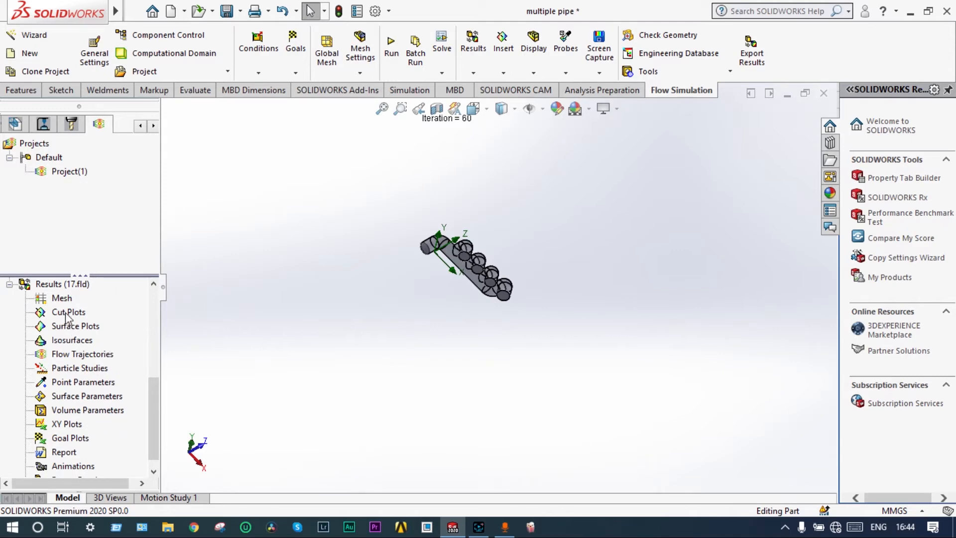
- Create a contour cut plot of Velocity on the Front Plane with a 0 m offset
{"action": "left_click", "coordinate": [382, 108]}
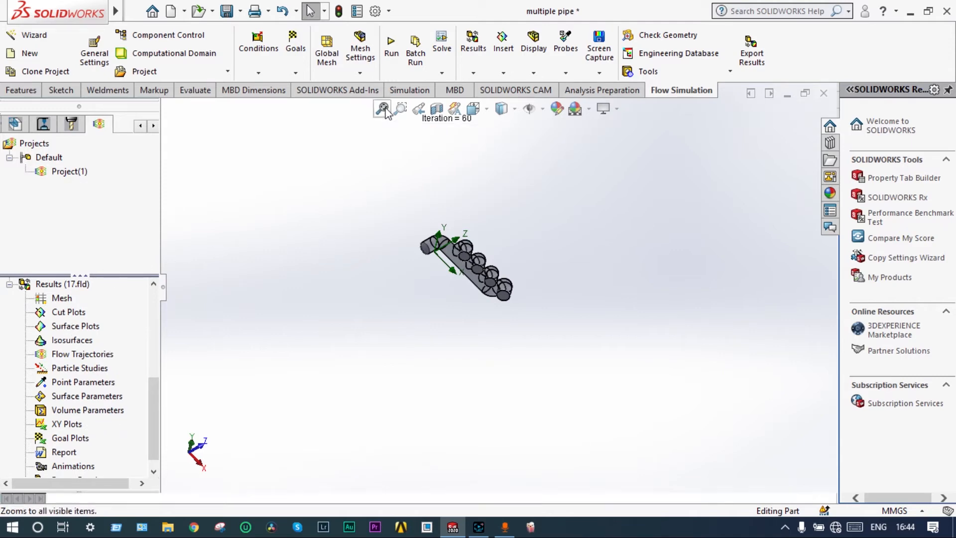
{"action": "middle_click_drag", "start_coordinate": [314, 291], "coordinate": [237, 397]}
{"action": "scroll", "coordinate": [253, 362], "scroll_direction": "down", "scroll_amount": 1}
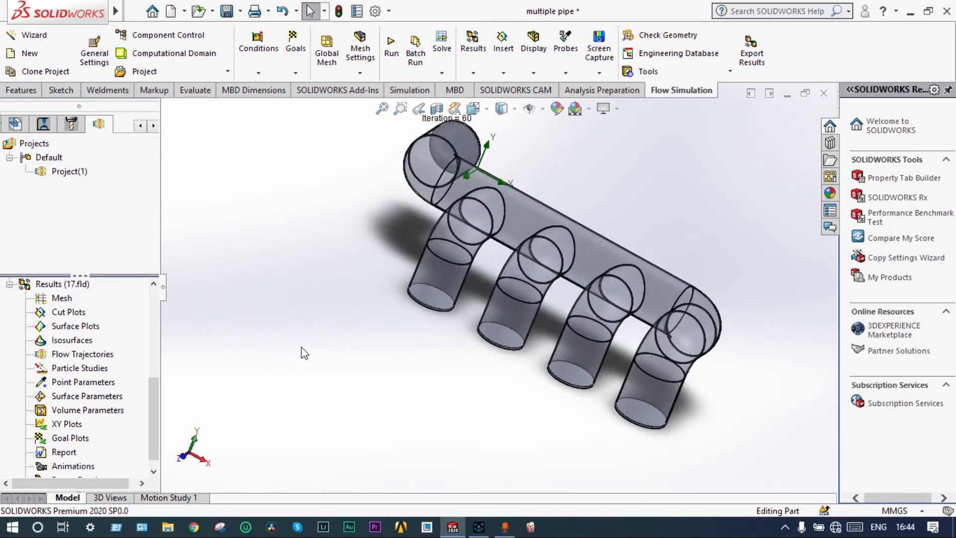
{"action": "right_click", "coordinate": [72, 311]}
{"action": "left_click", "coordinate": [90, 321]}
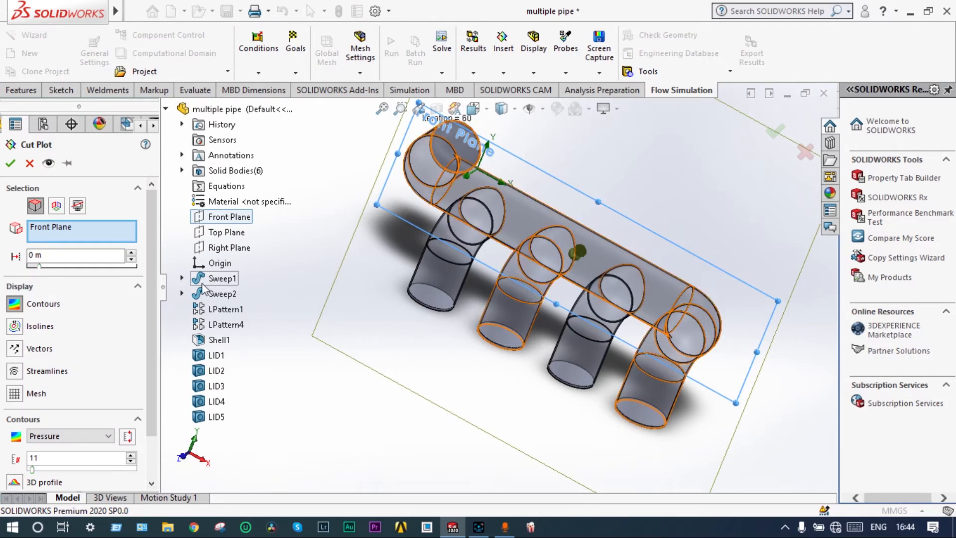
{"action": "left_click", "coordinate": [75, 436]}
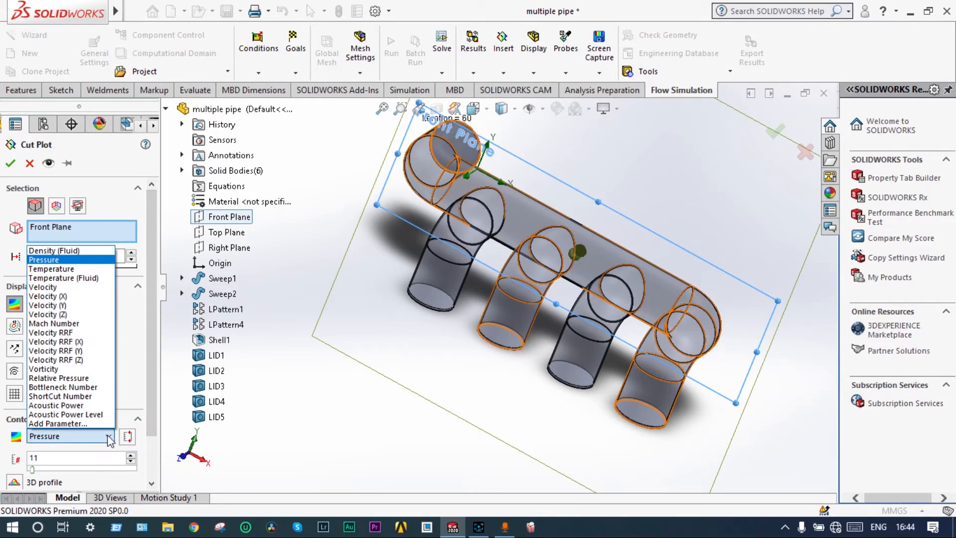
{"action": "left_click", "coordinate": [71, 287]}
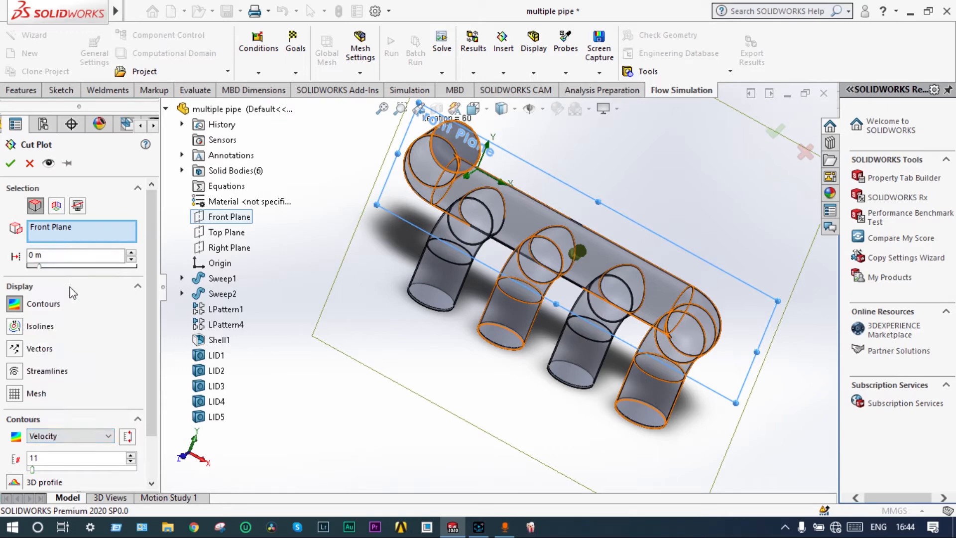
{"action": "left_click", "coordinate": [14, 163]}
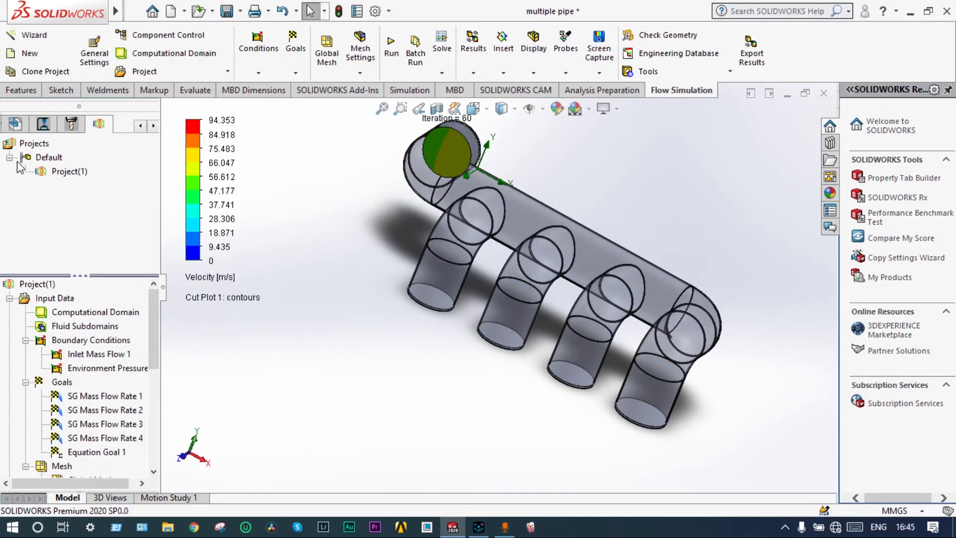
- Edit Cut Plot 1 to offset its section plane about 0.235 m from the Front Plane, through the four outlet branches
{"action": "middle_click_drag", "start_coordinate": [402, 296], "coordinate": [381, 284]}
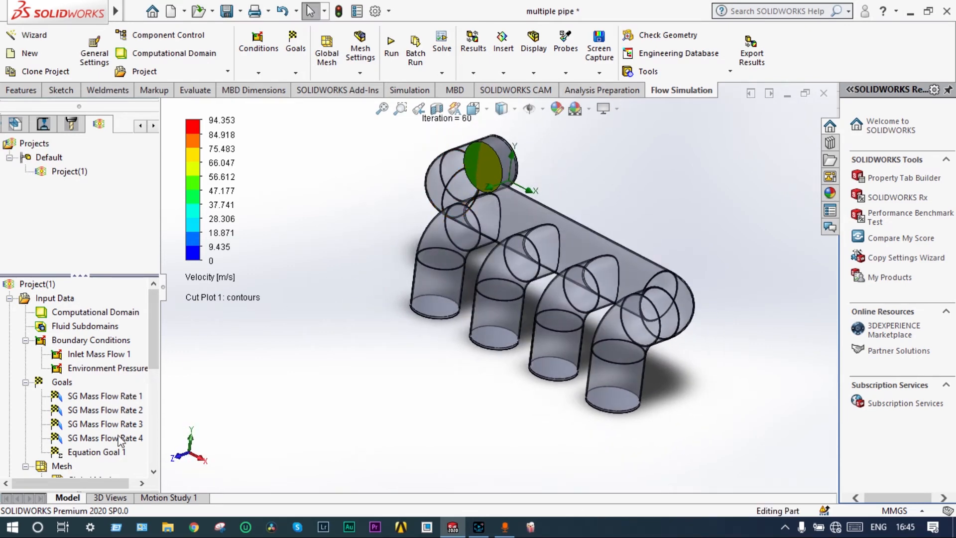
{"action": "left_click_drag", "start_coordinate": [156, 331], "coordinate": [154, 371]}
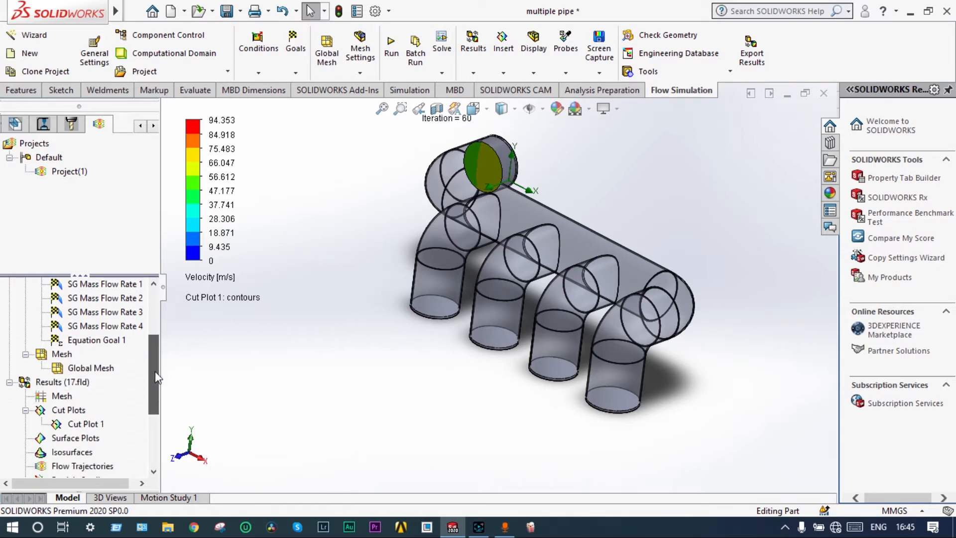
{"action": "right_click", "coordinate": [85, 425]}
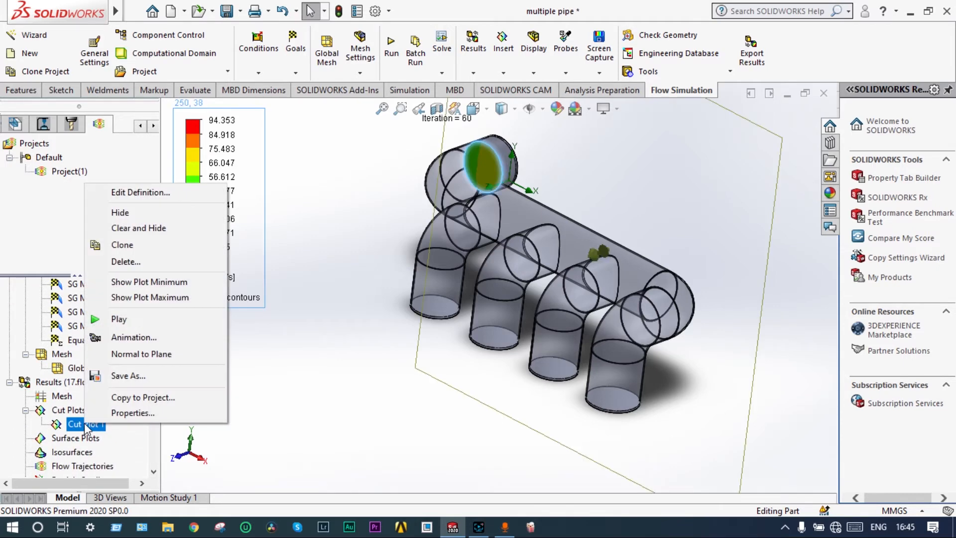
{"action": "left_click", "coordinate": [141, 193]}
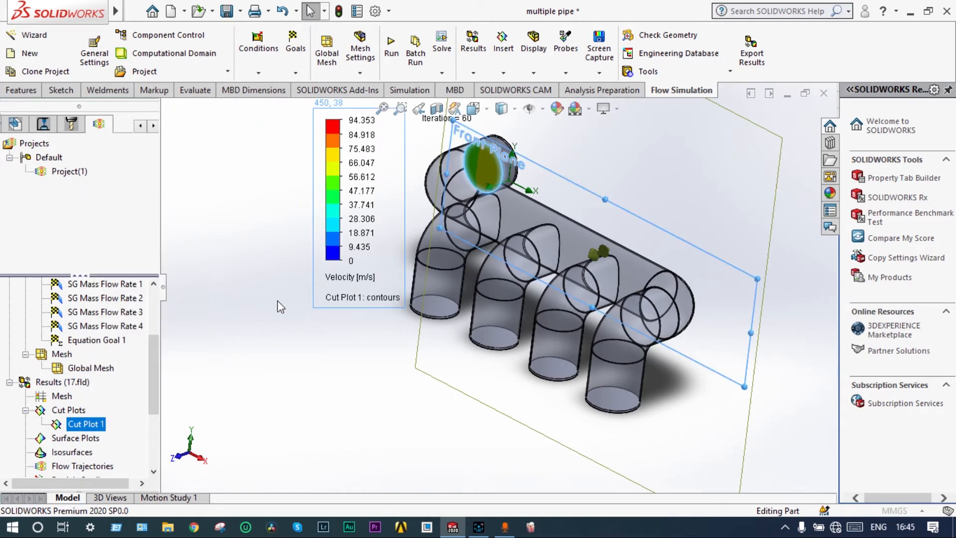
{"action": "middle_click_drag", "start_coordinate": [398, 371], "coordinate": [350, 369]}
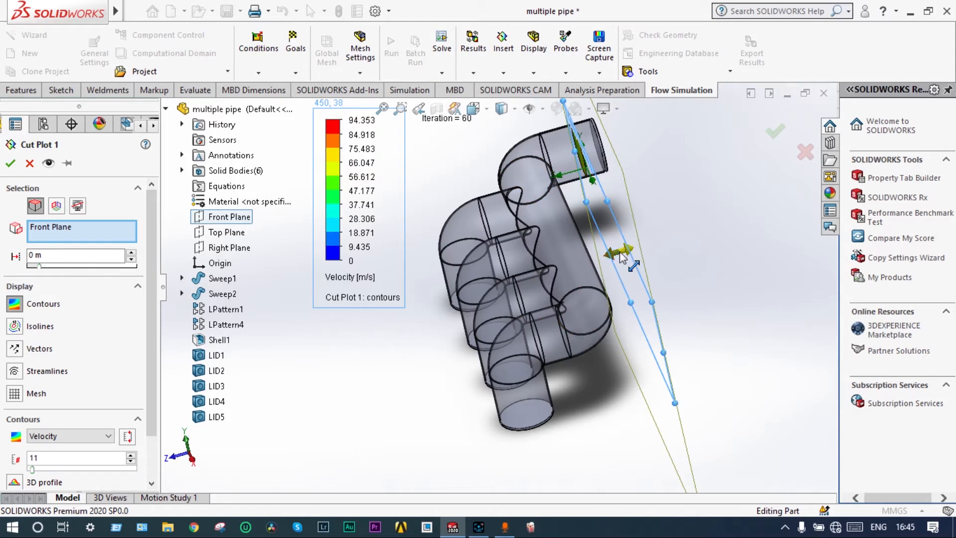
{"action": "left_click_drag", "start_coordinate": [621, 257], "coordinate": [576, 271]}
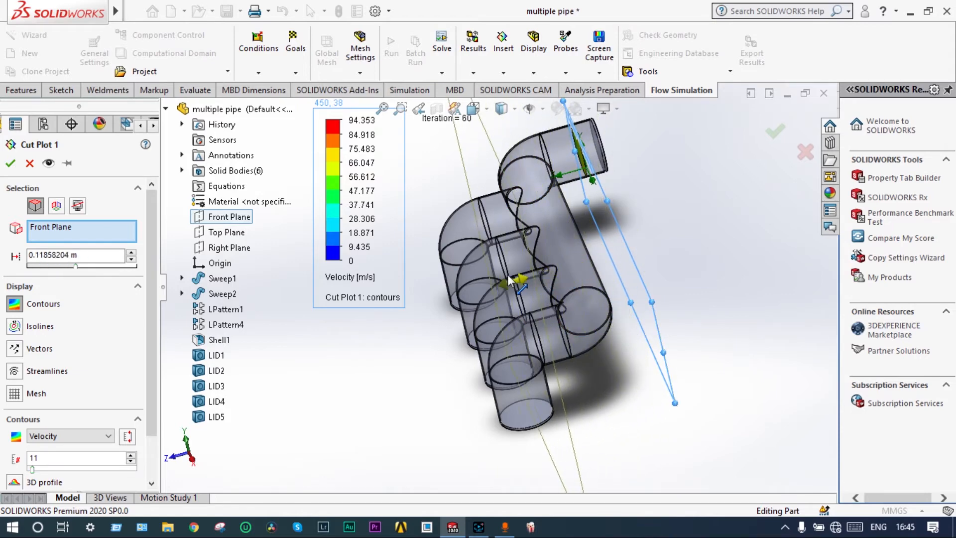
{"action": "left_click_drag", "start_coordinate": [508, 276], "coordinate": [498, 278]}
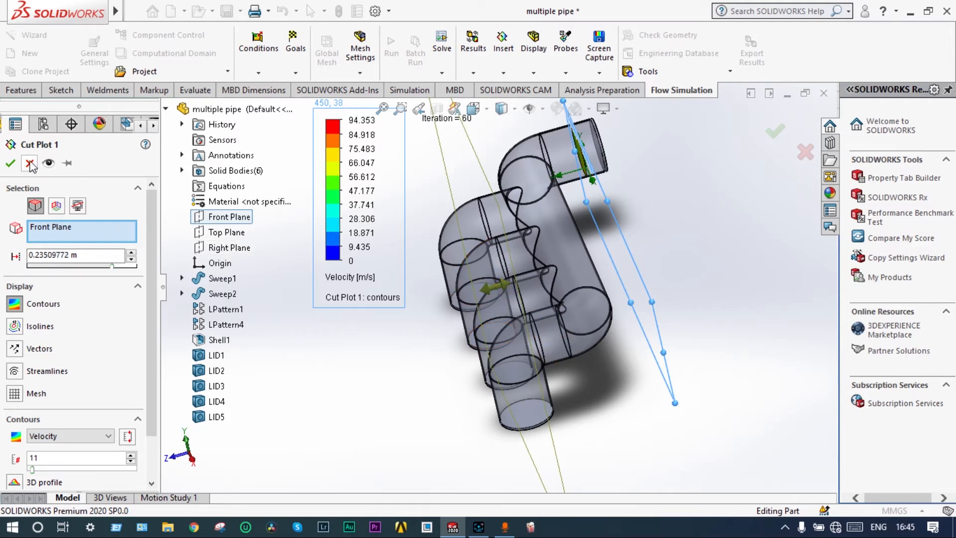
{"action": "left_click", "coordinate": [11, 164]}
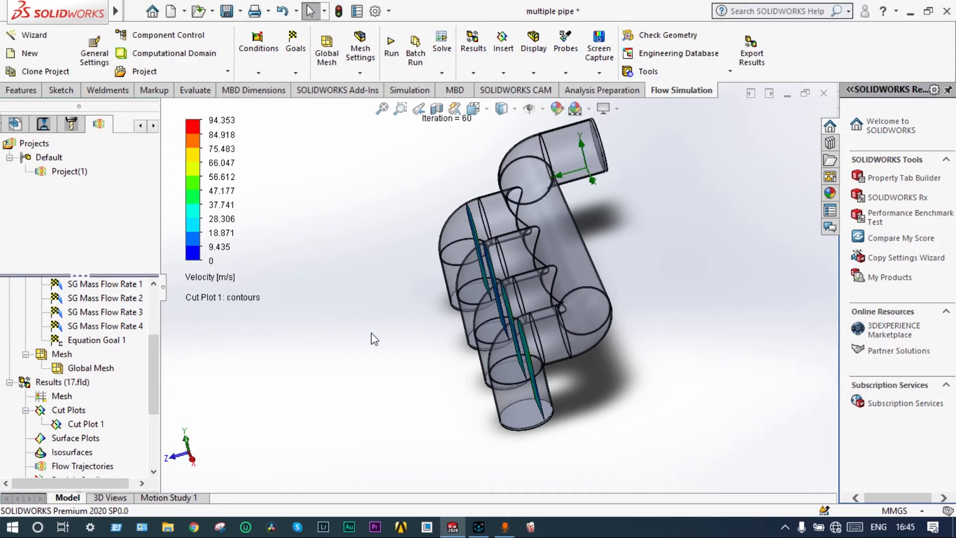
{"action": "middle_click_drag", "start_coordinate": [374, 335], "coordinate": [420, 351]}
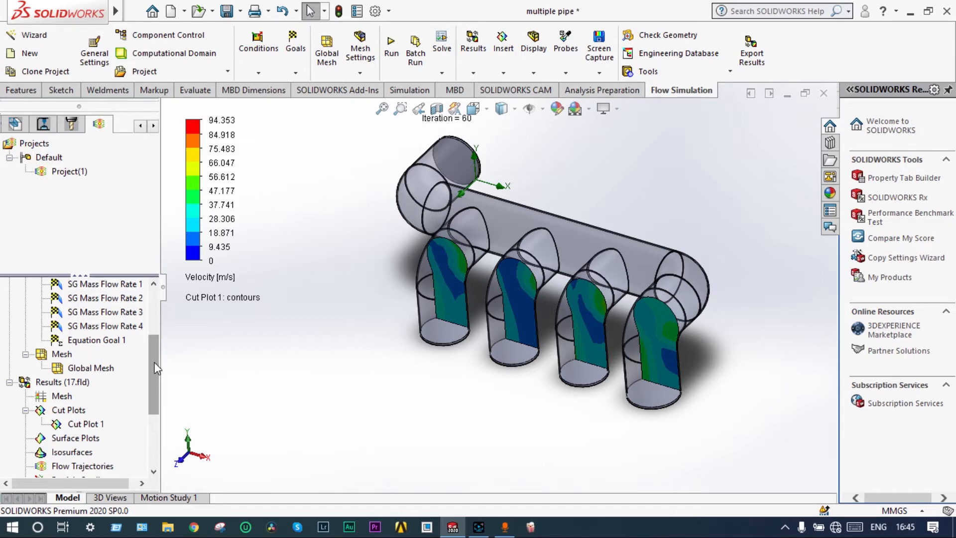
- Clear and hide Cut Plot 1 in the results
{"action": "scroll", "coordinate": [149, 371], "scroll_direction": "down", "scroll_amount": 1}
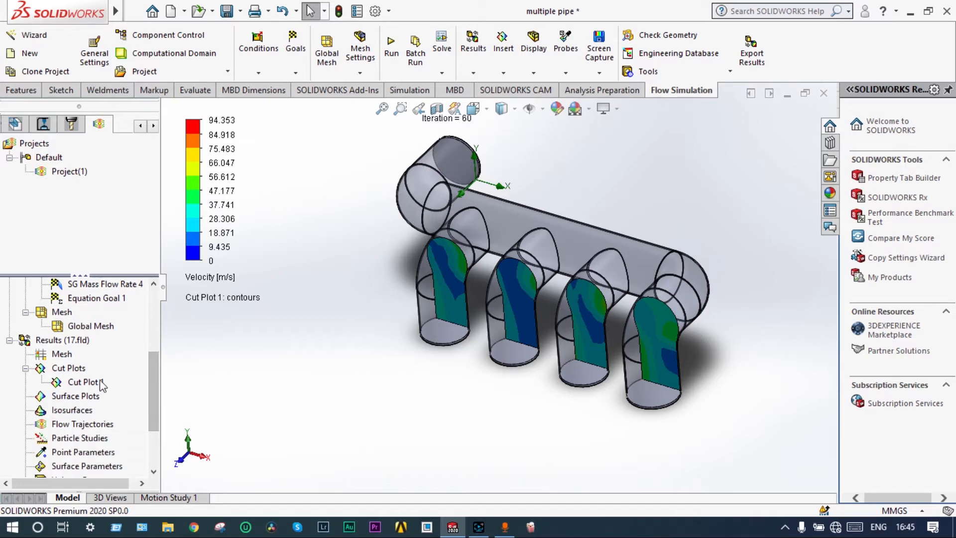
{"action": "left_click", "coordinate": [89, 382]}
{"action": "right_click", "coordinate": [93, 386]}
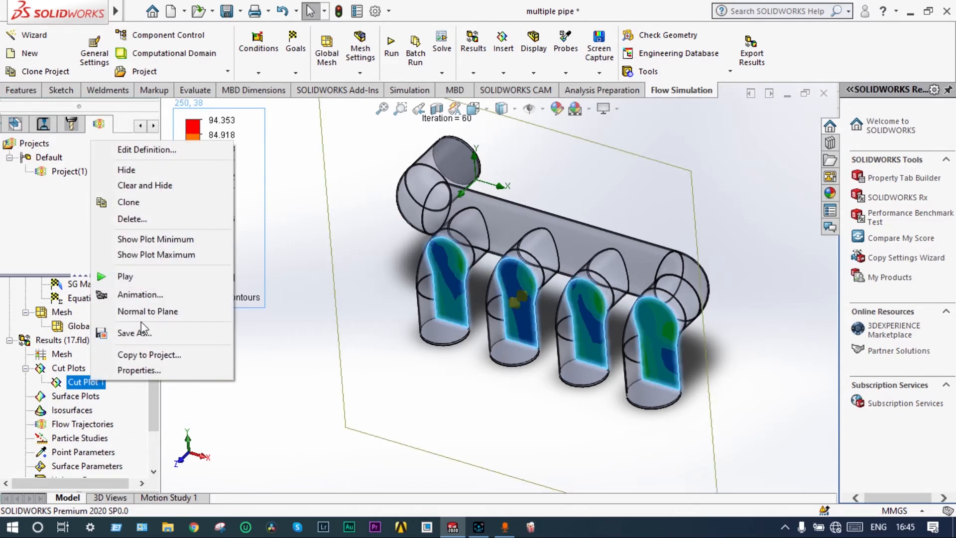
{"action": "left_click", "coordinate": [151, 184]}
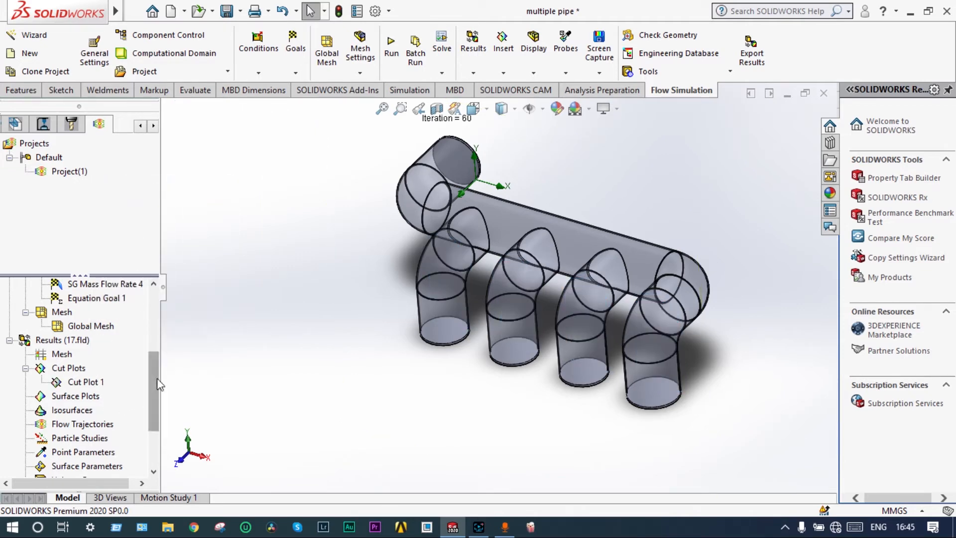
- Create flow trajectories coloured by Velocity and drawn as Arrows, starting from the inlet lid's outer face and LID5
{"action": "left_click_drag", "start_coordinate": [157, 378], "coordinate": [164, 407]}
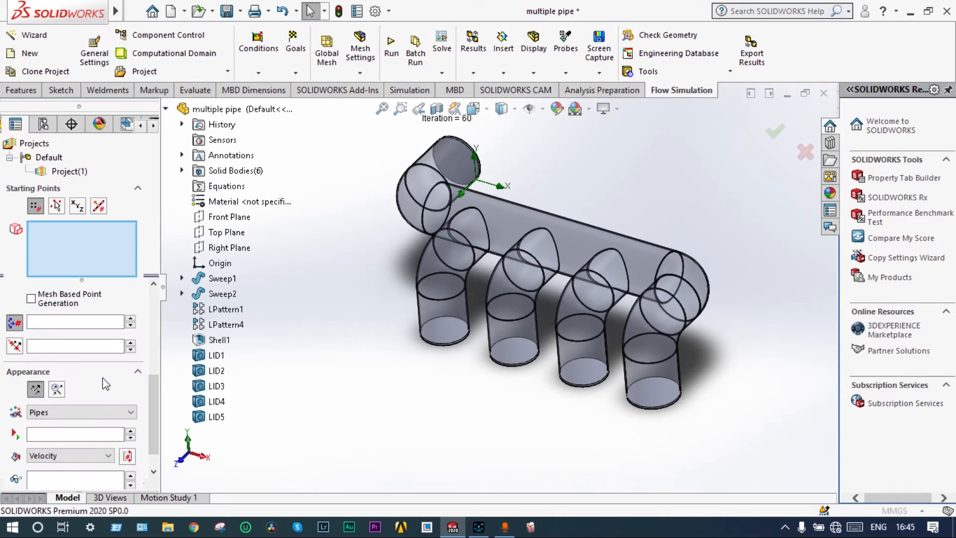
{"action": "left_click", "coordinate": [131, 413]}
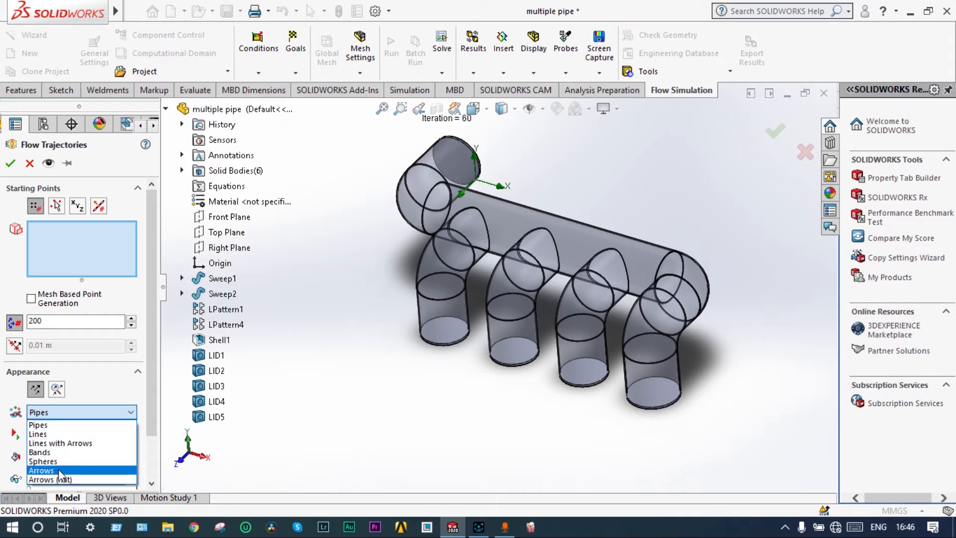
{"action": "left_click", "coordinate": [40, 471]}
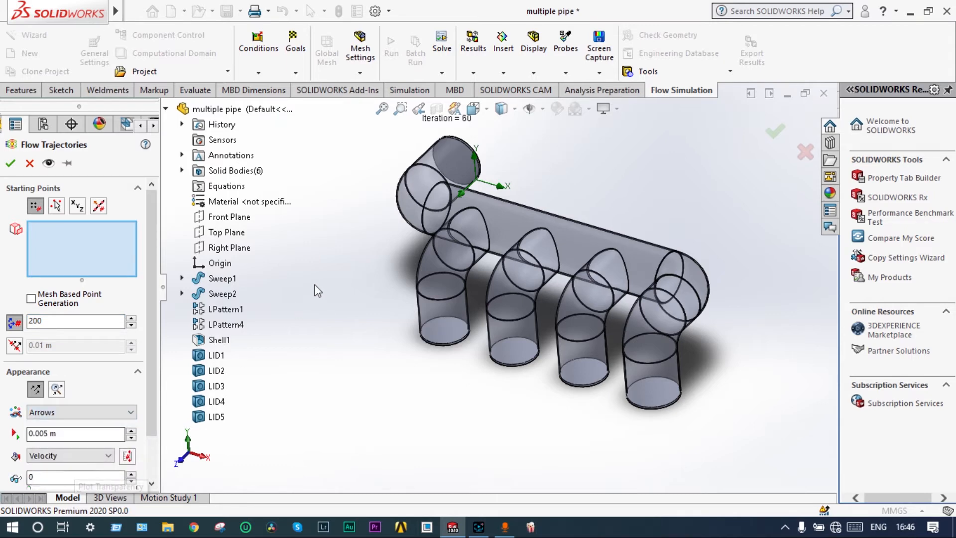
{"action": "middle_click_drag", "start_coordinate": [319, 259], "coordinate": [497, 170]}
{"action": "left_click", "coordinate": [486, 173]}
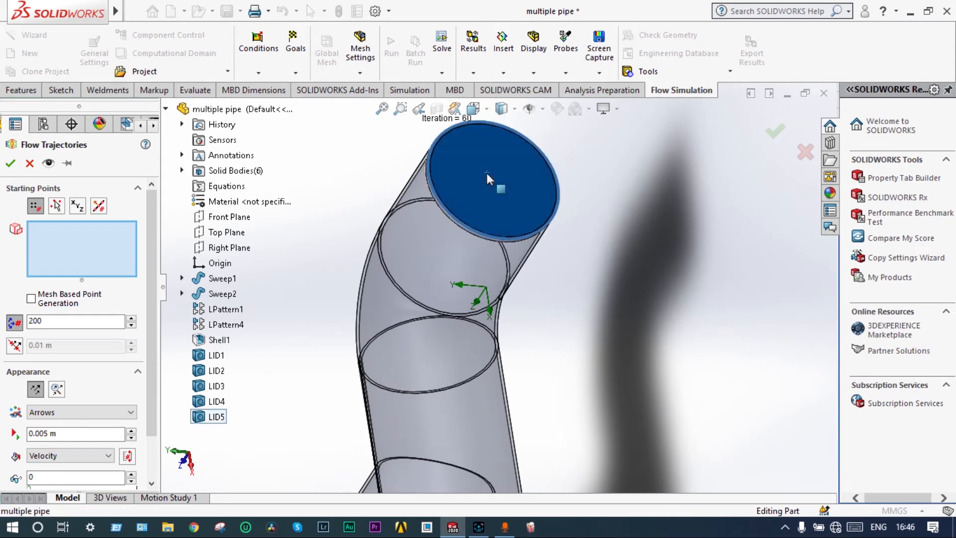
{"action": "right_click", "coordinate": [486, 172]}
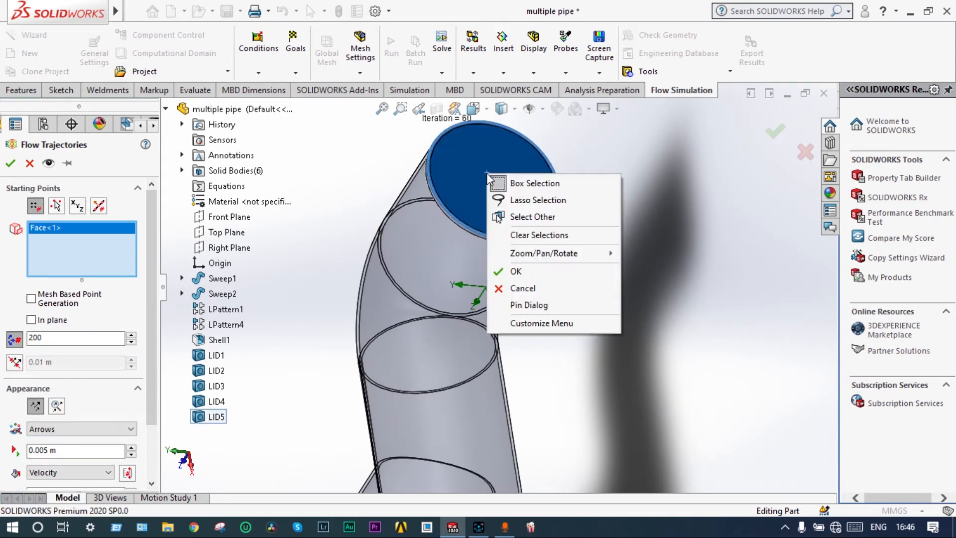
{"action": "left_click", "coordinate": [513, 216]}
{"action": "left_click", "coordinate": [536, 283]}
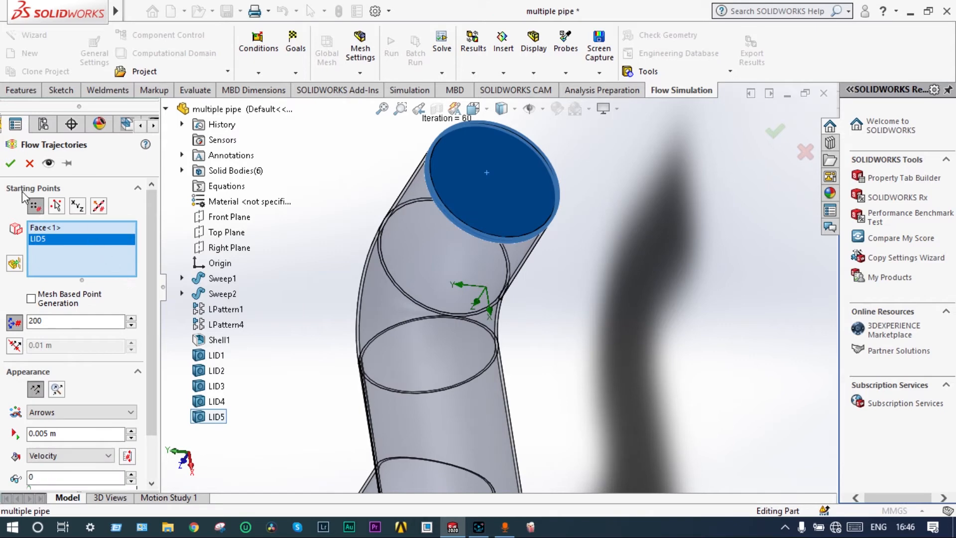
{"action": "left_click", "coordinate": [10, 164]}
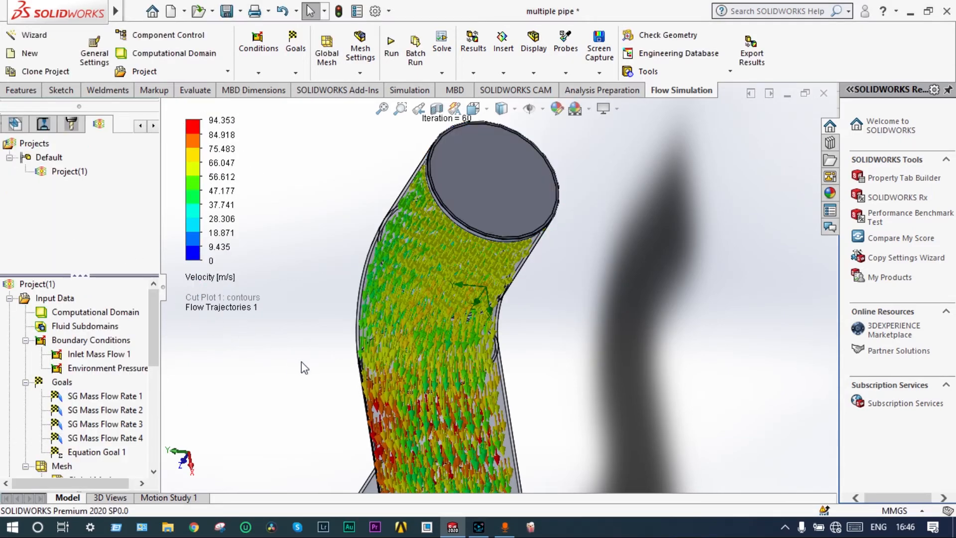
- Examine the velocity arrows from the inlet bend along the main pipe and into the four outlet branches
{"action": "middle_click_drag", "start_coordinate": [301, 361], "coordinate": [360, 301]}
{"action": "scroll", "coordinate": [357, 301], "scroll_direction": "up", "scroll_amount": 6}
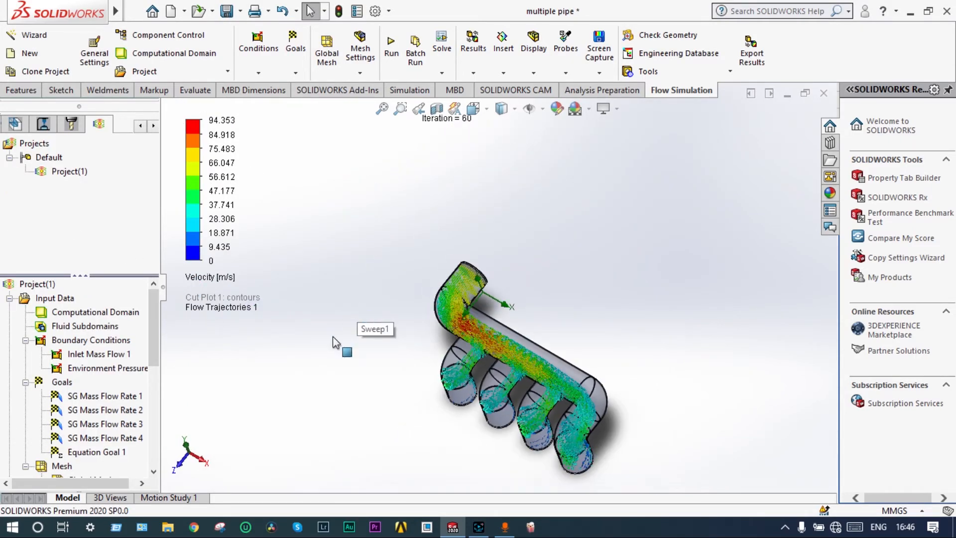
{"action": "middle_click_drag", "start_coordinate": [312, 376], "coordinate": [489, 394]}
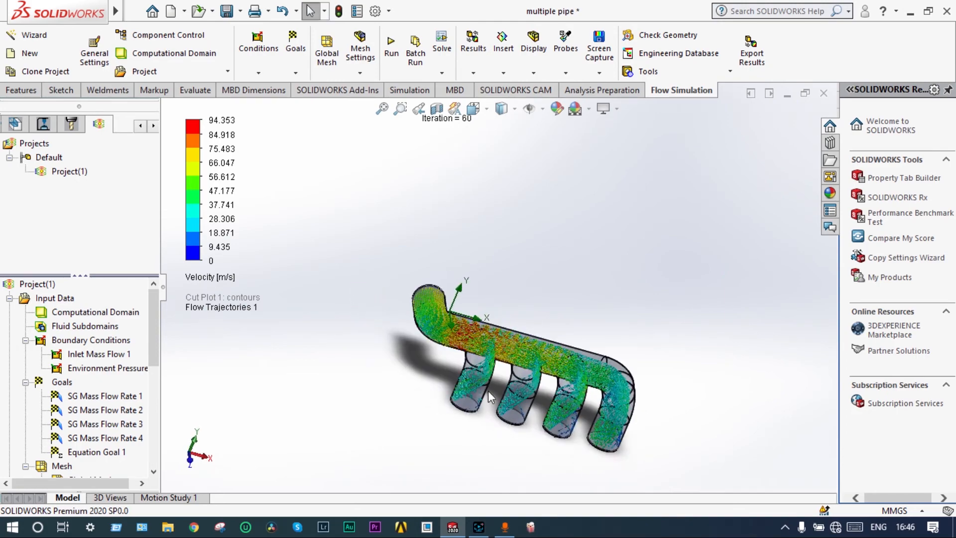
{"action": "scroll", "coordinate": [488, 390], "scroll_direction": "down", "scroll_amount": 5}
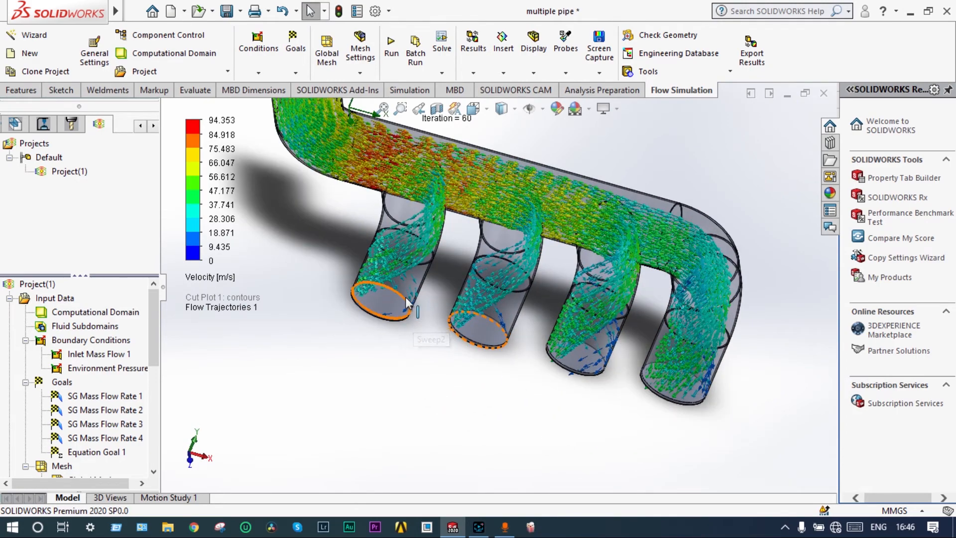
{"action": "scroll", "coordinate": [420, 242], "scroll_direction": "down", "scroll_amount": 2}
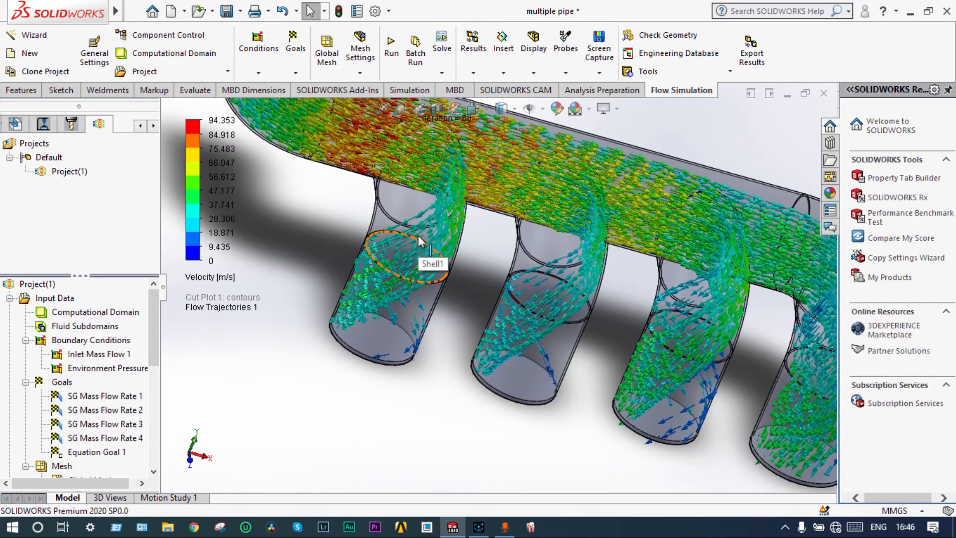
{"action": "scroll", "coordinate": [473, 246], "scroll_direction": "up", "scroll_amount": 3}
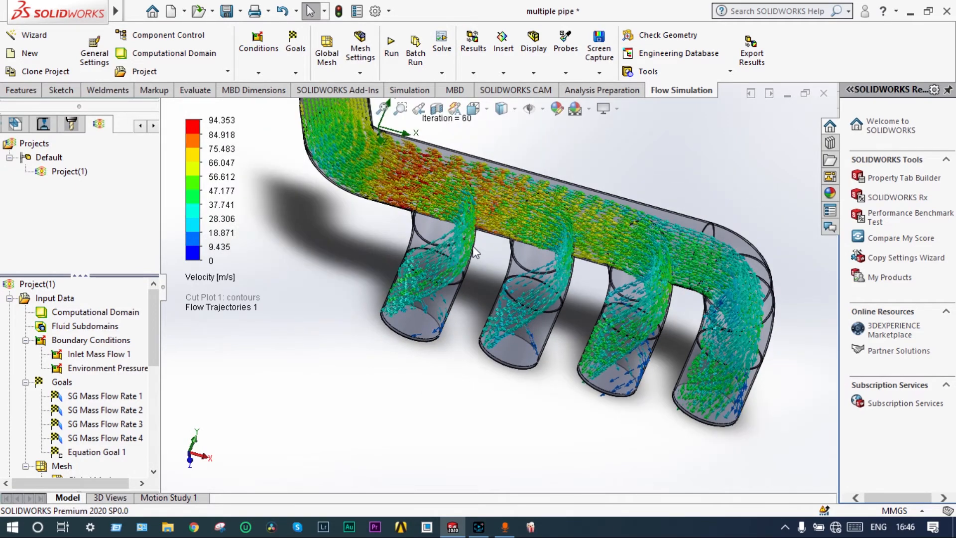
{"action": "scroll", "coordinate": [488, 258], "scroll_direction": "down", "scroll_amount": 1}
{"action": "scroll", "coordinate": [502, 228], "scroll_direction": "up", "scroll_amount": 2}
{"action": "scroll", "coordinate": [502, 229], "scroll_direction": "down", "scroll_amount": 3}
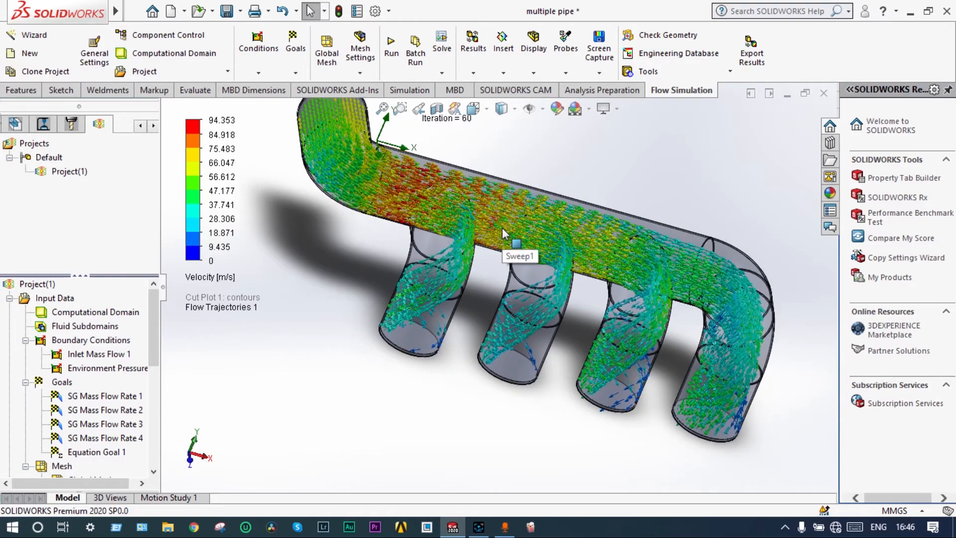
{"action": "scroll", "coordinate": [499, 226], "scroll_direction": "down", "scroll_amount": 1}
{"action": "scroll", "coordinate": [486, 202], "scroll_direction": "down", "scroll_amount": 1}
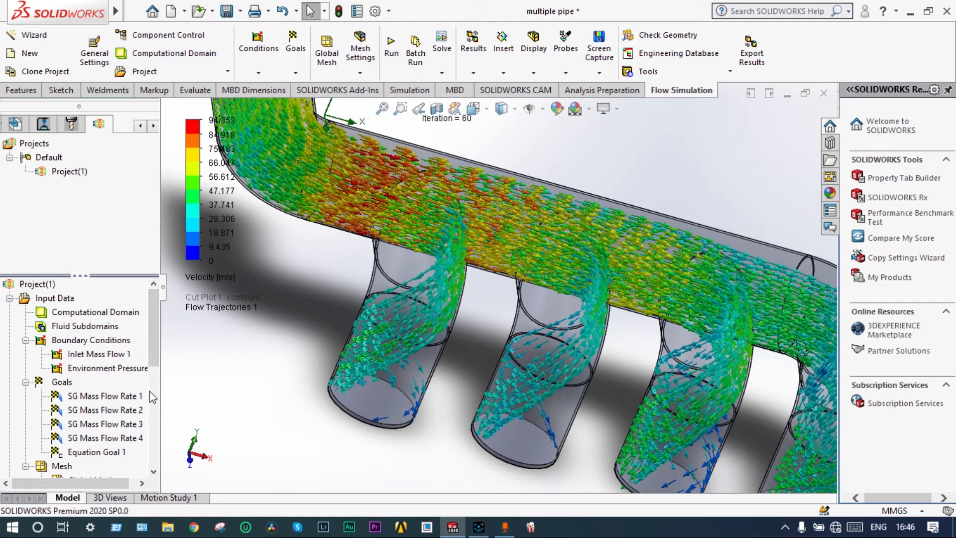
- Clear and hide Flow Trajectories 1, and play it as an animation
{"action": "left_click_drag", "start_coordinate": [150, 339], "coordinate": [151, 388]}
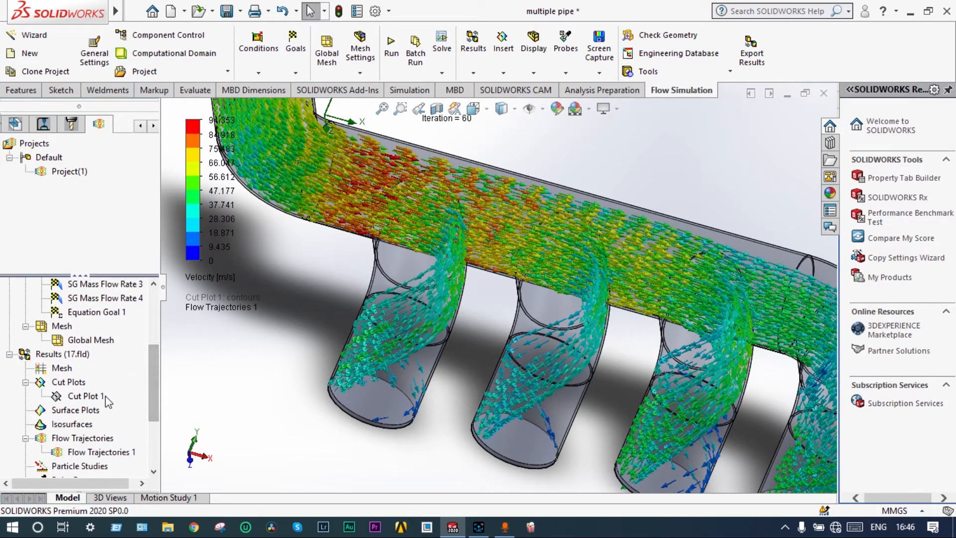
{"action": "right_click", "coordinate": [106, 454]}
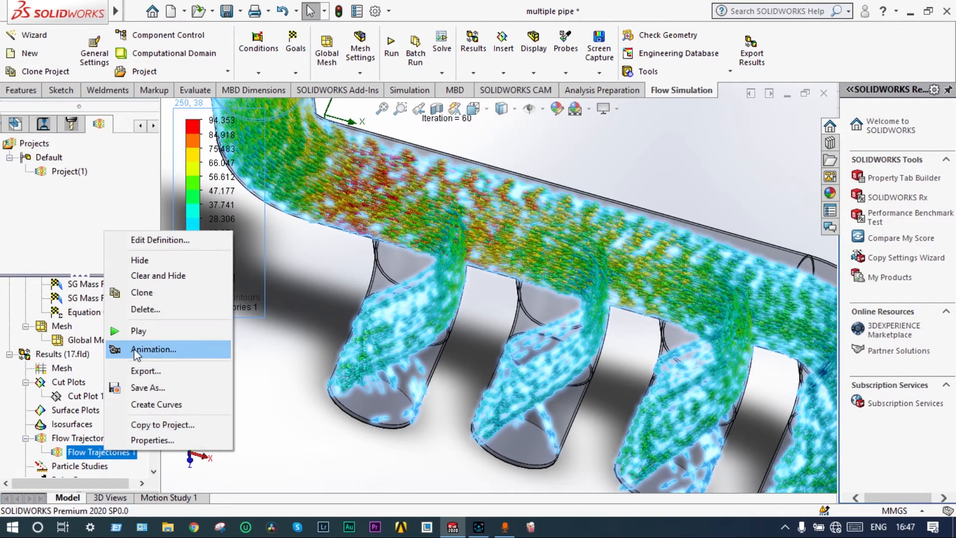
{"action": "left_click", "coordinate": [158, 275]}
{"action": "right_click", "coordinate": [106, 453]}
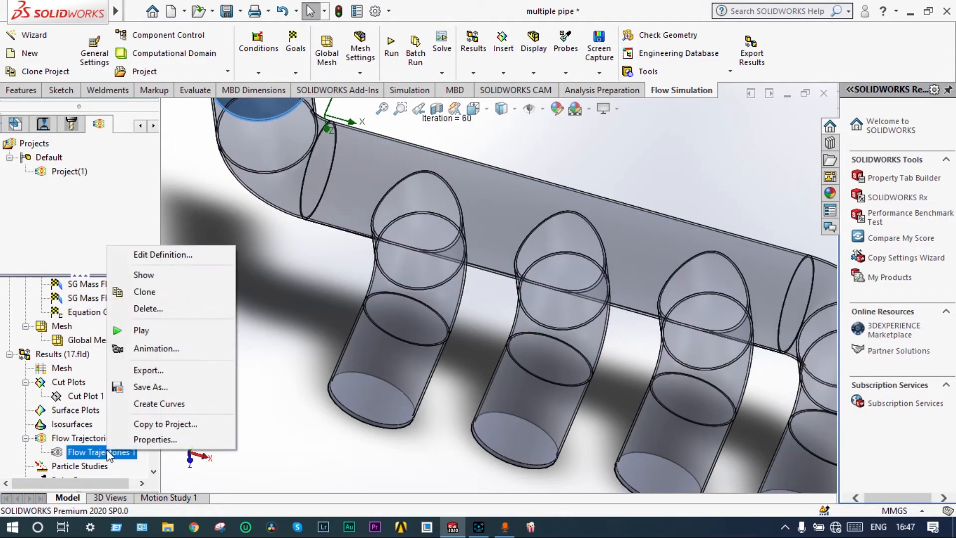
{"action": "left_click", "coordinate": [144, 329]}
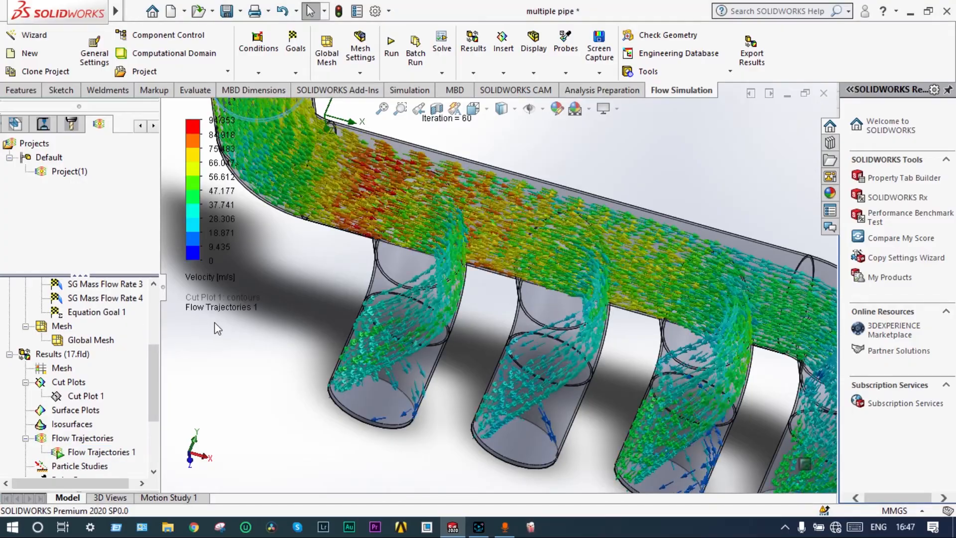
- Examine the animated flow through the manifold and its four outlets from several viewing angles
{"action": "key", "text": "f"}
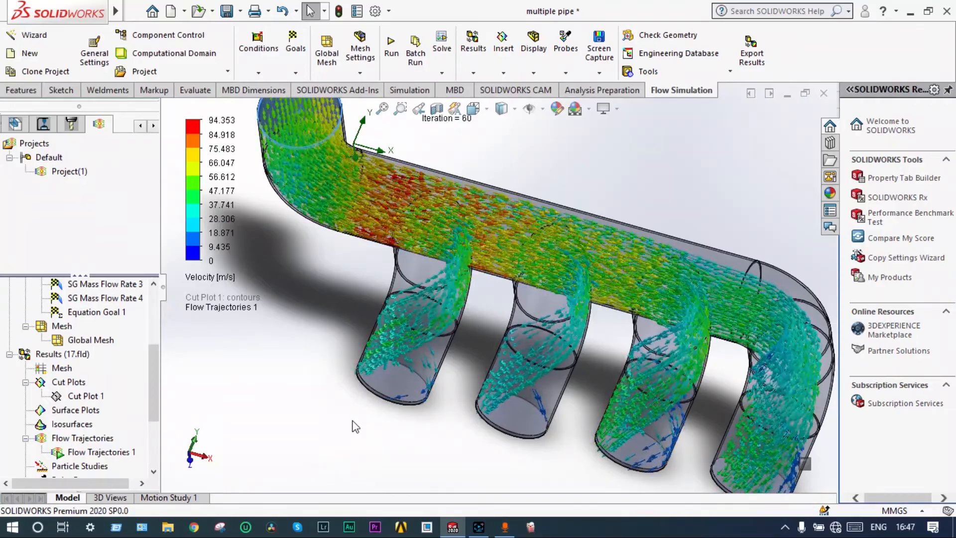
{"action": "scroll", "coordinate": [355, 426], "scroll_direction": "down", "scroll_amount": 2}
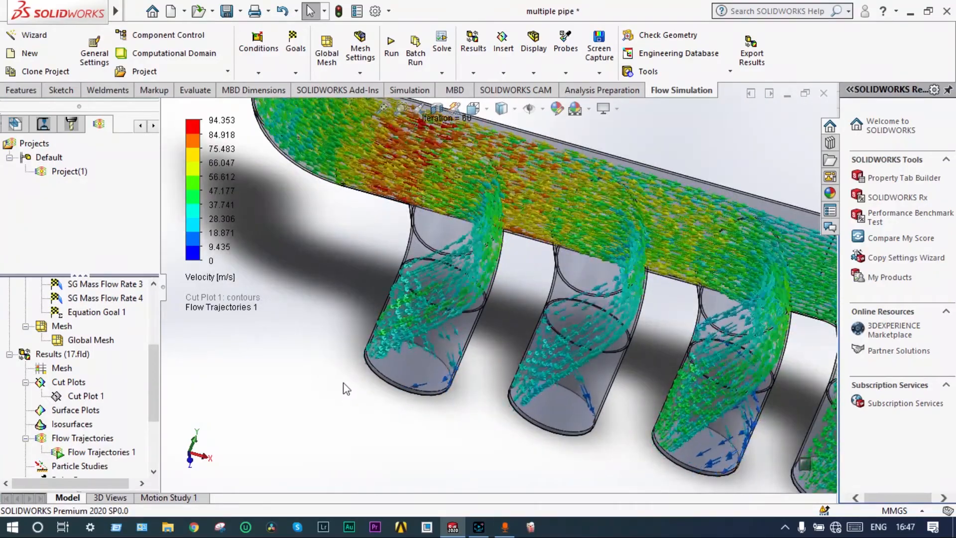
{"action": "scroll", "coordinate": [721, 333], "scroll_direction": "down", "scroll_amount": 1}
{"action": "scroll", "coordinate": [721, 333], "scroll_direction": "up", "scroll_amount": 1}
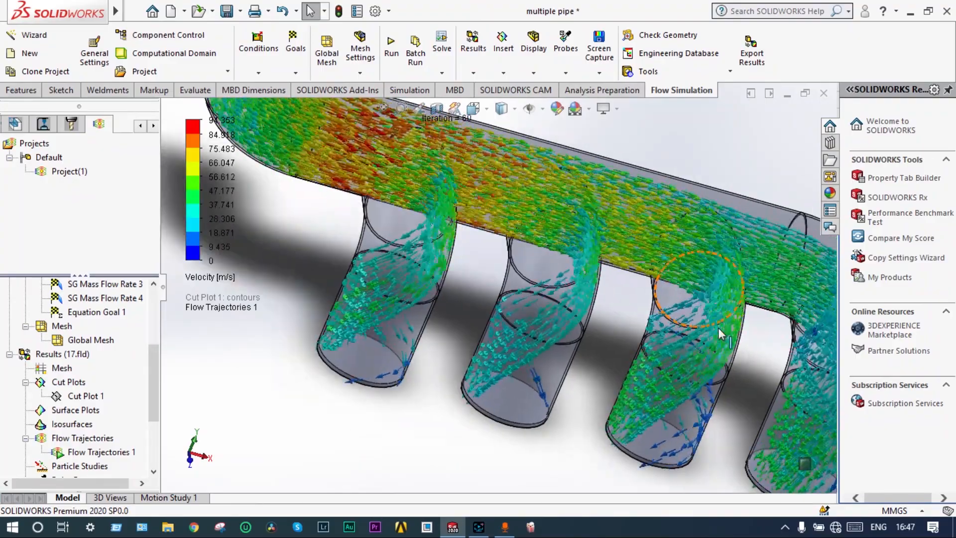
{"action": "scroll", "coordinate": [718, 329], "scroll_direction": "up", "scroll_amount": 1}
{"action": "scroll", "coordinate": [718, 328], "scroll_direction": "down", "scroll_amount": 1}
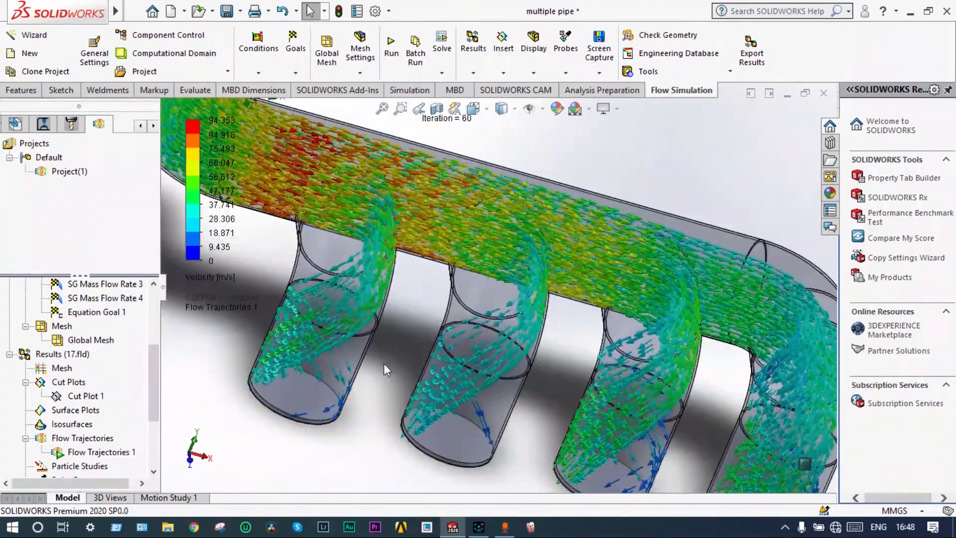
{"action": "scroll", "coordinate": [384, 370], "scroll_direction": "up", "scroll_amount": 2}
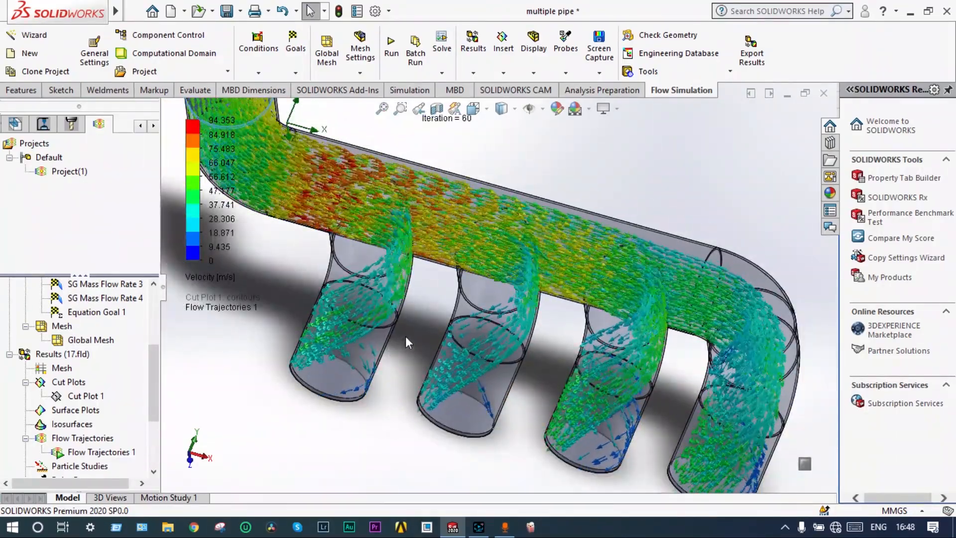
{"action": "scroll", "coordinate": [406, 337], "scroll_direction": "up", "scroll_amount": 1}
{"action": "middle_click_drag", "start_coordinate": [517, 194], "coordinate": [381, 299]}
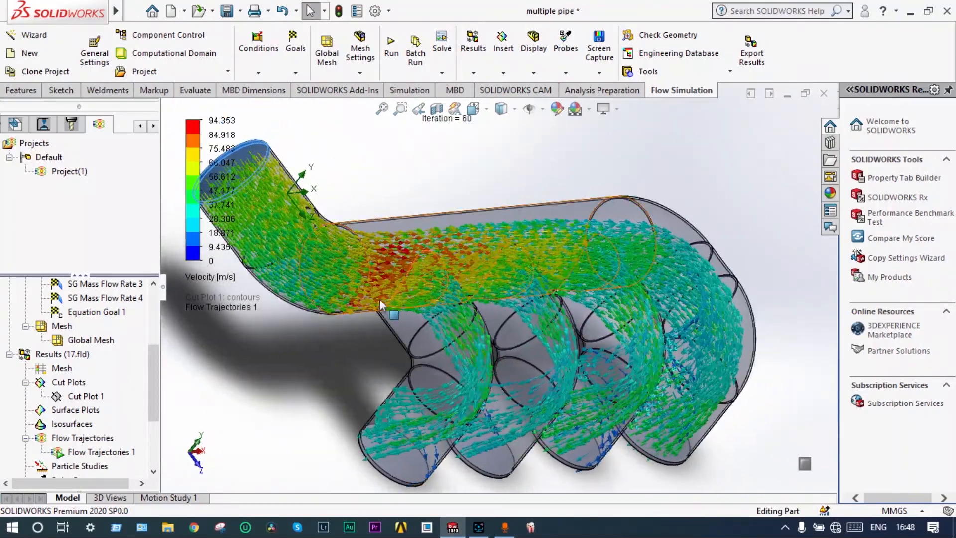
{"action": "scroll", "coordinate": [348, 329], "scroll_direction": "down", "scroll_amount": 1}
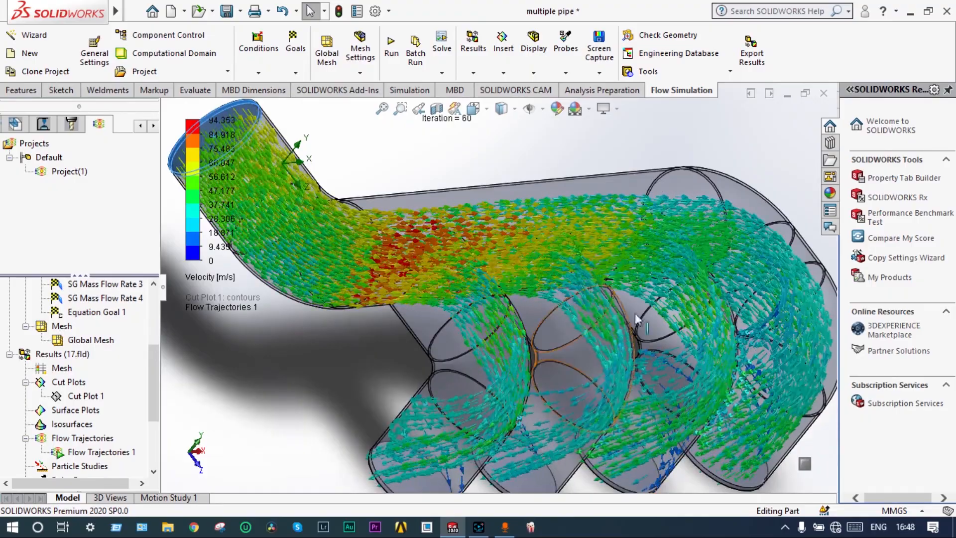
{"action": "scroll", "coordinate": [827, 260], "scroll_direction": "up", "scroll_amount": 1}
{"action": "scroll", "coordinate": [827, 260], "scroll_direction": "down", "scroll_amount": 1}
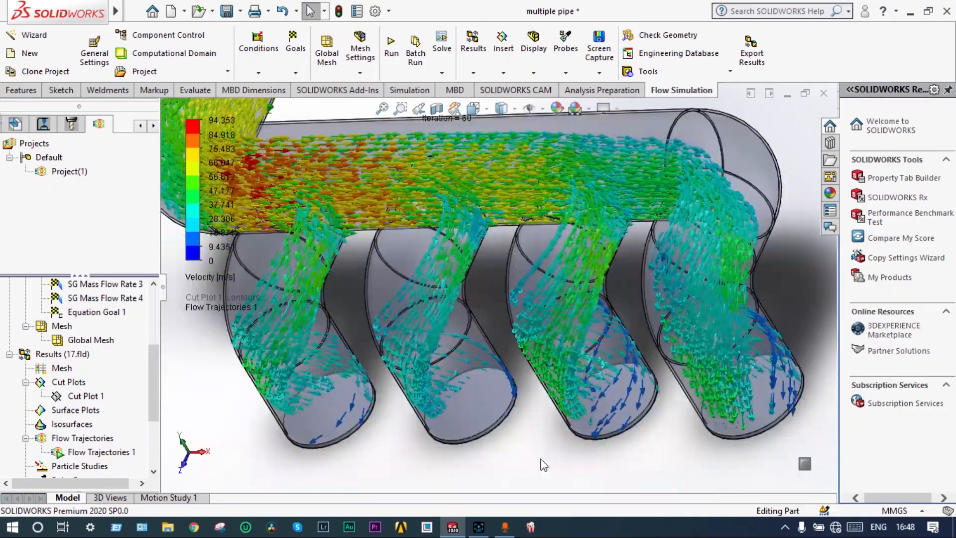
{"action": "scroll", "coordinate": [541, 459], "scroll_direction": "up", "scroll_amount": 1}
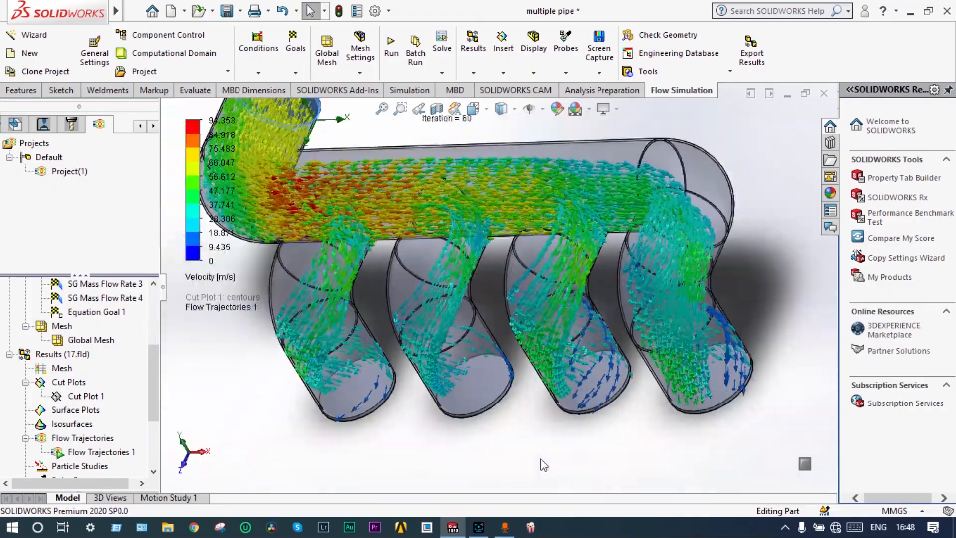
{"action": "scroll", "coordinate": [544, 464], "scroll_direction": "up", "scroll_amount": 1}
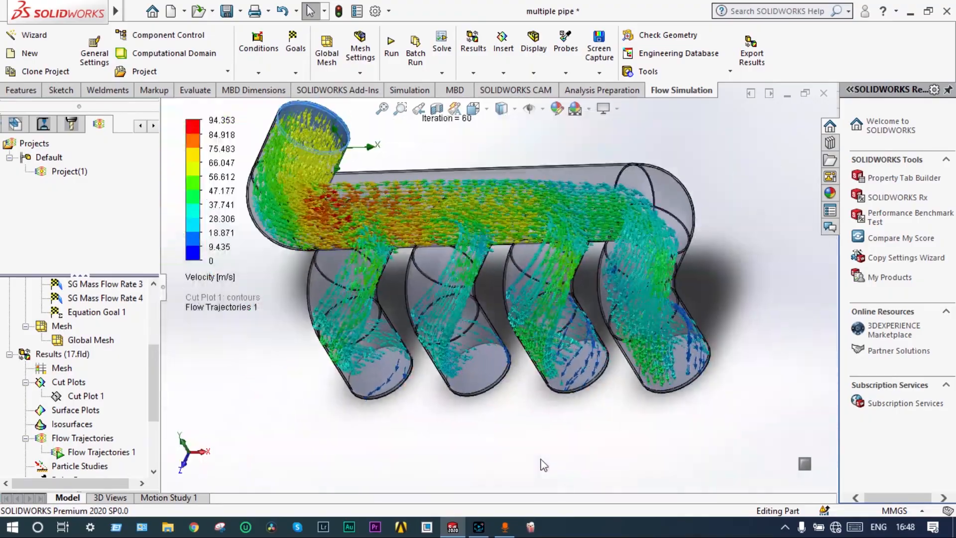
- Clear and hide the playing Flow Trajectories 1 plot
{"action": "right_click", "coordinate": [118, 453]}
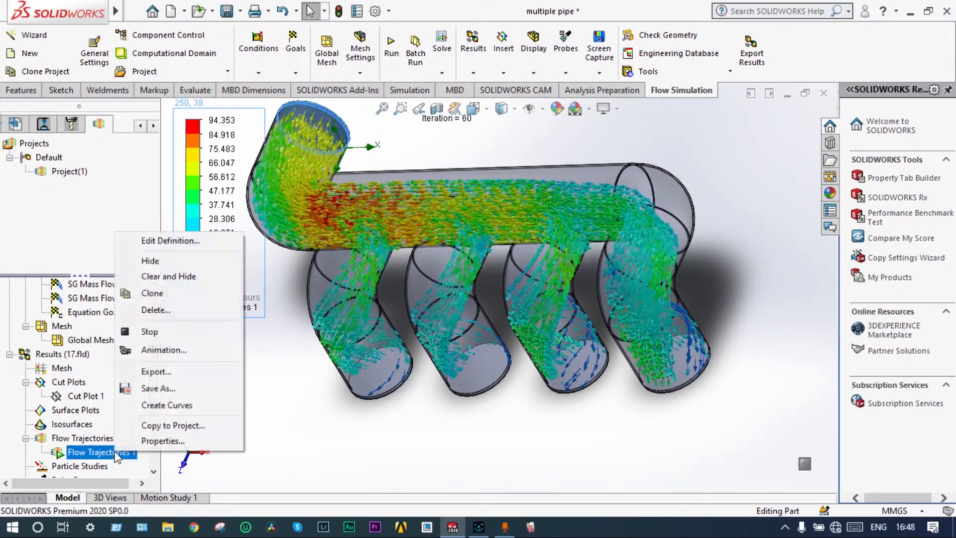
{"action": "left_click", "coordinate": [188, 279]}
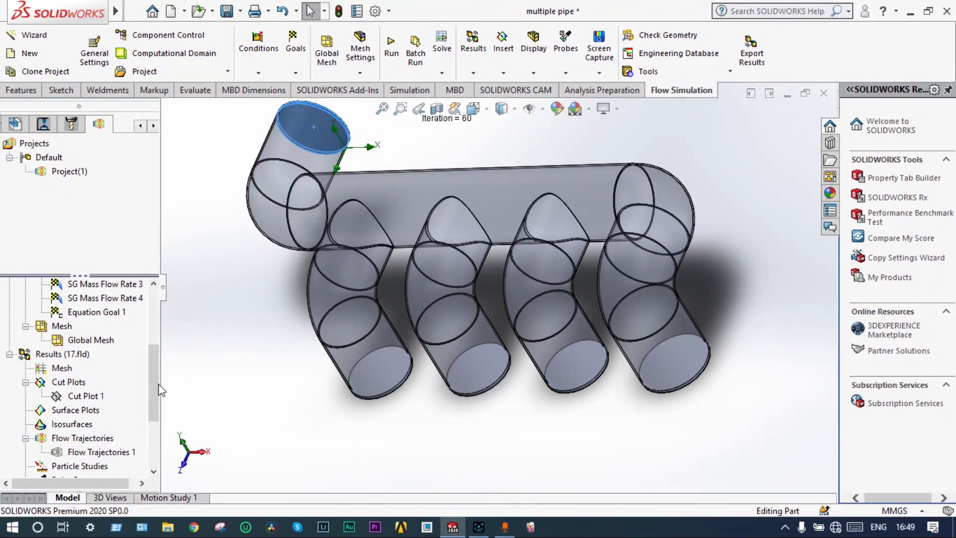
- Show a goal plot summary covering all mass flow rate goals and the equation goal, and enlarge the table to display every row
{"action": "left_click_drag", "start_coordinate": [155, 391], "coordinate": [174, 357]}
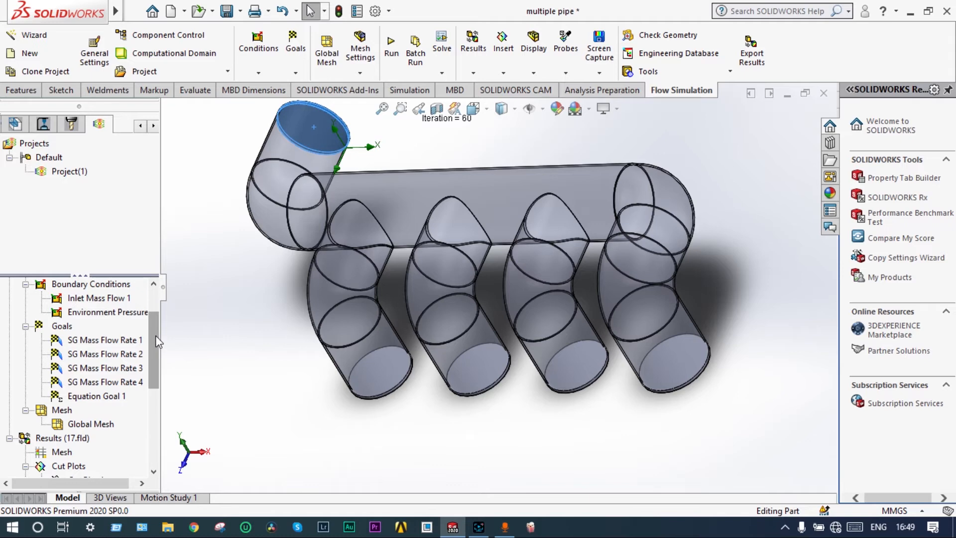
{"action": "left_click_drag", "start_coordinate": [157, 342], "coordinate": [158, 406]}
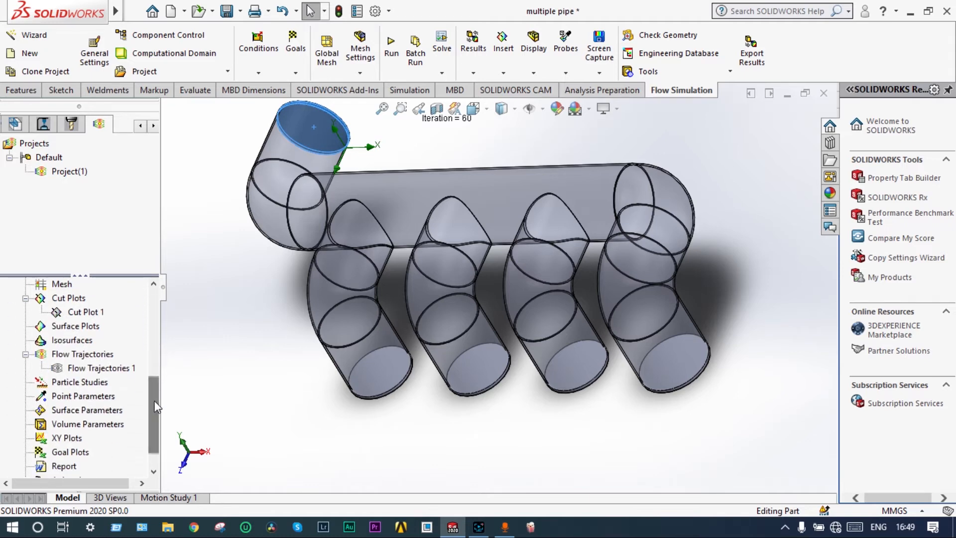
{"action": "double_click", "coordinate": [76, 450]}
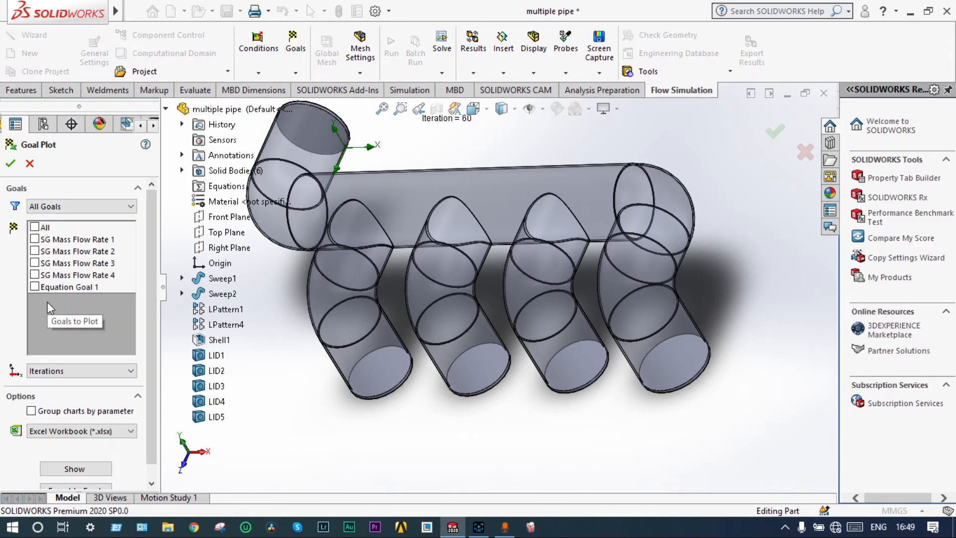
{"action": "left_click", "coordinate": [90, 469]}
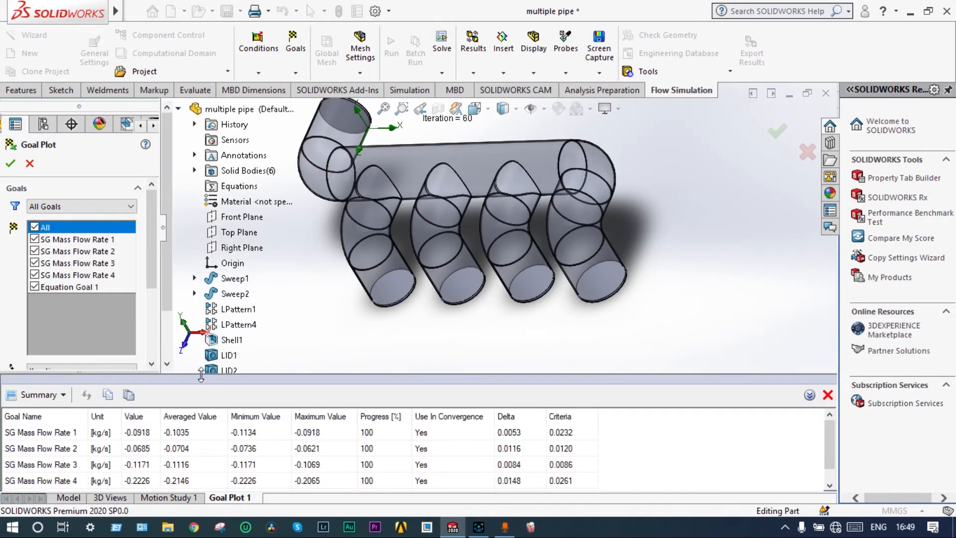
{"action": "left_click_drag", "start_coordinate": [247, 375], "coordinate": [247, 330]}
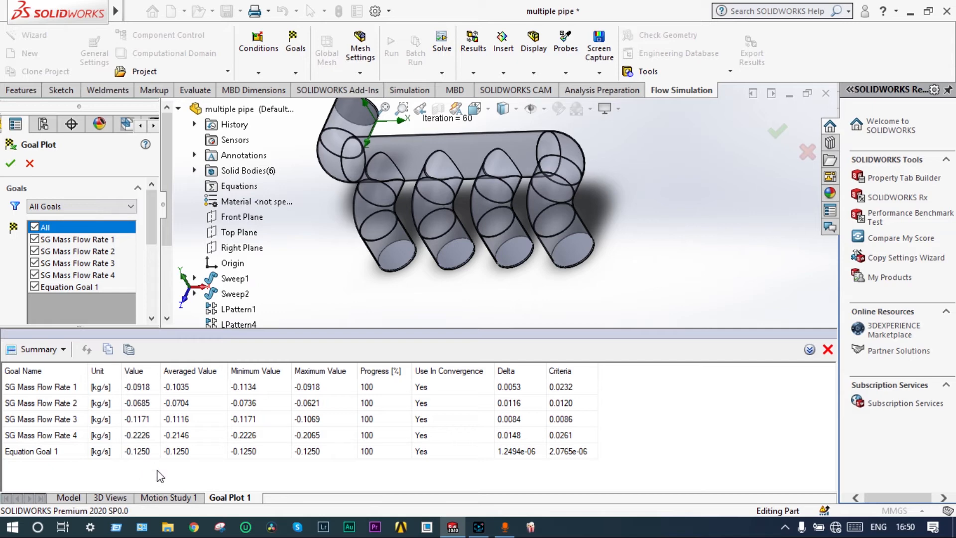
- Switch the goal plot to its iteration history charts, review the mass flow rate curves, and accept the plot
{"action": "left_click", "coordinate": [65, 351]}
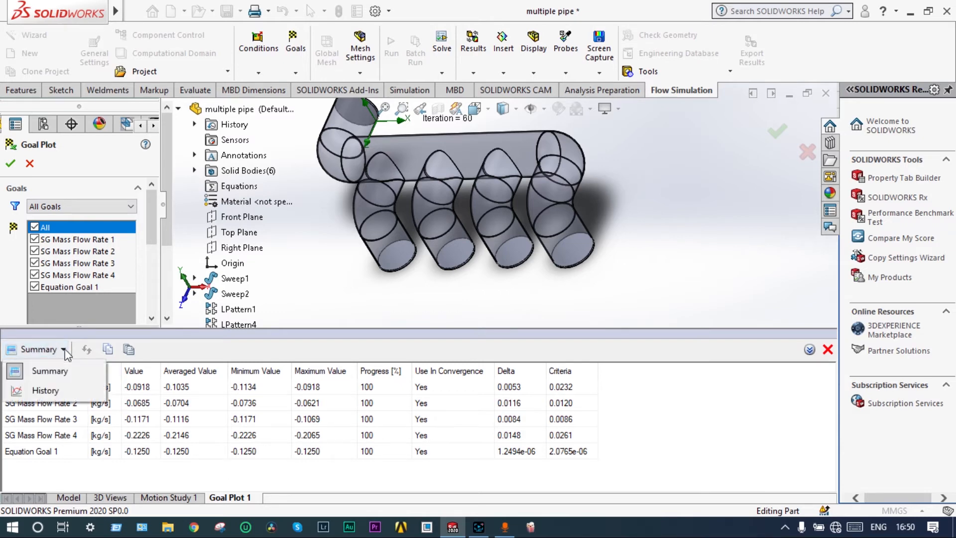
{"action": "left_click", "coordinate": [54, 389]}
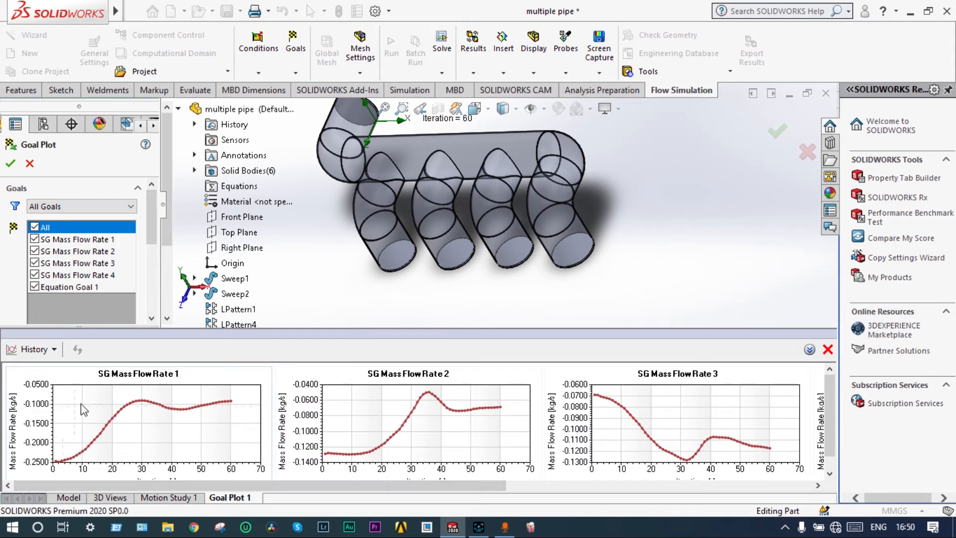
{"action": "mouse_move", "coordinate": [102, 446]}
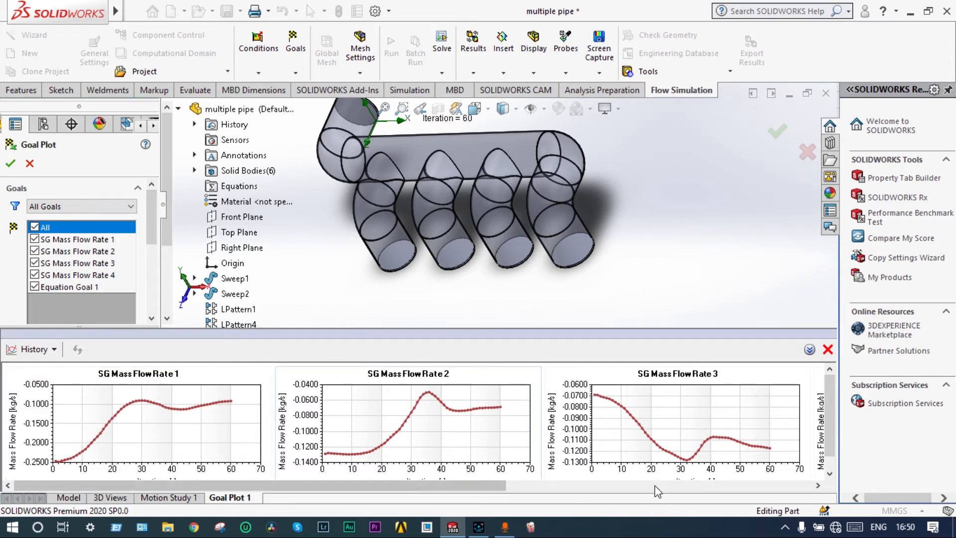
{"action": "left_click_drag", "start_coordinate": [518, 483], "coordinate": [412, 500]}
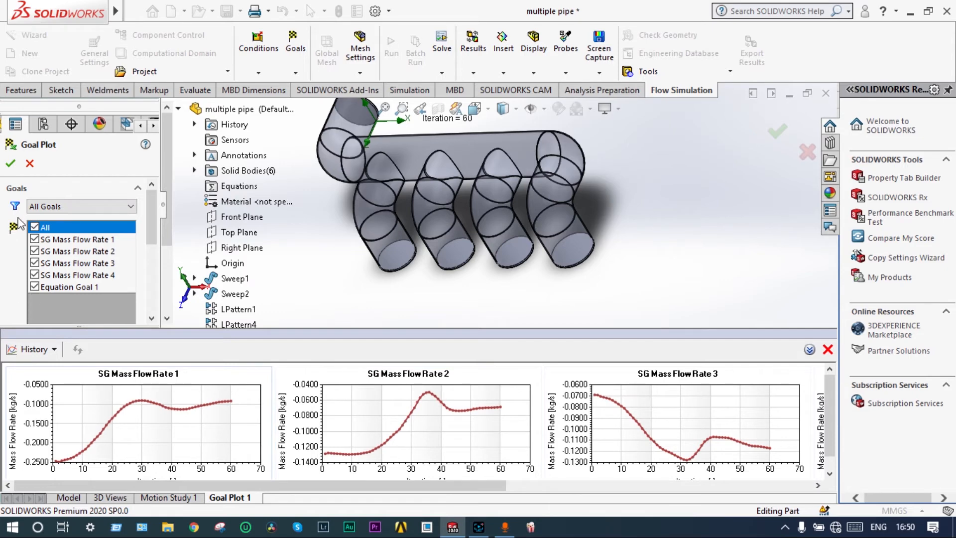
{"action": "left_click", "coordinate": [11, 164]}
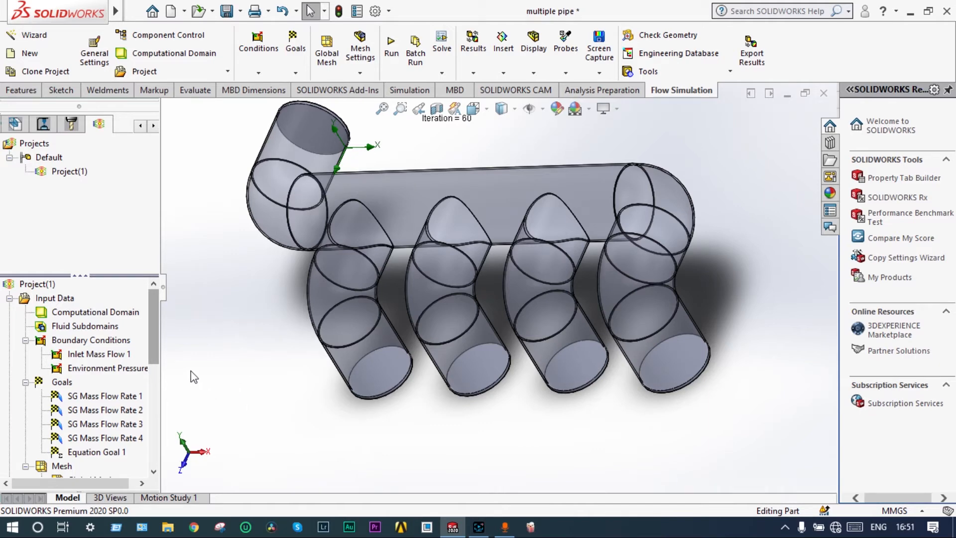
- Create a new What If Analysis parametric study and open an enlarged list of simulation parameters for its input variables
{"action": "left_click", "coordinate": [442, 72]}
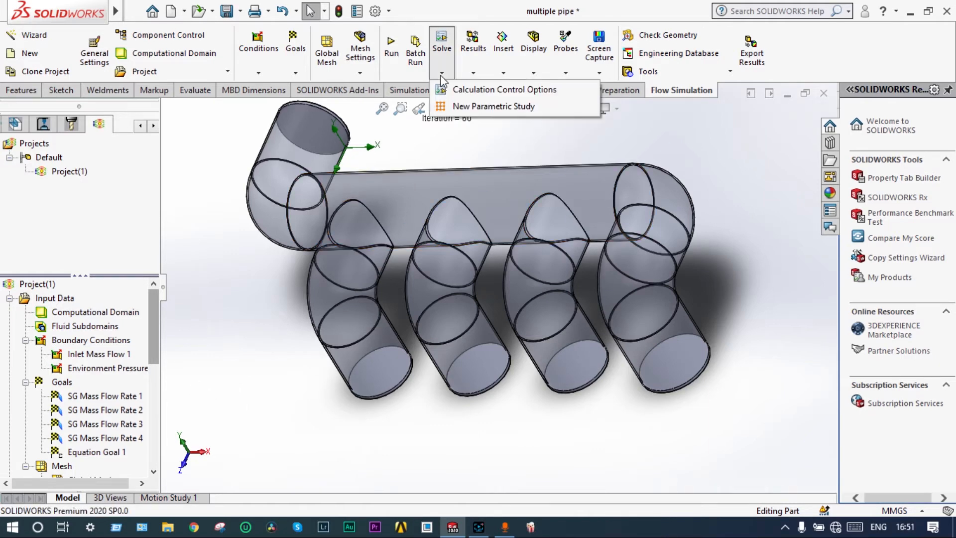
{"action": "left_click", "coordinate": [441, 106]}
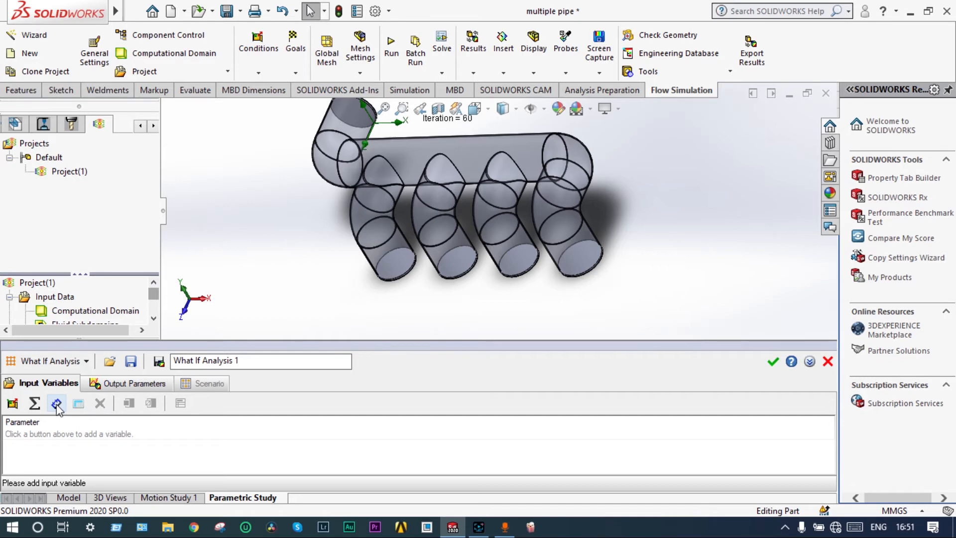
{"action": "left_click", "coordinate": [12, 405]}
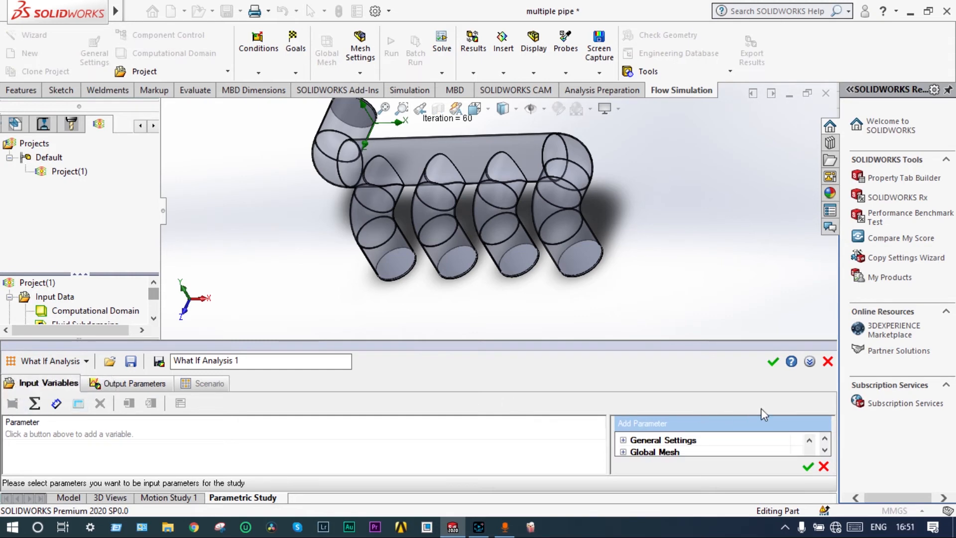
{"action": "left_click_drag", "start_coordinate": [726, 344], "coordinate": [726, 293]}
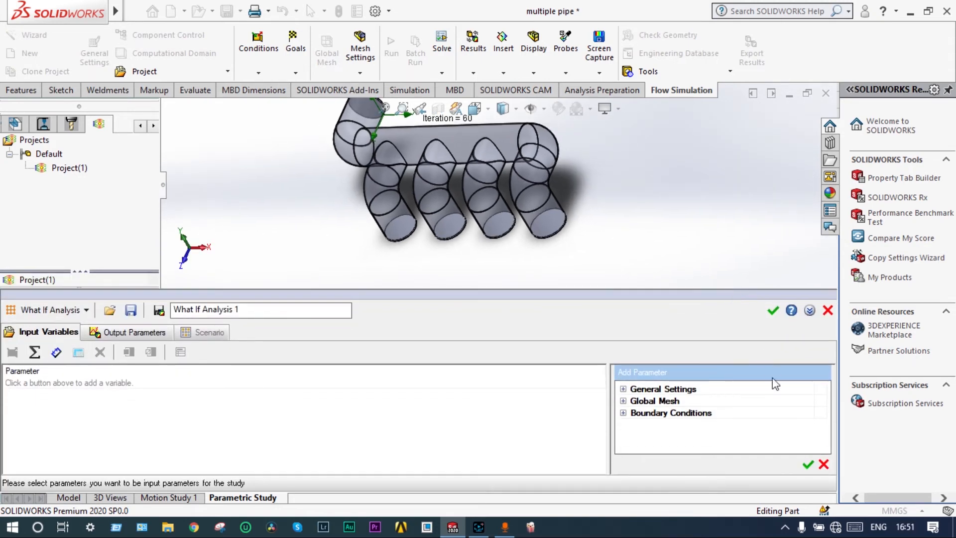
- Add the mass flow rate of the Inlet Mass Flow 1 boundary condition as an input variable
{"action": "left_click", "coordinate": [623, 413]}
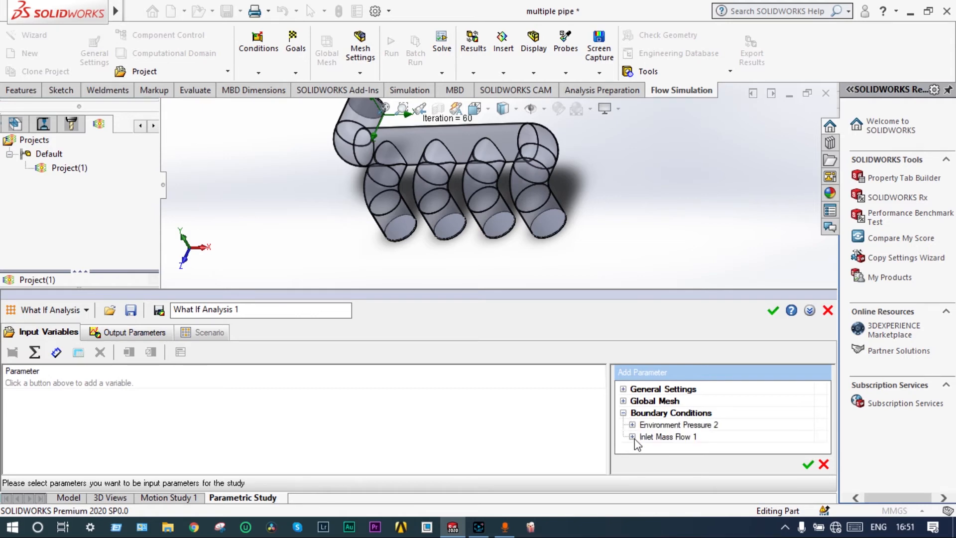
{"action": "left_click", "coordinate": [632, 438]}
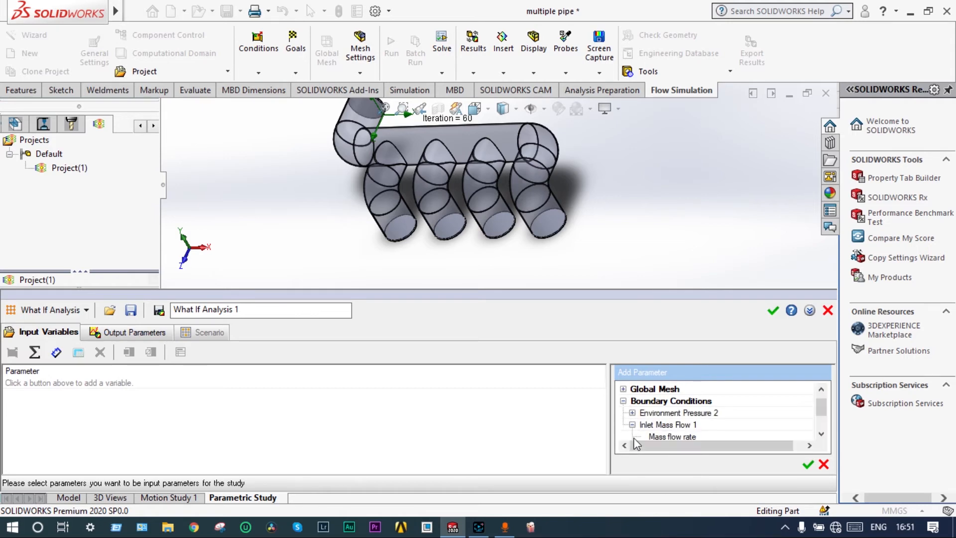
{"action": "left_click", "coordinate": [821, 434]}
{"action": "left_click", "coordinate": [688, 425]}
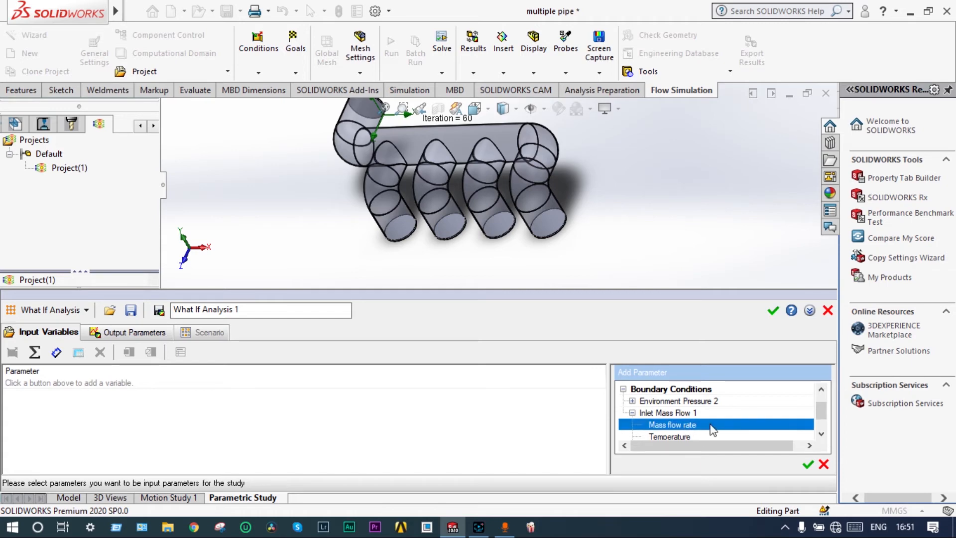
{"action": "left_click_drag", "start_coordinate": [745, 447], "coordinate": [756, 447]}
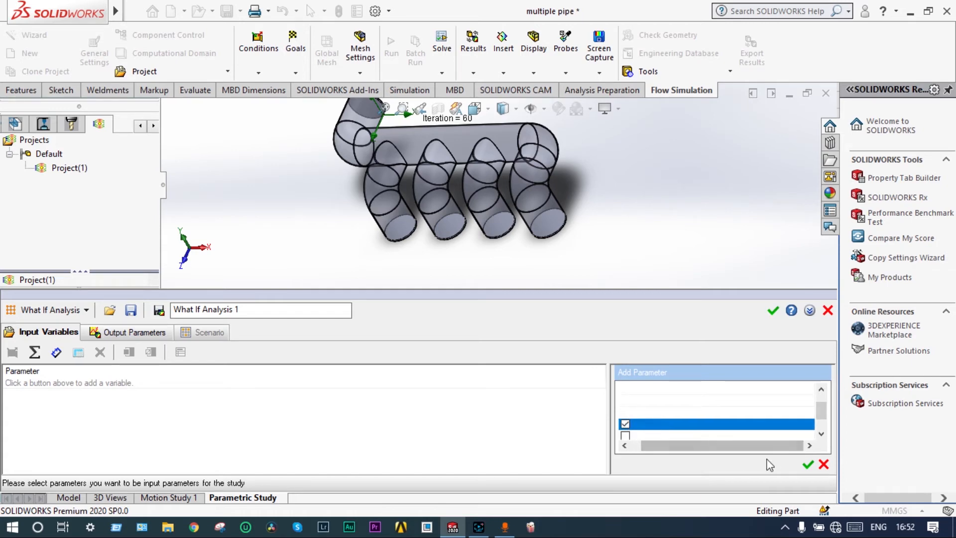
{"action": "left_click", "coordinate": [808, 465]}
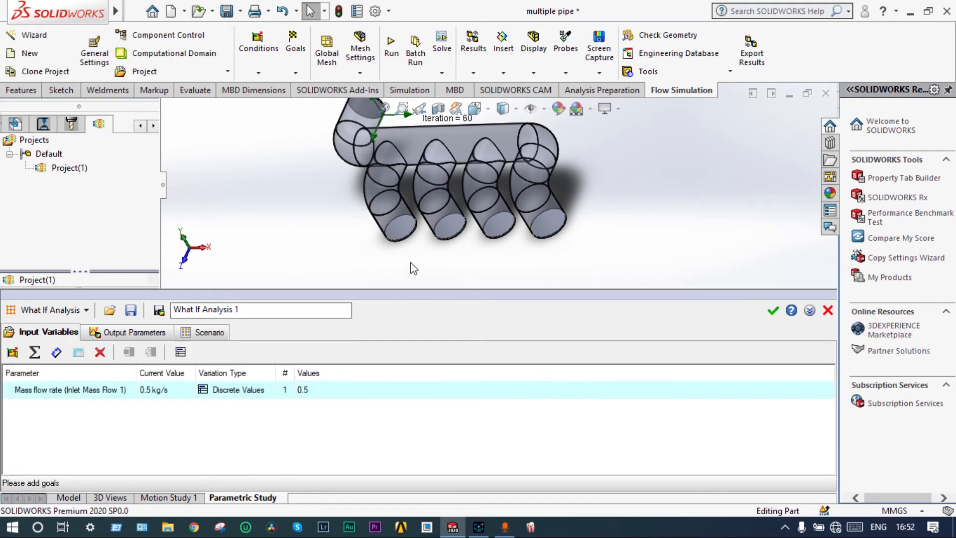
- Start adding a model dimension as another input variable and bring up the part's feature tree
{"action": "scroll", "coordinate": [356, 241], "scroll_direction": "up", "scroll_amount": 1}
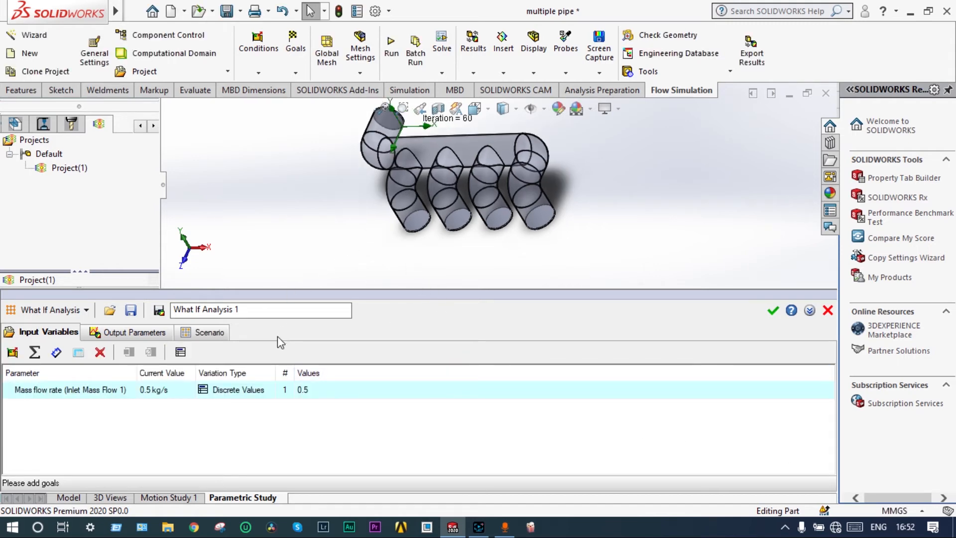
{"action": "left_click", "coordinate": [57, 353]}
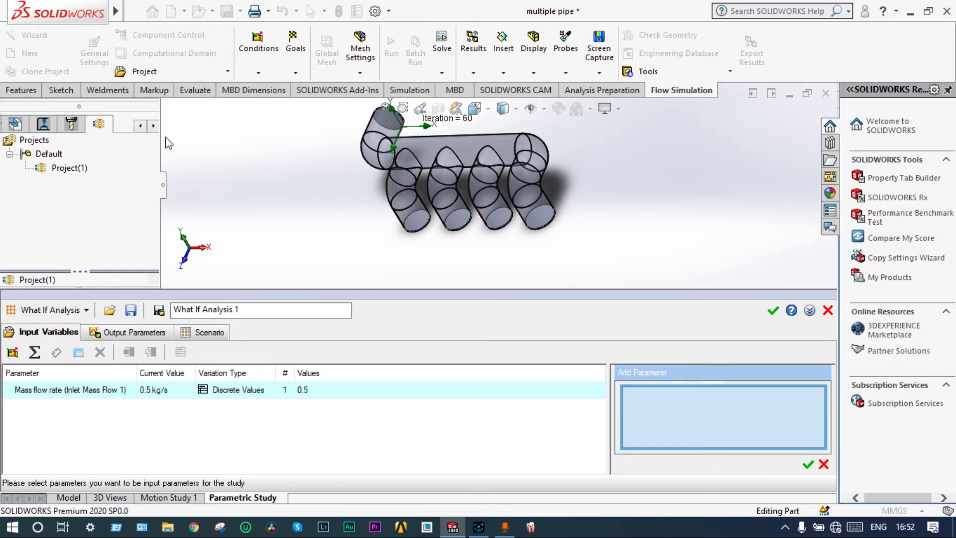
{"action": "left_click", "coordinate": [140, 125]}
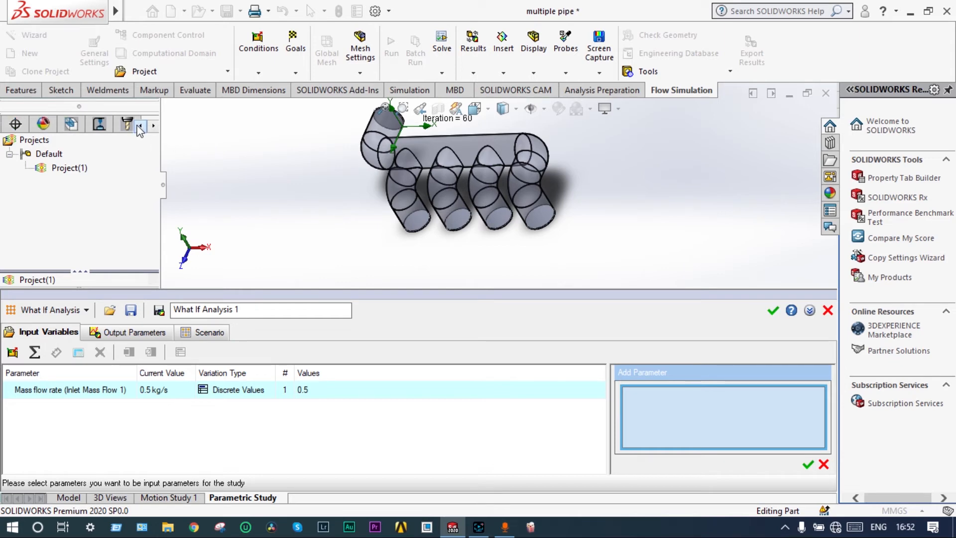
{"action": "left_click", "coordinate": [141, 125]}
{"action": "left_click", "coordinate": [141, 126]}
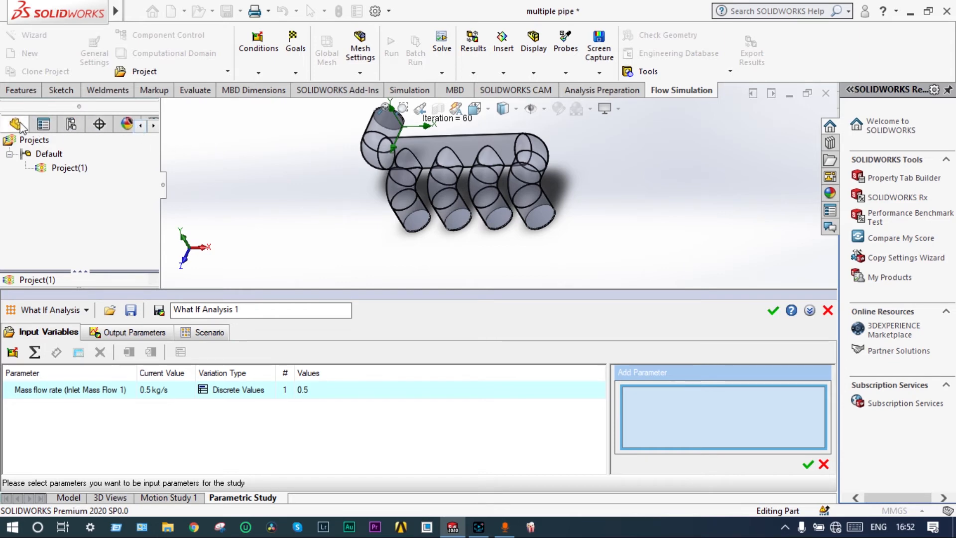
{"action": "left_click", "coordinate": [16, 124]}
- Show the dimensions of 3DSketch1 under Sweep1 on the model and inspect the bend radius near the inlet
{"action": "left_click", "coordinate": [154, 268]}
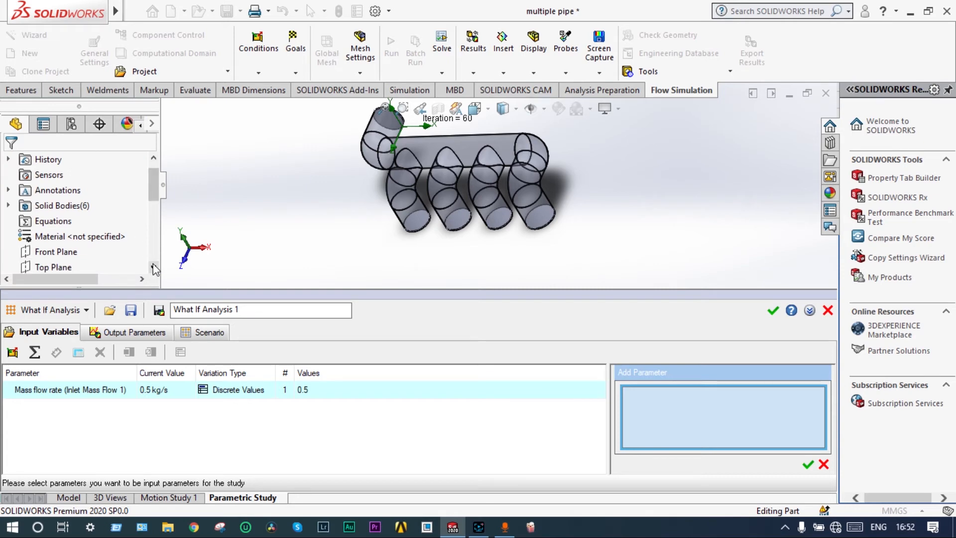
{"action": "left_click", "coordinate": [154, 268]}
{"action": "left_click", "coordinate": [154, 268]}
{"action": "left_click", "coordinate": [154, 268]}
{"action": "left_click", "coordinate": [154, 267]}
{"action": "left_click", "coordinate": [153, 268]}
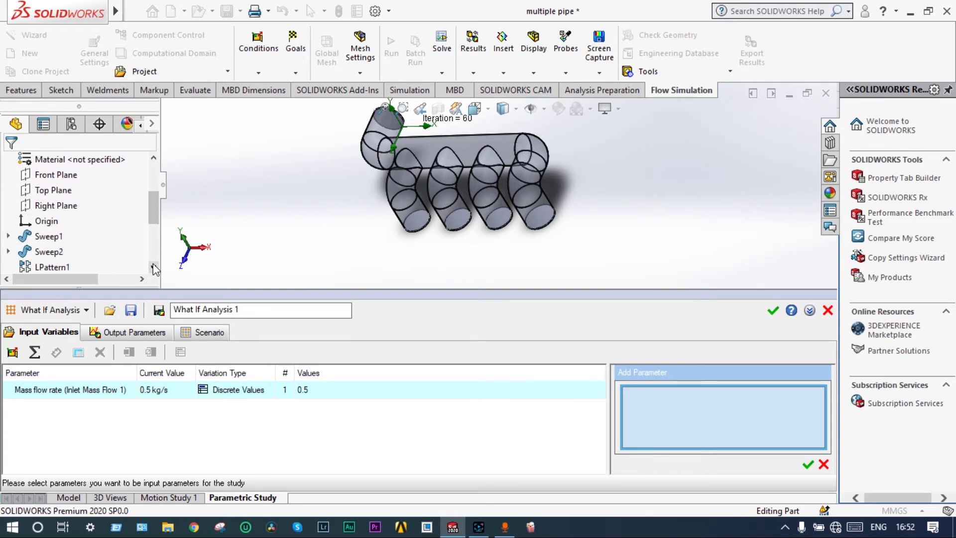
{"action": "left_click", "coordinate": [8, 236]}
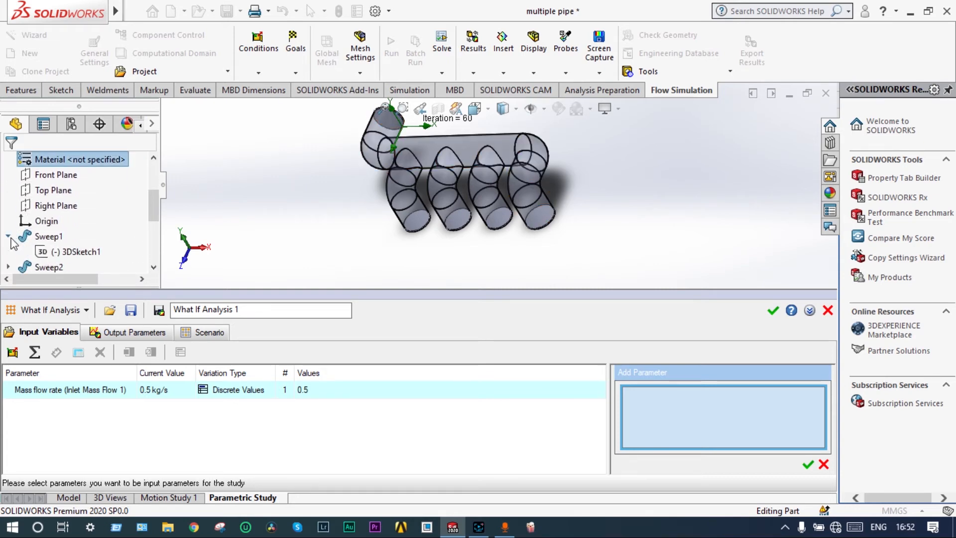
{"action": "left_click", "coordinate": [70, 252]}
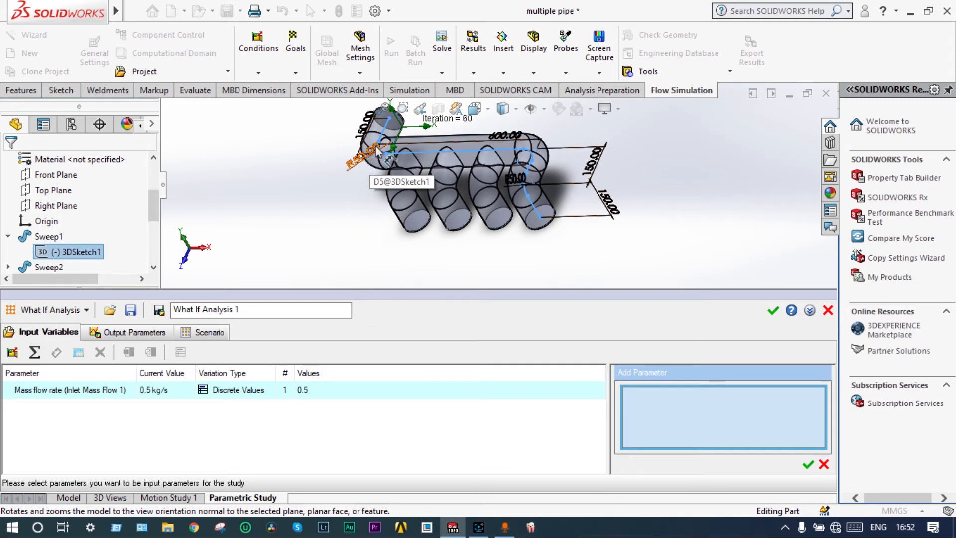
{"action": "scroll", "coordinate": [369, 162], "scroll_direction": "down", "scroll_amount": 5}
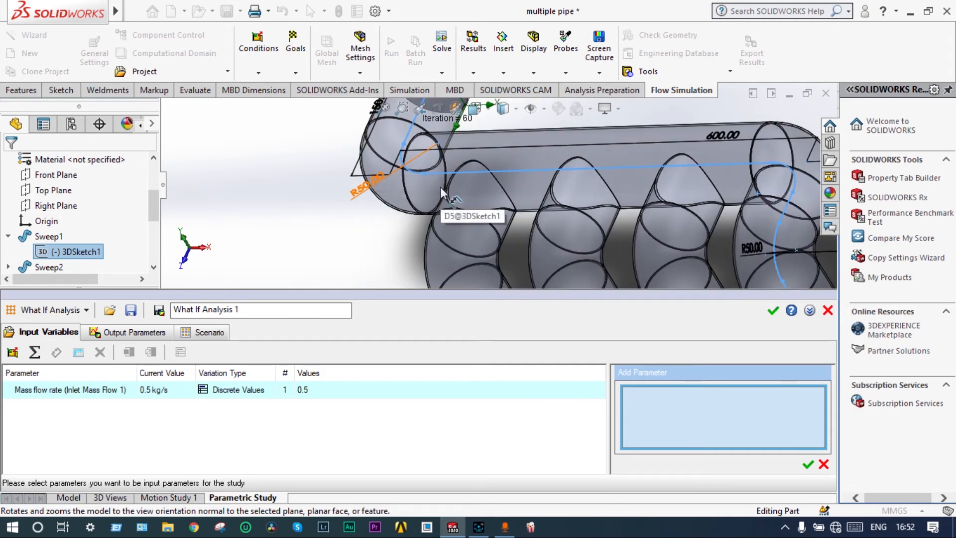
{"action": "scroll", "coordinate": [440, 190], "scroll_direction": "up", "scroll_amount": 5}
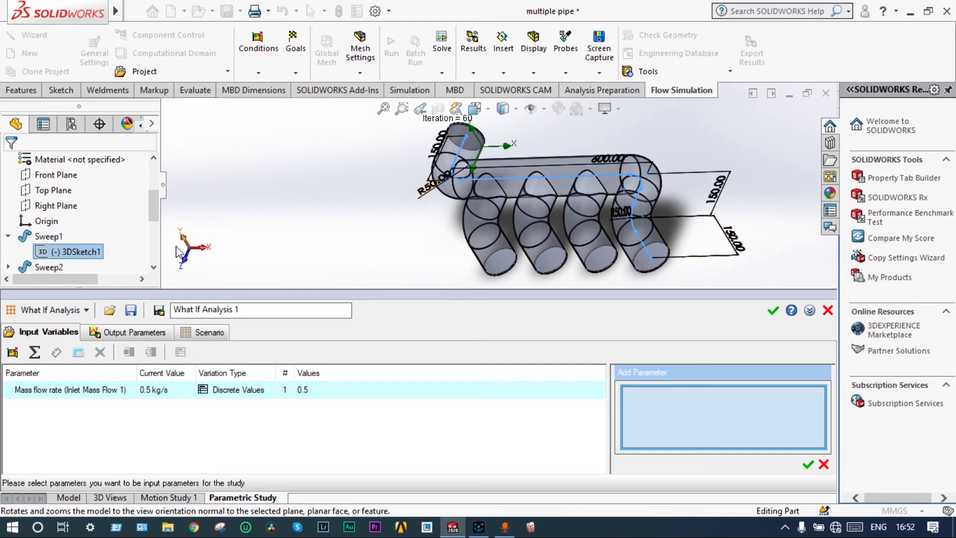
- Show the dimensions of 3DSketch2 under Sweep2 and pick its R50 branch bend radius as a dimension parameter
{"action": "left_click", "coordinate": [153, 268]}
{"action": "left_click", "coordinate": [154, 268]}
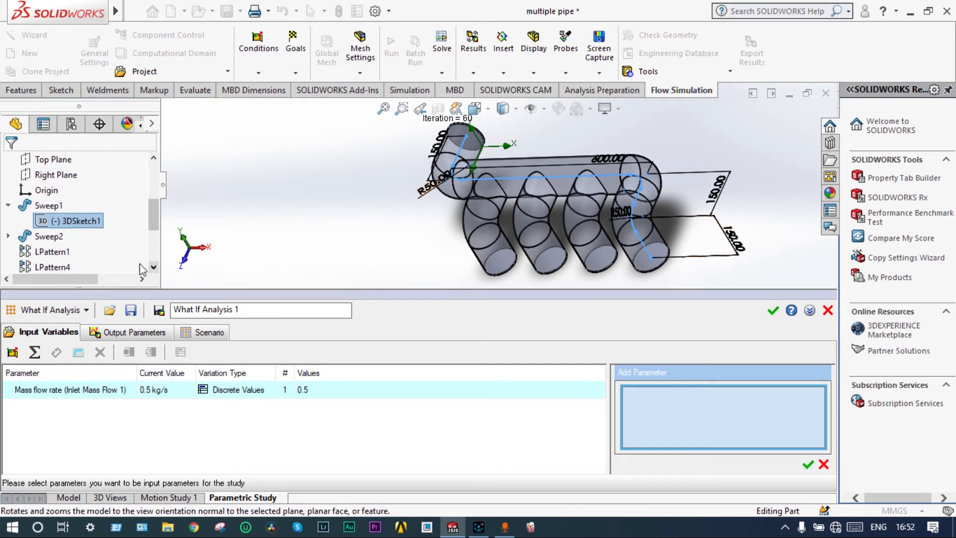
{"action": "left_click", "coordinate": [9, 237]}
{"action": "left_click", "coordinate": [64, 251]}
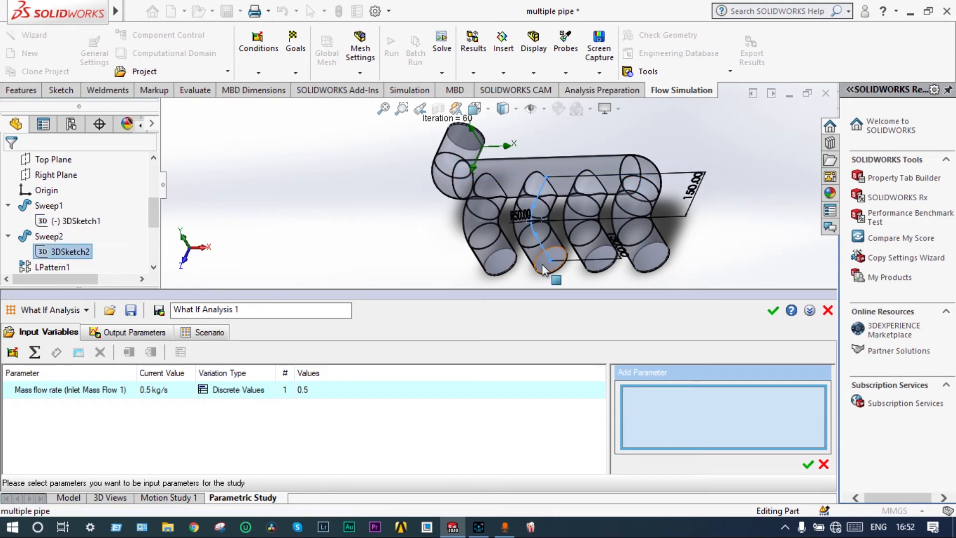
{"action": "scroll", "coordinate": [577, 262], "scroll_direction": "down", "scroll_amount": 2}
{"action": "scroll", "coordinate": [592, 240], "scroll_direction": "down", "scroll_amount": 3}
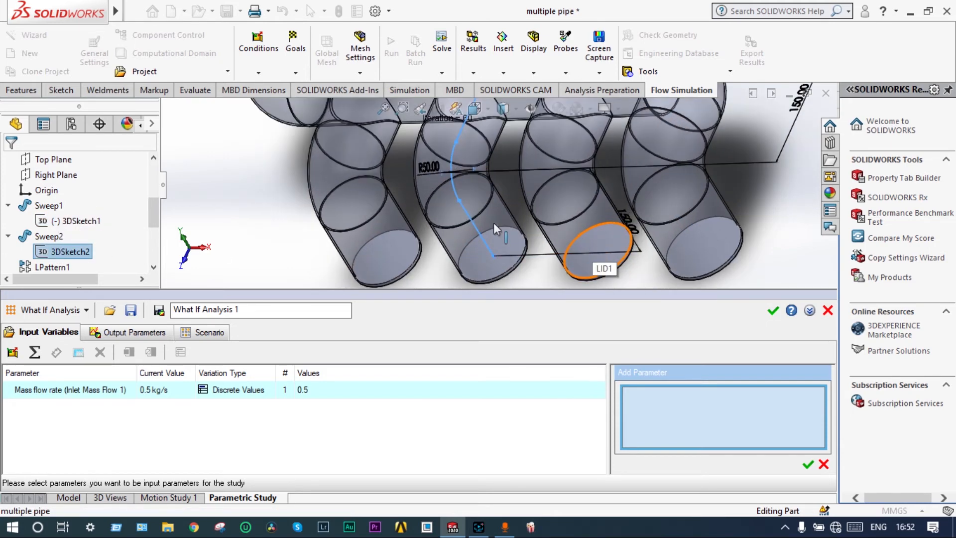
{"action": "left_click", "coordinate": [430, 167]}
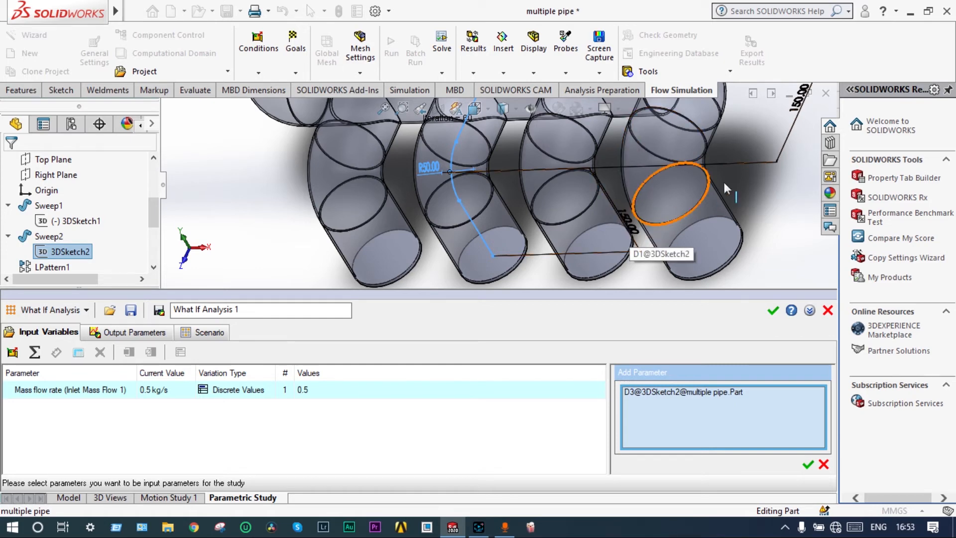
- Show the dimensions of Sweep1 and pick the R50 radius of its last branch bend as a second dimension parameter
{"action": "scroll", "coordinate": [733, 177], "scroll_direction": "up", "scroll_amount": 1}
{"action": "scroll", "coordinate": [735, 183], "scroll_direction": "up", "scroll_amount": 1}
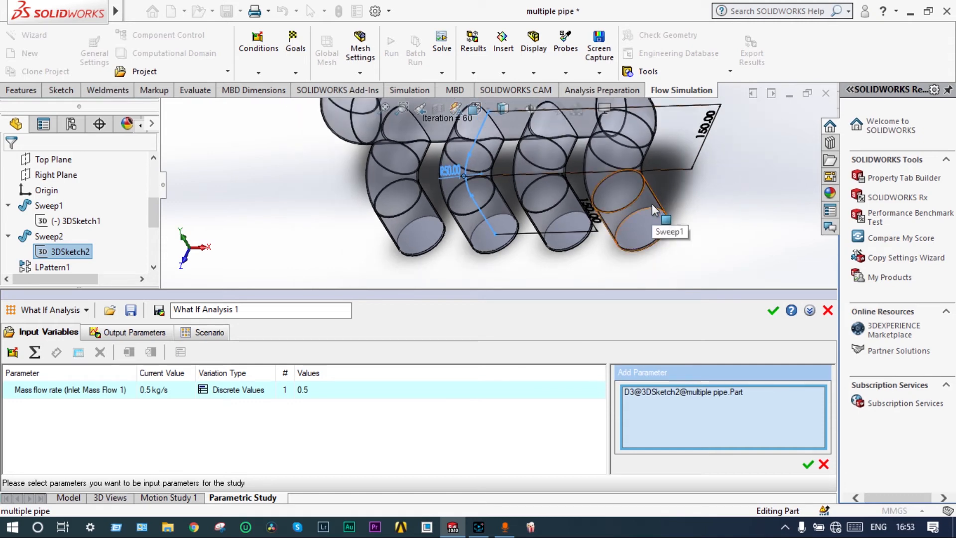
{"action": "scroll", "coordinate": [448, 160], "scroll_direction": "up", "scroll_amount": 3}
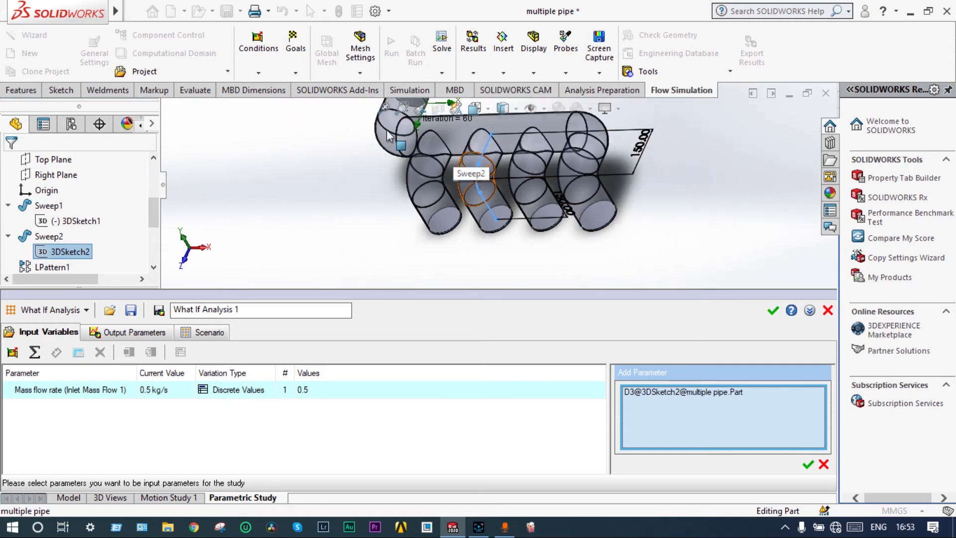
{"action": "scroll", "coordinate": [458, 137], "scroll_direction": "down", "scroll_amount": 4}
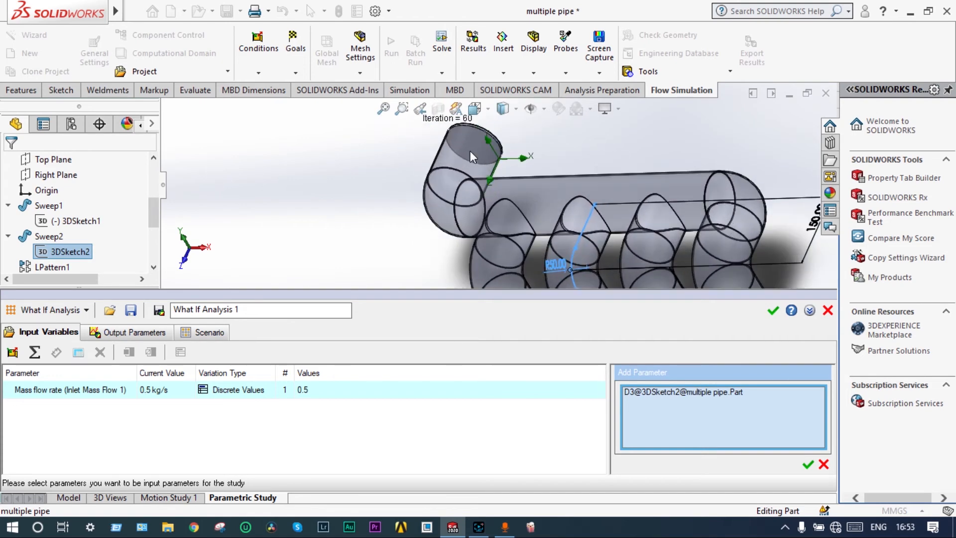
{"action": "left_click", "coordinate": [462, 160]}
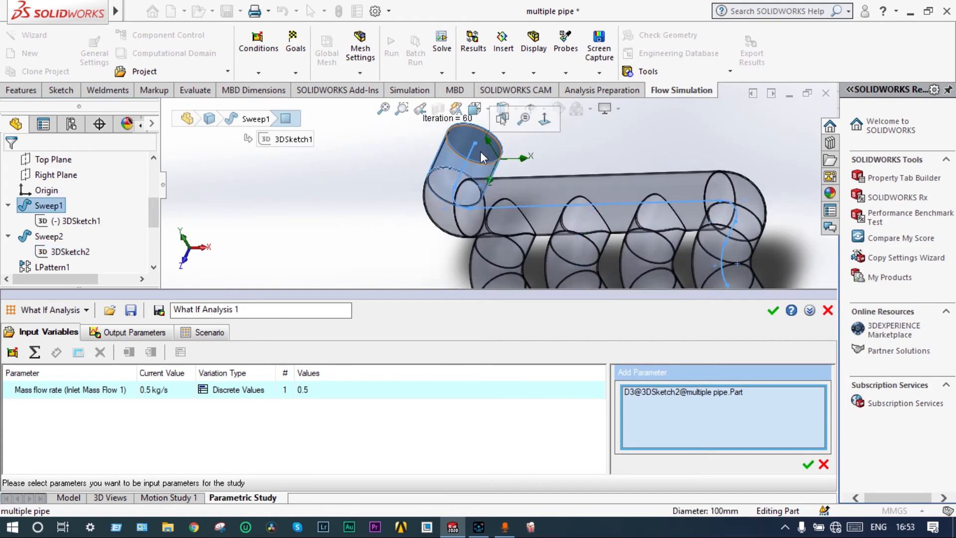
{"action": "scroll", "coordinate": [764, 245], "scroll_direction": "down", "scroll_amount": 4}
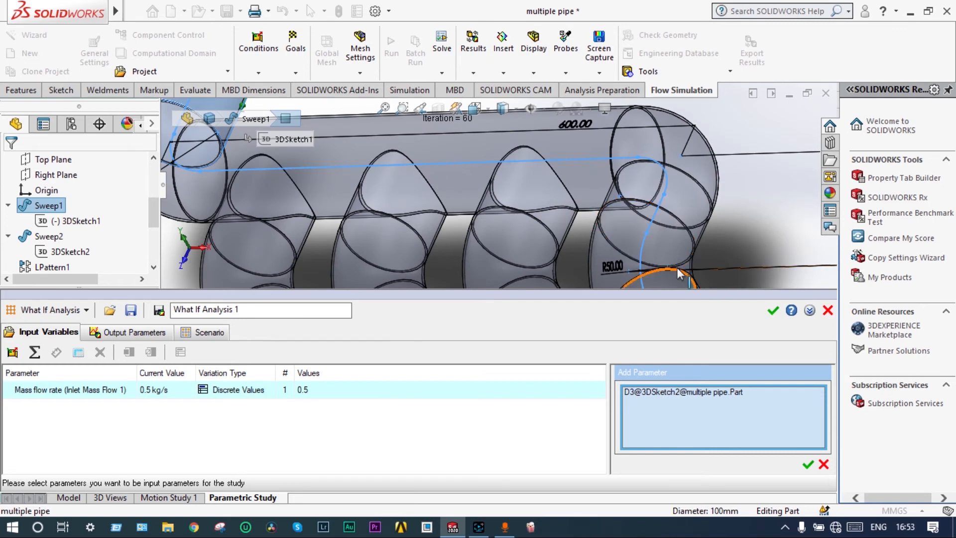
{"action": "scroll", "coordinate": [643, 269], "scroll_direction": "down", "scroll_amount": 2}
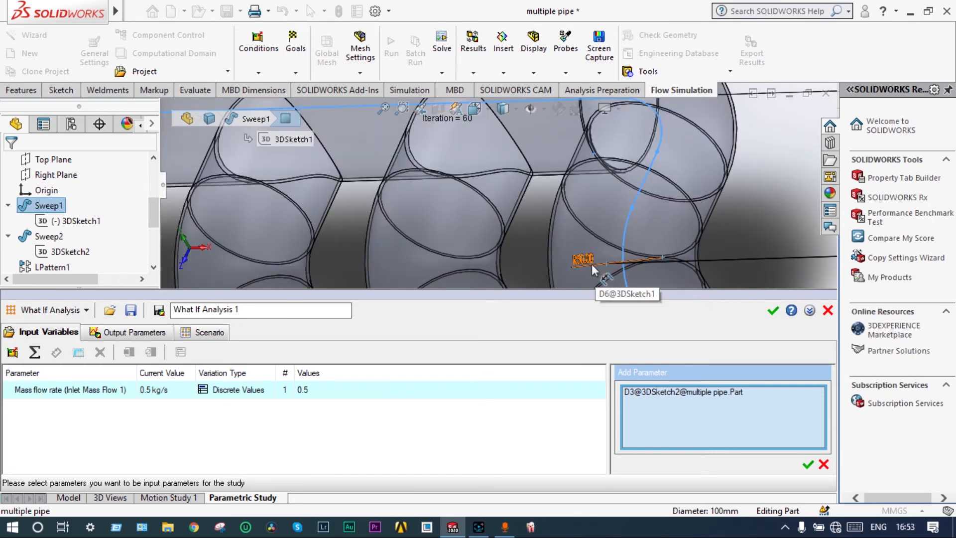
{"action": "scroll", "coordinate": [585, 264], "scroll_direction": "down", "scroll_amount": 1}
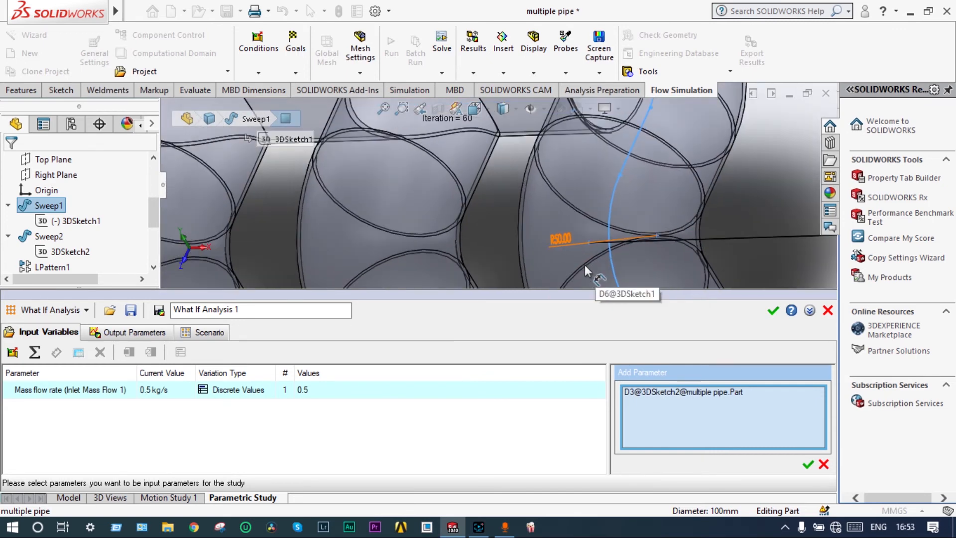
{"action": "left_click", "coordinate": [563, 244]}
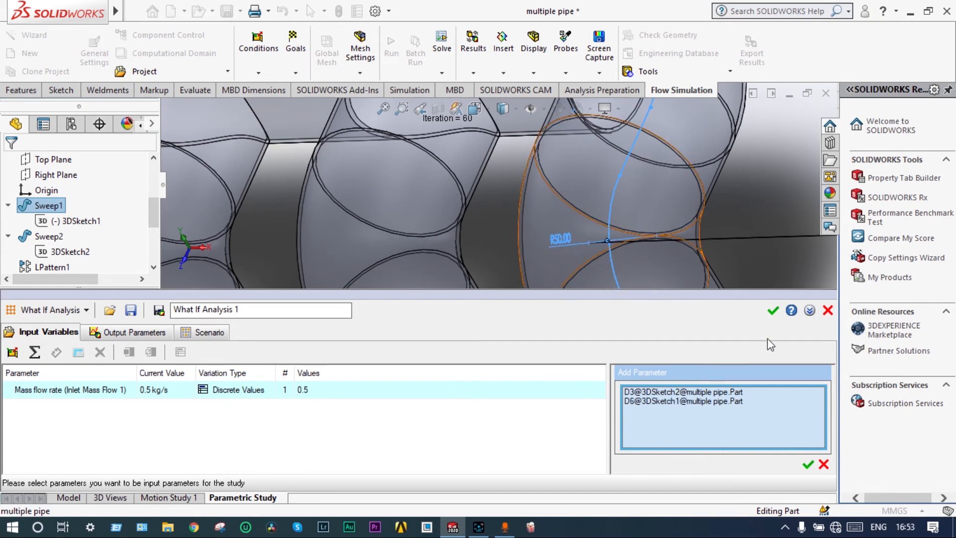
- Add the picked dimensions as input variables and remove D6@3DSketch1, keeping only D3@3DSketch2 beside the mass flow rate
{"action": "left_click", "coordinate": [808, 464]}
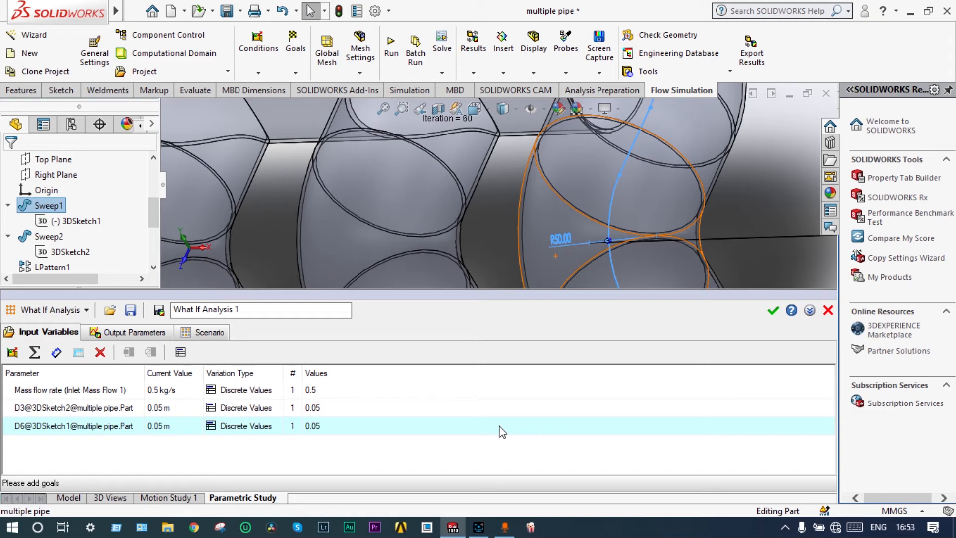
{"action": "right_click", "coordinate": [325, 426]}
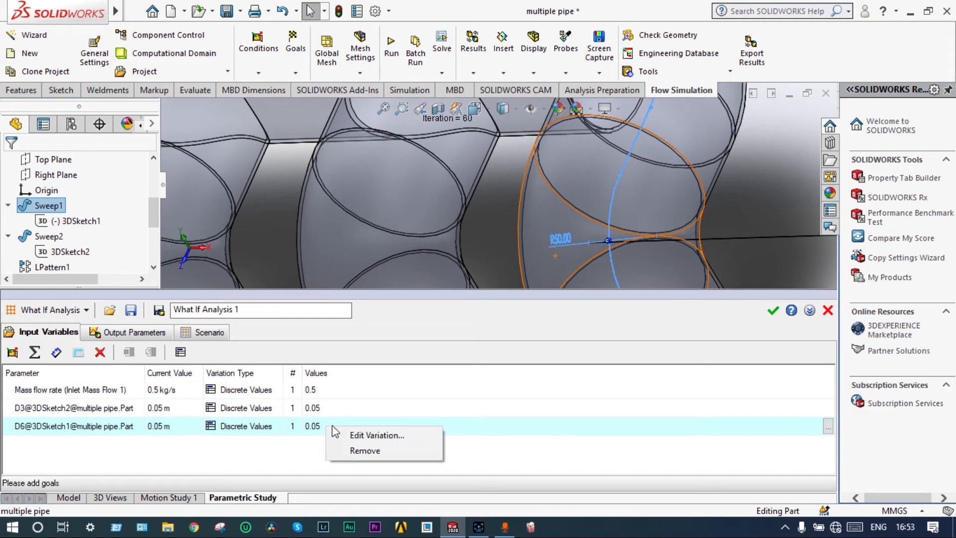
{"action": "left_click", "coordinate": [358, 450]}
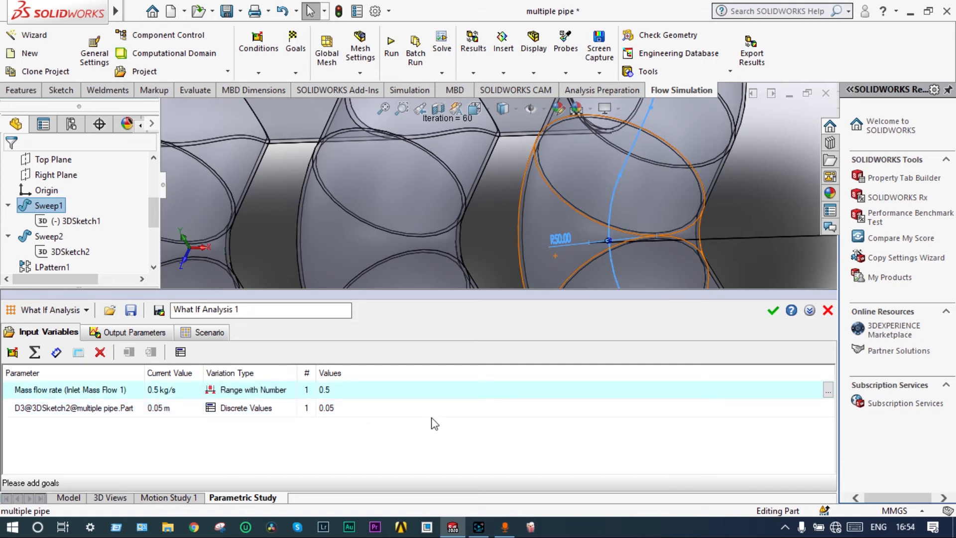
- Add all goals, SG Mass Flow Rate 1 to 4 and Equation Goal 1, as output parameters of the study
{"action": "left_click", "coordinate": [157, 336]}
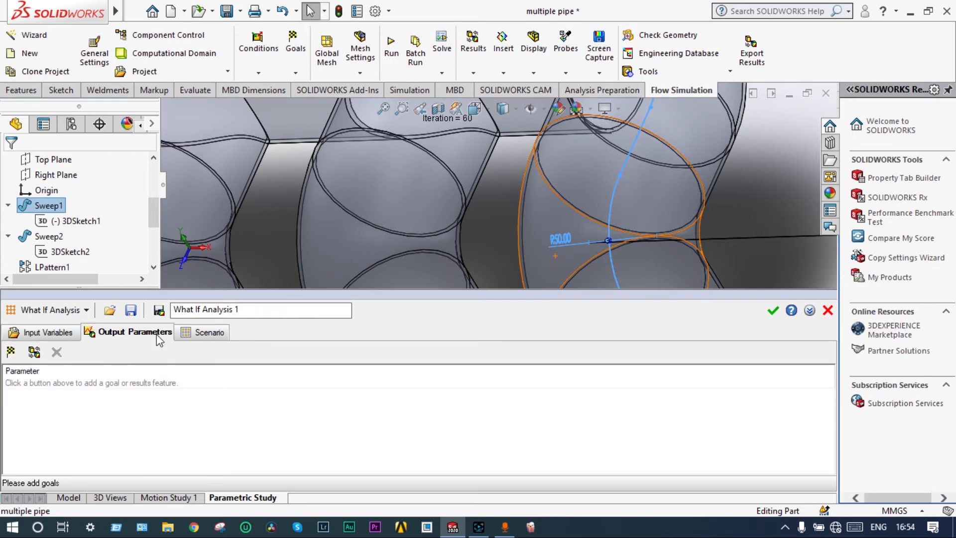
{"action": "left_click", "coordinate": [11, 353]}
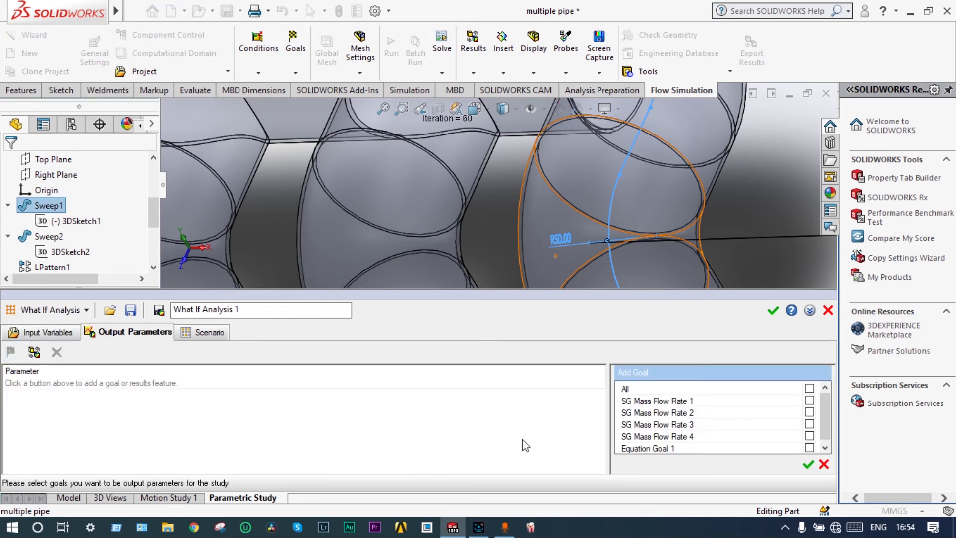
{"action": "left_click", "coordinate": [809, 389]}
{"action": "left_click", "coordinate": [808, 464]}
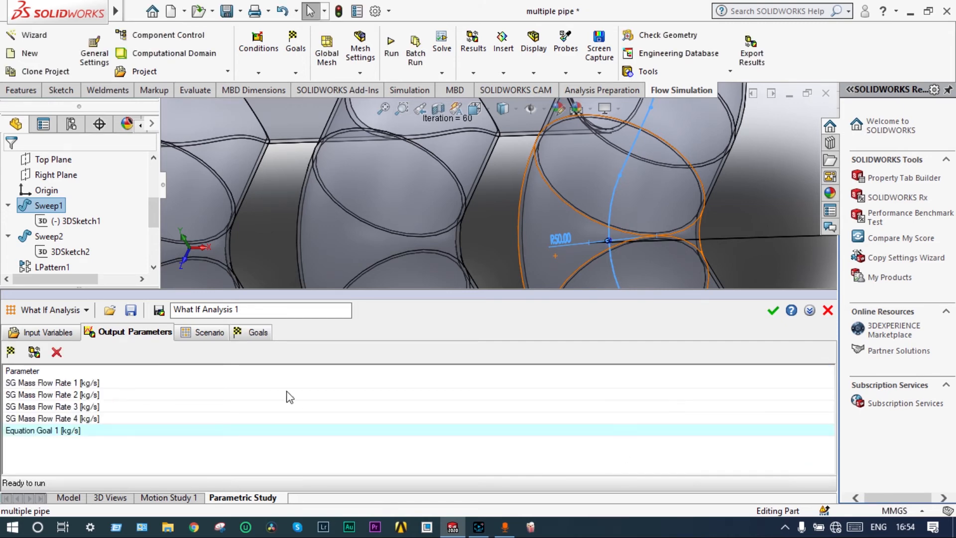
- Add four more design points to the study scenario
{"action": "left_click", "coordinate": [199, 332]}
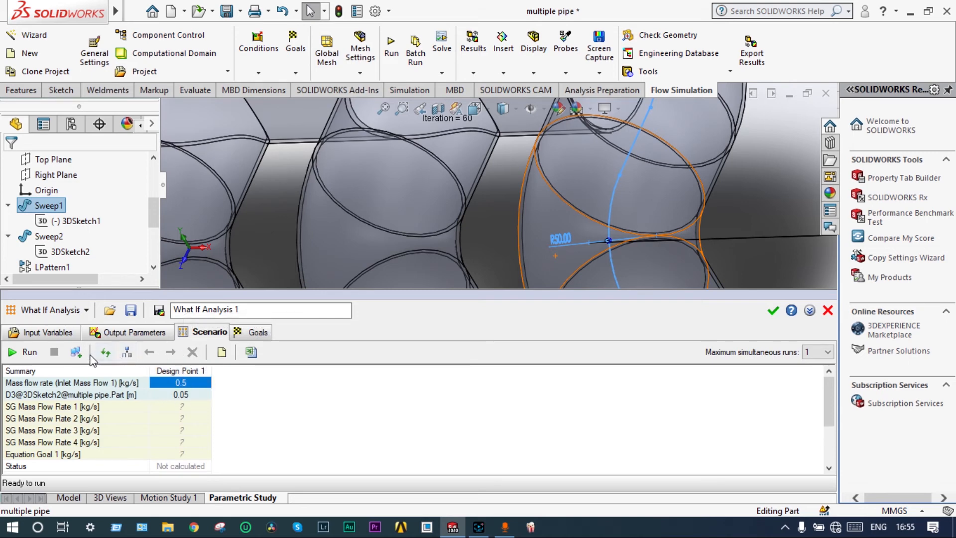
{"action": "left_click", "coordinate": [127, 351]}
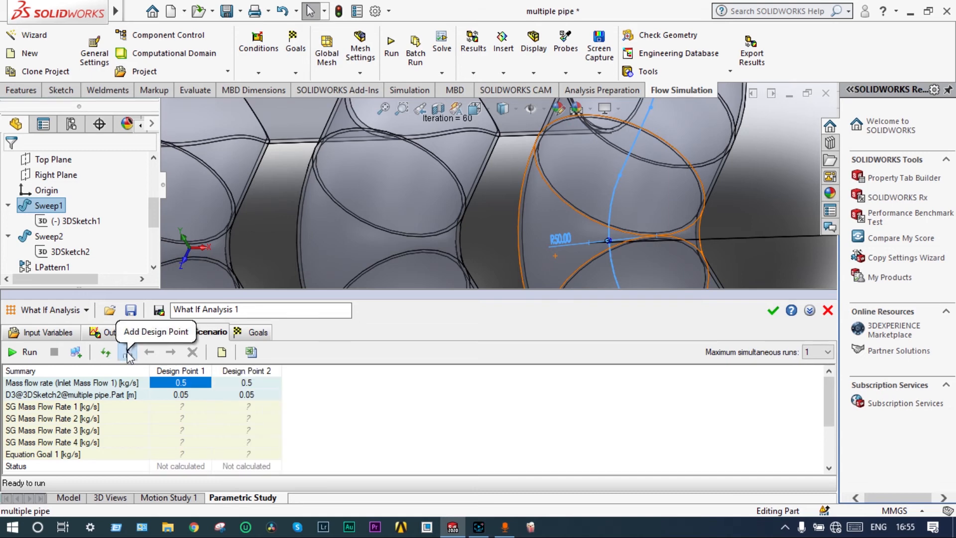
{"action": "left_click", "coordinate": [127, 352]}
{"action": "left_click", "coordinate": [127, 351]}
{"action": "left_click", "coordinate": [128, 352]}
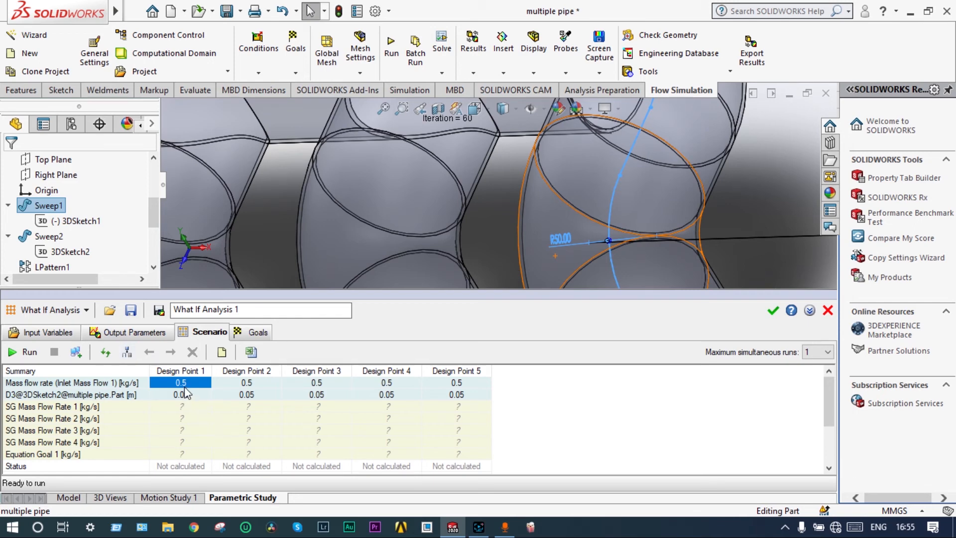
- Set Design Point 2 to a mass flow rate of 0.4 kg/s and a bend radius of 0.06 m
{"action": "double_click", "coordinate": [250, 383]}
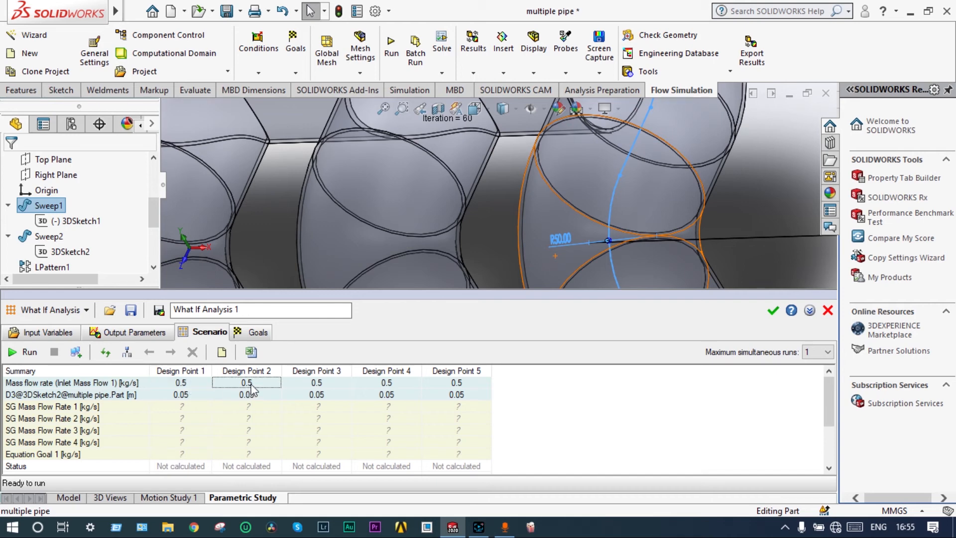
{"action": "key", "text": "BackSpace"}
{"action": "key", "text": "BackSpace"}
{"action": "key", "text": "BackSpace"}
{"action": "type", "text": "0.4"}
{"action": "double_click", "coordinate": [254, 396]}
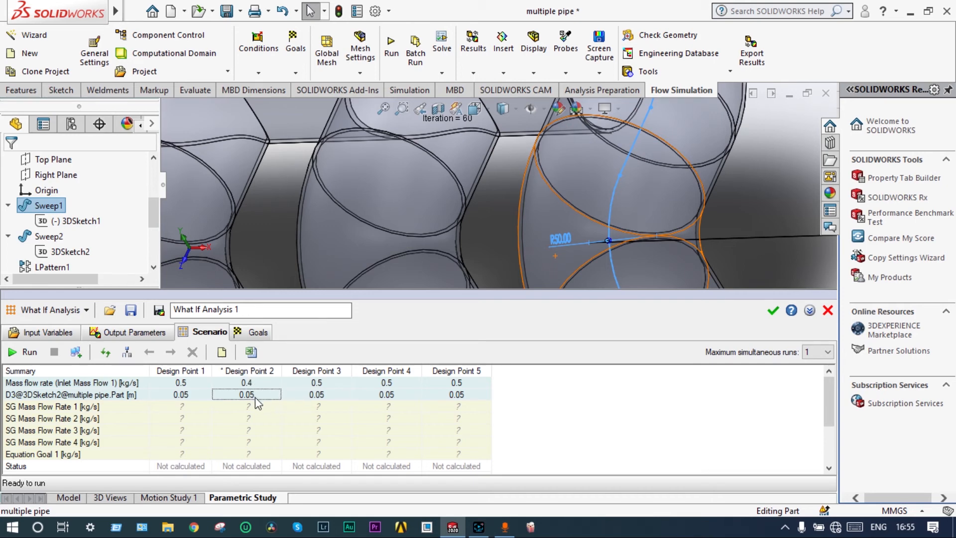
{"action": "key", "text": "BackSpace"}
{"action": "type", "text": "6"}
- Set Design Point 3 to a mass flow rate of 0.3 kg/s and a bend radius of 0.04 m
{"action": "double_click", "coordinate": [333, 383]}
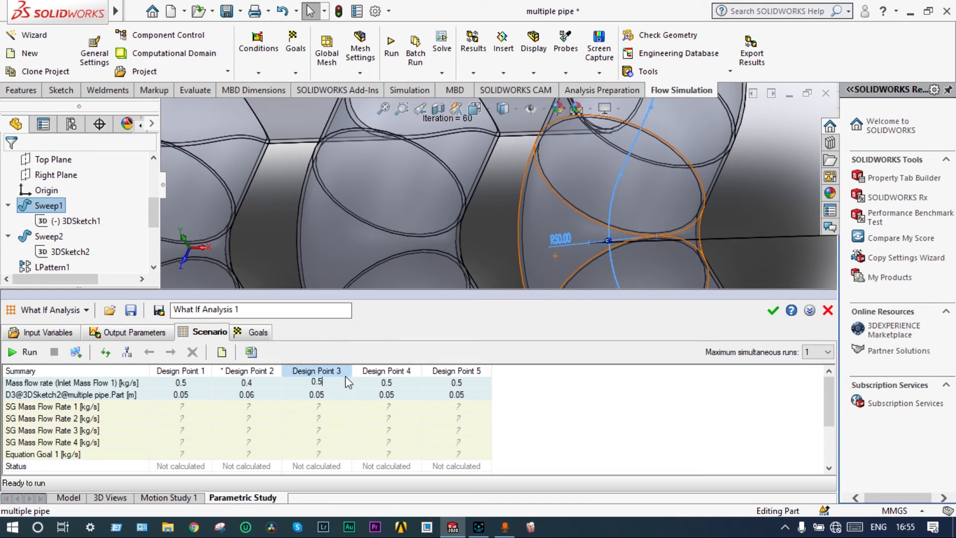
{"action": "key", "text": "BackSpace"}
{"action": "type", "text": "3"}
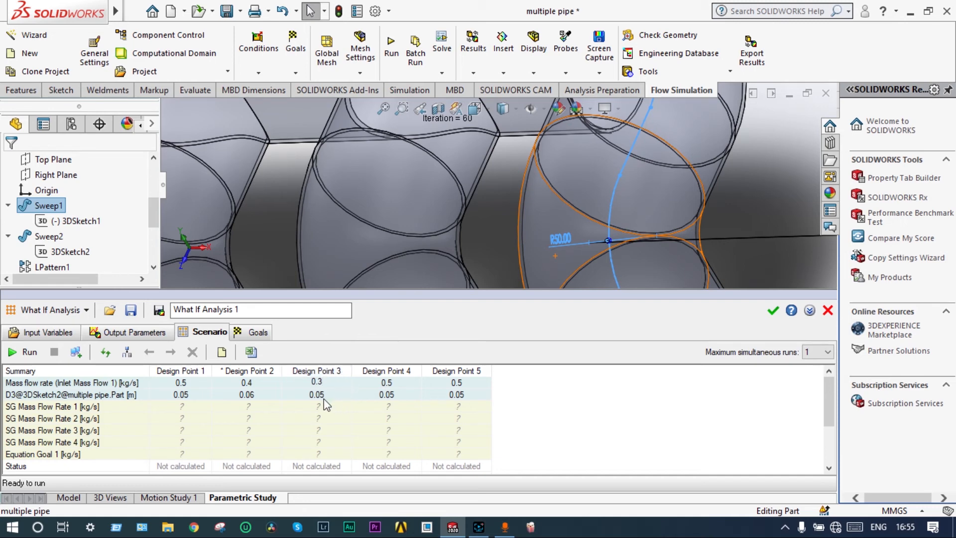
{"action": "left_click", "coordinate": [343, 393]}
{"action": "key", "text": "BackSpace"}
{"action": "type", "text": "4"}
- Set Design Point 4 to a mass flow rate of 0.2 kg/s and a bend radius of 0.03 m
{"action": "left_click", "coordinate": [394, 383]}
{"action": "key", "text": "BackSpace"}
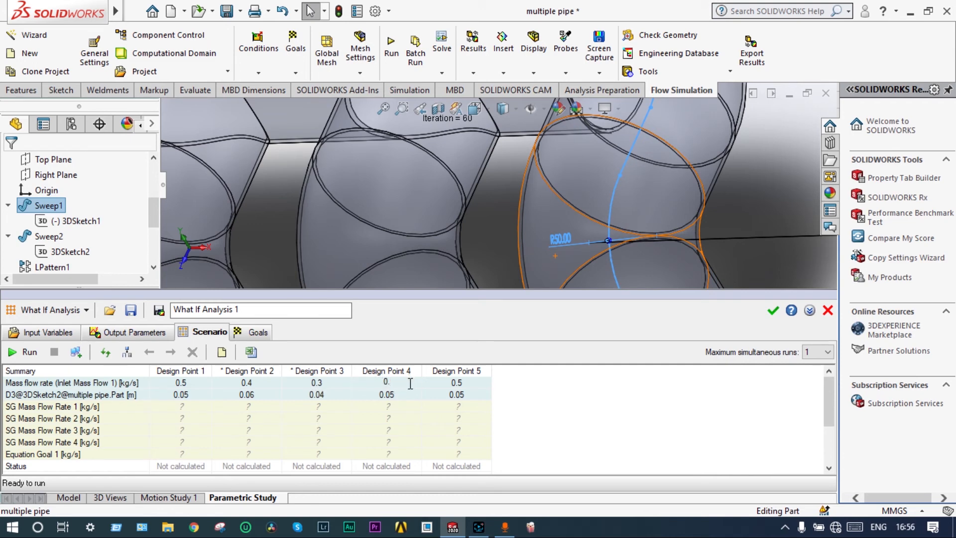
{"action": "type", "text": "2"}
{"action": "left_click", "coordinate": [398, 395]}
{"action": "key", "text": "BackSpace"}
{"action": "type", "text": "3"}
- Set Design Point 5 to a mass flow rate of 0.1 kg/s and a bend radius of 0.02 m
{"action": "left_click", "coordinate": [465, 383]}
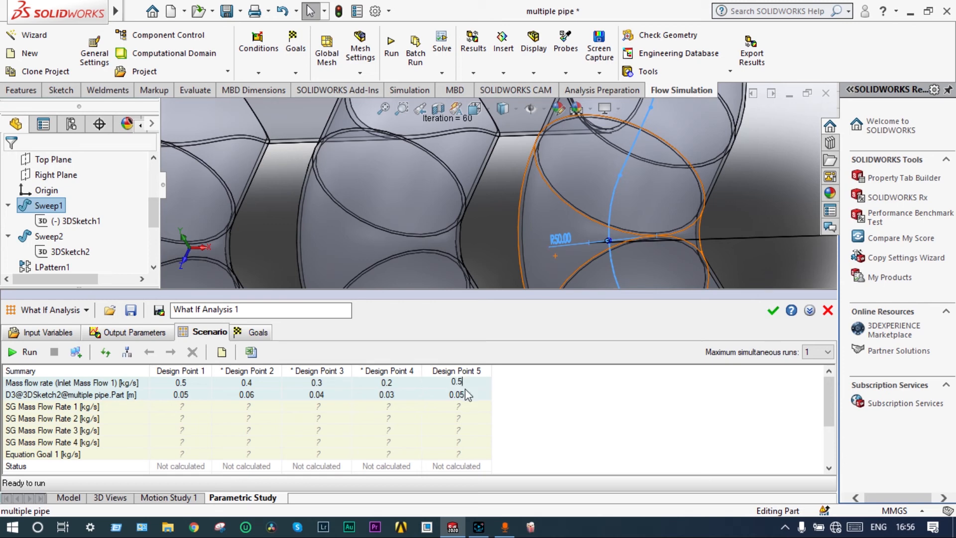
{"action": "key", "text": "BackSpace"}
{"action": "type", "text": "1"}
{"action": "left_click", "coordinate": [468, 395]}
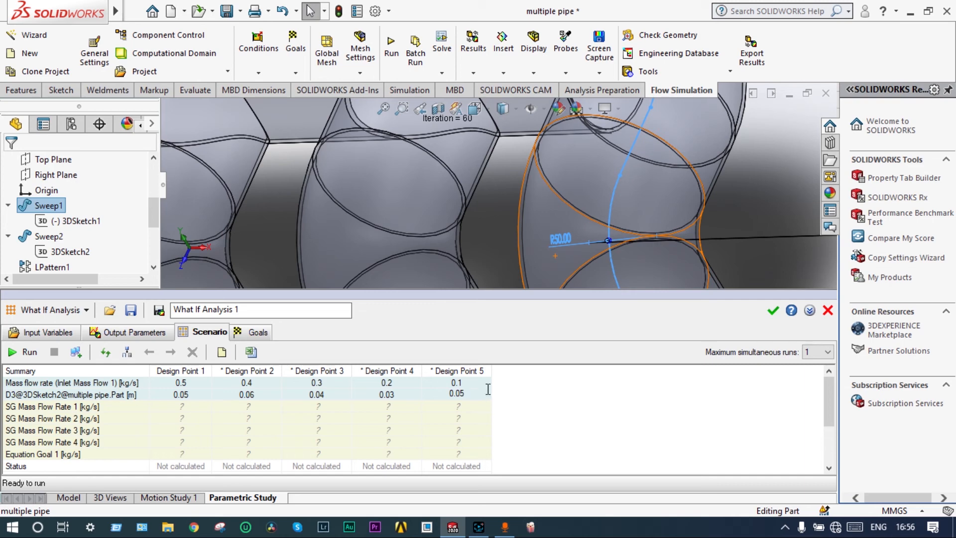
{"action": "key", "text": "BackSpace"}
{"action": "type", "text": "2"}
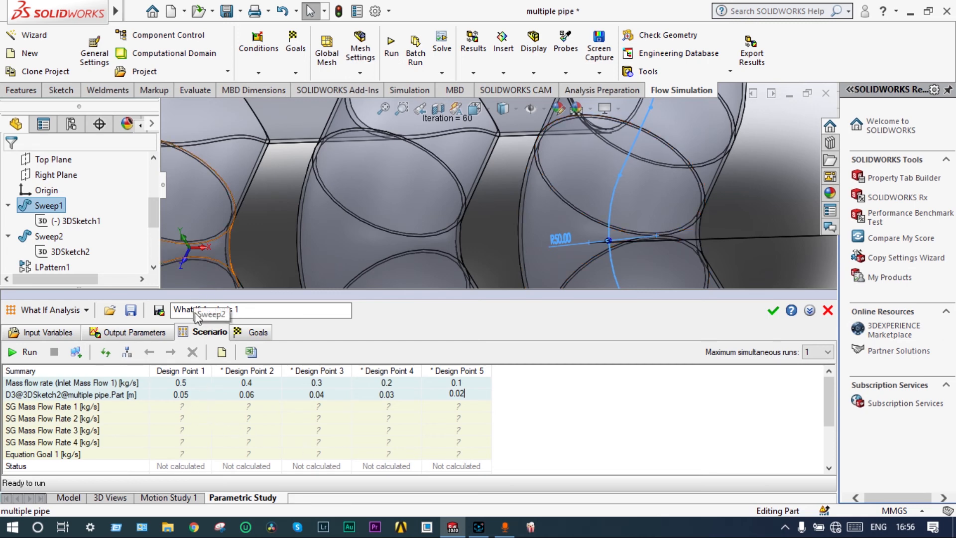
- Run the What If Analysis for all design points and review the goal values and status of each one
{"action": "left_click", "coordinate": [25, 353]}
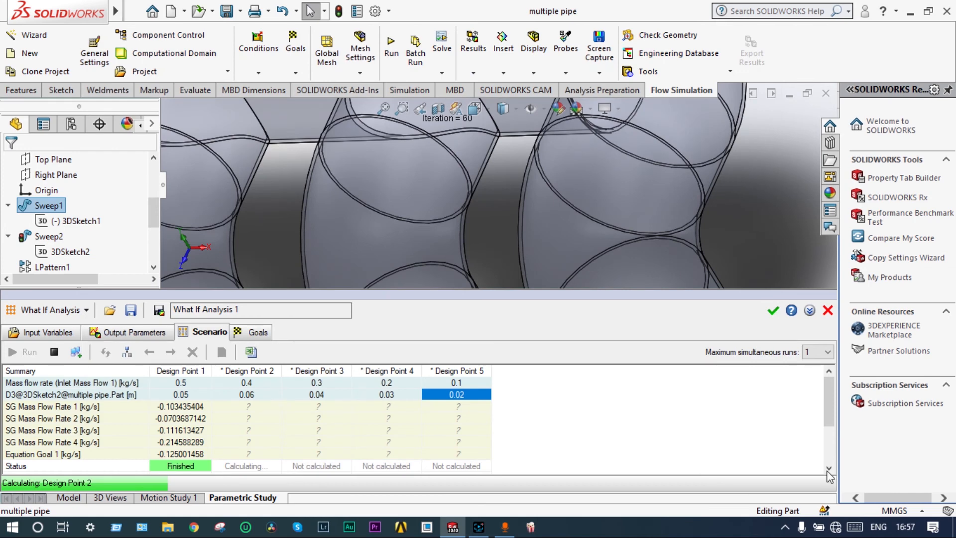
{"action": "left_click", "coordinate": [829, 469]}
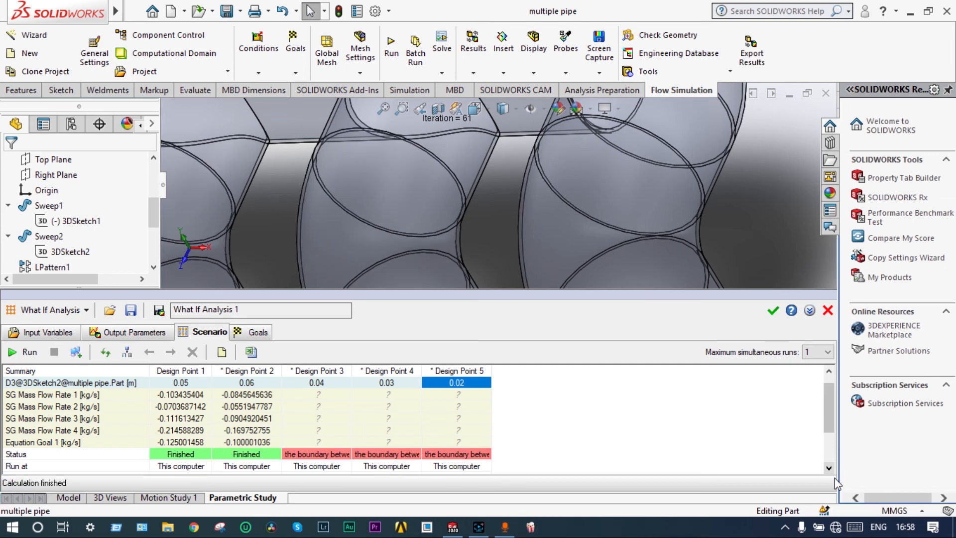
{"action": "scroll", "coordinate": [225, 445], "scroll_direction": "up", "scroll_amount": 1}
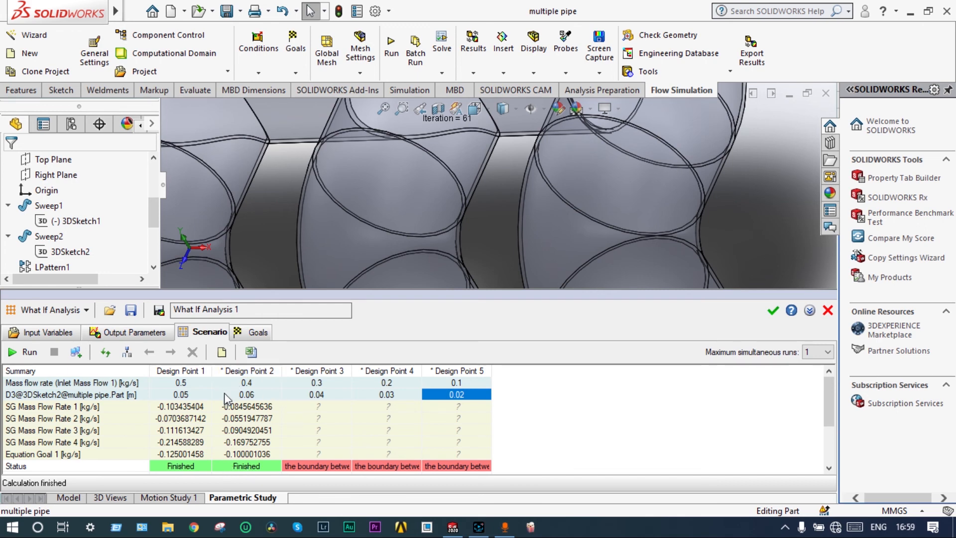
- Export the scenario's design point table to Excel and look over the pipe model
{"action": "left_click", "coordinate": [250, 352]}
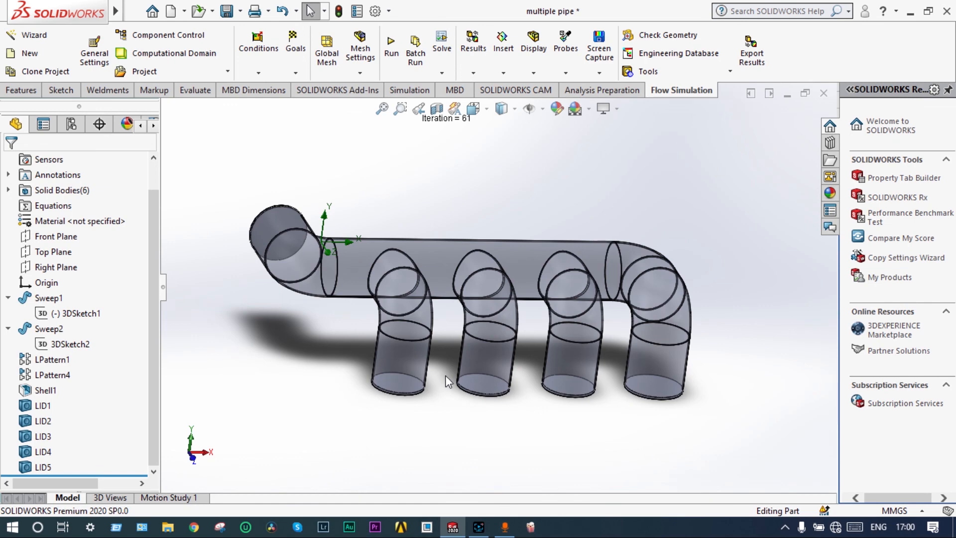
{"action": "scroll", "coordinate": [445, 375], "scroll_direction": "down", "scroll_amount": 2}
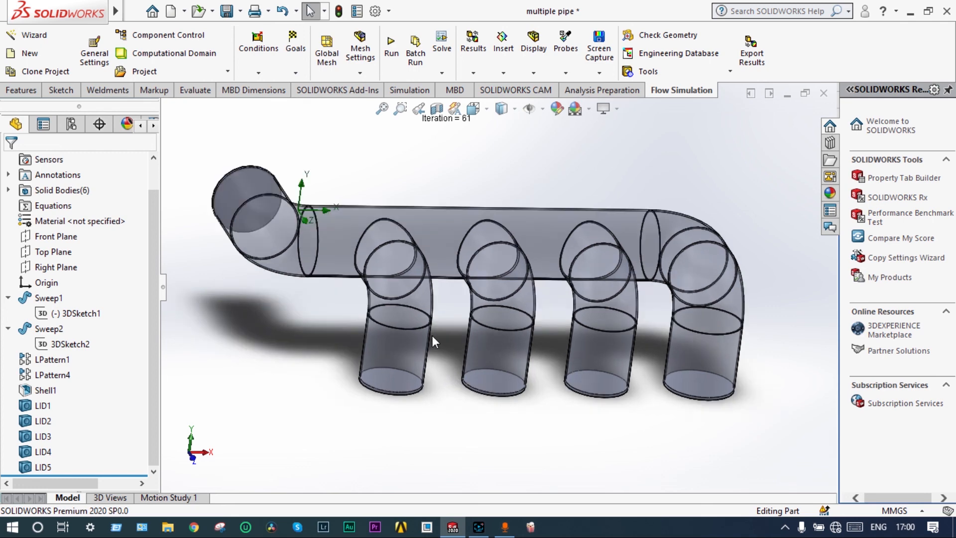